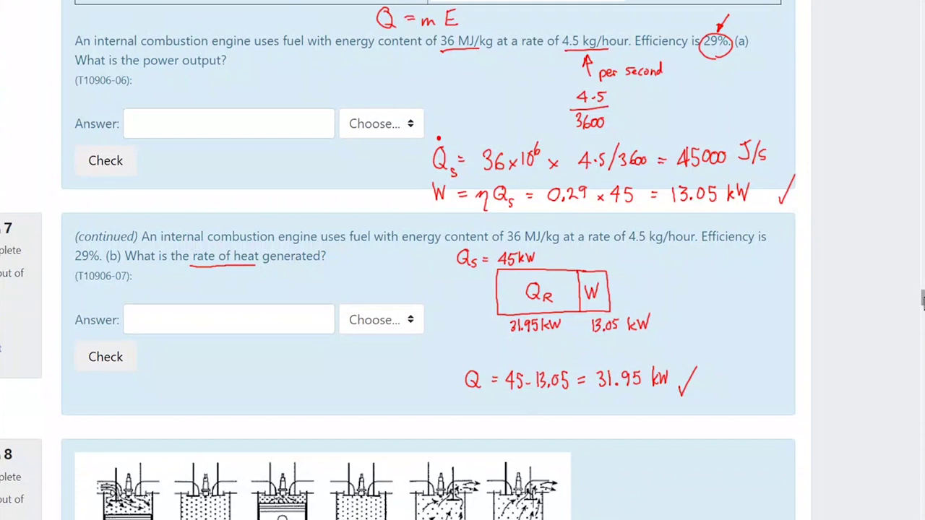
Scroll past questions 6–7 to show question 8's Otto cycle diagrams and T2 problem.
scroll(427, 260, down, 5)
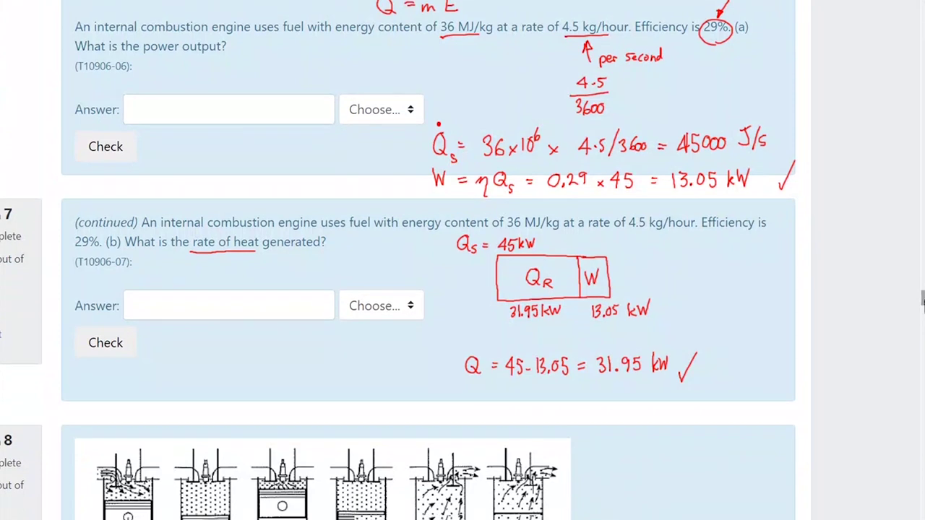
scroll(791, 230, down, 1)
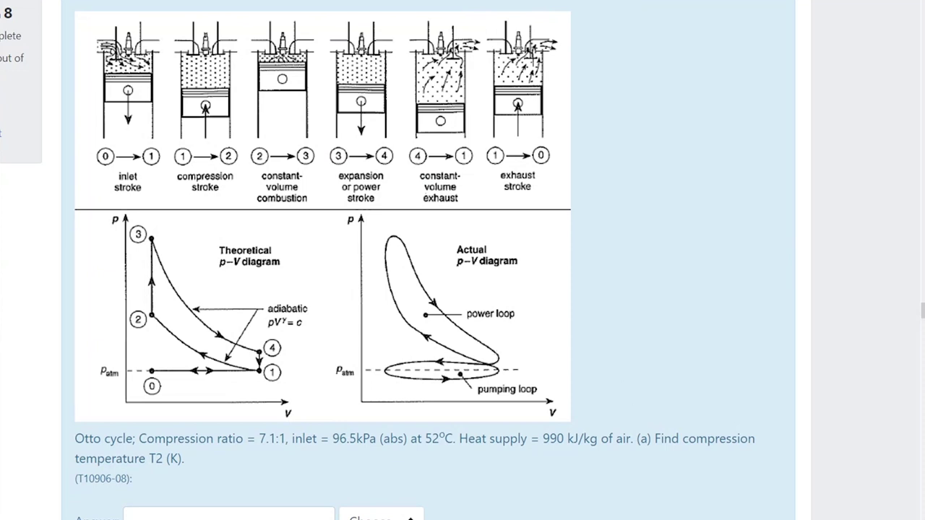
In the Perfect Gas Simulator, set the gas to 300 K and 1.5 m³, then clear the graphs.
key(alt+Tab)
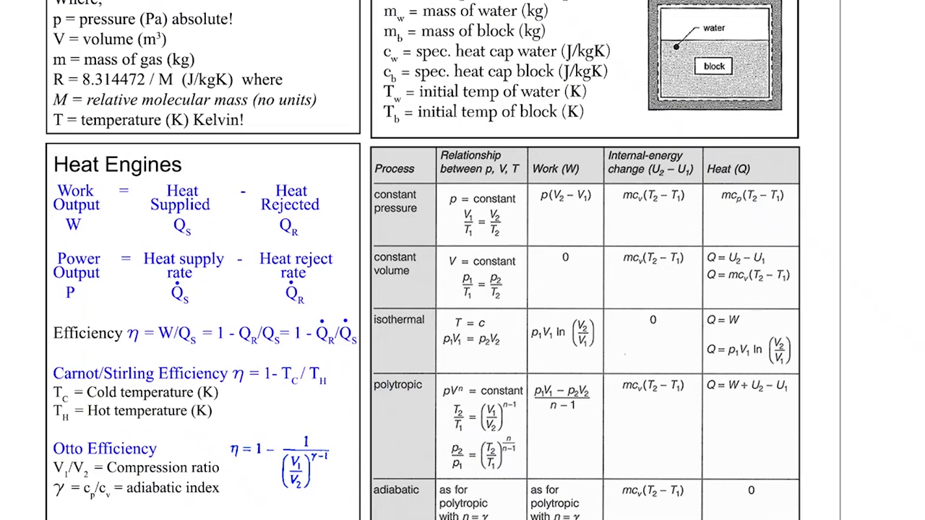
key(alt+Tab)
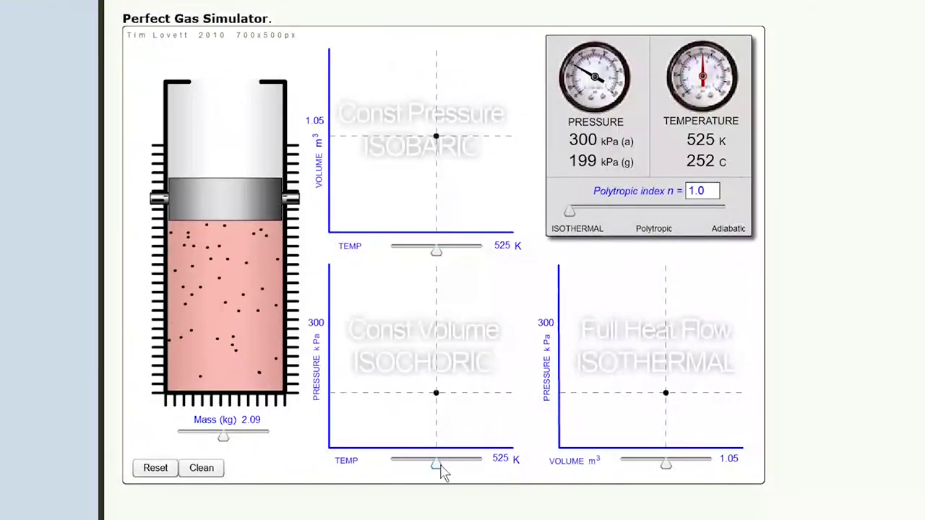
drag(442, 471, 394, 471)
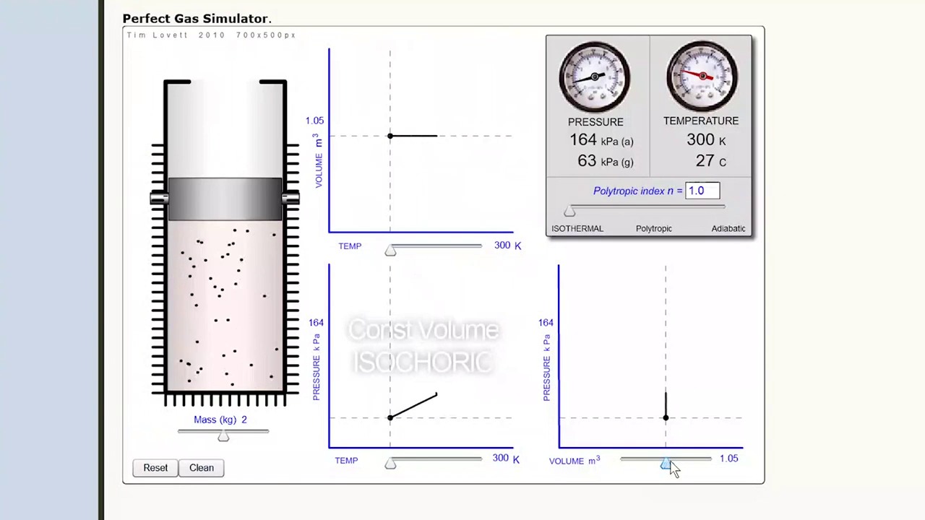
drag(672, 469, 713, 470)
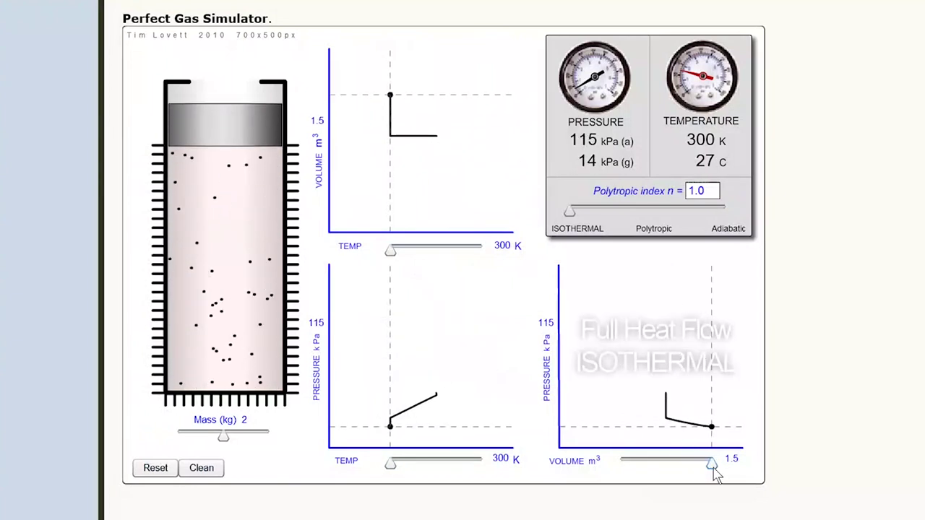
click(202, 473)
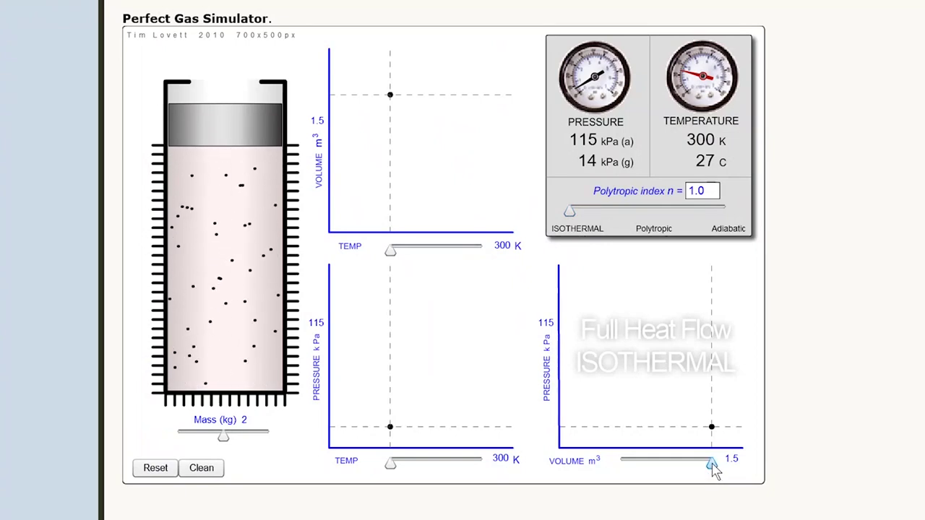
Compress isothermally to 0.6 m³, heat to 750 K, expand to 1.5 m³, and cool to 300 K.
drag(714, 468, 620, 466)
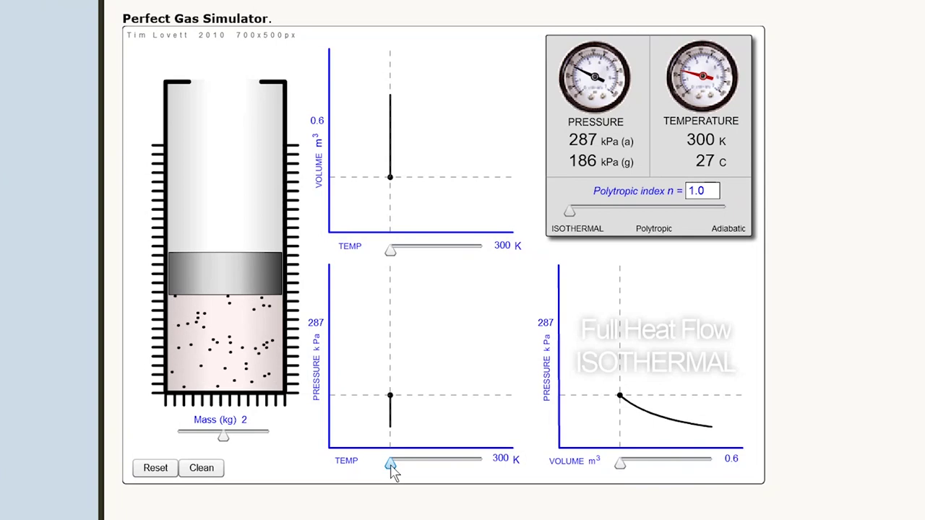
drag(390, 468, 491, 473)
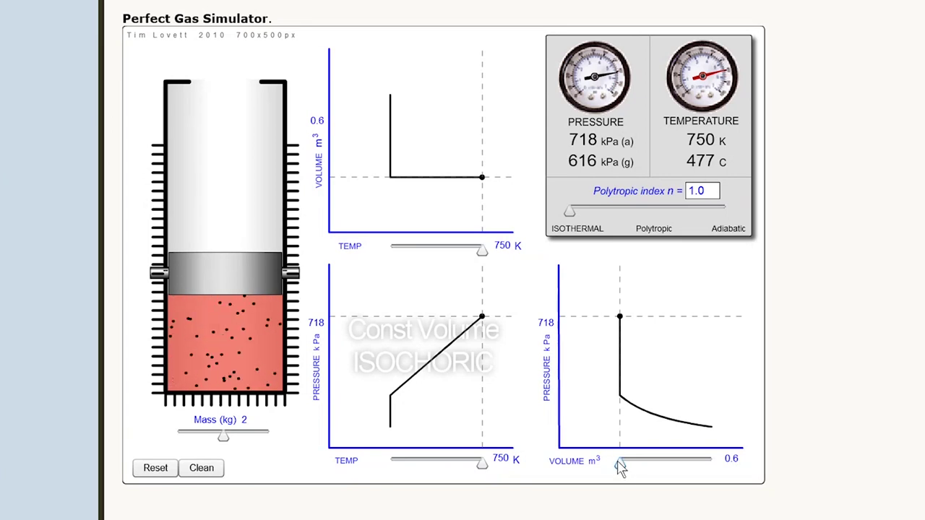
drag(620, 466, 719, 487)
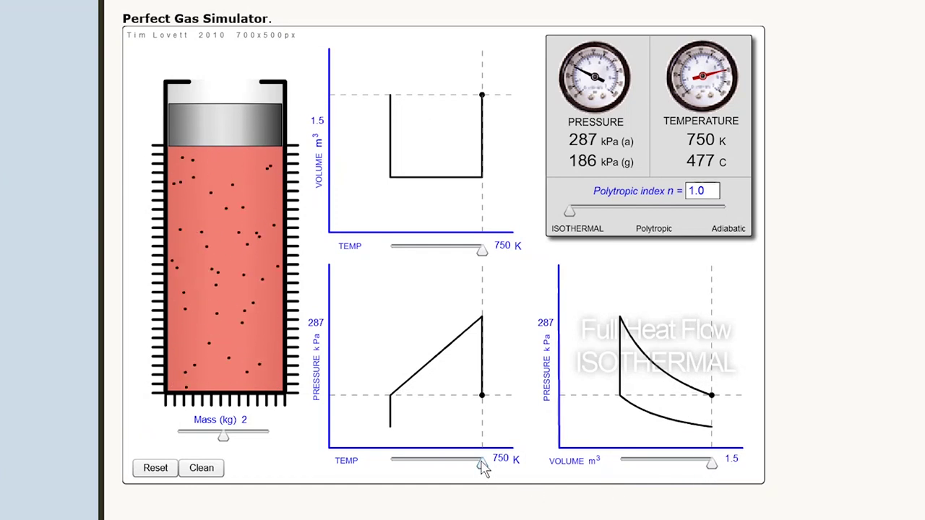
drag(482, 467, 390, 464)
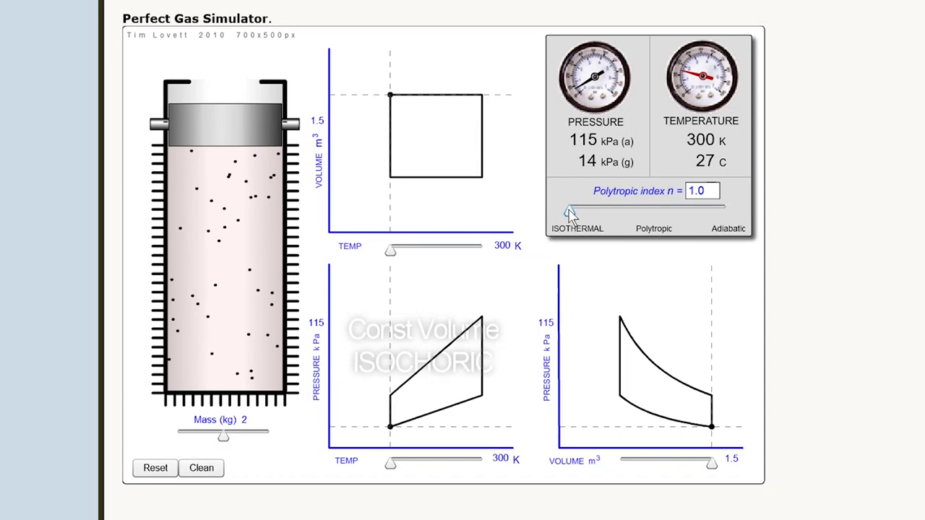
Set the polytropic index to adiabatic n = 1.4 and compress to 0.6 m³, reaching 433 K and 414 kPa.
drag(570, 214, 811, 225)
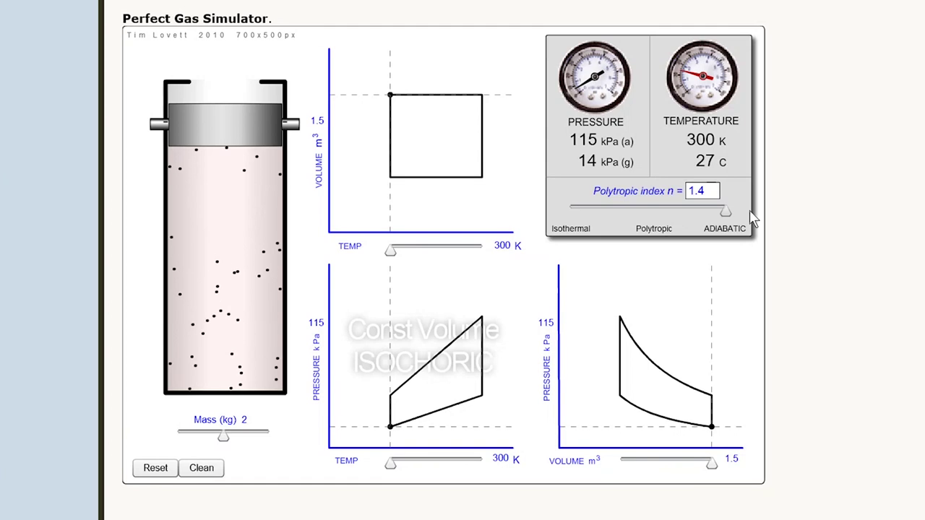
drag(726, 211, 714, 212)
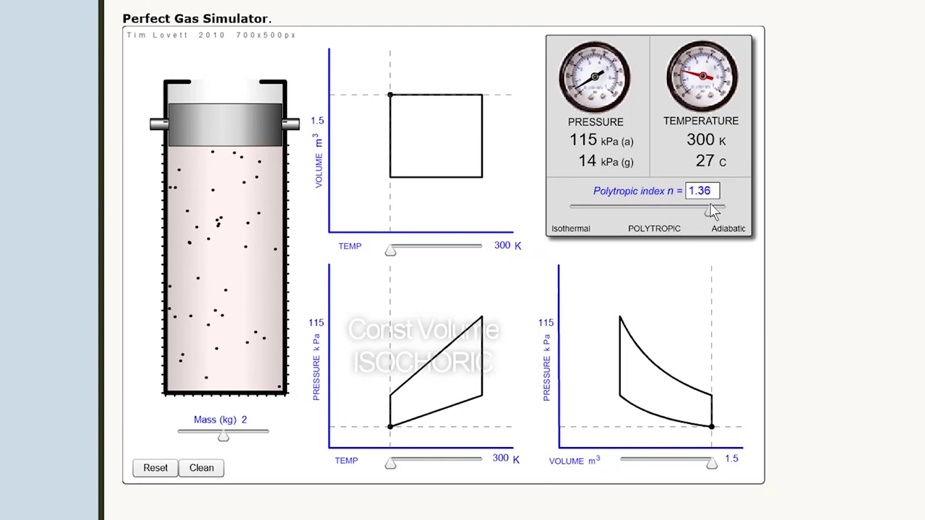
drag(712, 210, 731, 213)
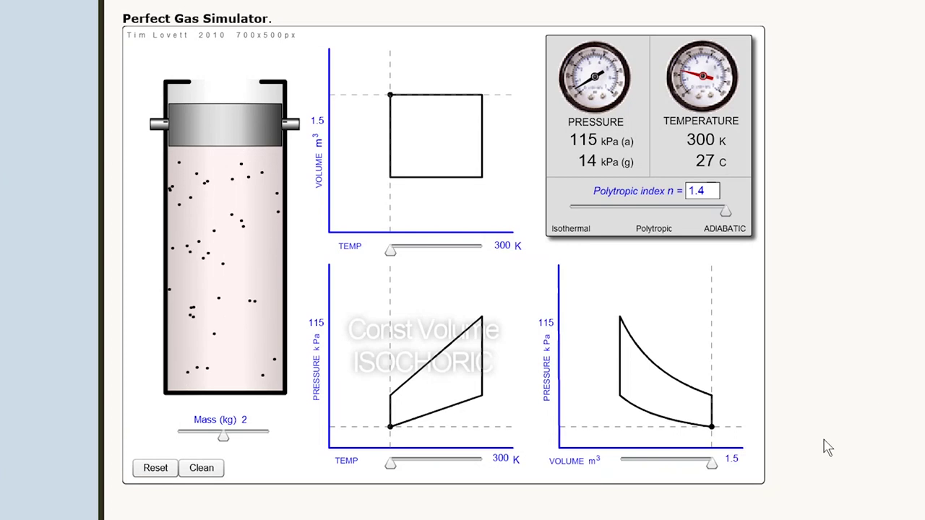
drag(713, 466, 623, 448)
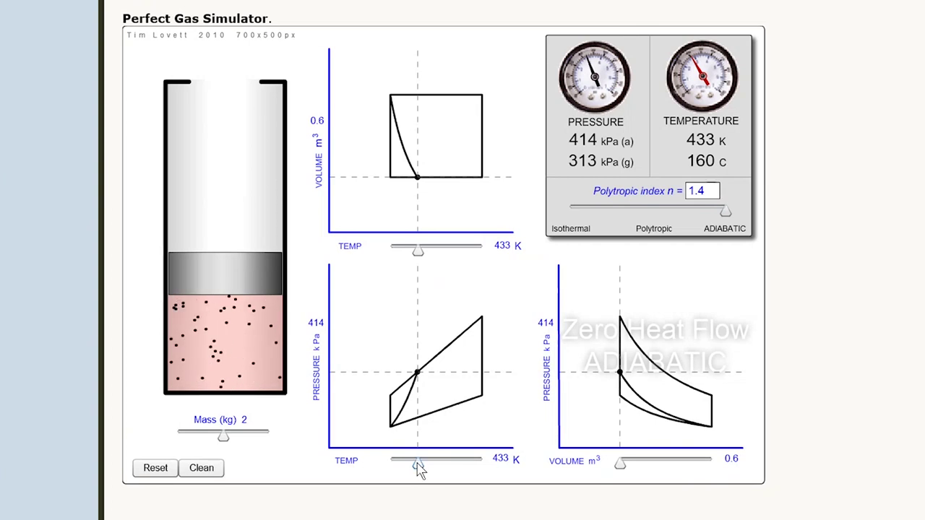
Heat at constant volume to 750 K, expand adiabatically to 1.49 m³, then cool to close the cycle.
drag(419, 466, 490, 468)
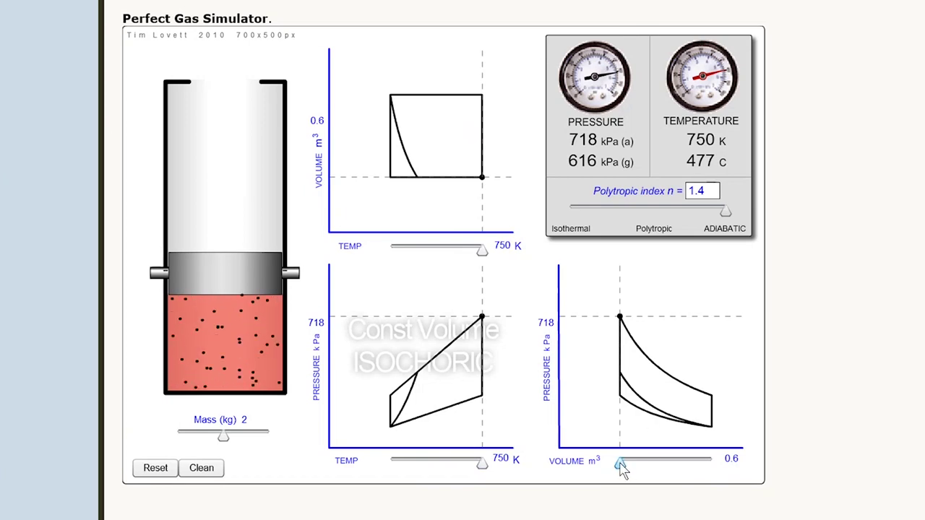
drag(620, 466, 716, 493)
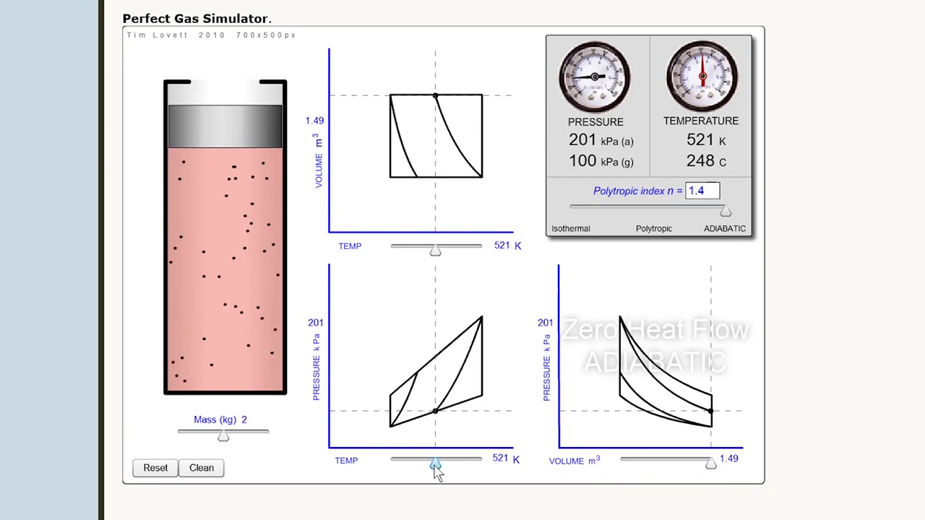
drag(434, 467, 391, 463)
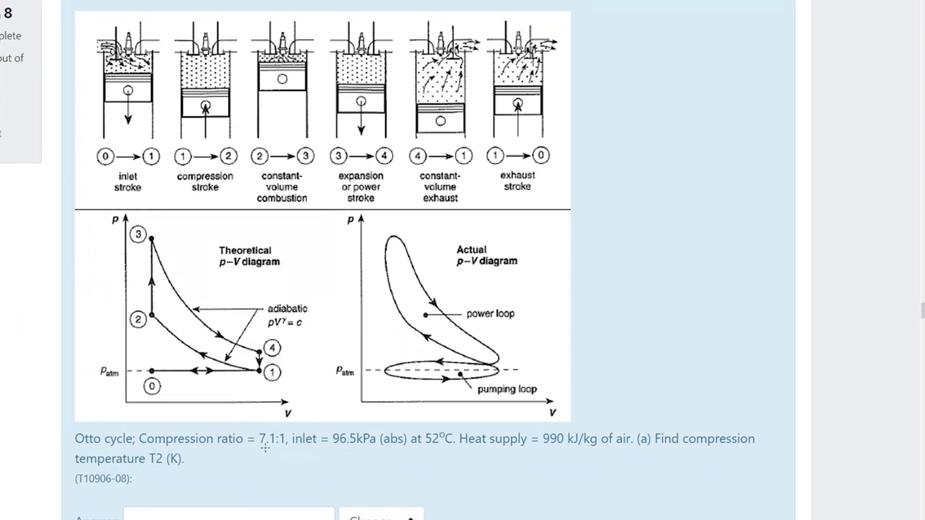
Underline 7.1:1, 96.5 kPa at 52°C, 990 kJ/kg and T2 in red, arrow-labelling the heat supply Qs.
drag(260, 448, 284, 448)
drag(322, 448, 453, 448)
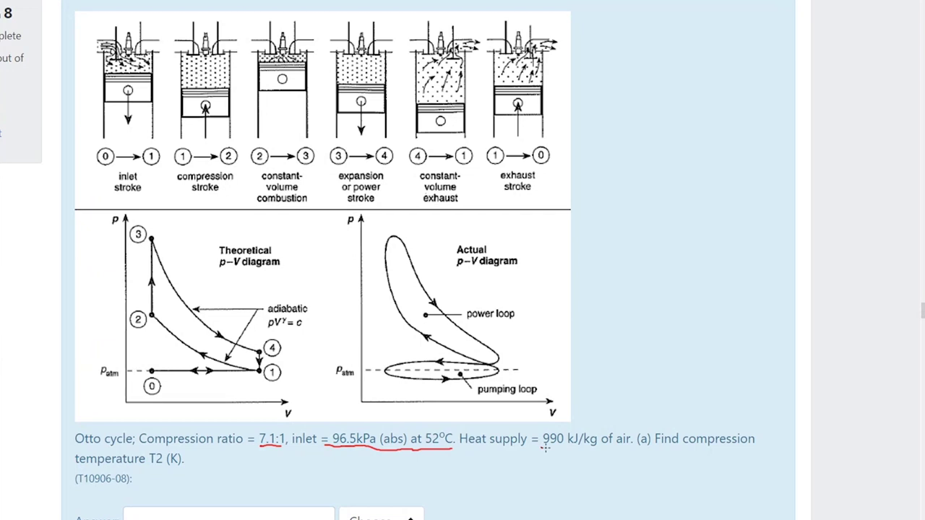
drag(542, 449, 633, 448)
mouse_move(578, 418)
mouse_down()
mouse_move(591, 408)
mouse_move(585, 422)
mouse_up()
drag(596, 386, 606, 403)
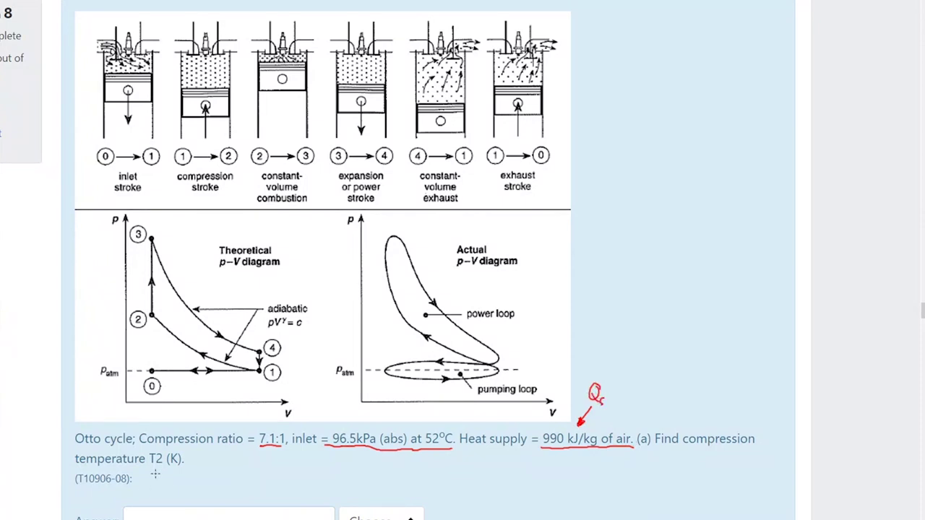
drag(150, 465, 167, 462)
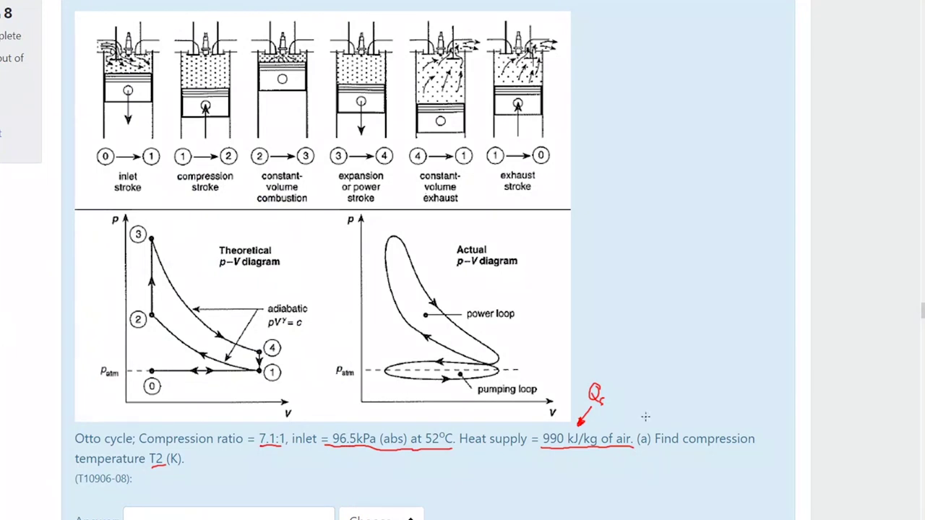
Annotate the p–V diagrams with a circled 1, state-point marks, and the inlet pressure label P1.
mouse_move(8, 433)
mouse_down()
mouse_move(10, 445)
mouse_move(45, 444)
mouse_move(35, 430)
mouse_move(38, 452)
mouse_move(45, 427)
mouse_up()
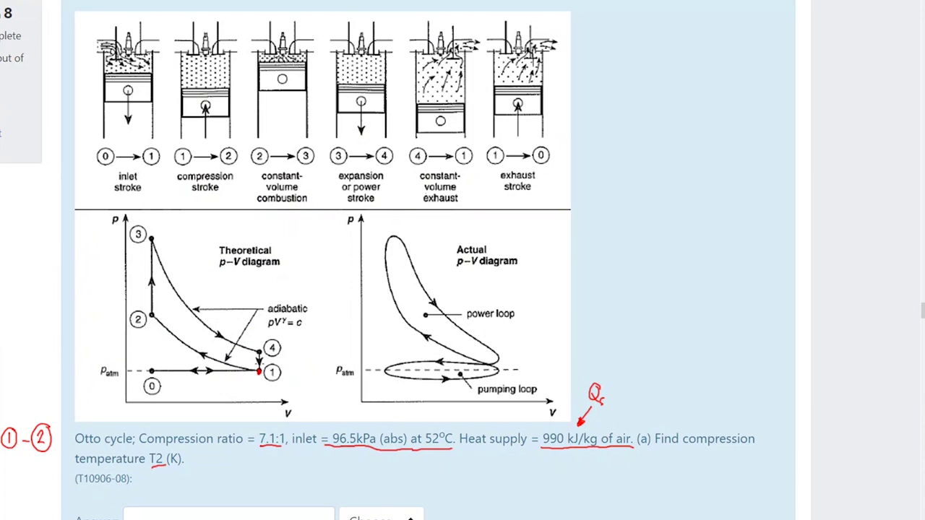
click(151, 314)
drag(137, 334, 147, 348)
drag(431, 417, 437, 427)
drag(345, 417, 351, 428)
Box the 7.1:1 ratio and circle the adiabatic pV^γ = c label on the theoretical diagram.
mouse_move(258, 447)
mouse_down()
mouse_move(256, 429)
mouse_move(286, 430)
mouse_move(286, 444)
mouse_move(258, 450)
mouse_up()
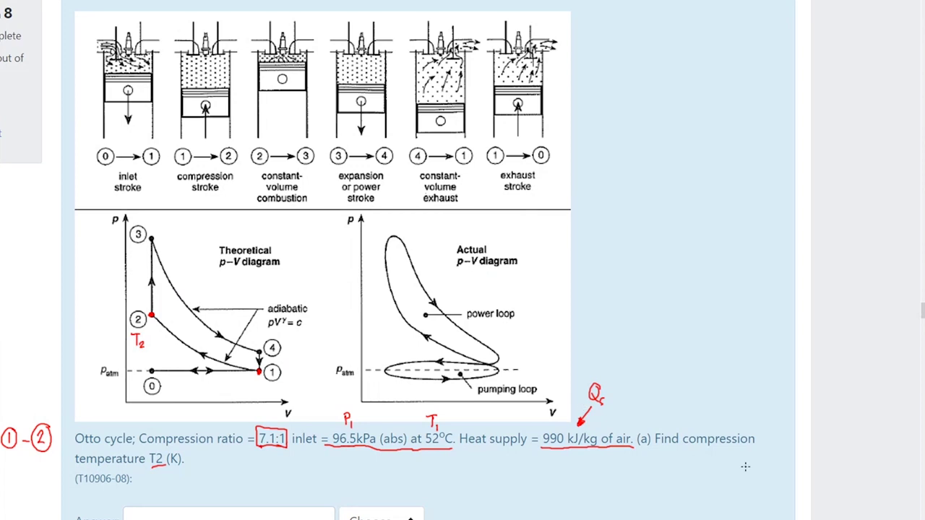
mouse_move(316, 305)
mouse_down()
mouse_move(290, 292)
mouse_move(264, 305)
mouse_move(267, 327)
mouse_move(296, 335)
mouse_move(321, 314)
mouse_move(315, 296)
mouse_up()
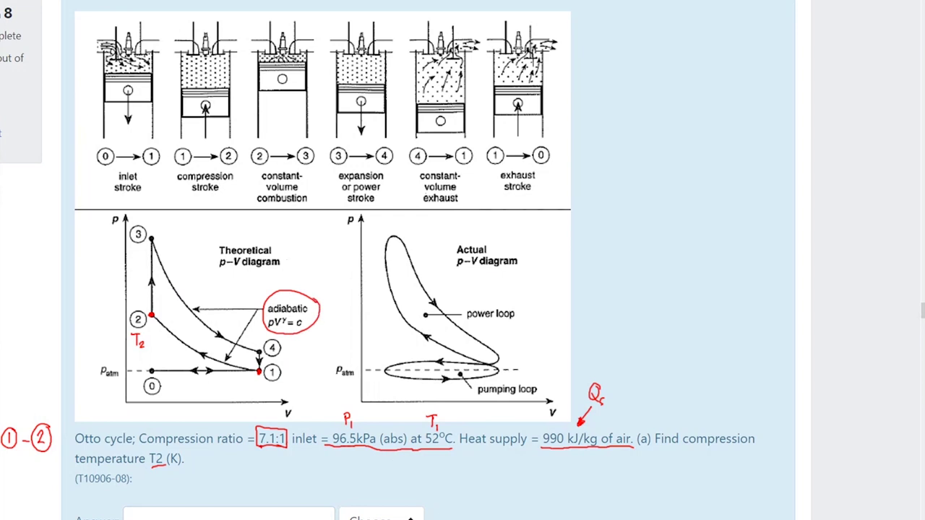
click(462, 452)
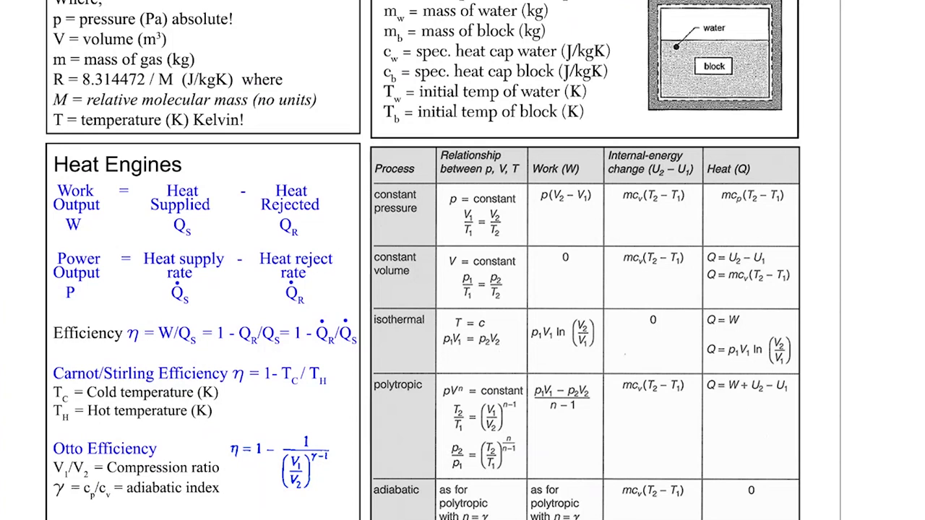
Marquee-select the process-relationships table on the pasted Otto cycle page.
key(alt+Tab)
key(alt+Tab)
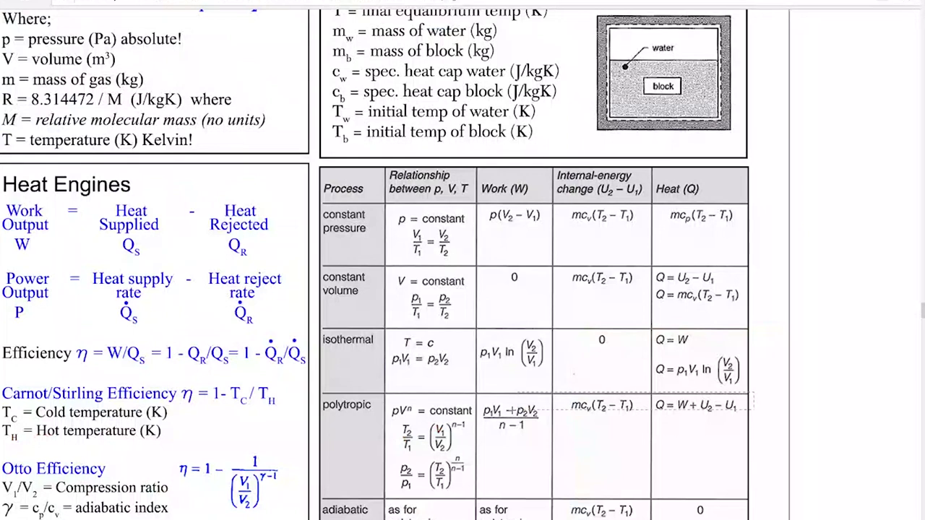
drag(517, 411, 492, 413)
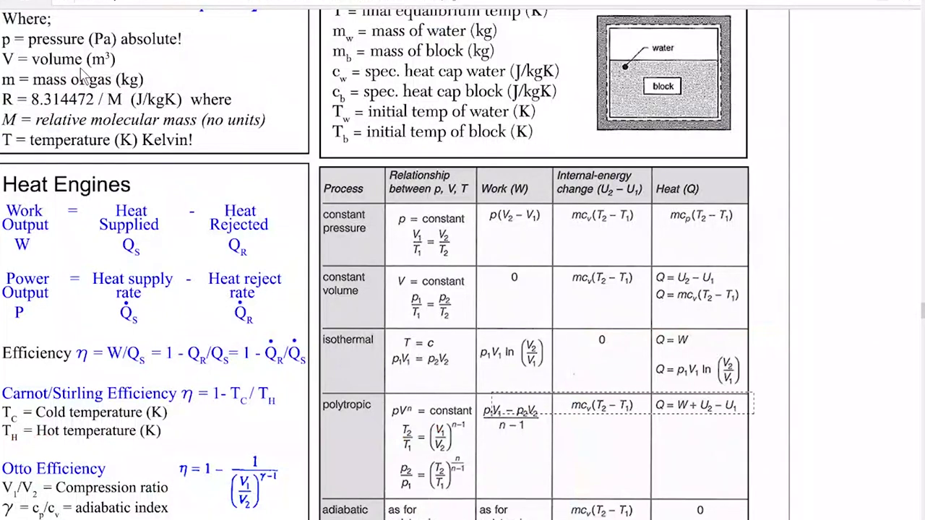
key(Escape)
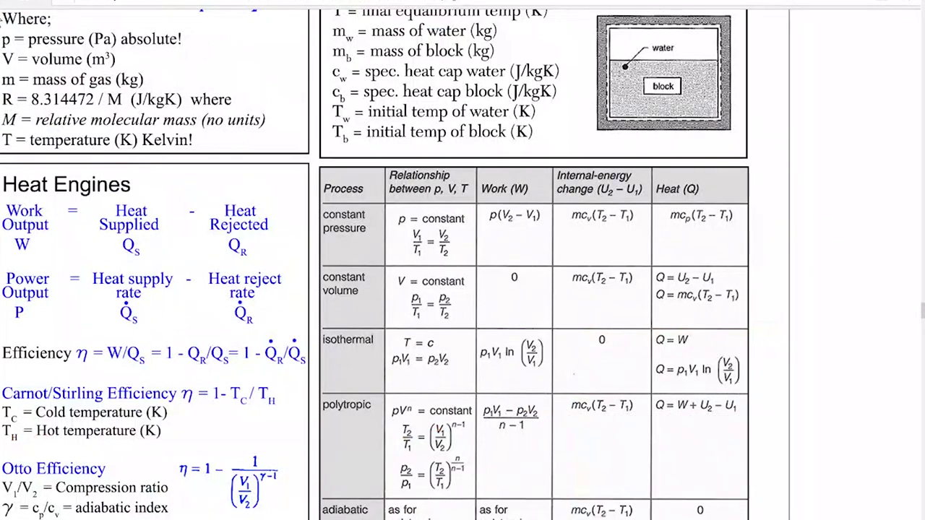
drag(749, 165, 321, 498)
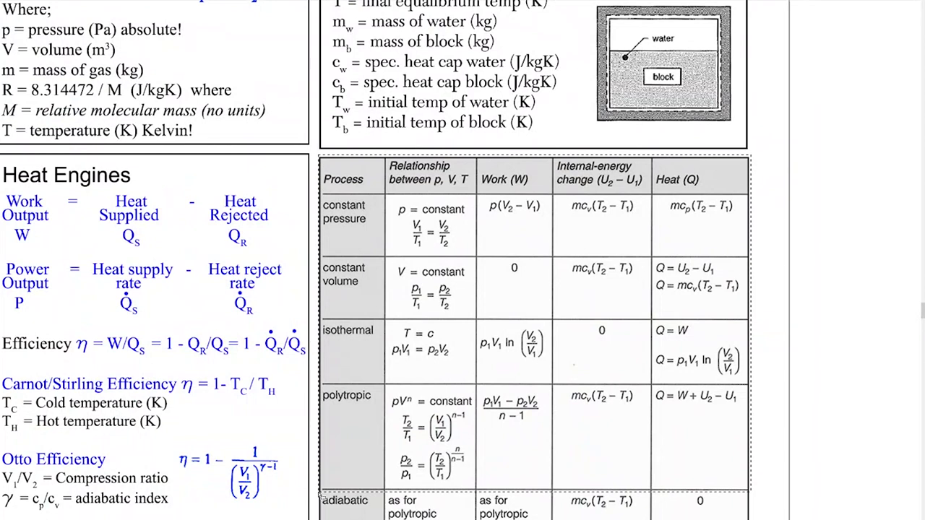
Invert the selection, delete everything outside the table, and deselect.
click(15, 0)
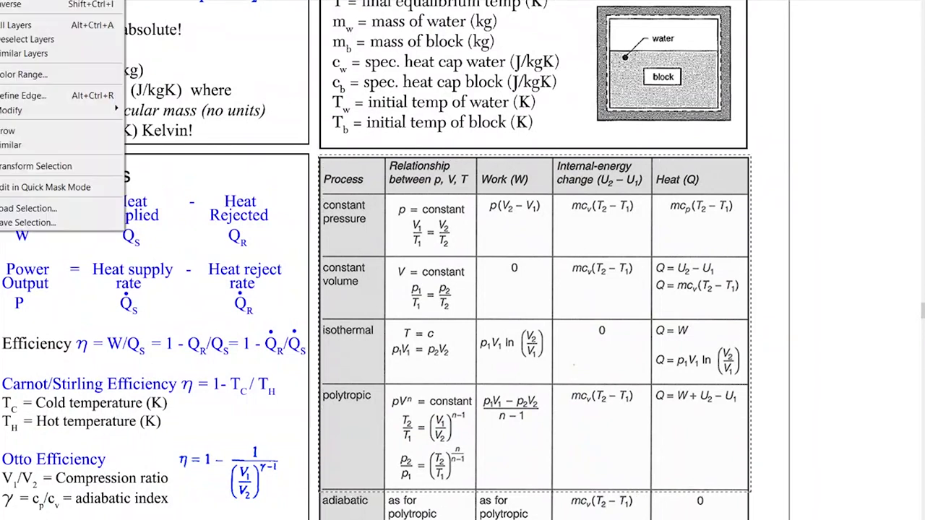
click(28, 8)
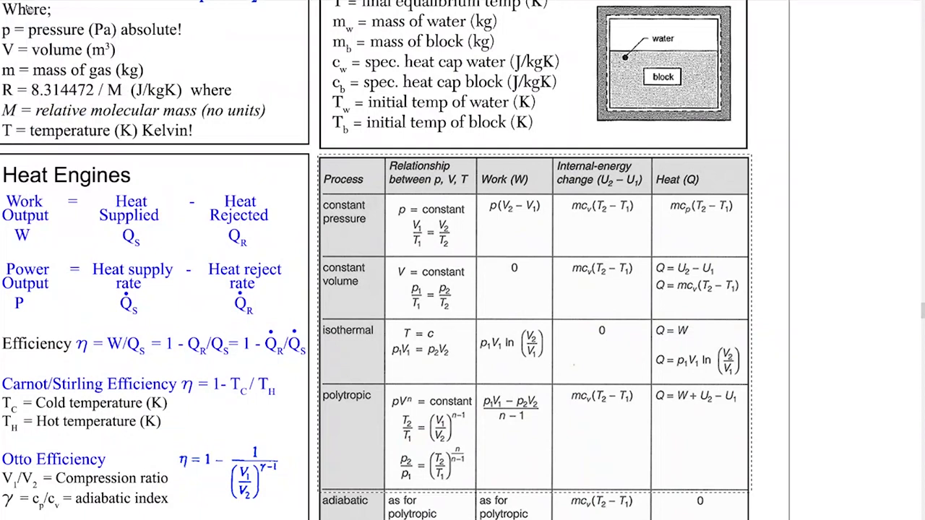
key(Delete)
key(ctrl+d)
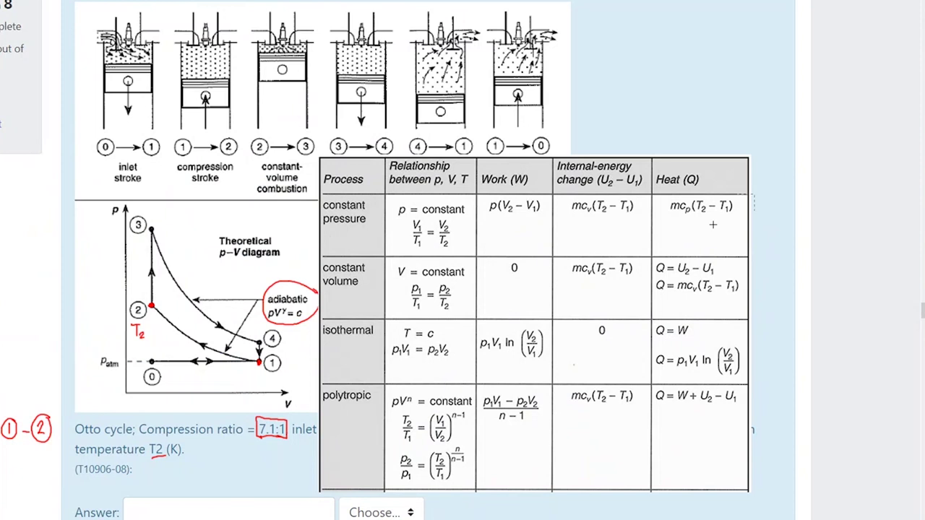
Delete the table's lower rows, move the header onto the polytropic row, and place the table top-right.
drag(712, 225, 304, 380)
key(Delete)
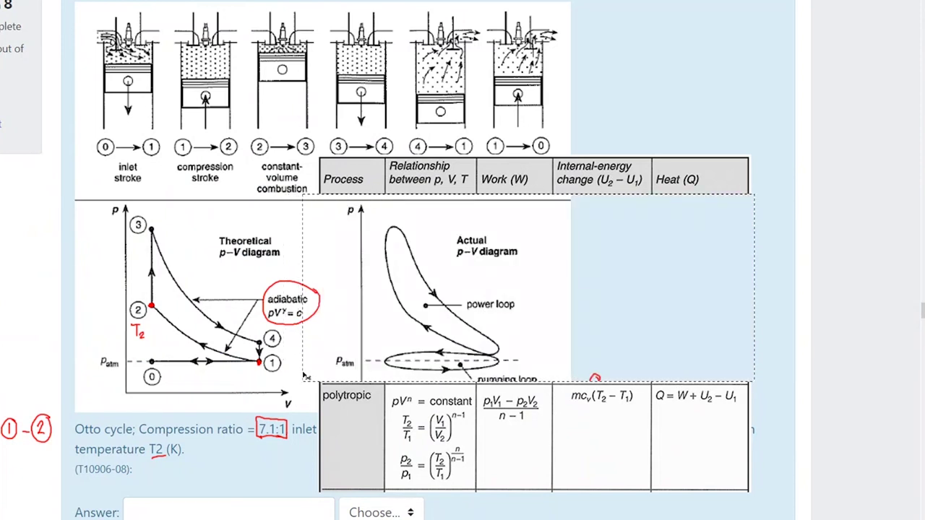
key(ctrl+d)
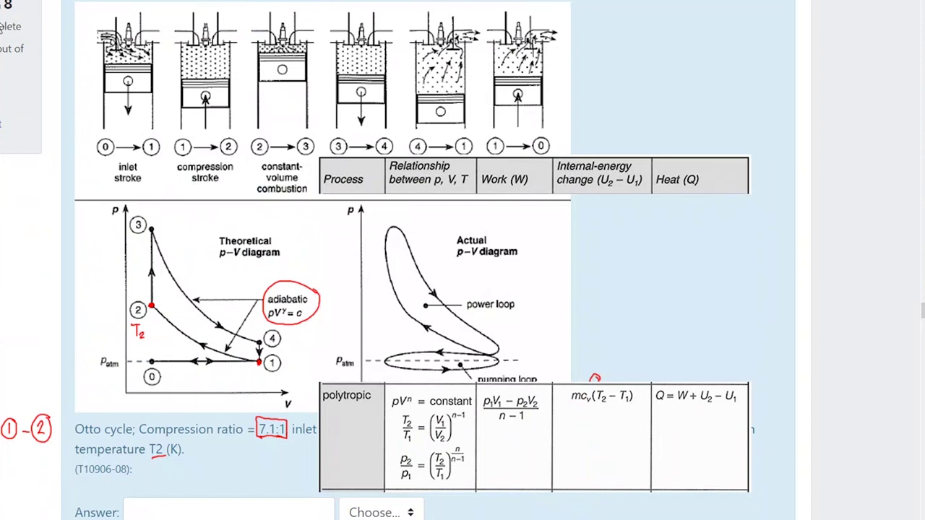
drag(711, 173, 320, 194)
drag(531, 301, 532, 367)
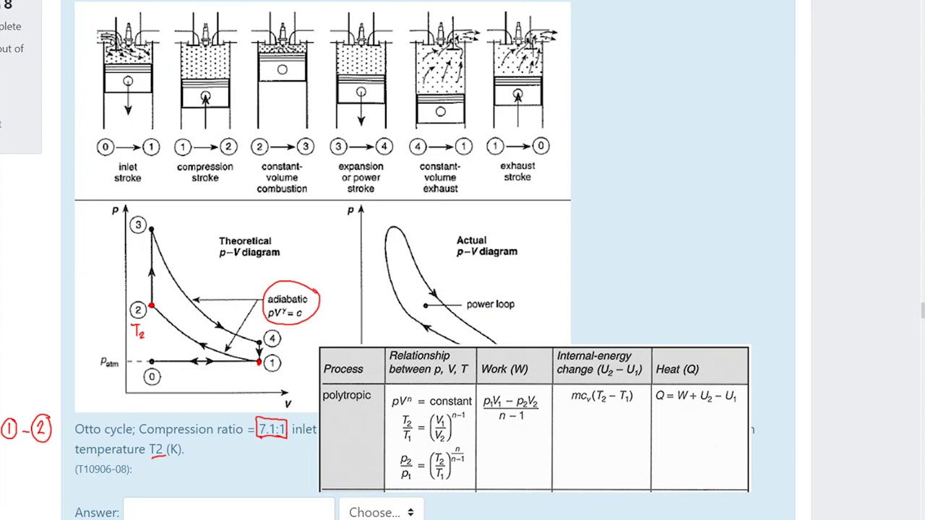
mouse_move(550, 394)
mouse_down()
mouse_move(730, 65)
mouse_move(676, 54)
mouse_move(704, 52)
mouse_move(703, 43)
mouse_up()
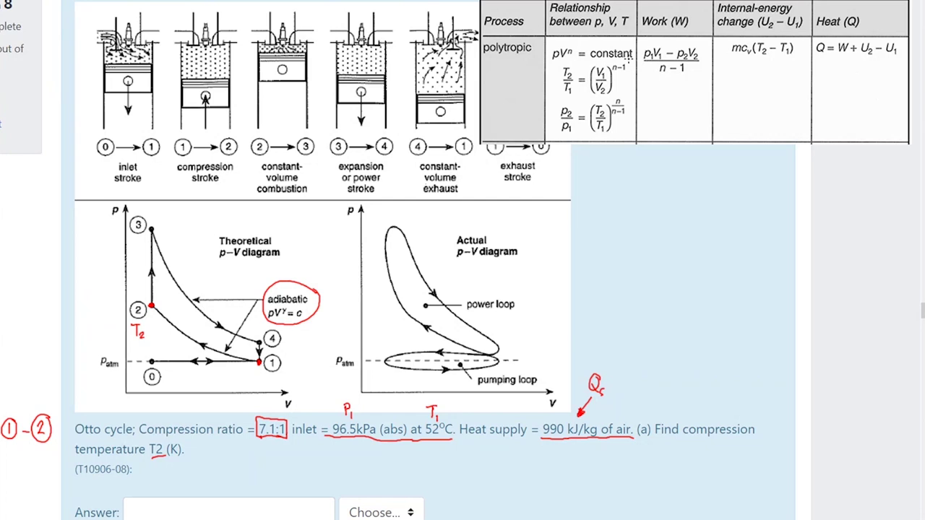
Circle the T2/T1 volume-ratio formula and write 'V1 V2 ?' after the question.
mouse_move(609, 55)
mouse_down()
mouse_move(564, 63)
mouse_move(555, 86)
mouse_move(571, 101)
mouse_move(607, 95)
mouse_move(627, 83)
mouse_move(626, 58)
mouse_up()
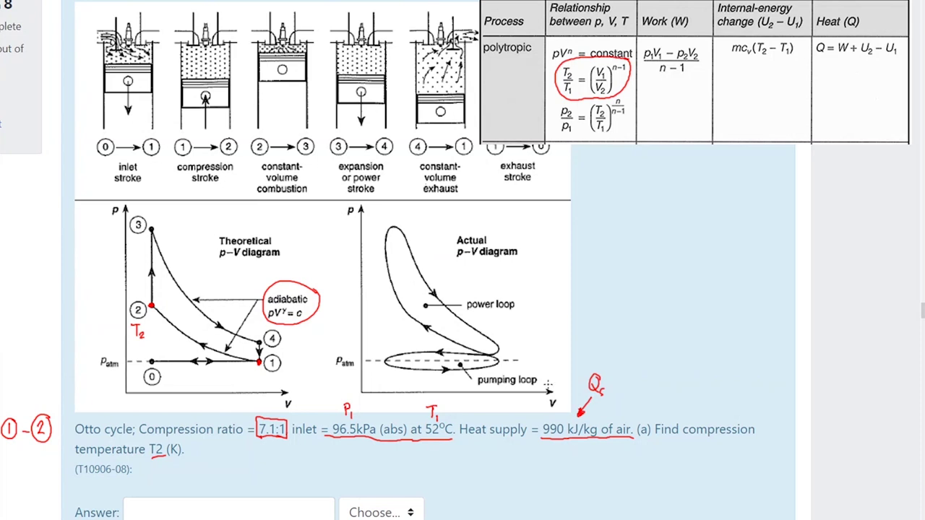
drag(769, 426, 778, 426)
mouse_move(793, 427)
mouse_down()
mouse_move(804, 426)
mouse_move(805, 441)
mouse_move(818, 436)
mouse_up()
click(818, 443)
Label V1 and V2 on the p–V diagram's volume axis and start writing V1 by the table.
drag(258, 381, 265, 406)
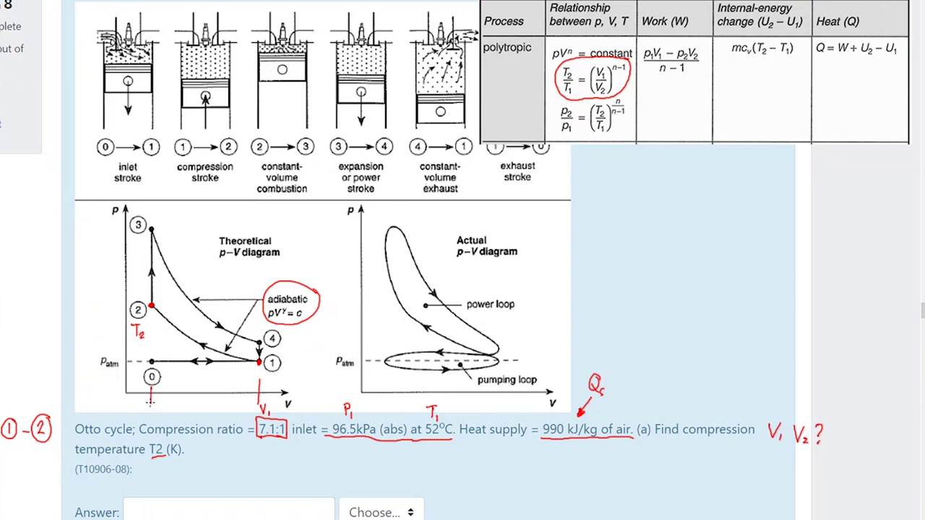
drag(147, 408, 163, 419)
mouse_move(607, 169)
mouse_down()
mouse_move(619, 206)
mouse_move(642, 187)
mouse_up()
Write V1/V2 = 7.1 and T2/T1 = (7.1)^1.4 beside the table.
drag(636, 192, 673, 189)
click(666, 188)
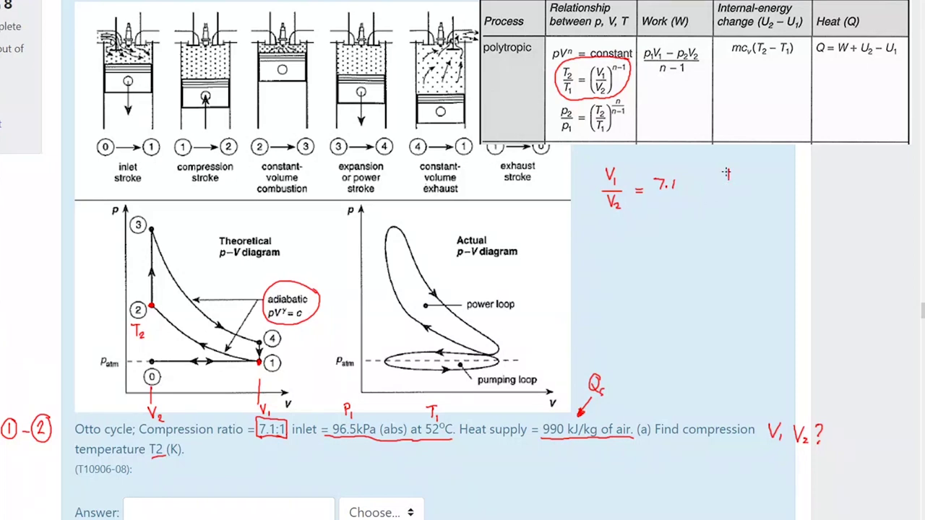
drag(731, 179, 737, 212)
mouse_move(791, 173)
mouse_down()
mouse_move(788, 196)
mouse_move(829, 199)
mouse_up()
click(810, 190)
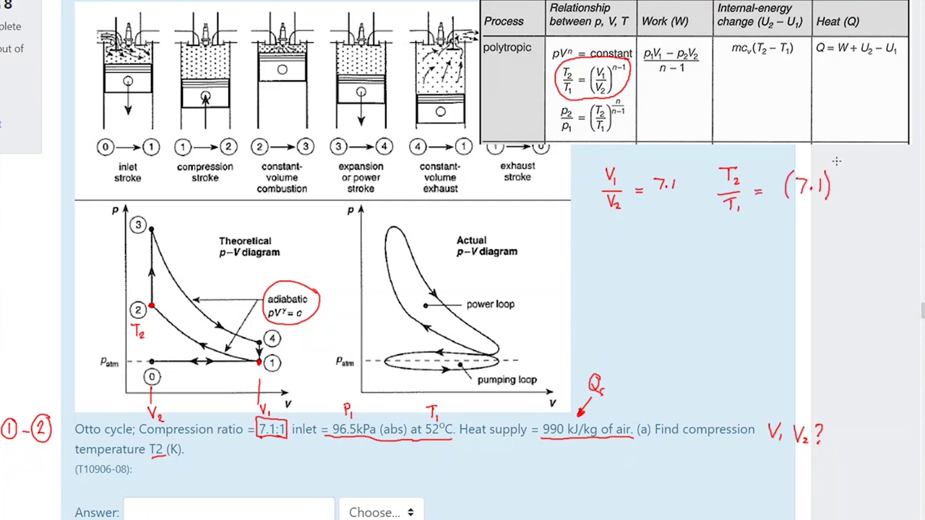
mouse_move(837, 163)
mouse_down()
mouse_move(838, 172)
mouse_move(858, 169)
mouse_up()
drag(855, 162, 855, 173)
Note 'Adiabatic n = γ → AIR γ = 1.4' in the table.
drag(724, 107, 759, 105)
mouse_move(760, 86)
mouse_down()
mouse_move(759, 105)
mouse_move(792, 107)
mouse_up()
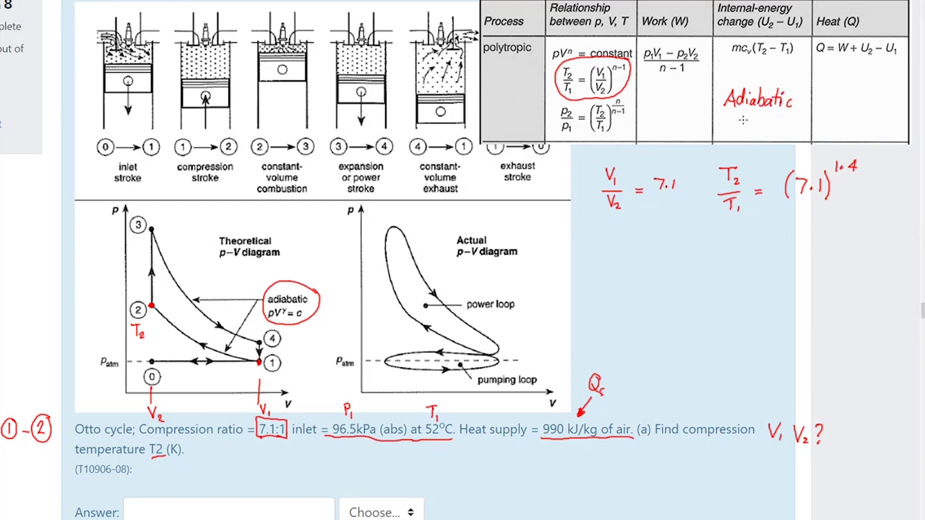
drag(732, 130, 750, 127)
mouse_move(756, 122)
mouse_down()
mouse_move(754, 137)
mouse_move(757, 124)
mouse_move(828, 127)
mouse_up()
mouse_move(815, 121)
mouse_down()
mouse_move(828, 128)
mouse_move(819, 133)
mouse_up()
mouse_move(831, 127)
mouse_down()
mouse_move(835, 117)
mouse_move(838, 128)
mouse_move(853, 123)
mouse_up()
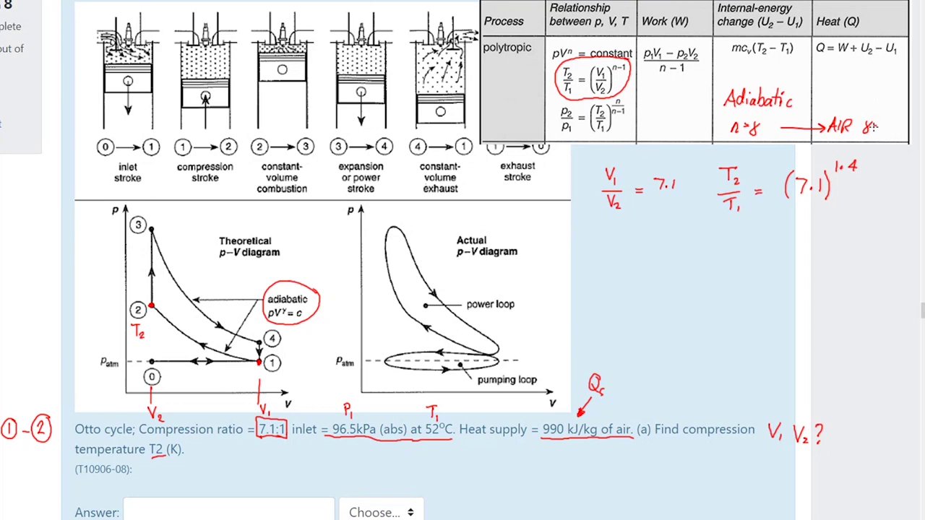
drag(870, 124, 879, 123)
drag(872, 129, 897, 120)
click(888, 129)
mouse_move(897, 120)
mouse_down()
mouse_move(894, 131)
mouse_move(901, 127)
mouse_up()
Start converting the inlet temperature by writing '273.15 + 52 =' under 52°C.
mouse_move(437, 445)
mouse_down()
mouse_move(439, 469)
mouse_move(442, 454)
mouse_move(459, 483)
mouse_move(477, 471)
mouse_move(509, 480)
mouse_up()
click(481, 478)
mouse_move(506, 475)
mouse_down()
mouse_move(520, 478)
mouse_move(527, 465)
mouse_move(533, 480)
mouse_move(548, 469)
mouse_up()
drag(540, 475, 549, 474)
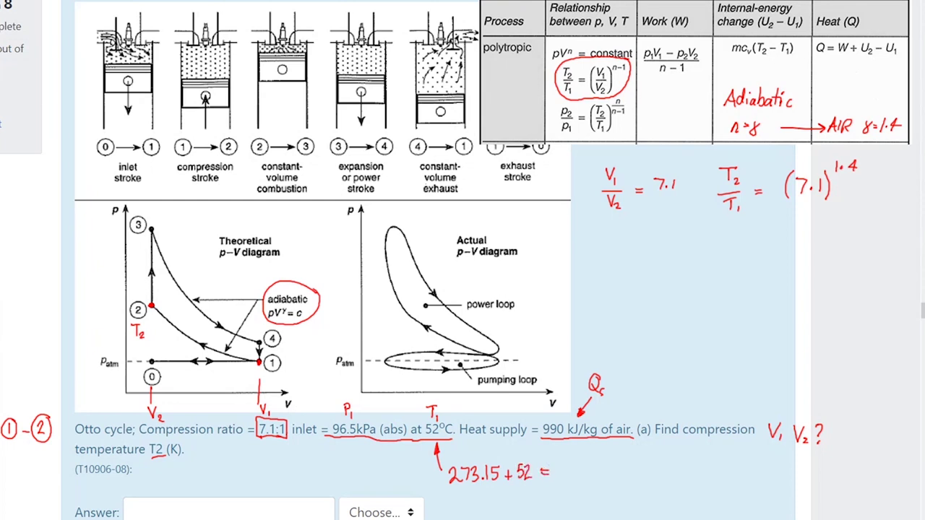
Add 273.15 and 52 in Calculator to get 325.15.
key(alt+Tab)
click(240, 210)
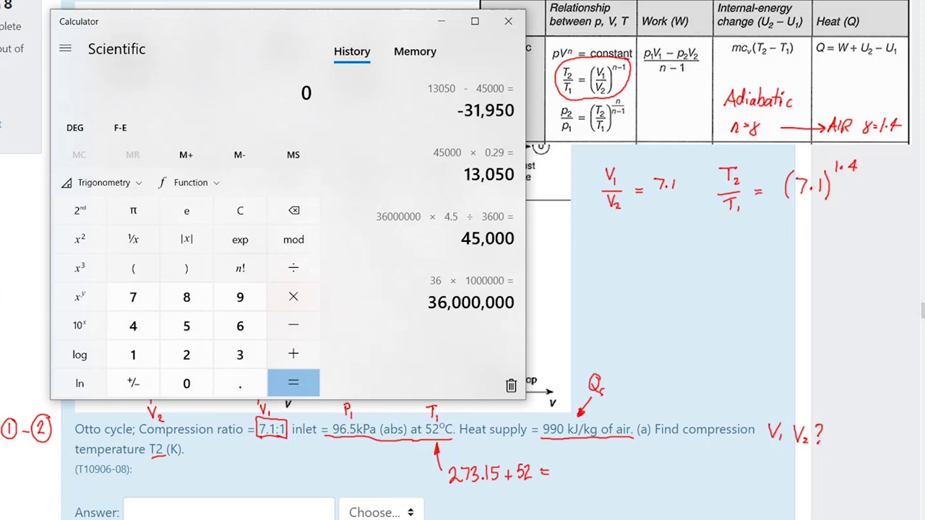
text(27)
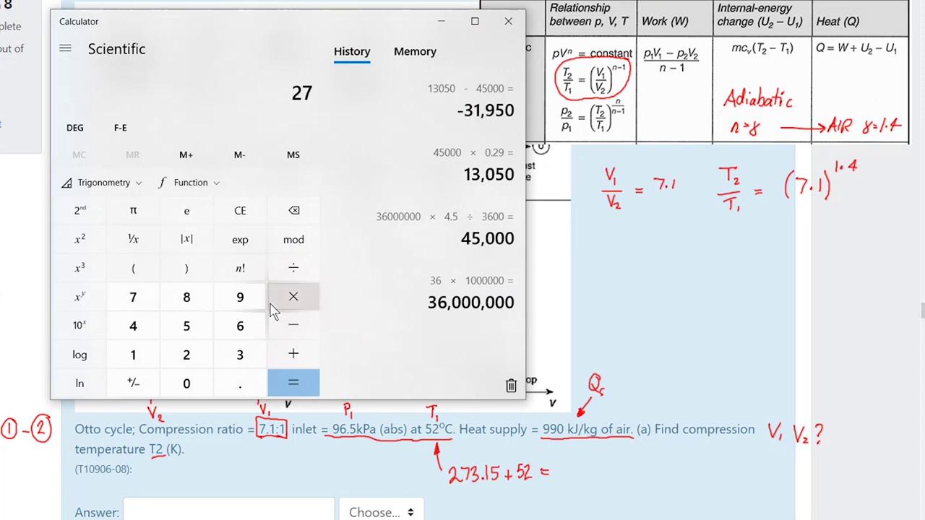
text(3.15 + 52)
key(Return)
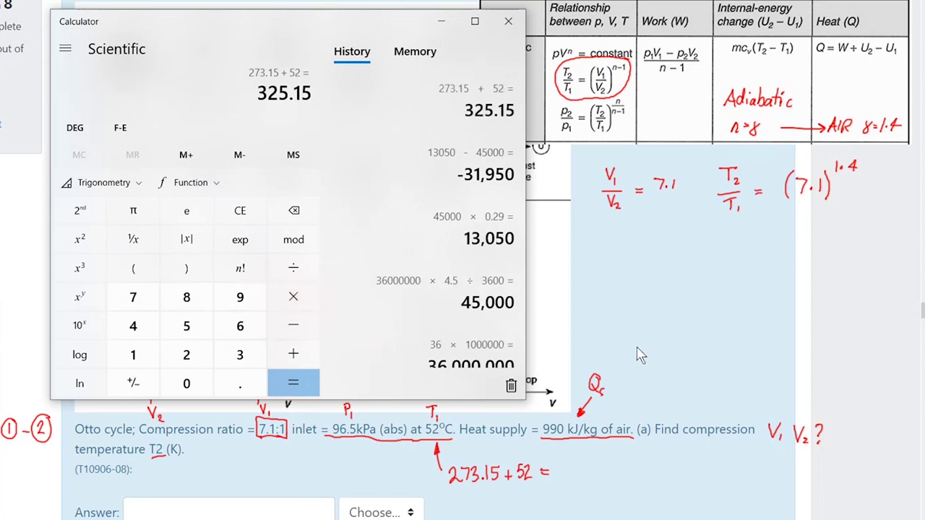
Write 325.15 K after the equals sign for T1 on the quiz page.
click(570, 475)
mouse_move(555, 466)
mouse_down()
mouse_move(557, 482)
mouse_move(630, 479)
mouse_up()
click(596, 475)
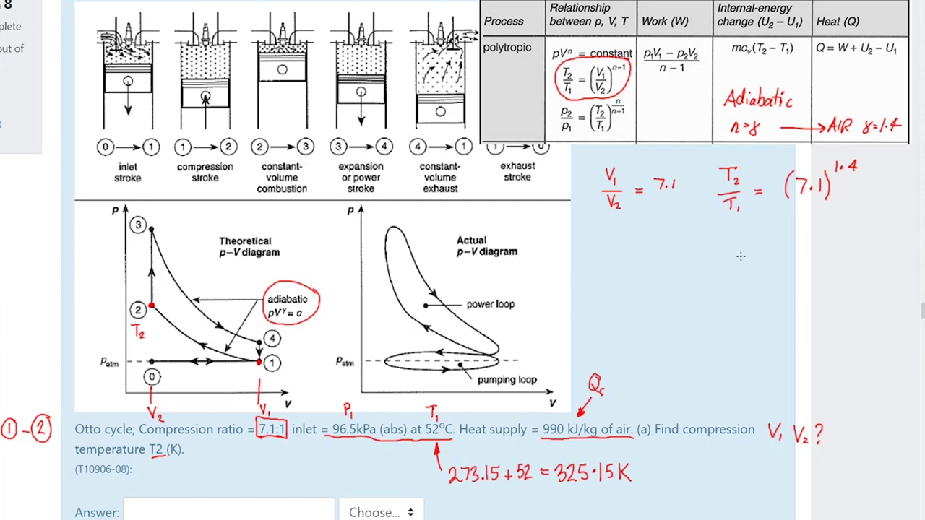
Pen-write T2 = T1 × (7.1)^1.4, then substitute it as 325.15 × (7.1)^1.4 =.
mouse_move(725, 242)
mouse_down()
mouse_move(727, 262)
mouse_move(731, 242)
mouse_move(739, 264)
mouse_move(755, 246)
mouse_up()
mouse_move(744, 253)
mouse_down()
mouse_move(772, 254)
mouse_move(779, 240)
mouse_move(795, 258)
mouse_move(845, 257)
mouse_move(873, 239)
mouse_up()
mouse_move(745, 287)
mouse_down()
mouse_move(783, 298)
mouse_move(794, 279)
mouse_move(782, 297)
mouse_move(804, 297)
mouse_up()
click(796, 294)
mouse_move(815, 288)
mouse_down()
mouse_move(825, 297)
mouse_move(816, 298)
mouse_up()
mouse_move(839, 277)
mouse_down()
mouse_move(837, 301)
mouse_move(867, 304)
mouse_up()
mouse_move(872, 271)
mouse_down()
mouse_move(872, 280)
mouse_move(893, 278)
mouse_up()
click(876, 280)
drag(890, 273, 889, 283)
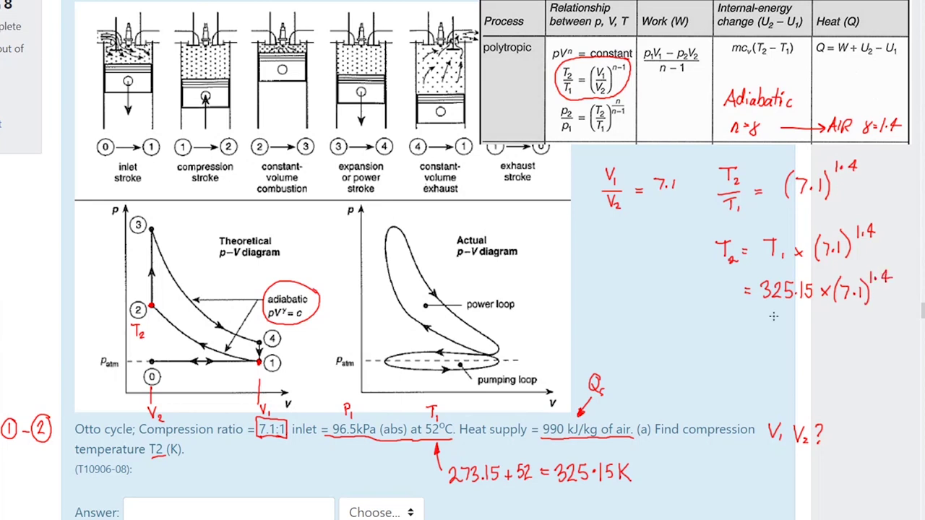
drag(743, 335, 750, 340)
Evaluate 325.15 × 7.1^1.4 in Calculator, giving 5,056.4468.
key(alt+Tab)
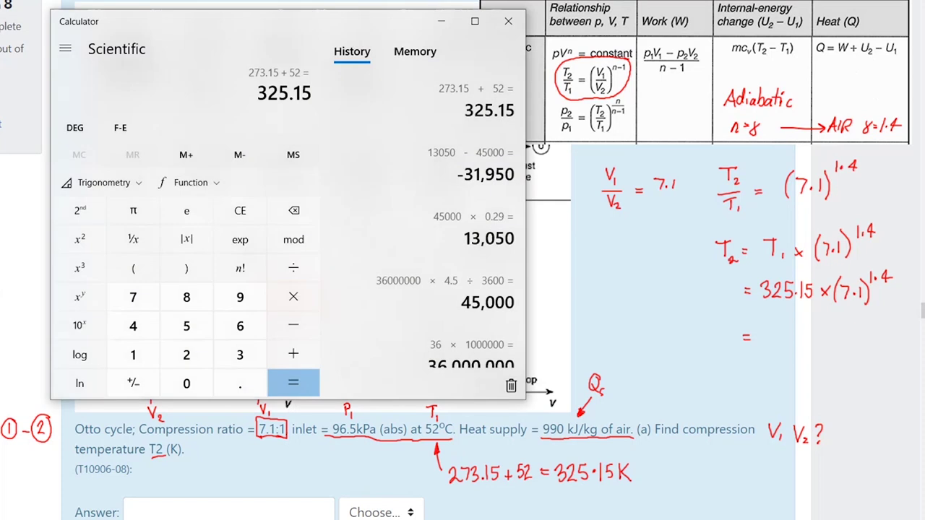
click(296, 297)
text(7.1)
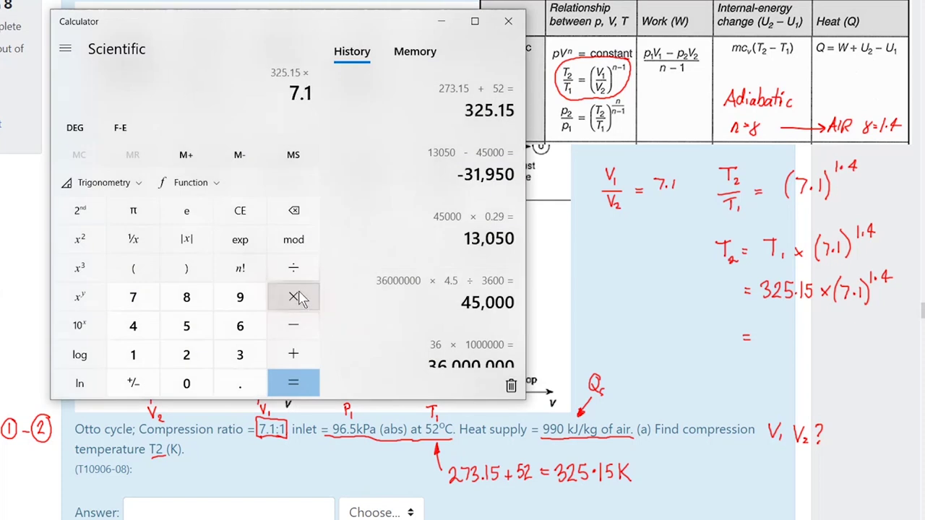
click(80, 298)
text(1.)
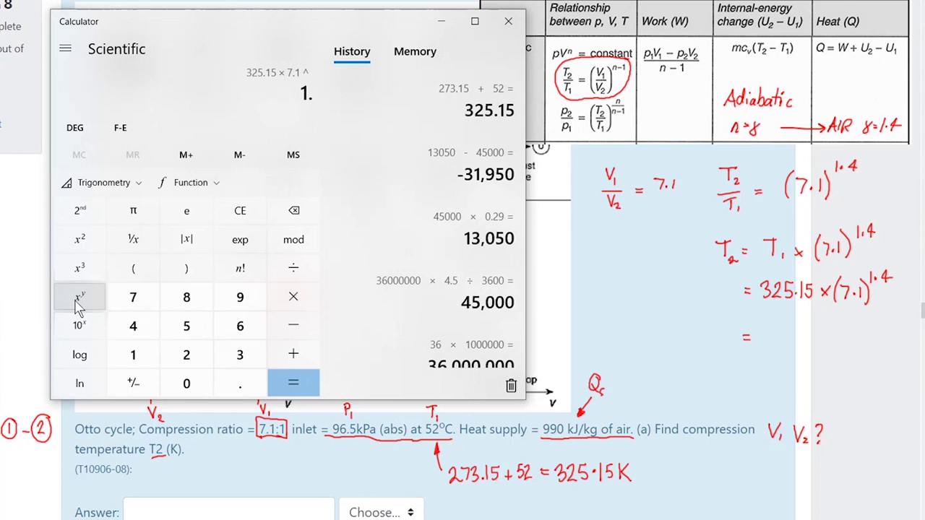
text(4)
key(Return)
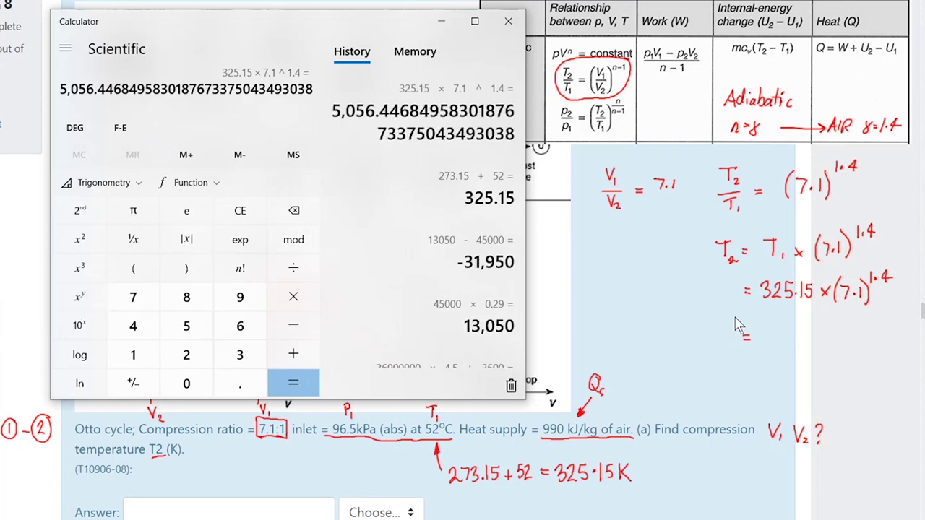
Write = 5056.44 K for T2 and begin a bracketed line below it.
click(779, 334)
mouse_move(776, 329)
mouse_down()
mouse_move(772, 341)
mouse_move(786, 329)
mouse_move(791, 342)
mouse_move(818, 342)
mouse_move(836, 328)
mouse_move(872, 346)
mouse_up()
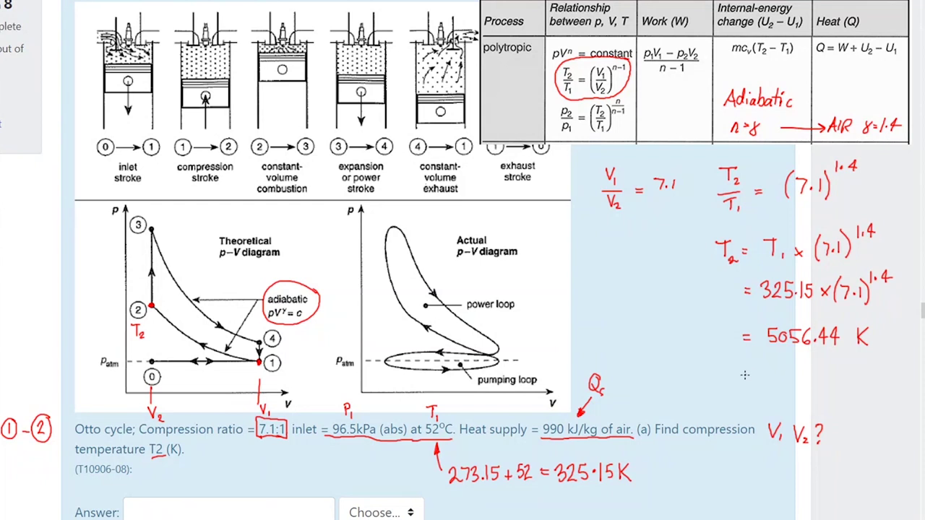
drag(750, 368, 744, 387)
Subtract 273.15 from 5056.44 and write (4783 °C) beneath T2.
key(alt+Tab)
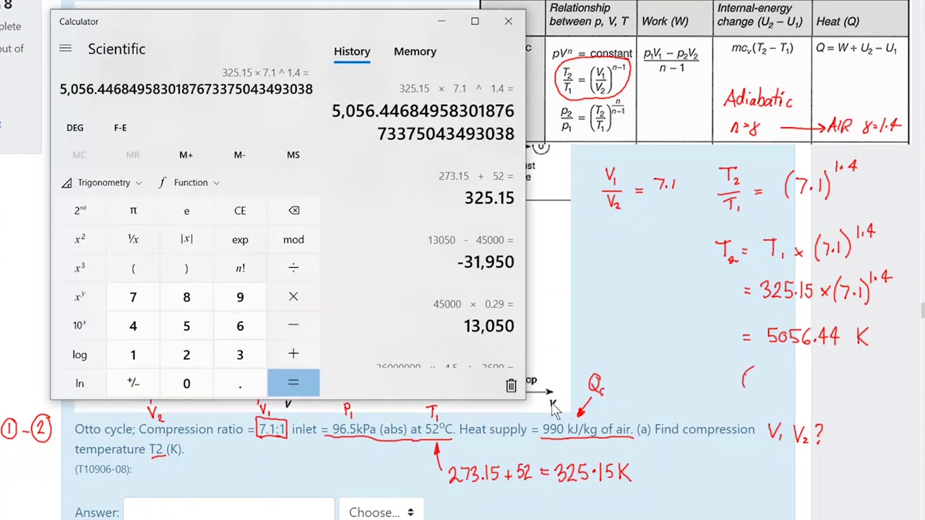
click(294, 329)
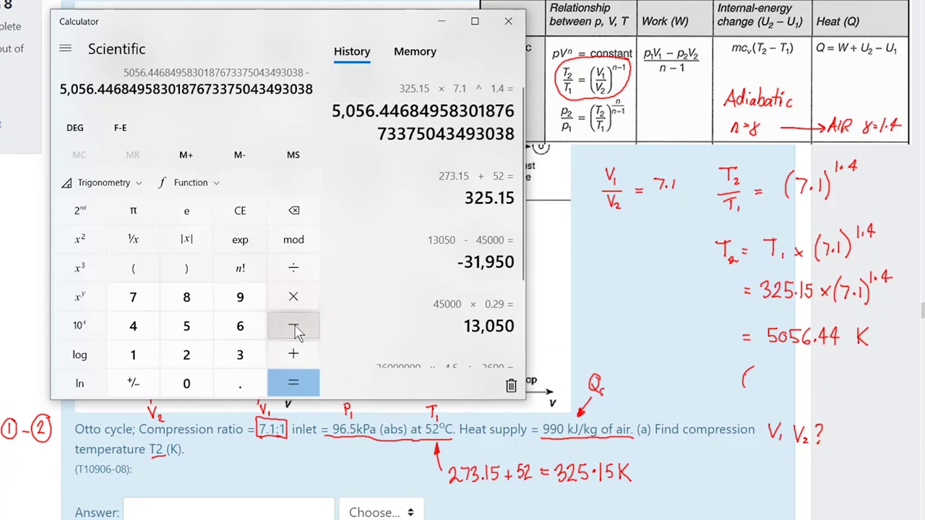
text(273.15)
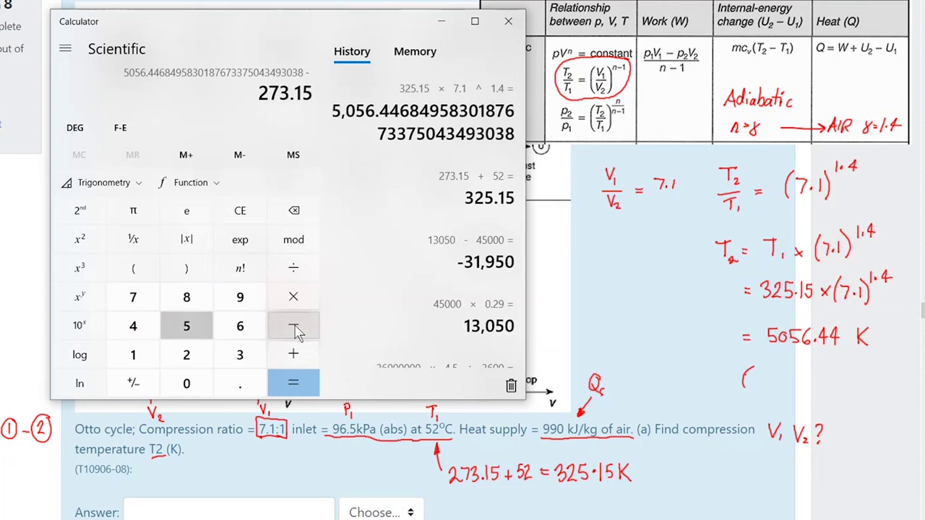
key(Return)
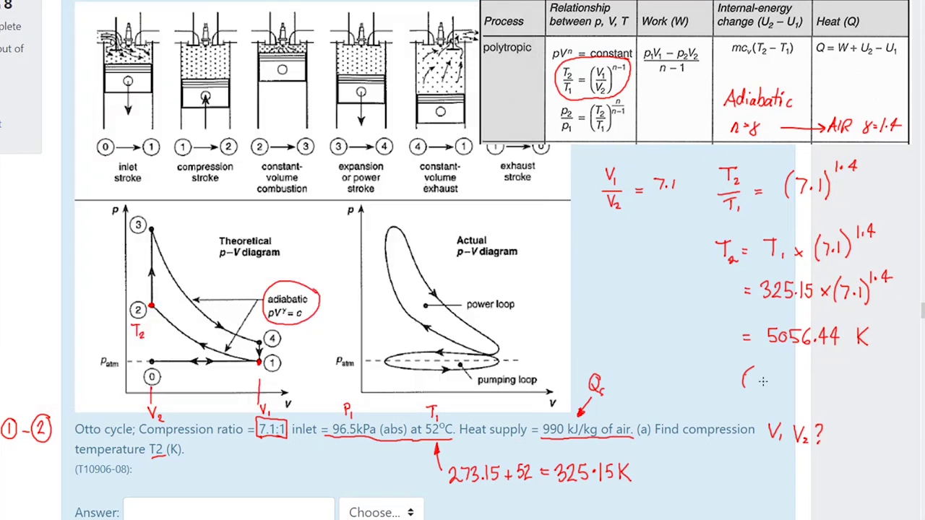
mouse_move(764, 365)
mouse_down()
mouse_move(763, 384)
mouse_move(791, 370)
mouse_move(807, 376)
mouse_move(800, 386)
mouse_move(823, 375)
mouse_move(836, 396)
mouse_up()
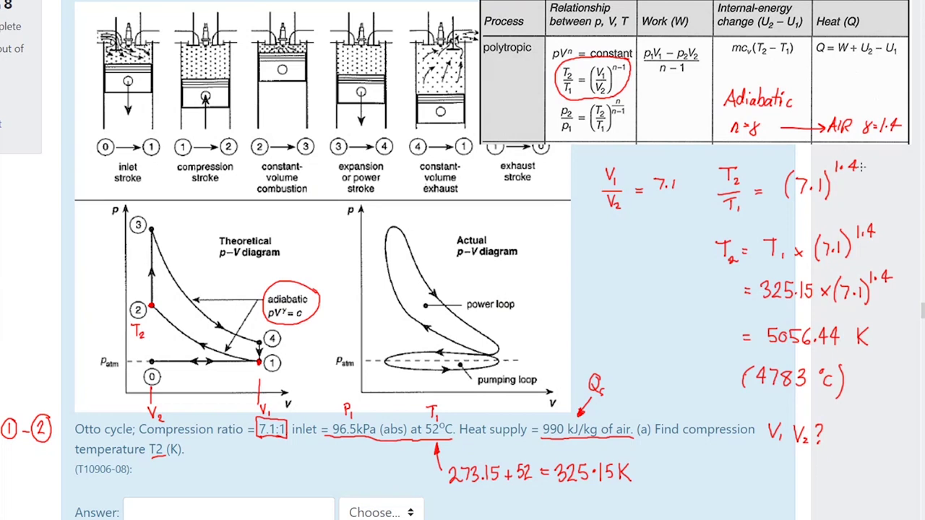
Correct each 1.4 exponent to 1.4 − 1 in the ratio, formula and substitution lines.
drag(876, 160, 878, 168)
drag(879, 230, 887, 229)
drag(911, 268, 912, 277)
Erase the wrong 5056.44 K and 4783 °C results and return to the pen.
mouse_move(844, 396)
mouse_down()
mouse_move(842, 371)
mouse_move(831, 381)
mouse_move(842, 364)
mouse_move(791, 387)
mouse_move(802, 388)
mouse_move(767, 372)
mouse_move(755, 384)
mouse_move(751, 372)
mouse_move(870, 345)
mouse_move(749, 340)
mouse_move(850, 336)
mouse_move(764, 331)
mouse_up()
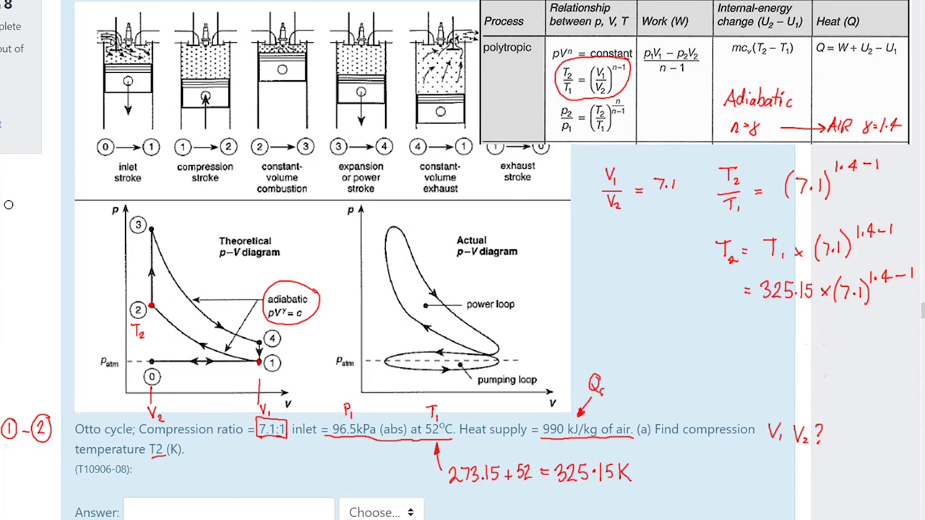
click(2, 101)
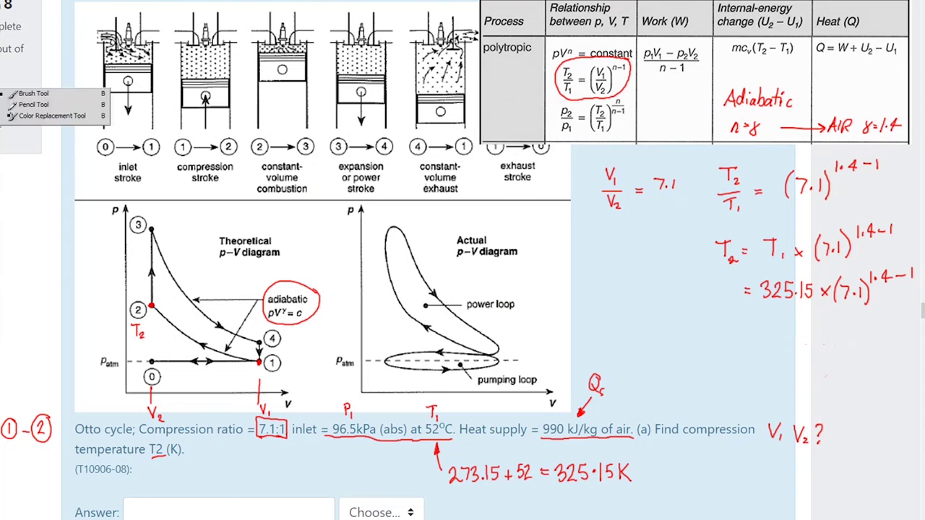
click(744, 340)
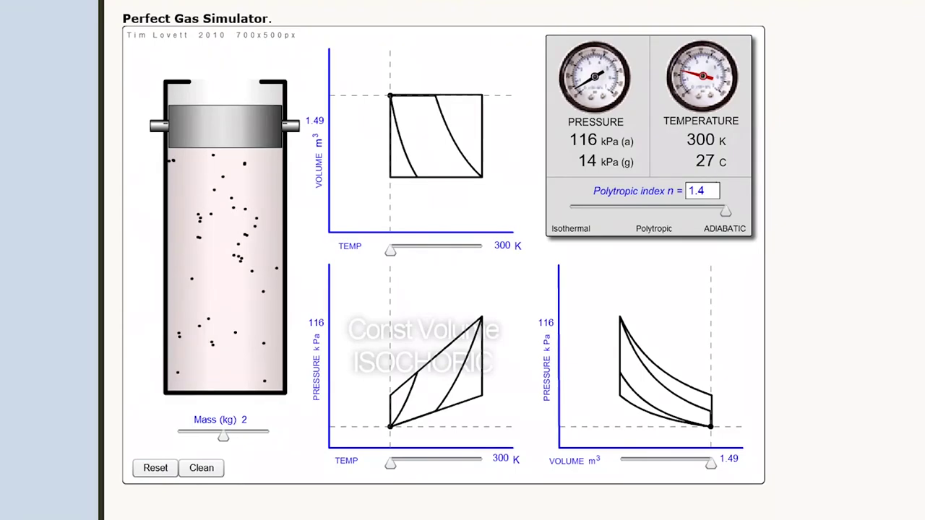
Evaluate 325.15871 ^ 0.4 in Calculator, giving about 10.112.
key(alt+Tab)
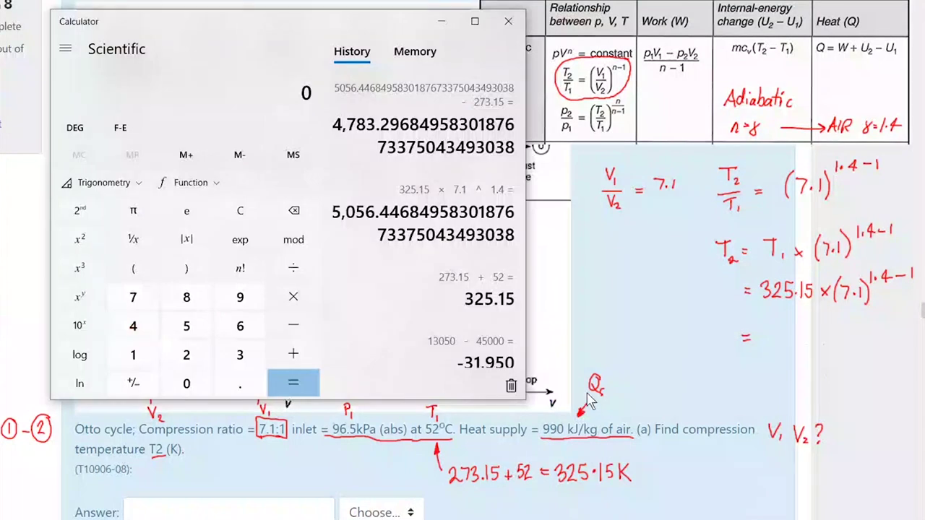
text(325.15)
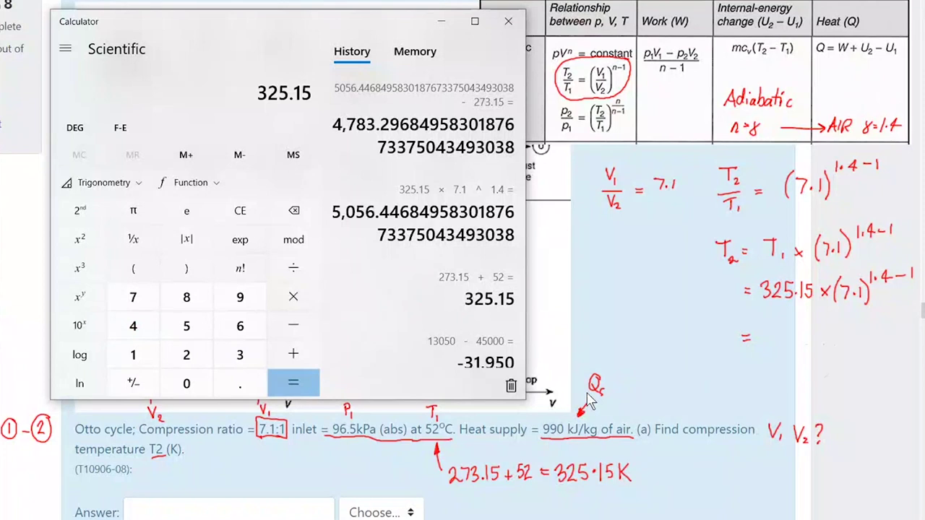
text(8)
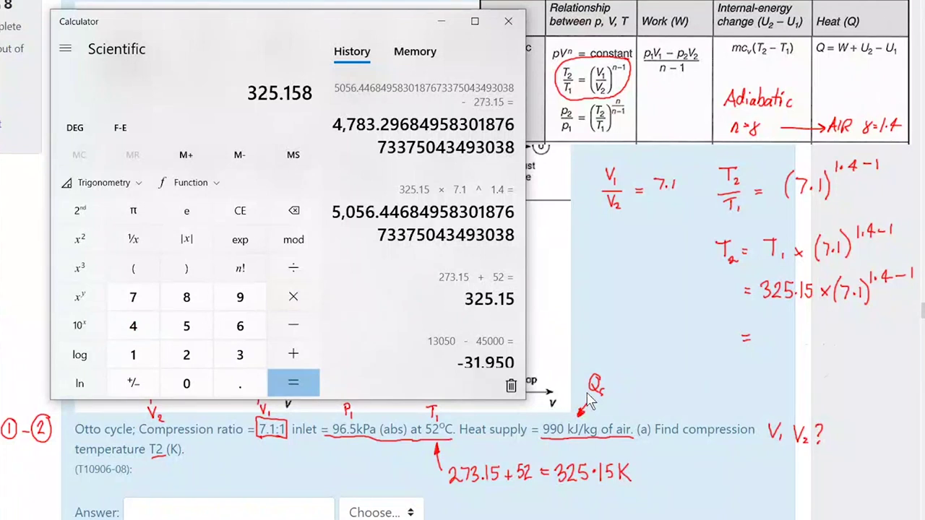
text(71^)
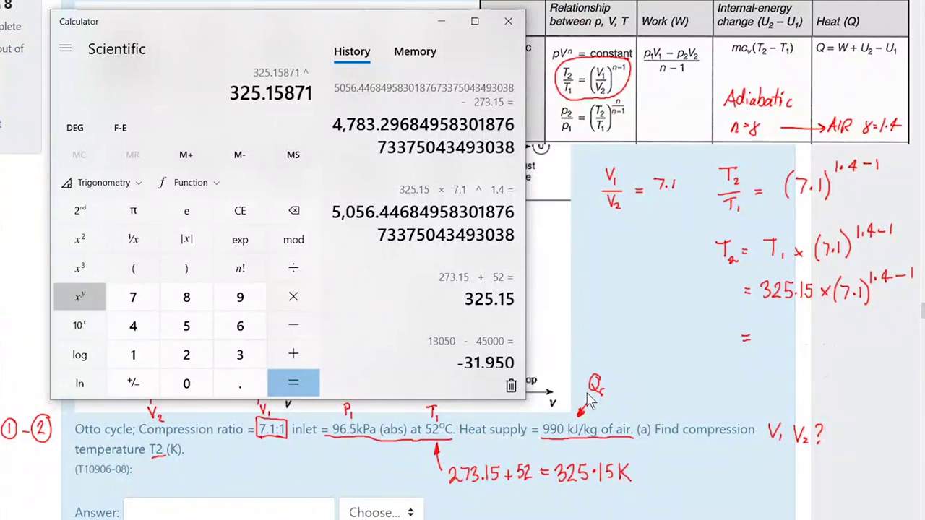
text(o0.4)
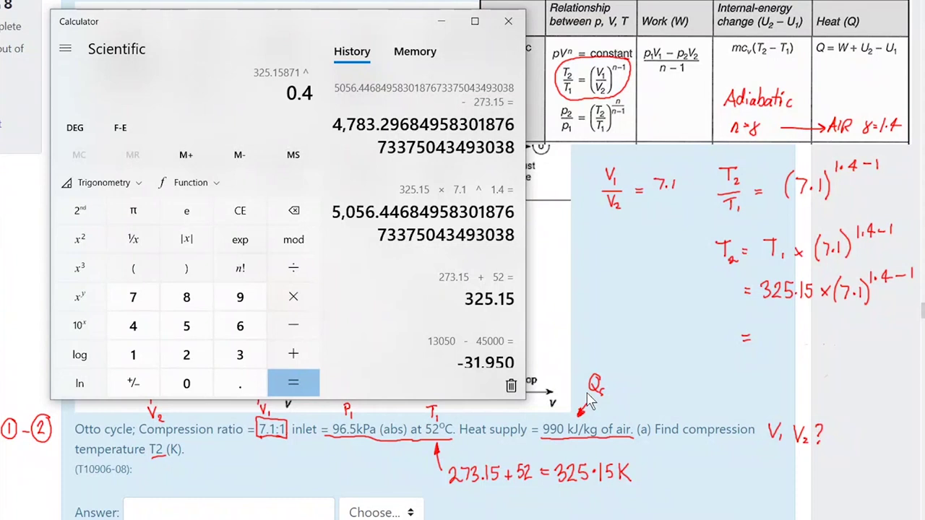
key(Return)
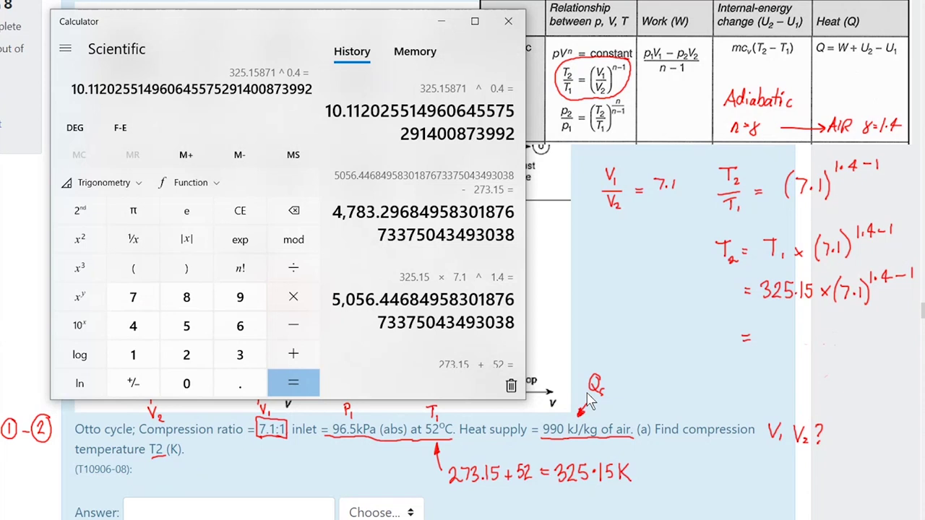
Compute 32.15 × 7.1^0.4 by mistake, getting 70.418.
key(Escape)
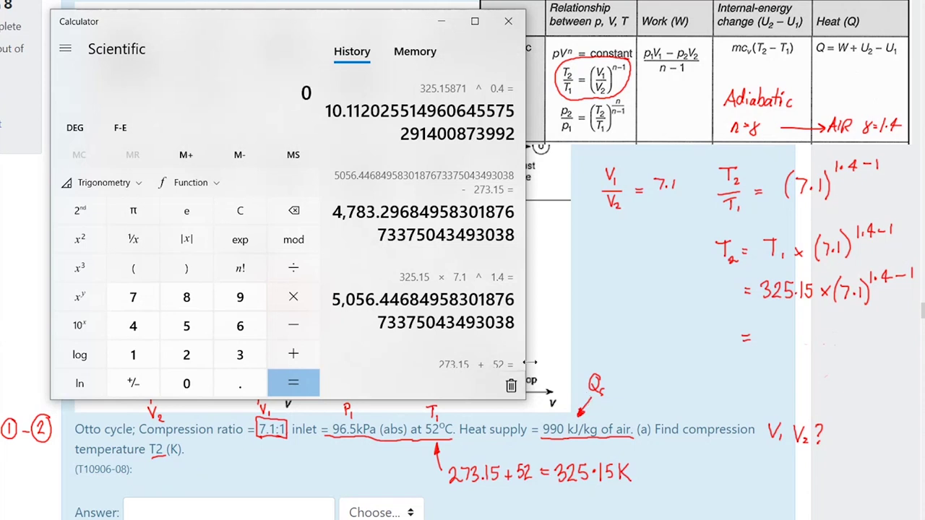
click(242, 356)
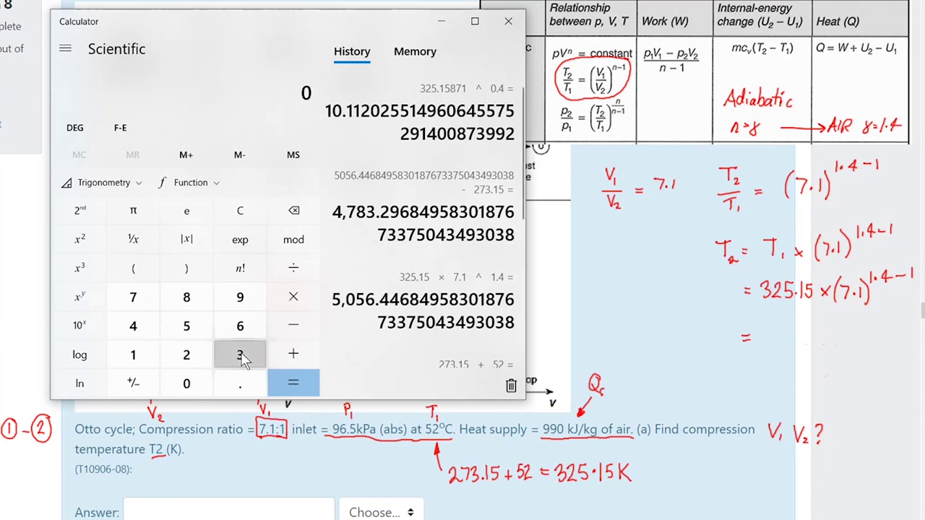
click(189, 355)
click(243, 387)
click(133, 355)
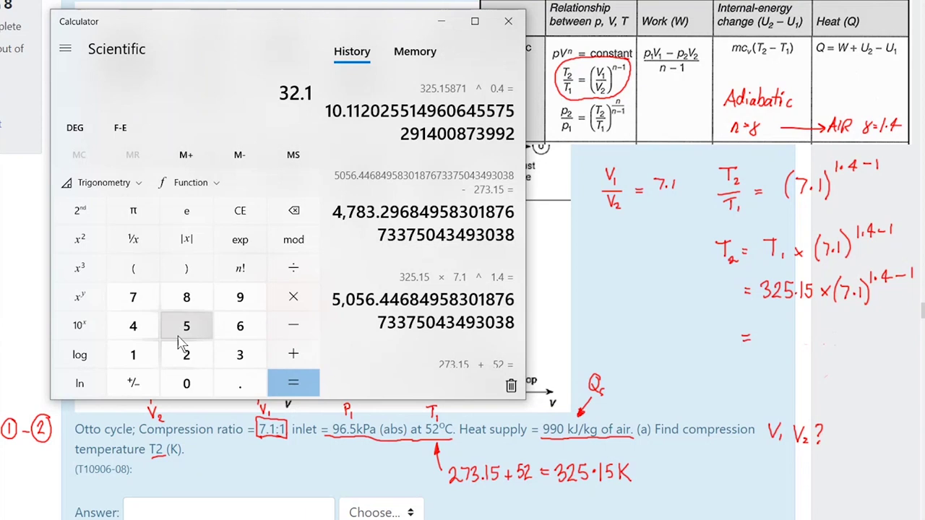
click(186, 326)
click(294, 298)
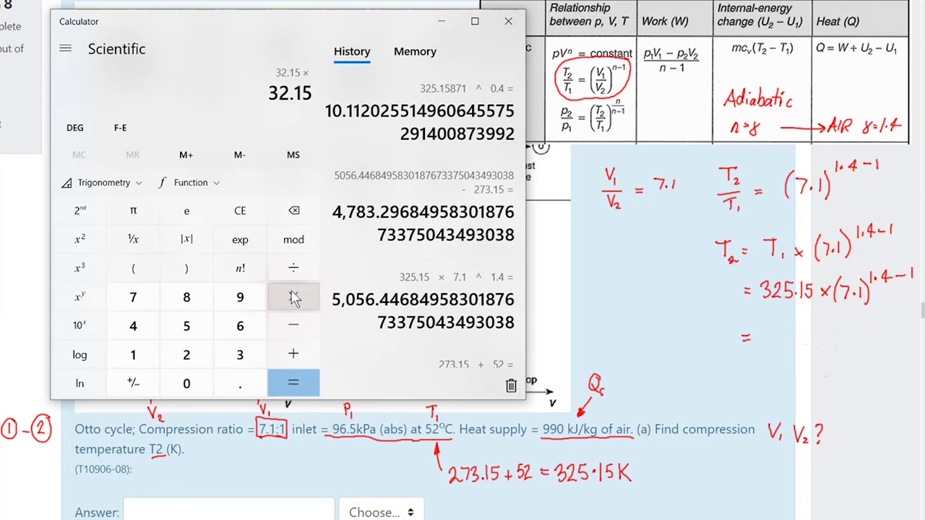
text(7.1)
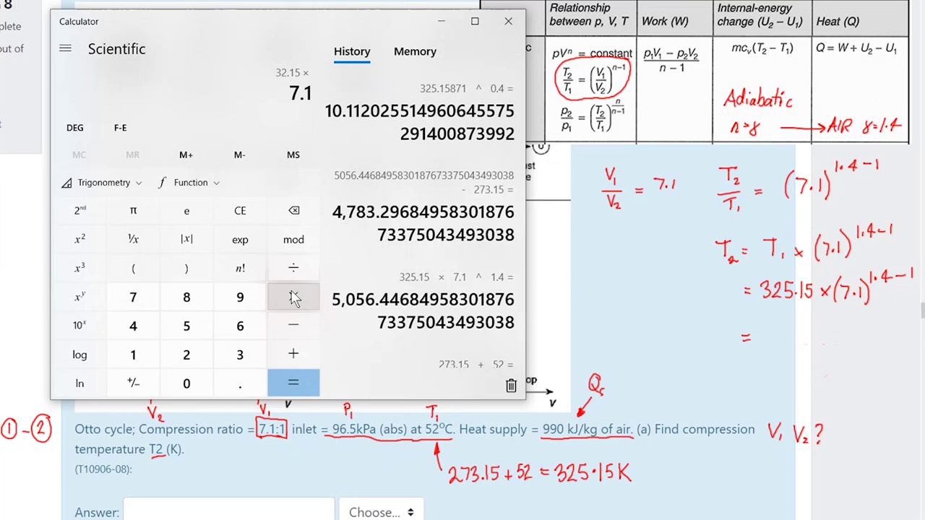
click(80, 302)
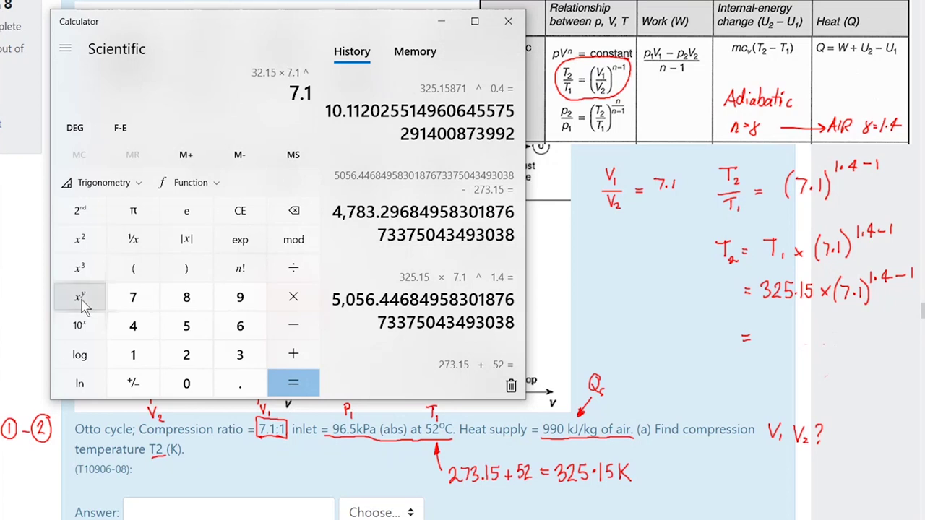
text(0.4)
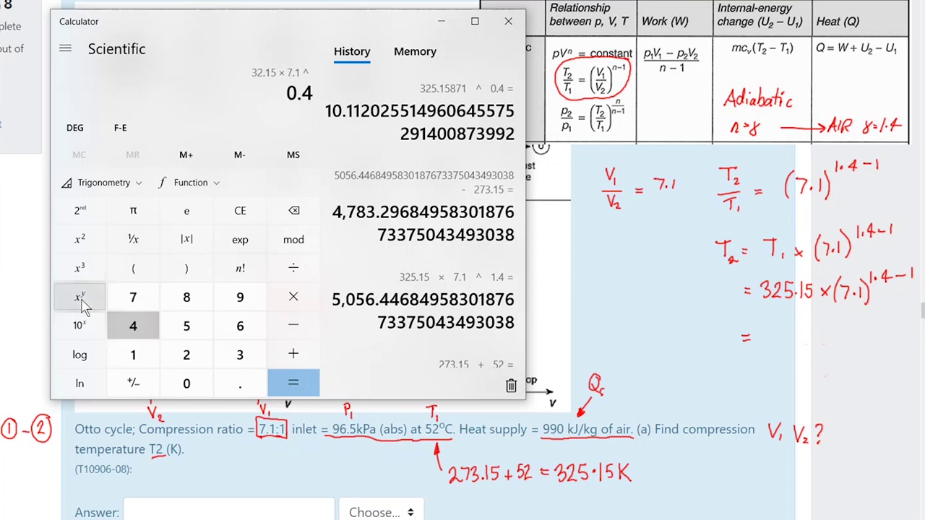
key(Return)
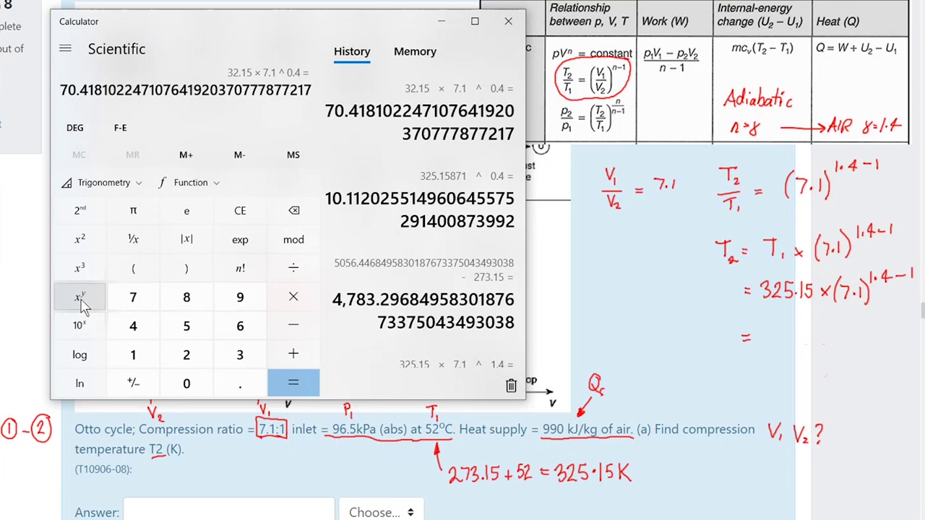
Clear it and compute 325.15 × 7.1^0.4 = 712.1756 instead.
key(Escape)
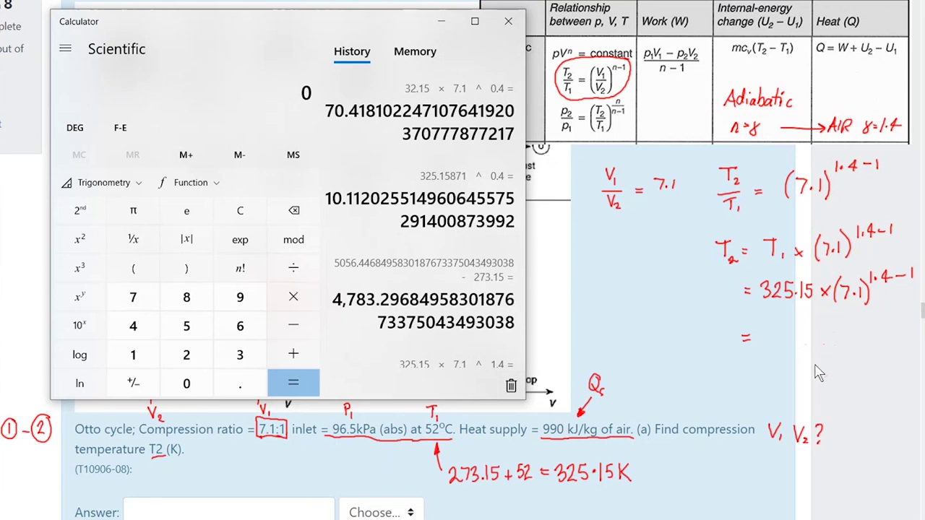
text(325)
text(.15)
text(*7.1)
click(82, 304)
text(0.4)
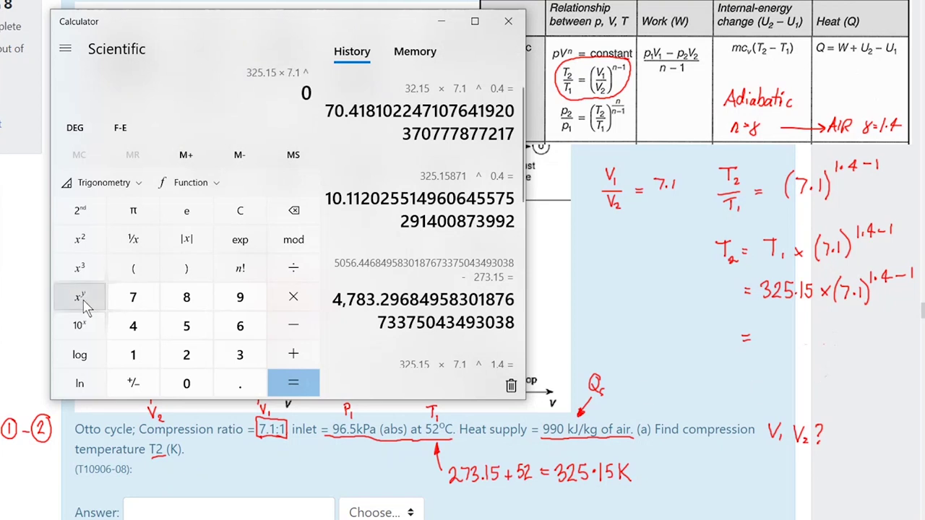
key(Return)
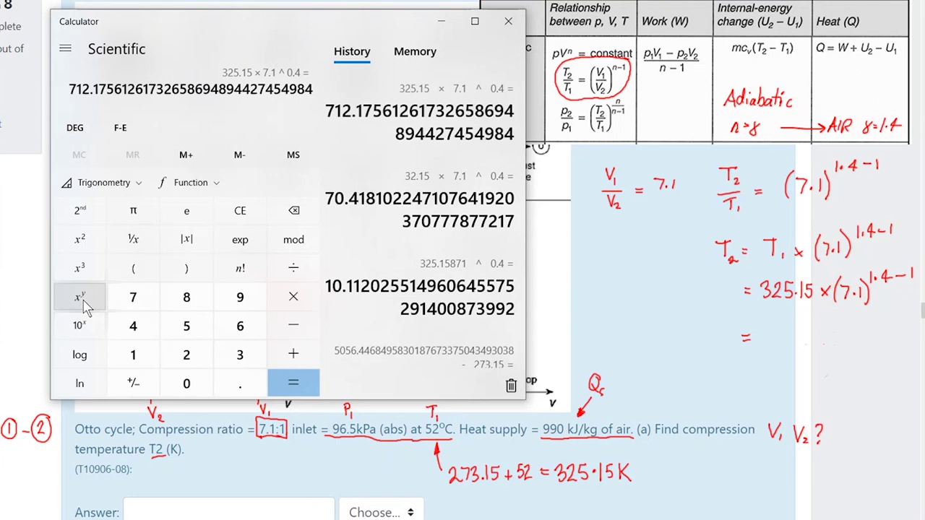
Write T2 = 712.176 K on the worksheet and open a bracket below.
click(770, 336)
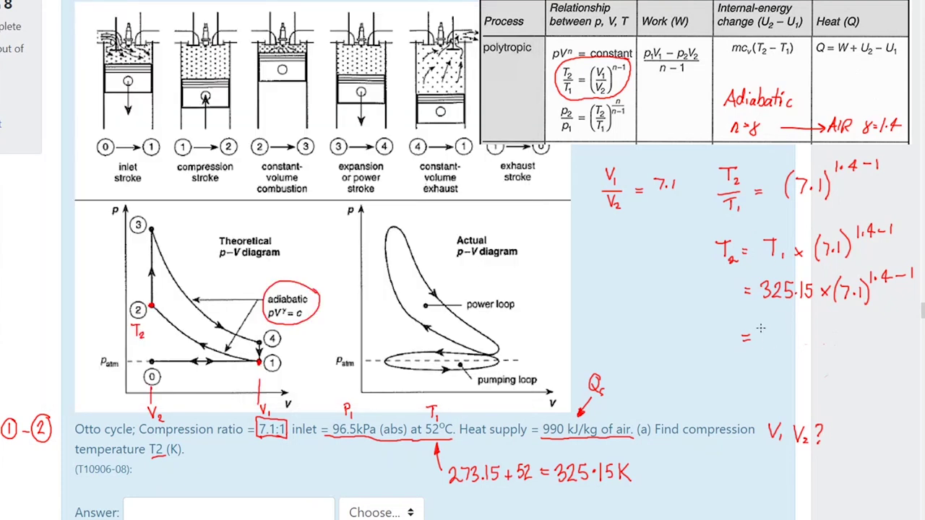
mouse_move(759, 329)
mouse_down()
mouse_move(767, 346)
mouse_move(813, 346)
mouse_up()
key(alt+Tab)
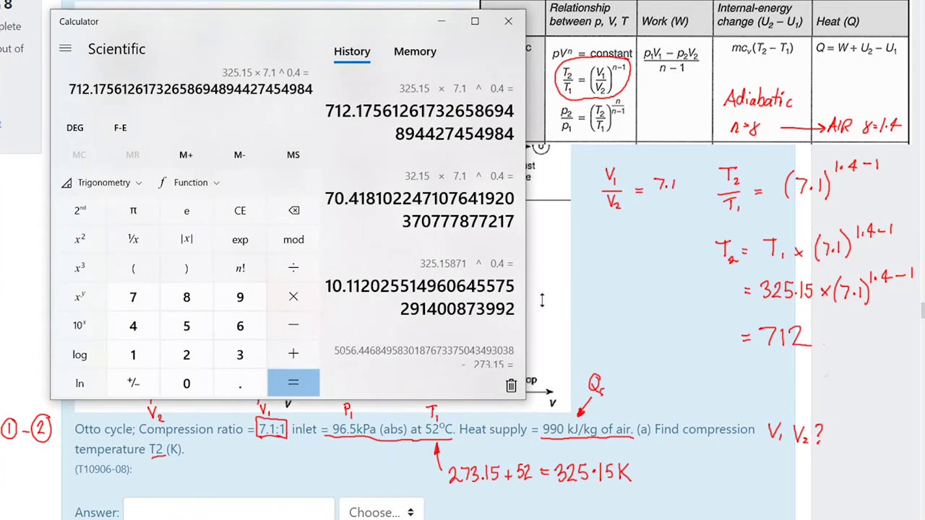
key(alt+Tab)
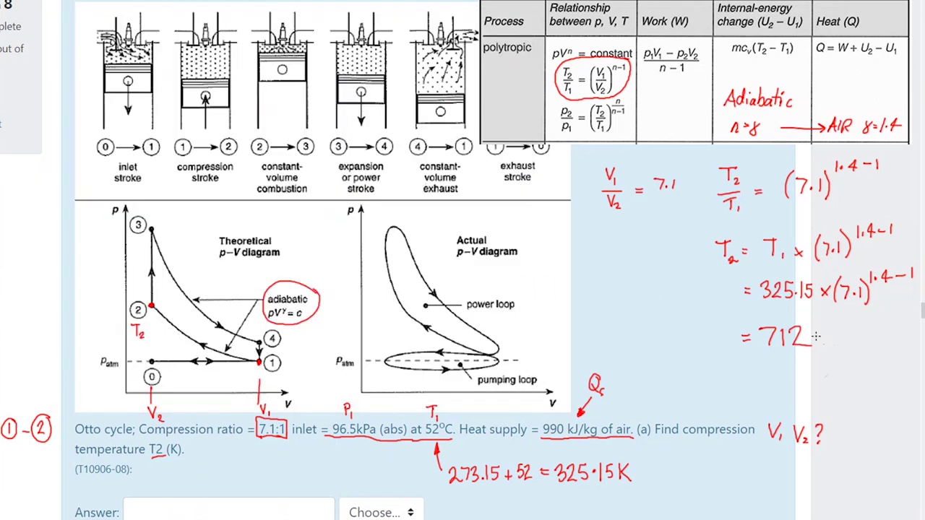
mouse_move(821, 332)
mouse_down()
mouse_move(837, 347)
mouse_move(877, 334)
mouse_up()
drag(755, 384, 758, 385)
Compute 712.1756 − 273.15 = 439.03 in Calculator, fixing a mistyped 271.15.
key(alt+Tab)
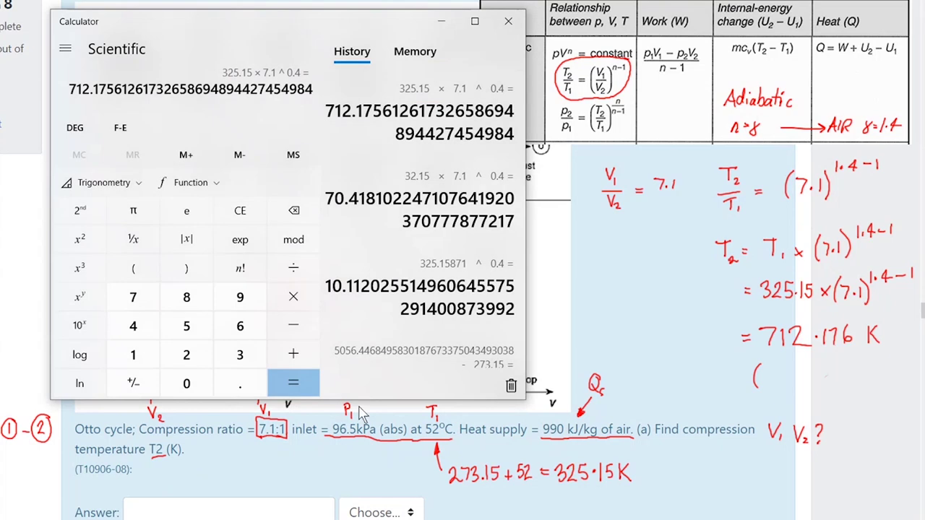
click(293, 329)
text(271.15)
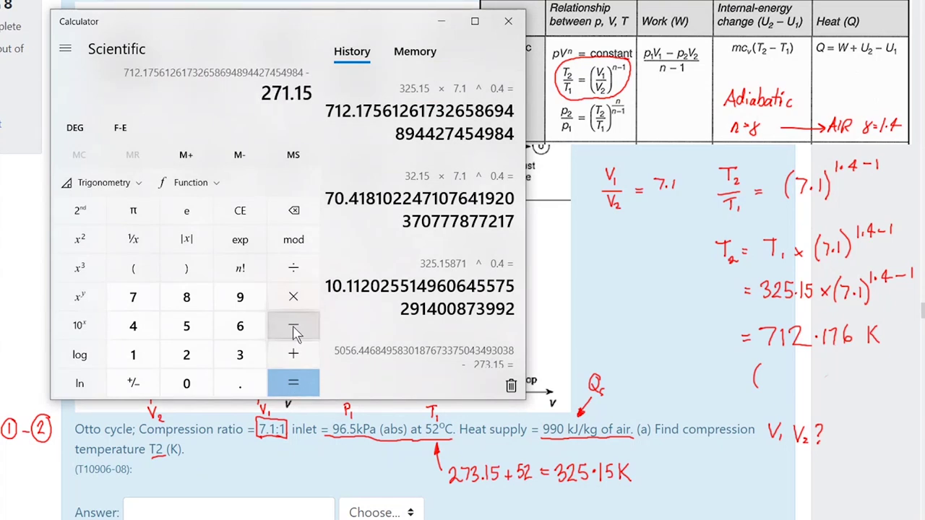
key(BackSpace)
key(BackSpace)
key(BackSpace)
key(BackSpace)
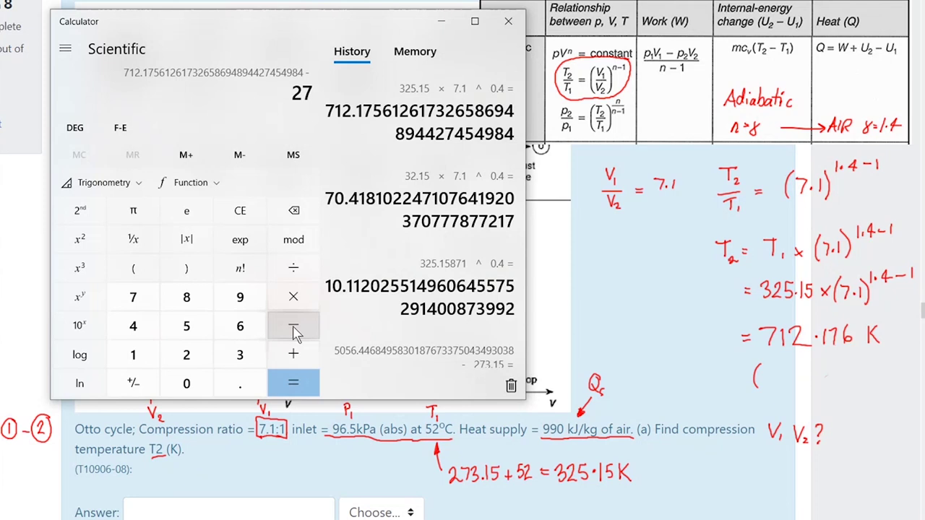
text(3.15)
key(Return)
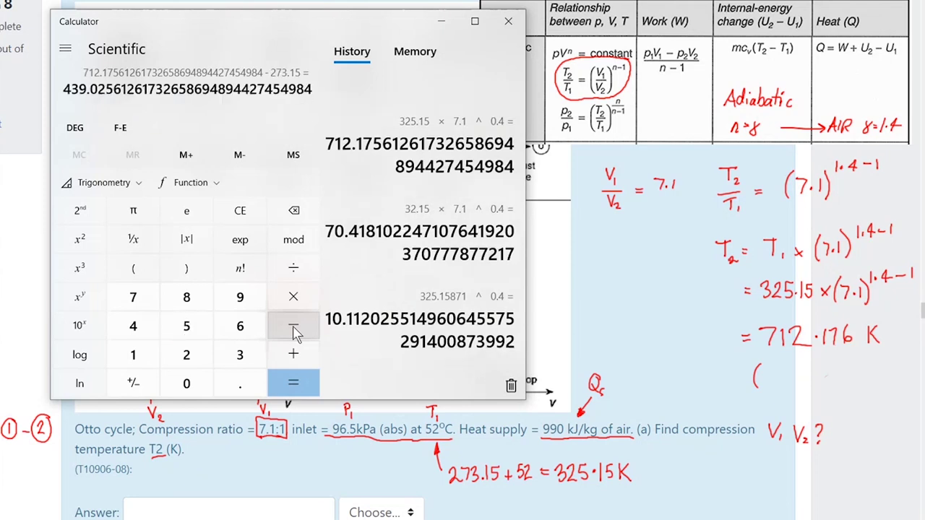
Write (439 °C) beside T2 and bring the quiz question back.
click(773, 391)
mouse_move(772, 363)
mouse_down()
mouse_move(778, 383)
mouse_move(795, 373)
mouse_move(788, 383)
mouse_up()
mouse_move(809, 366)
mouse_down()
mouse_move(799, 369)
mouse_move(804, 389)
mouse_move(819, 370)
mouse_move(844, 386)
mouse_up()
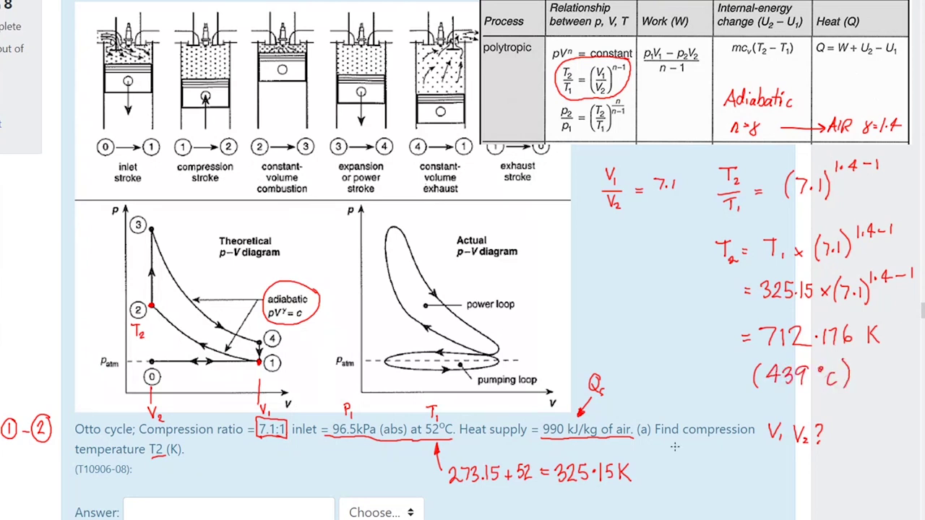
key(alt+Tab)
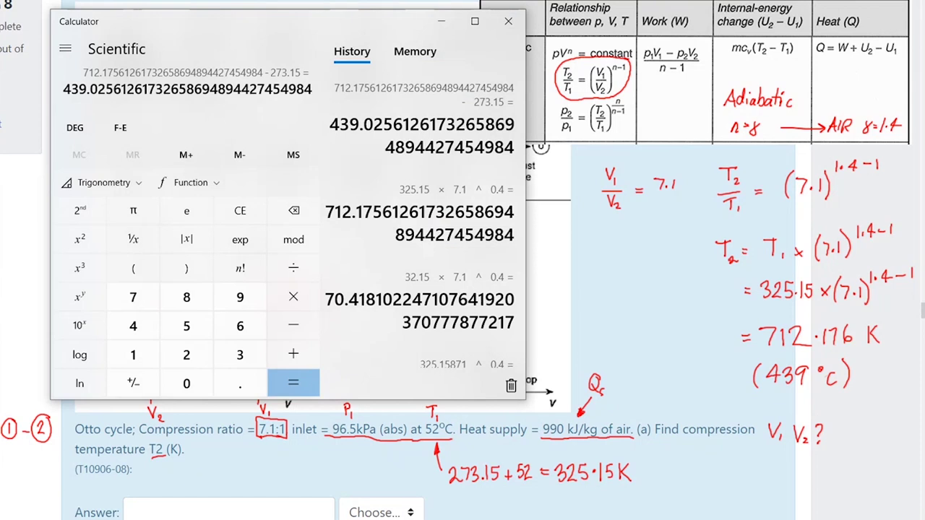
key(alt+Tab)
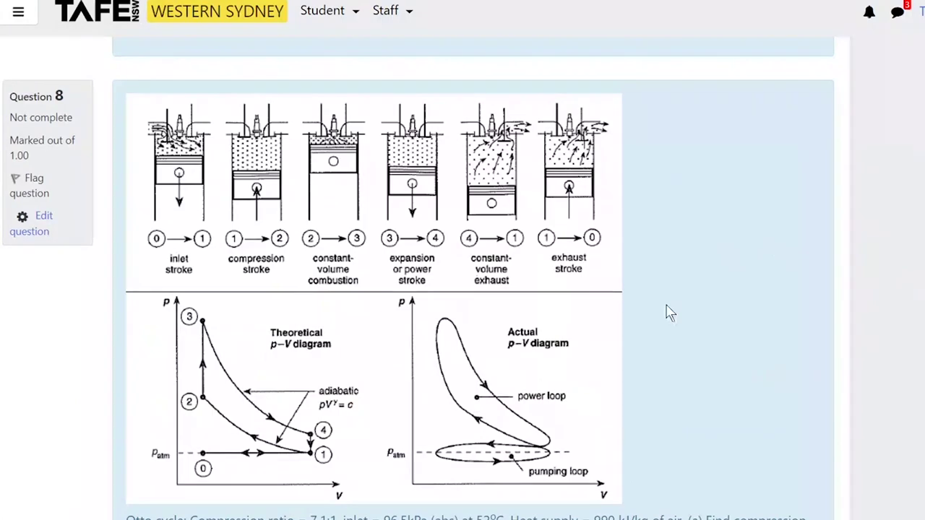
Answer question 8 with 712.176 and unit K, and check it as correct.
scroll(665, 307, down, 5)
click(210, 244)
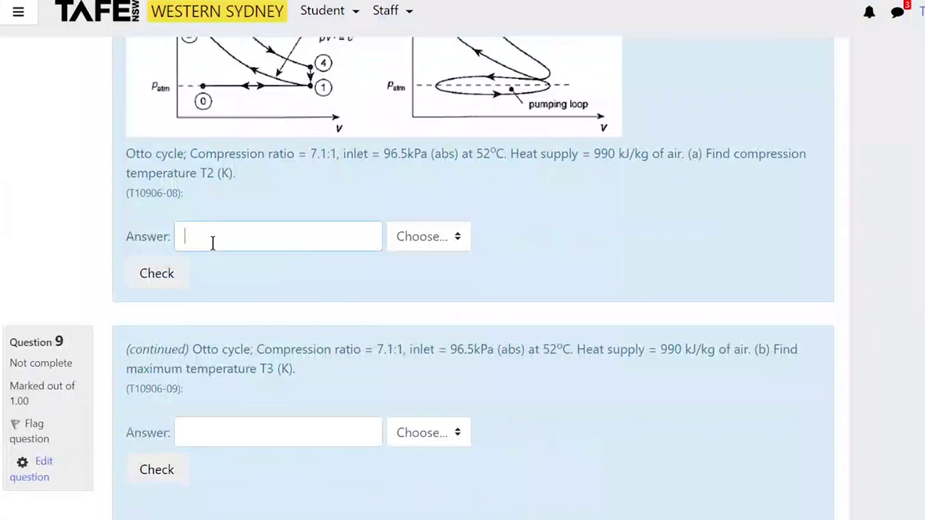
click(462, 249)
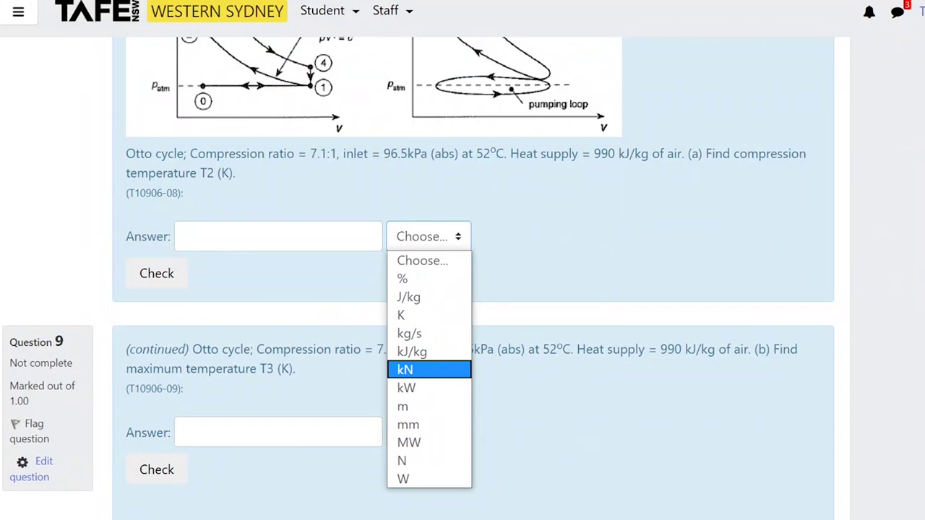
key(Escape)
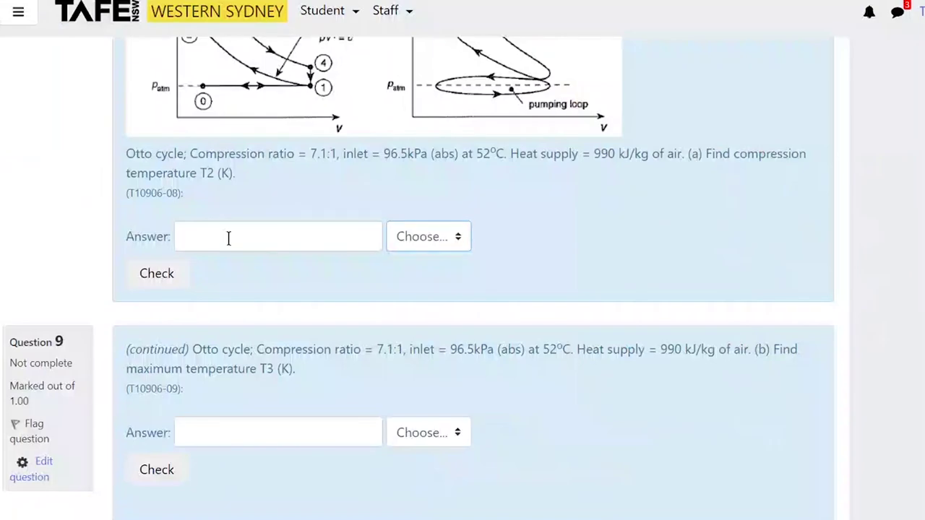
click(217, 231)
text(712.176)
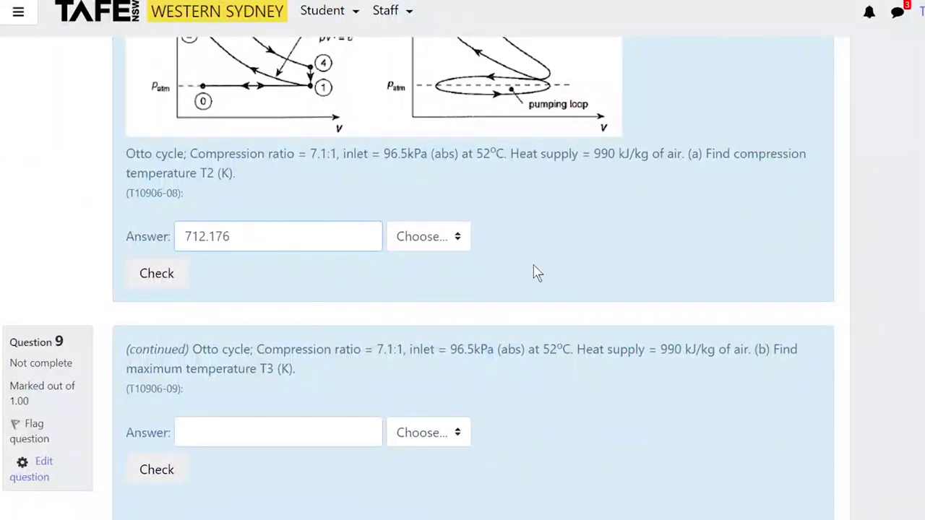
click(457, 242)
click(426, 316)
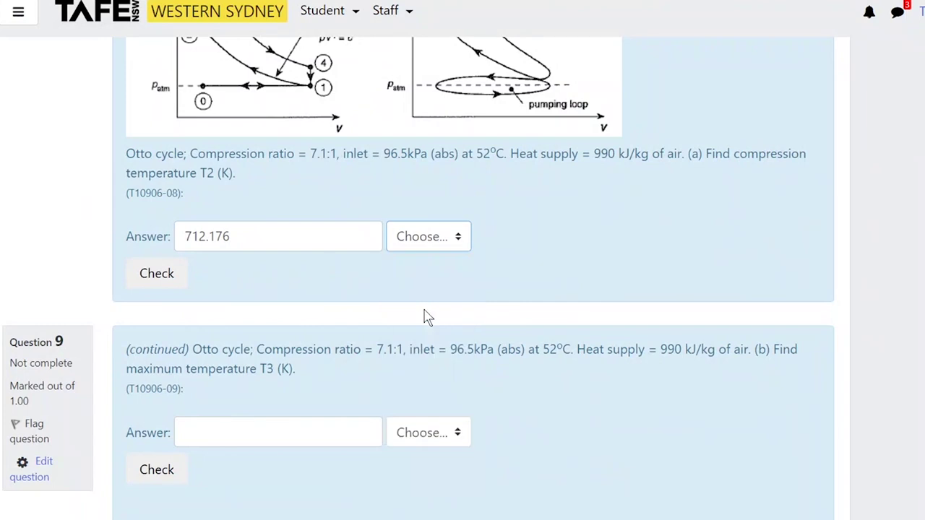
click(149, 274)
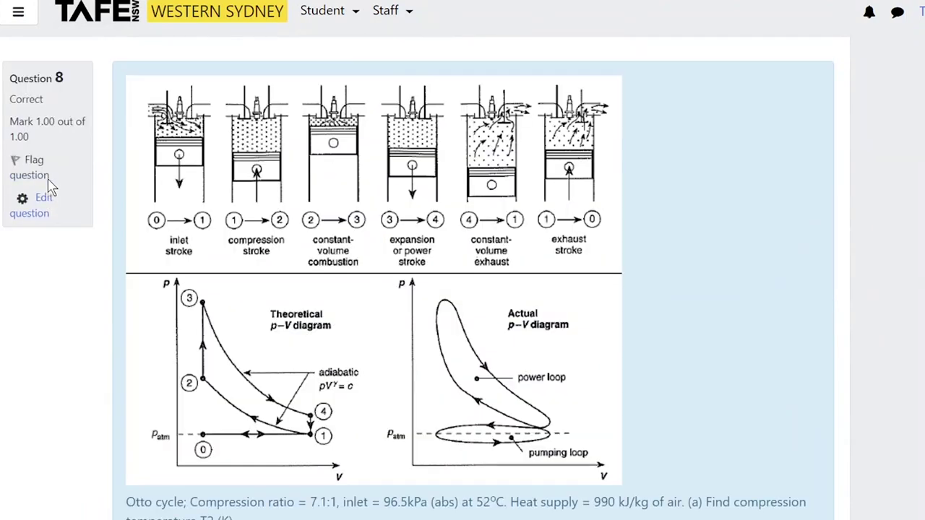
Scroll to Question 9 and highlight 'Heat supply = 990 kJ/kg of air'.
scroll(55, 231, down, 3)
scroll(636, 227, down, 2)
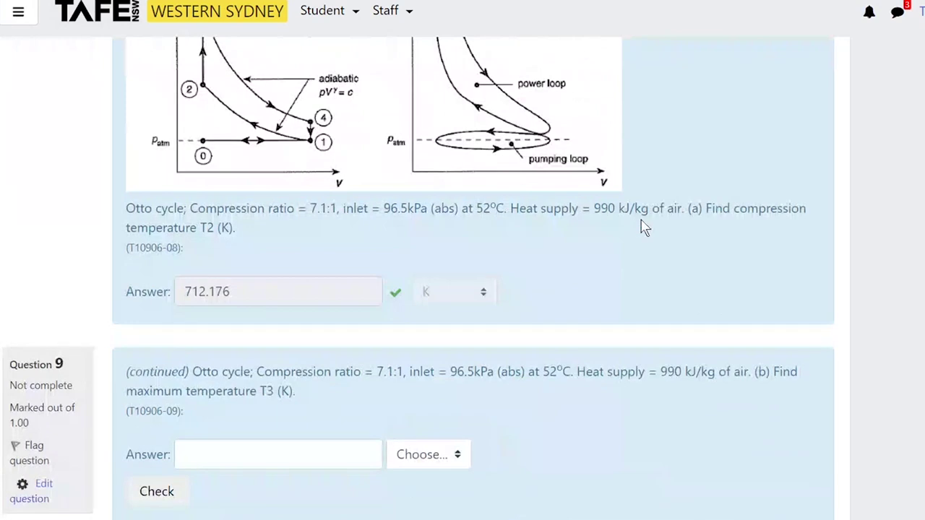
scroll(643, 227, down, 1)
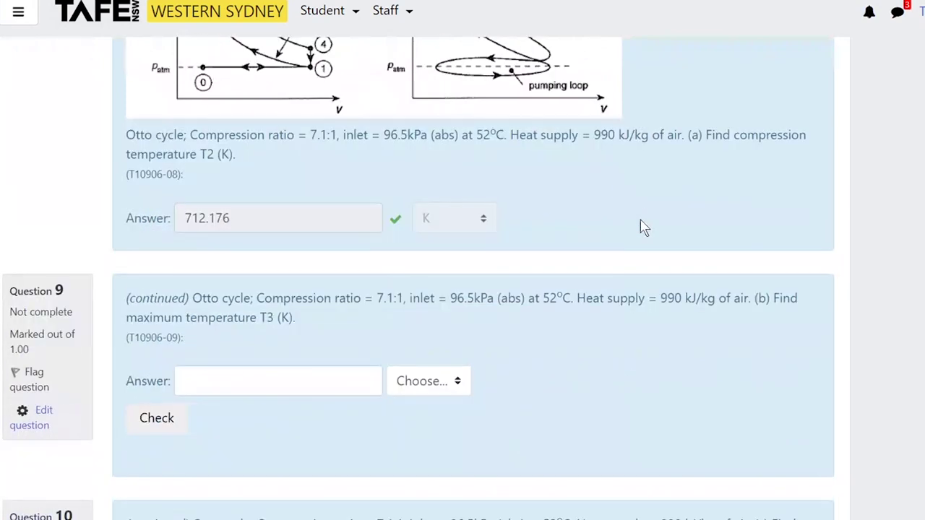
scroll(643, 227, up, 1)
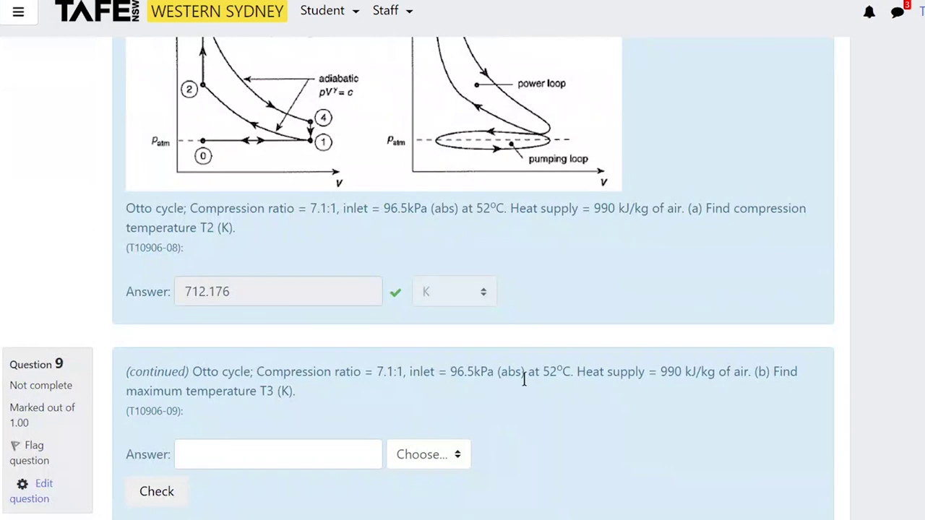
scroll(571, 352, up, 2)
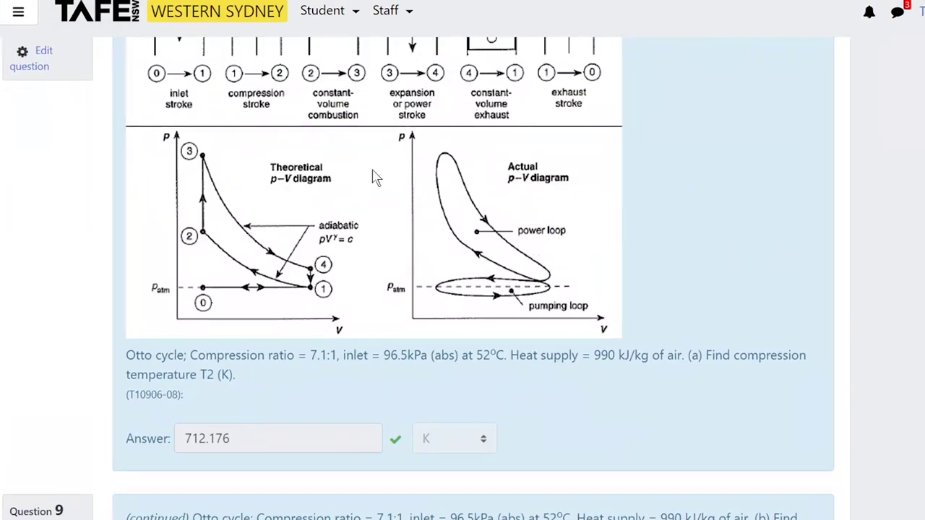
scroll(527, 275, down, 1)
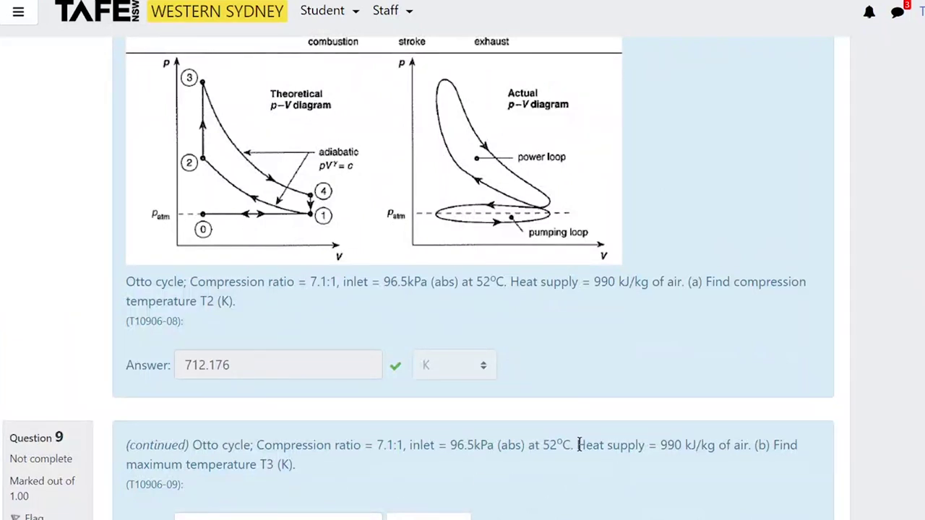
drag(576, 445, 748, 446)
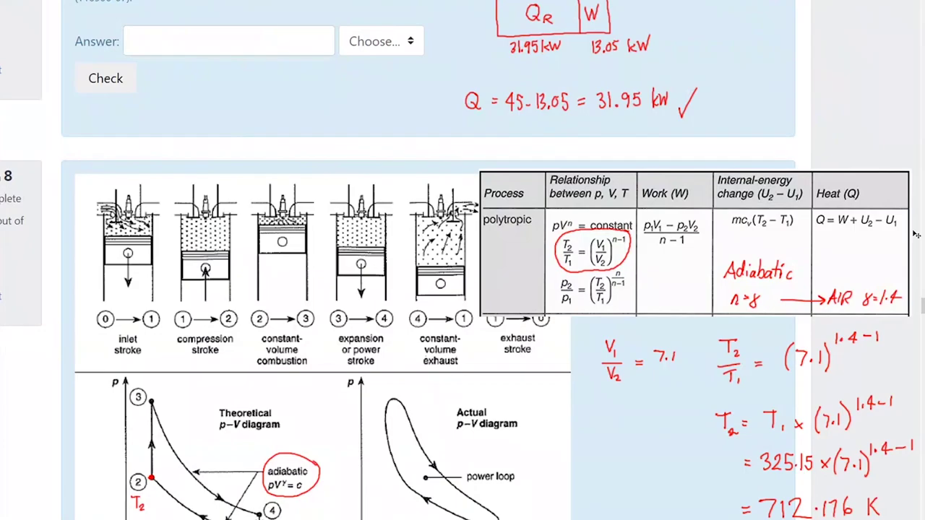
scroll(851, 157, down, 3)
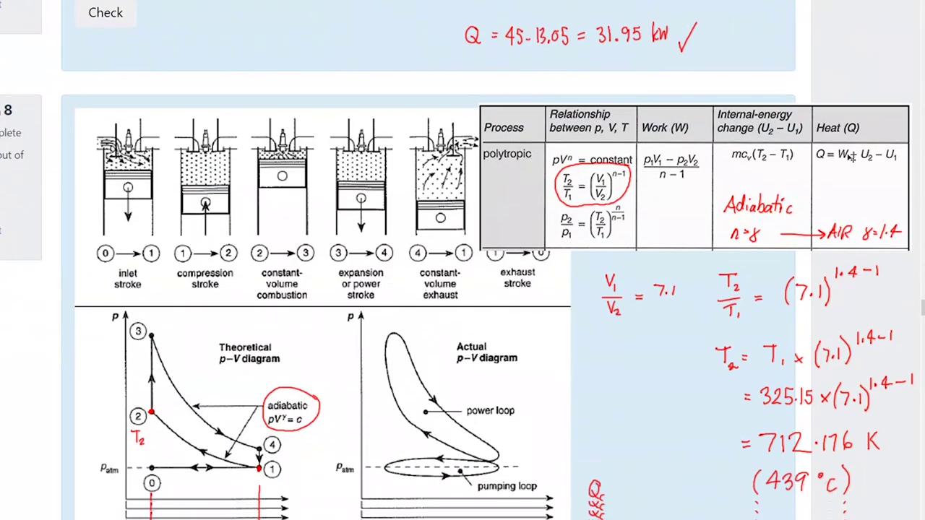
Write 'CONST VOL' and 'ΔU = Q − W' beside the p-V diagram, crossing out W.
scroll(852, 158, down, 2)
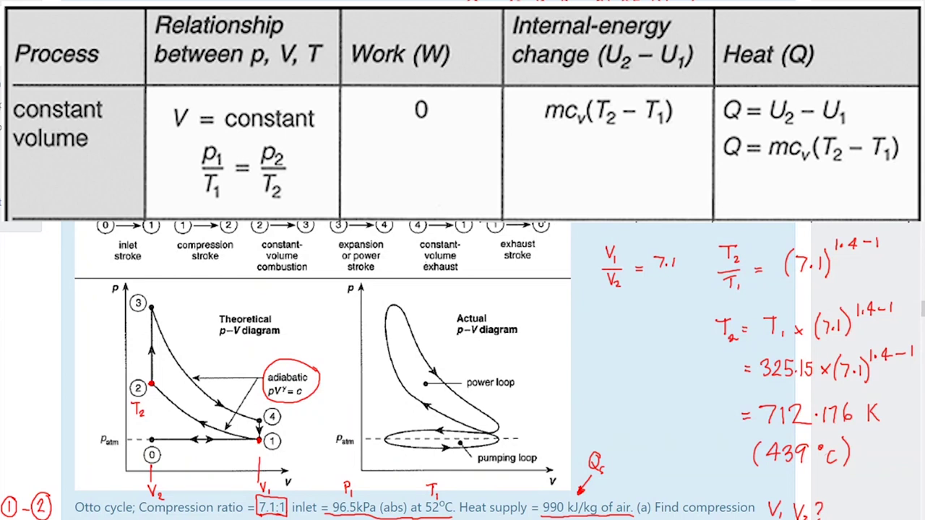
scroll(463, 369, down, 2)
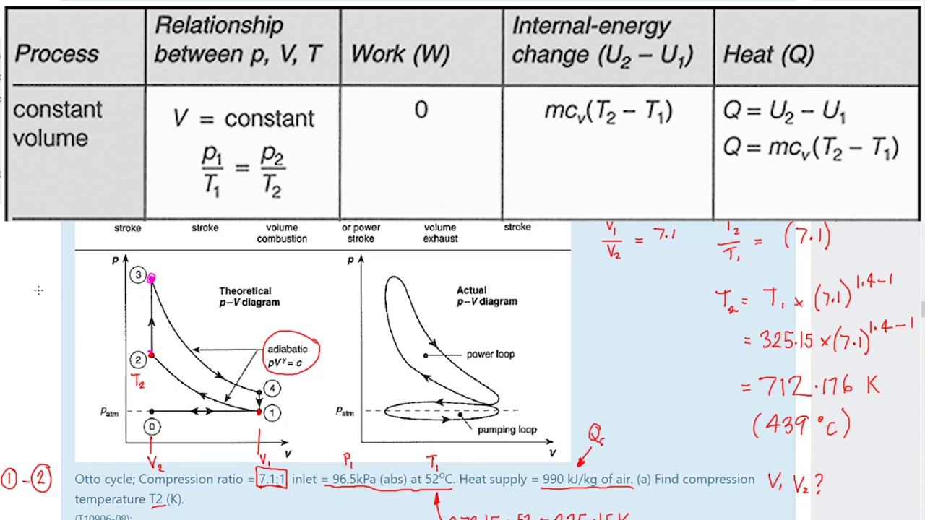
mouse_move(33, 292)
mouse_down()
mouse_move(101, 296)
mouse_move(94, 288)
mouse_up()
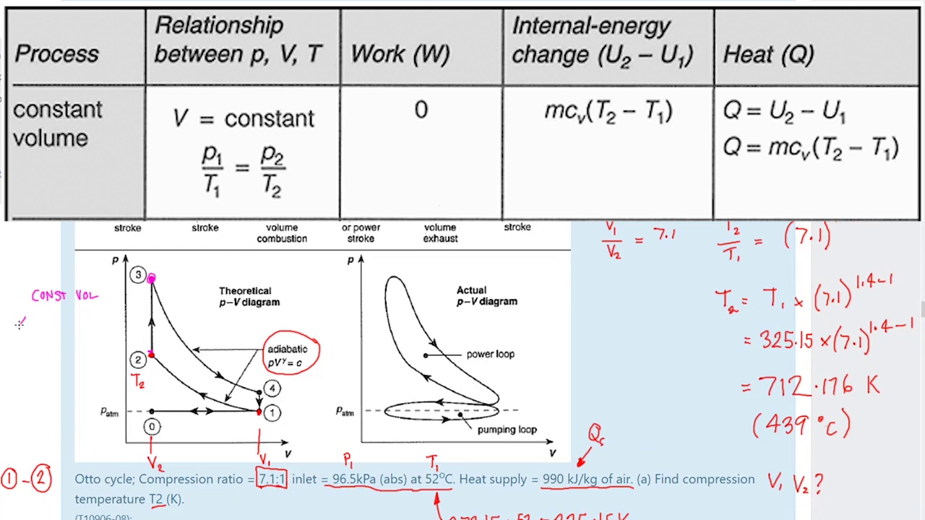
mouse_move(19, 324)
mouse_down()
mouse_move(70, 326)
mouse_move(92, 310)
mouse_up()
mouse_move(84, 330)
mouse_down()
mouse_move(95, 309)
mouse_move(104, 333)
mouse_up()
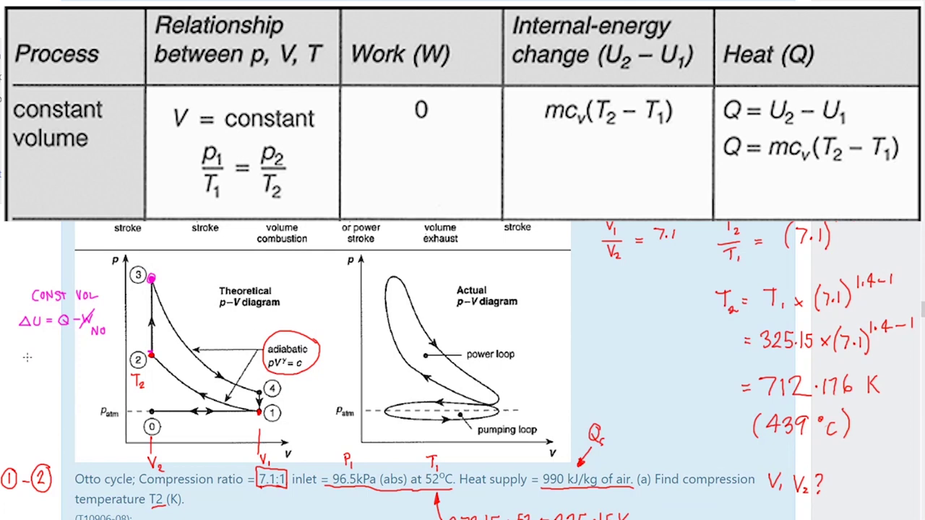
Write 'ΔU = mcΔT' with a linking arrow, and 'Q = mcΔT' below it.
mouse_move(32, 354)
mouse_down()
mouse_move(63, 346)
mouse_move(70, 355)
mouse_move(67, 342)
mouse_up()
drag(5, 351, 25, 348)
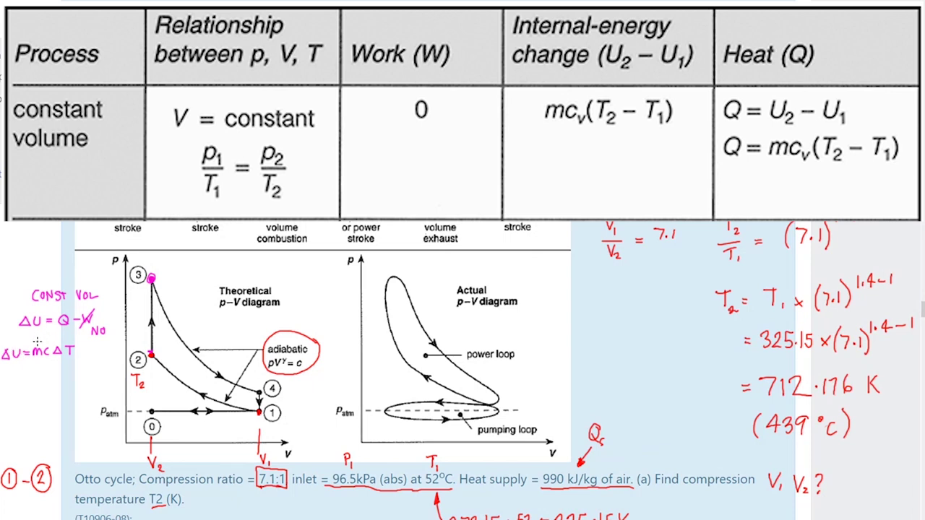
drag(34, 330, 35, 338)
mouse_move(9, 373)
mouse_down()
mouse_move(19, 388)
mouse_move(72, 373)
mouse_up()
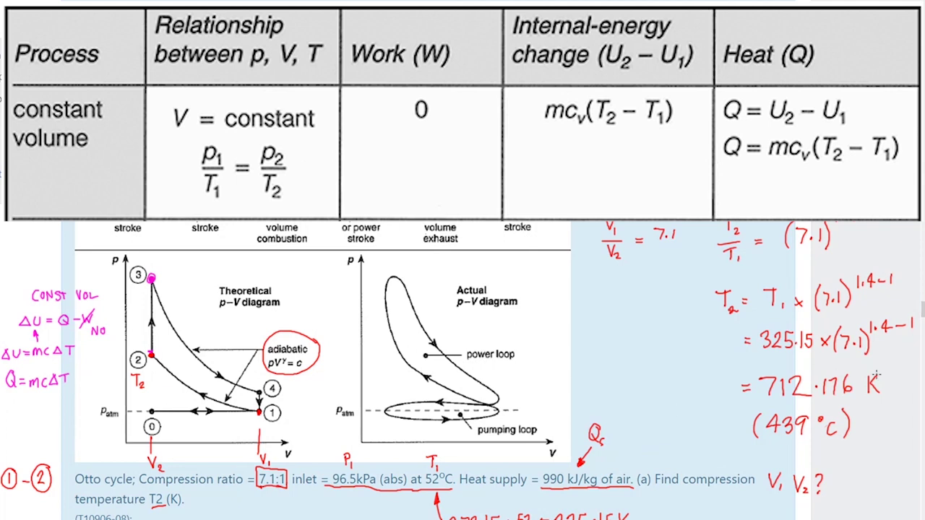
Write Q = mcΔT under the heat-supply question, making c into cv.
scroll(920, 309, down, 7)
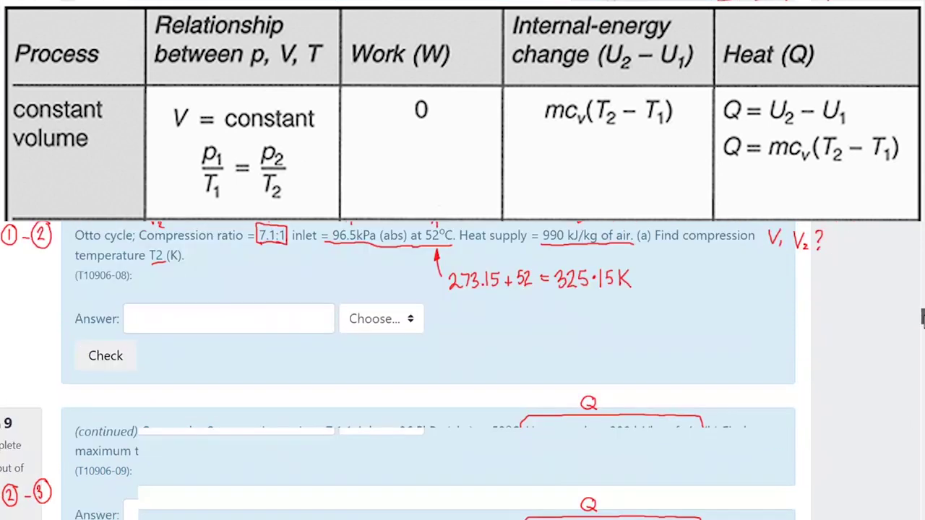
scroll(922, 321, up, 1)
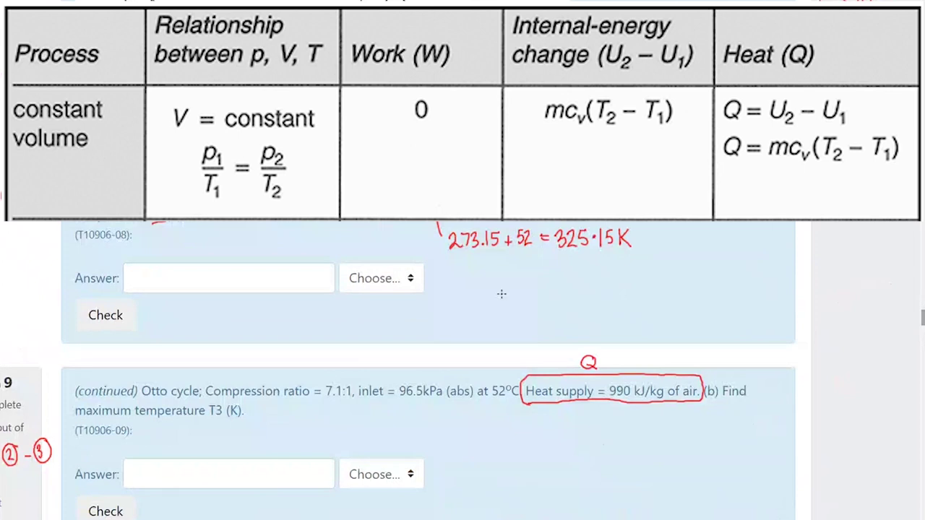
mouse_move(566, 411)
mouse_down()
mouse_move(569, 426)
mouse_move(643, 418)
mouse_up()
drag(638, 419, 638, 429)
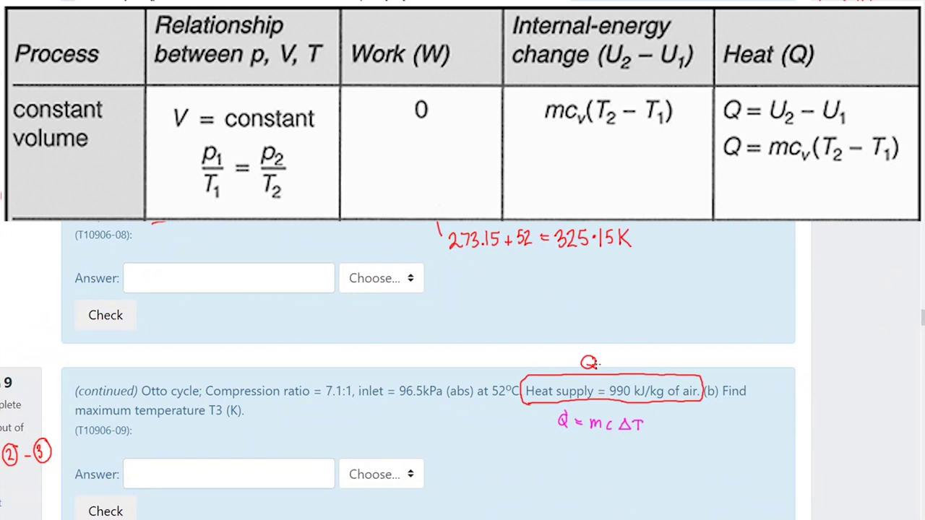
scroll(649, 379, up, 3)
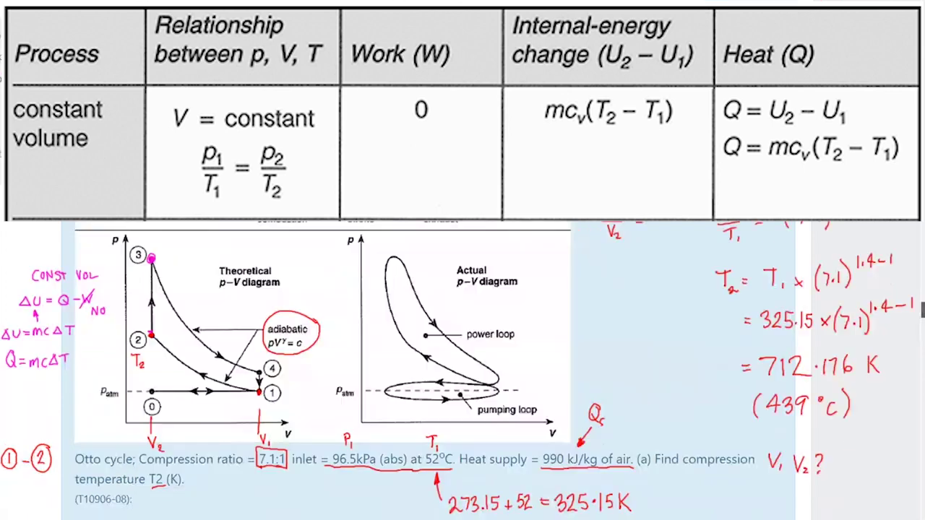
scroll(649, 379, down, 2)
scroll(611, 366, down, 2)
drag(613, 369, 617, 363)
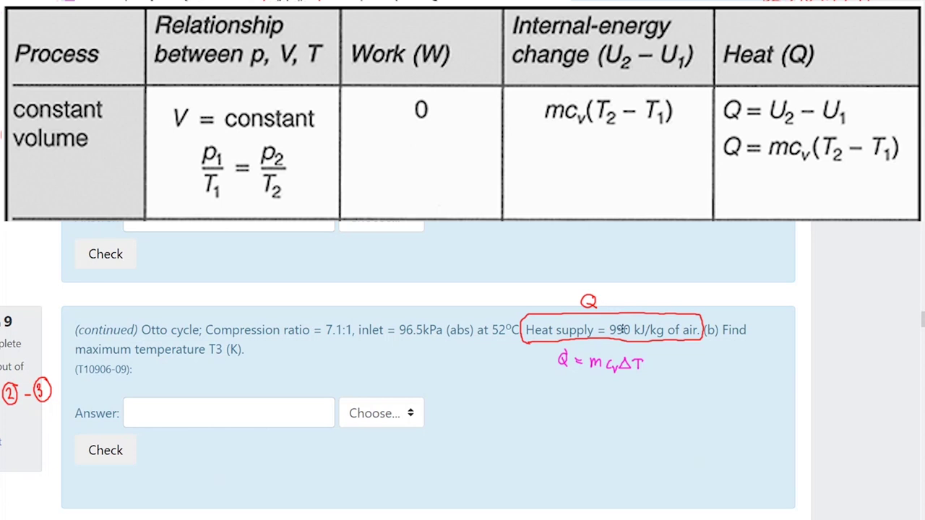
Mark Q as heat per kilogram, note 1 kg of air, and tick the mass as known.
drag(560, 347, 569, 344)
scroll(477, 381, up, 1)
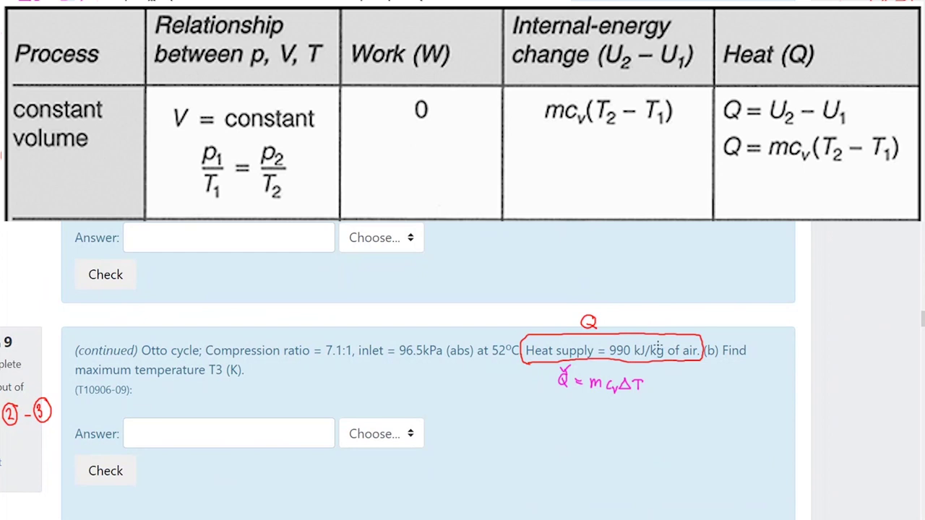
mouse_move(661, 337)
mouse_down()
mouse_move(674, 306)
mouse_move(660, 339)
mouse_move(668, 326)
mouse_up()
mouse_move(680, 286)
mouse_down()
mouse_move(680, 299)
mouse_move(698, 307)
mouse_move(719, 295)
mouse_move(666, 286)
mouse_move(683, 314)
mouse_up()
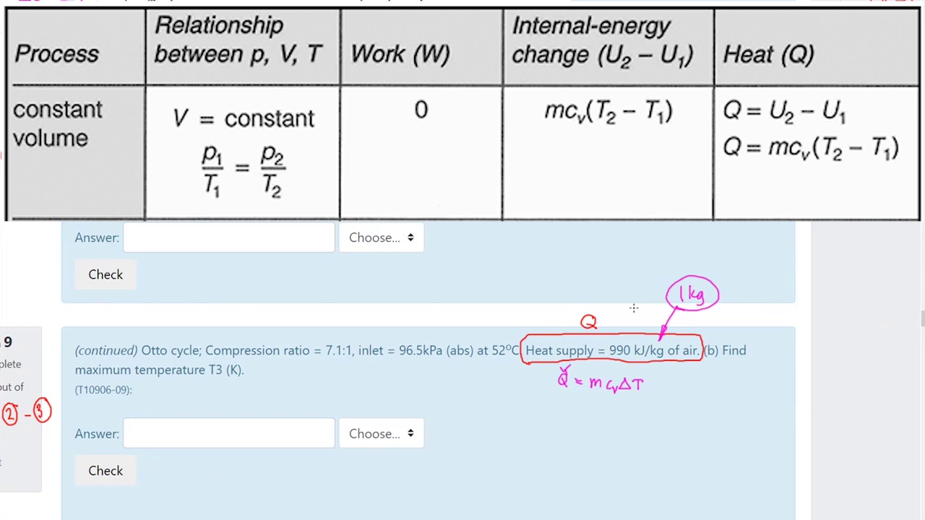
drag(593, 369, 639, 367)
Write ΔT = Q/(m cv) = 990×10³ over a fraction line, starting the denominator with 1×.
mouse_move(479, 419)
mouse_down()
mouse_move(485, 432)
mouse_move(479, 417)
mouse_move(603, 416)
mouse_up()
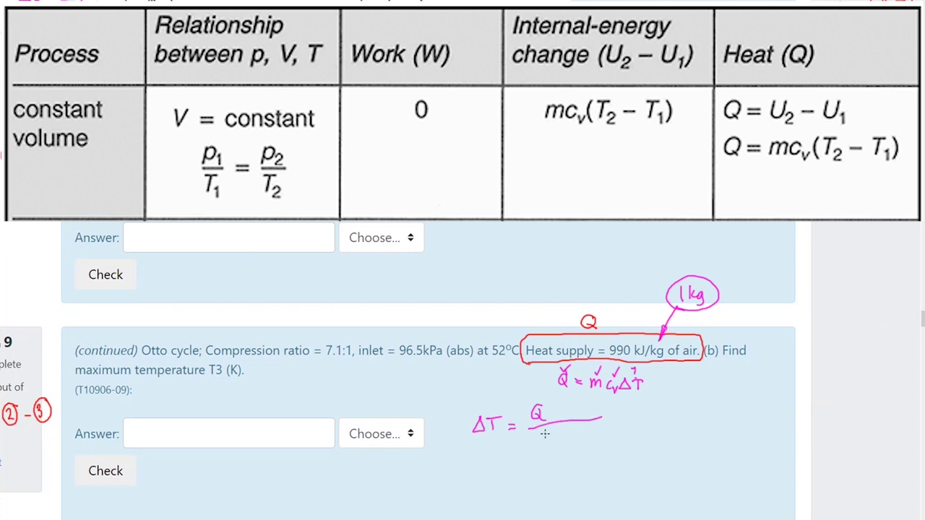
drag(545, 432, 579, 433)
mouse_move(666, 405)
mouse_down()
mouse_move(664, 415)
mouse_move(681, 407)
mouse_up()
drag(696, 408, 707, 417)
mouse_move(706, 407)
mouse_down()
mouse_move(696, 417)
mouse_move(723, 406)
mouse_up()
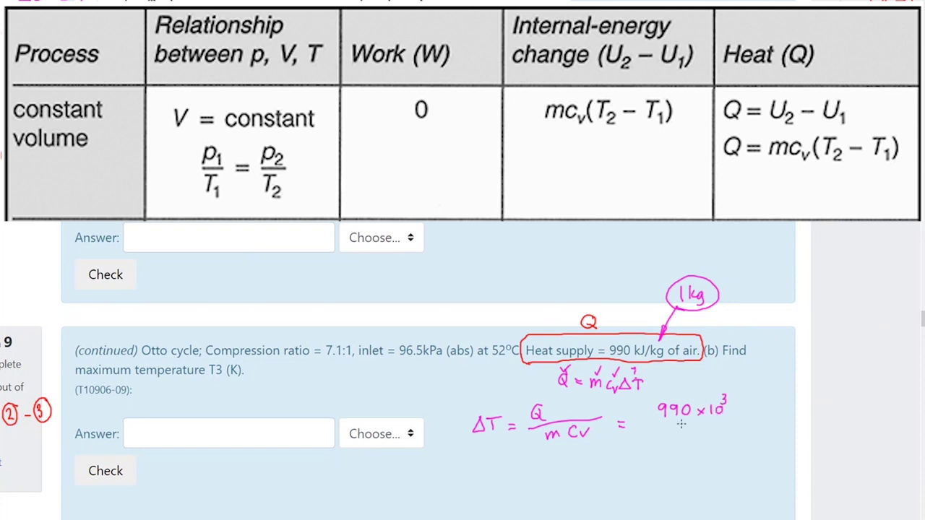
drag(655, 419, 740, 418)
drag(671, 433, 671, 444)
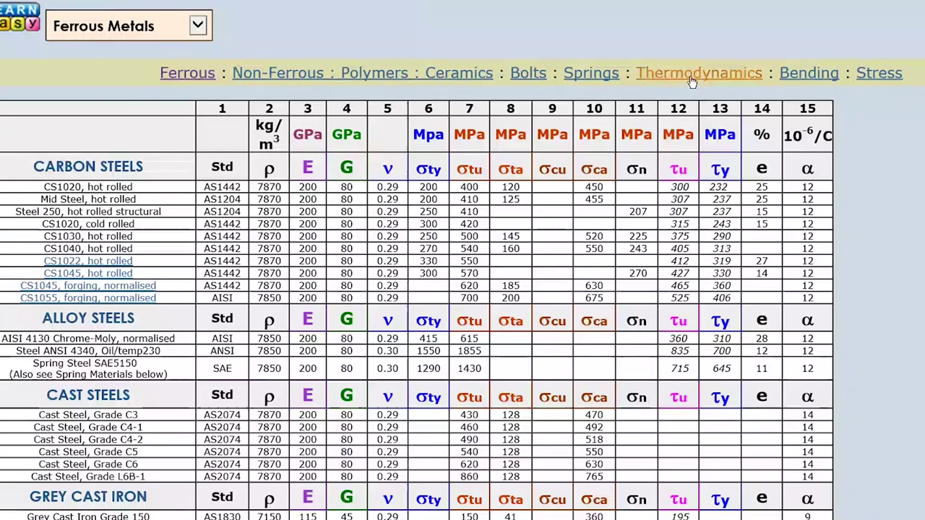
Select air's cv value 0.718 in the Thermodynamics gas-properties table, then switch back to the quiz.
click(694, 73)
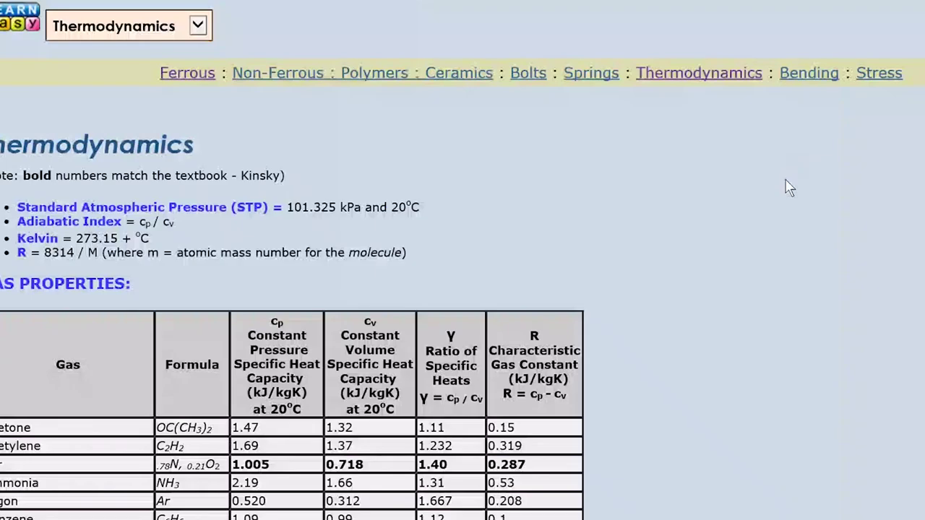
scroll(584, 207, down, 4)
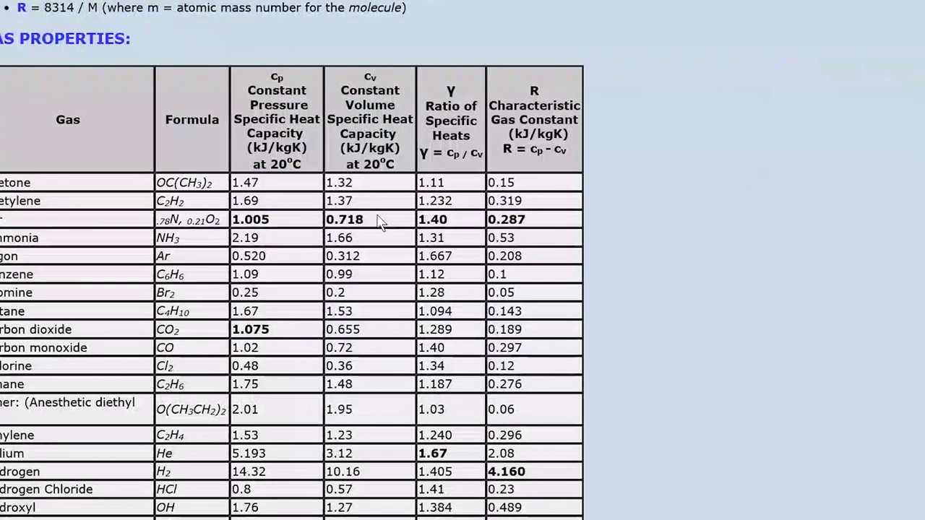
drag(364, 220, 326, 225)
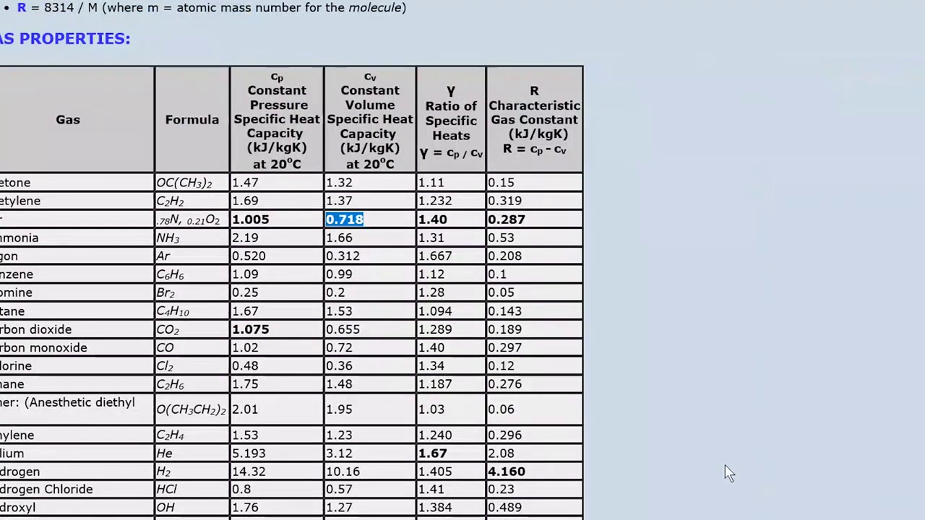
key(alt+Tab)
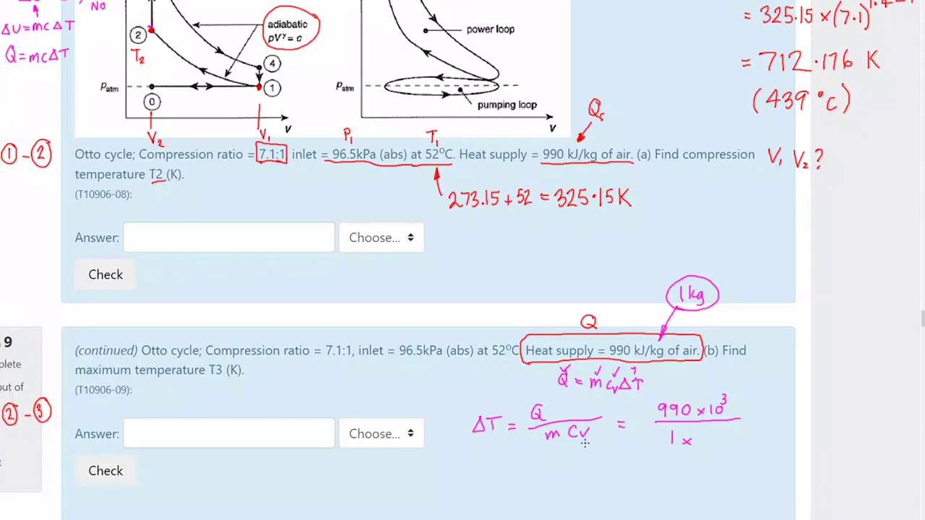
Add 718 to the denominator and compute 990×1000 ÷ 718 in Calculator.
mouse_move(702, 427)
mouse_down()
mouse_move(714, 427)
mouse_move(706, 442)
mouse_move(765, 428)
mouse_up()
key(alt+Tab)
key(Escape)
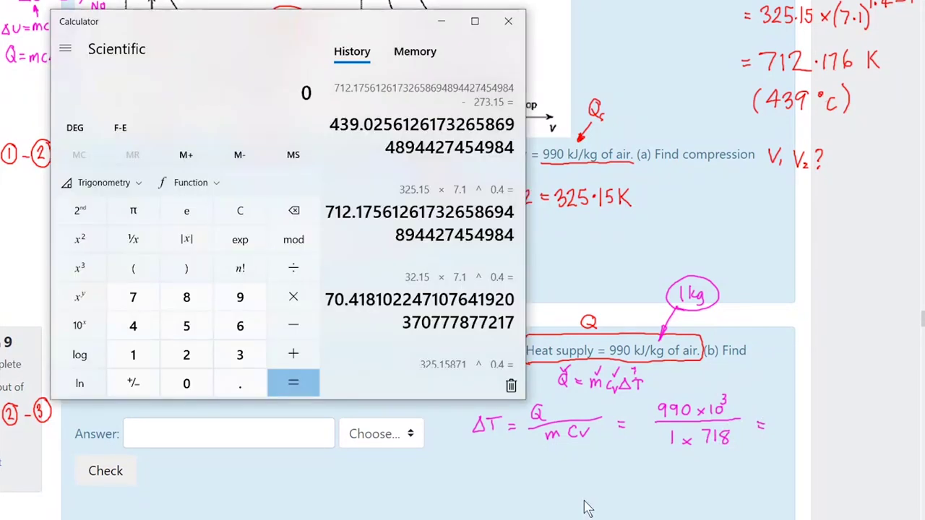
text(990*1)
text(000)
key(Return)
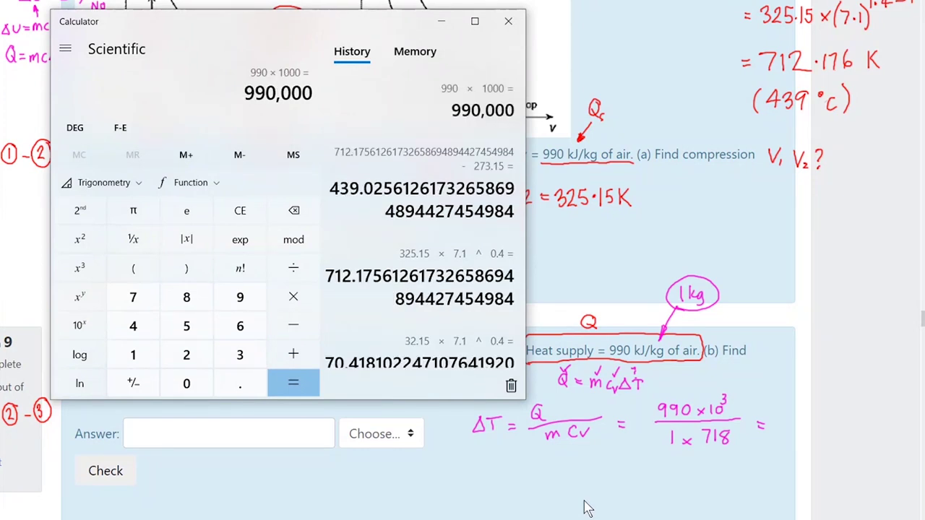
text(/718)
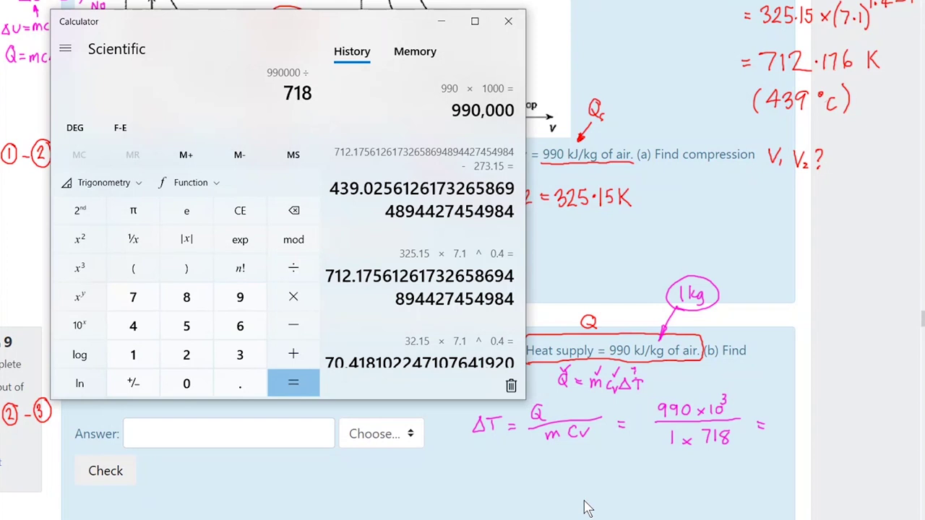
key(Return)
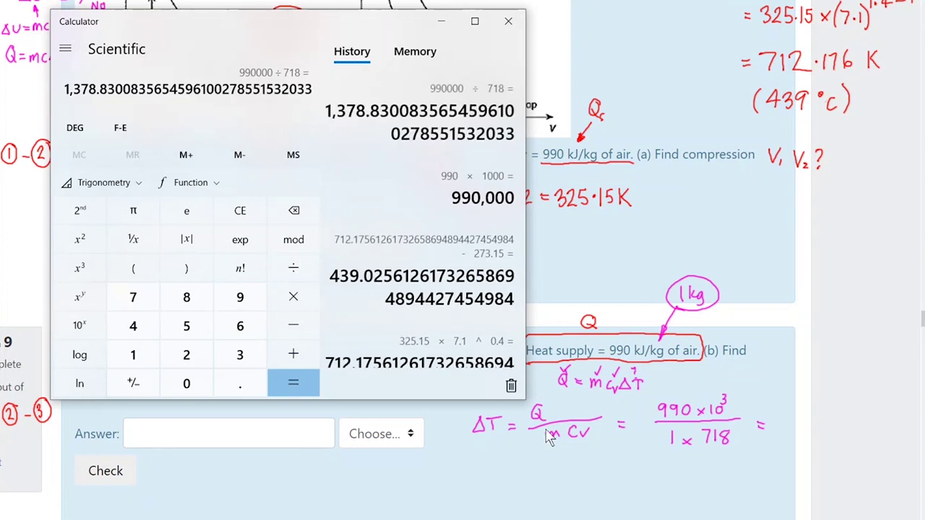
Write the result = 1378.83 K, then begin ΔT = T3 − T2 on the next line.
click(786, 420)
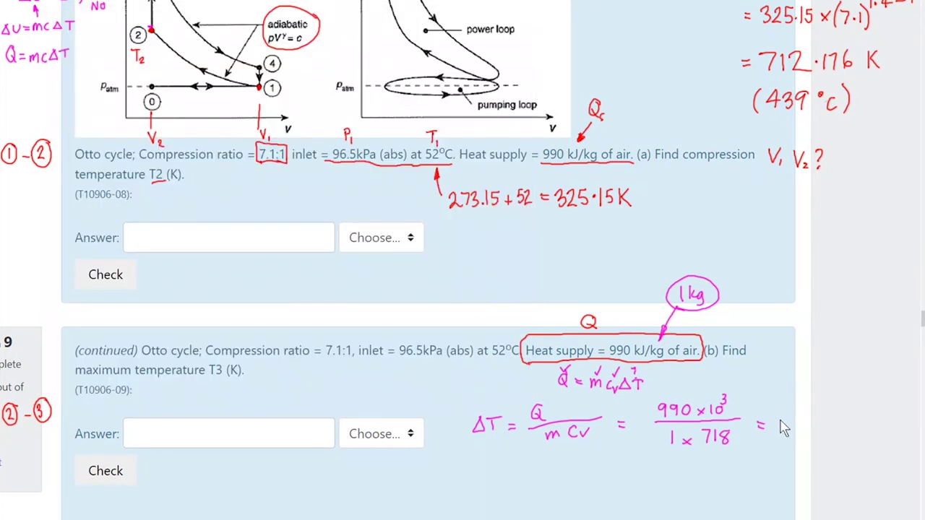
mouse_move(781, 431)
mouse_down()
mouse_move(785, 419)
mouse_move(797, 437)
mouse_move(821, 424)
mouse_move(813, 420)
mouse_move(832, 432)
mouse_move(836, 420)
mouse_move(842, 432)
mouse_up()
click(824, 432)
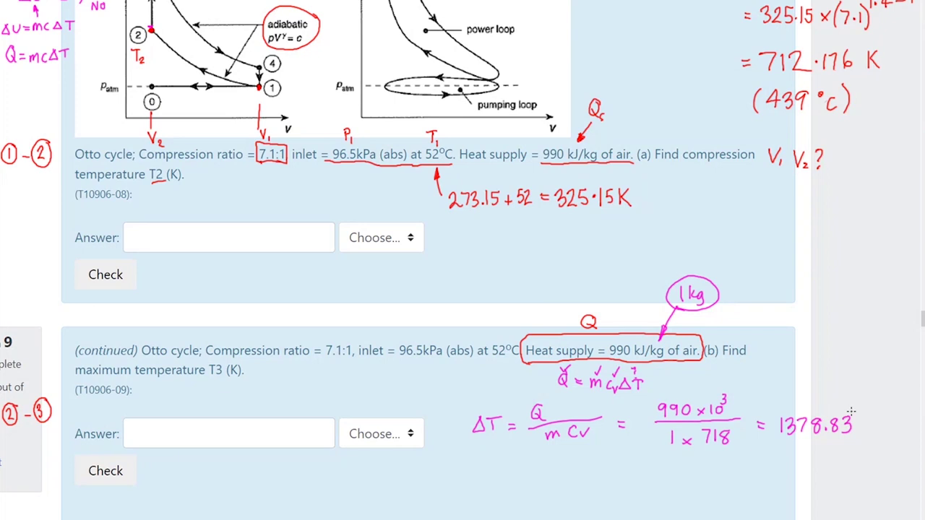
mouse_move(867, 413)
mouse_down()
mouse_move(865, 433)
mouse_move(868, 423)
mouse_move(878, 431)
mouse_up()
scroll(922, 320, down, 1)
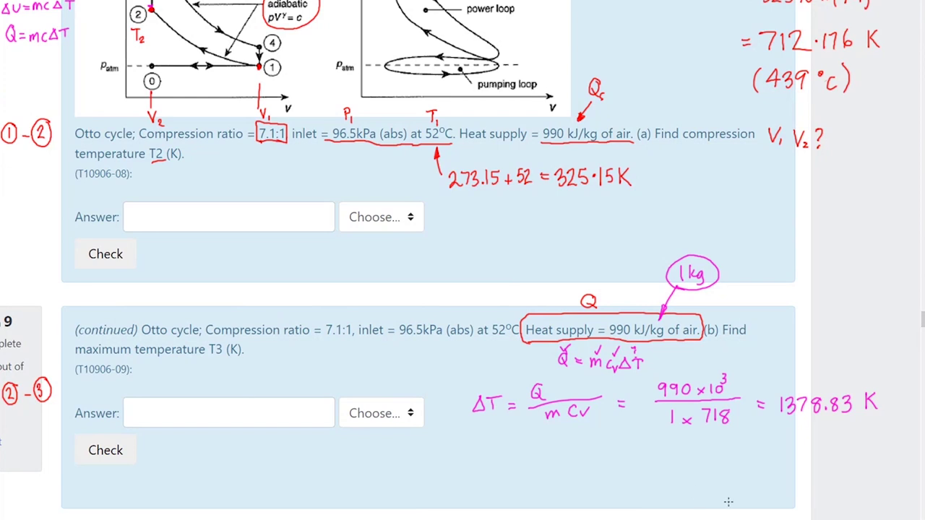
mouse_move(437, 449)
mouse_down()
mouse_move(431, 465)
mouse_move(438, 451)
mouse_move(469, 454)
mouse_up()
mouse_move(461, 459)
mouse_down()
mouse_move(489, 460)
mouse_move(498, 470)
mouse_move(516, 451)
mouse_move(531, 467)
mouse_up()
Tick ΔT and T2 as known and write T3 = ΔT + T2 =.
drag(514, 436, 522, 431)
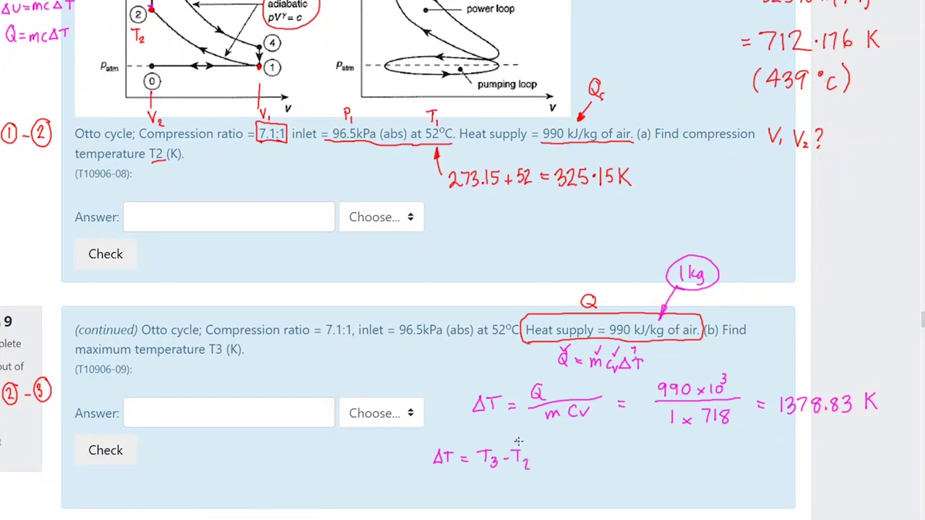
drag(436, 433, 445, 425)
mouse_move(572, 455)
mouse_down()
mouse_move(591, 454)
mouse_move(583, 470)
mouse_move(594, 473)
mouse_move(633, 452)
mouse_move(648, 463)
mouse_move(655, 451)
mouse_up()
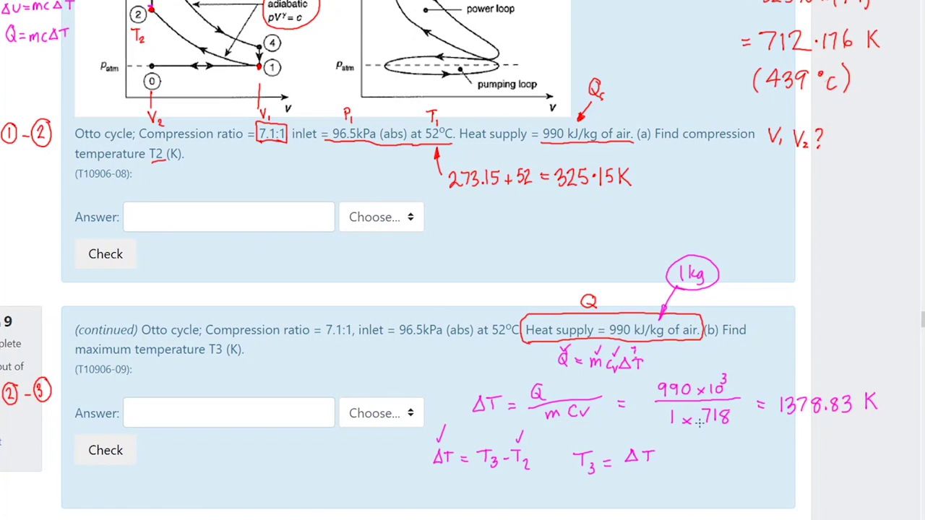
drag(665, 457, 688, 461)
drag(683, 449, 696, 468)
drag(713, 455, 720, 462)
Add 1378.83 + 712.176 in Calculator and write the result as 2091.0 K.
key(alt+Tab)
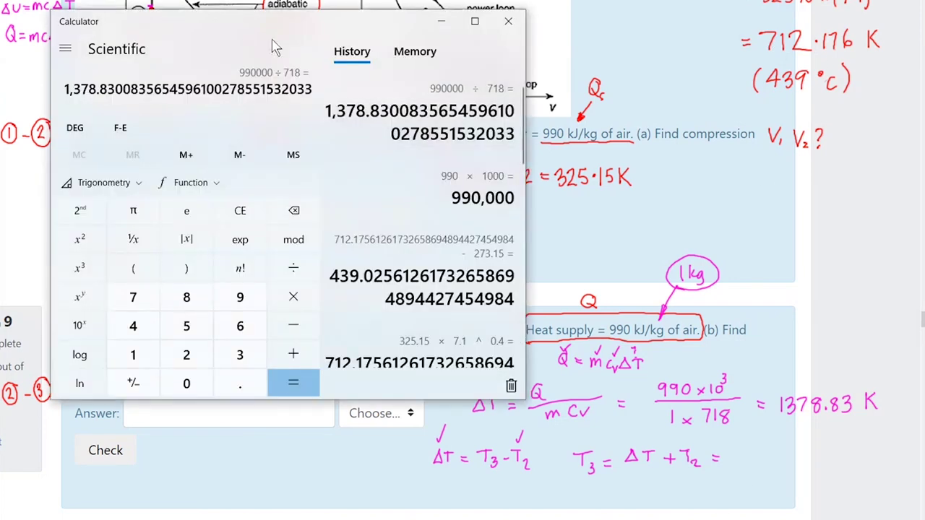
click(294, 354)
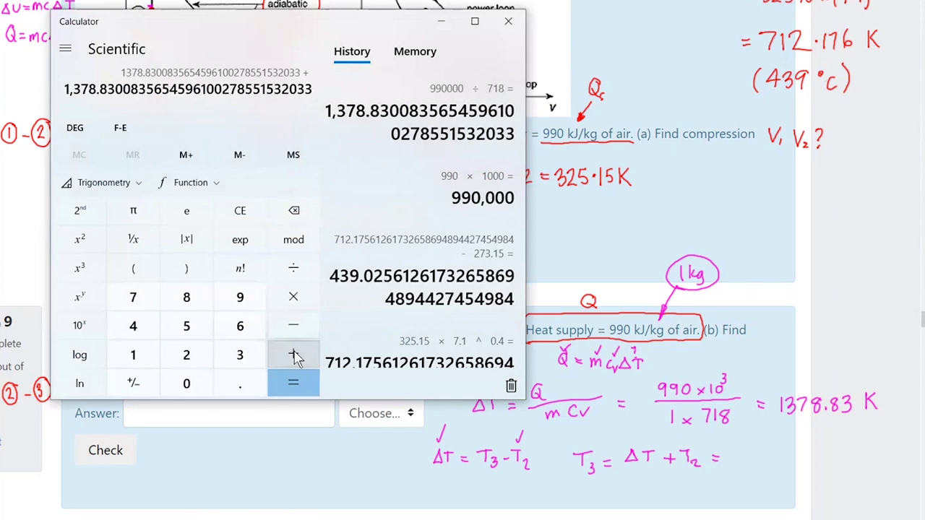
text(712.)
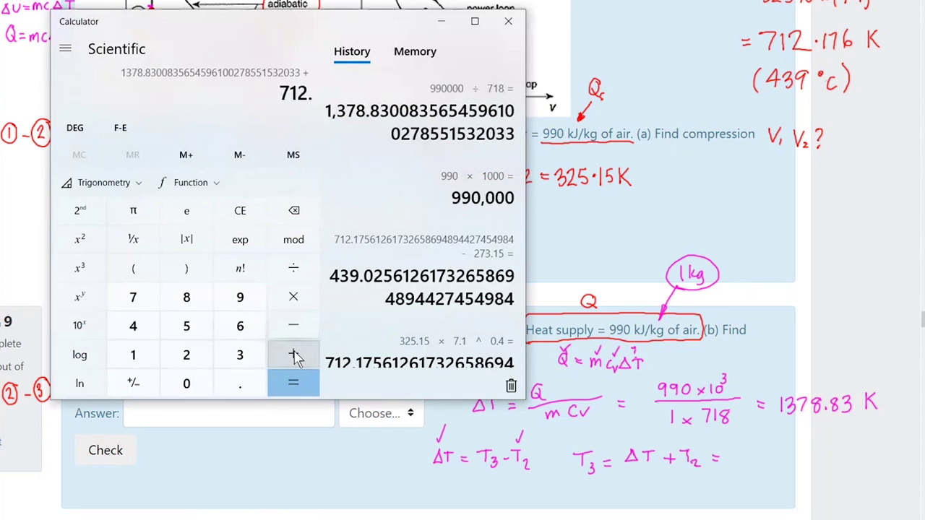
text(176)
key(Return)
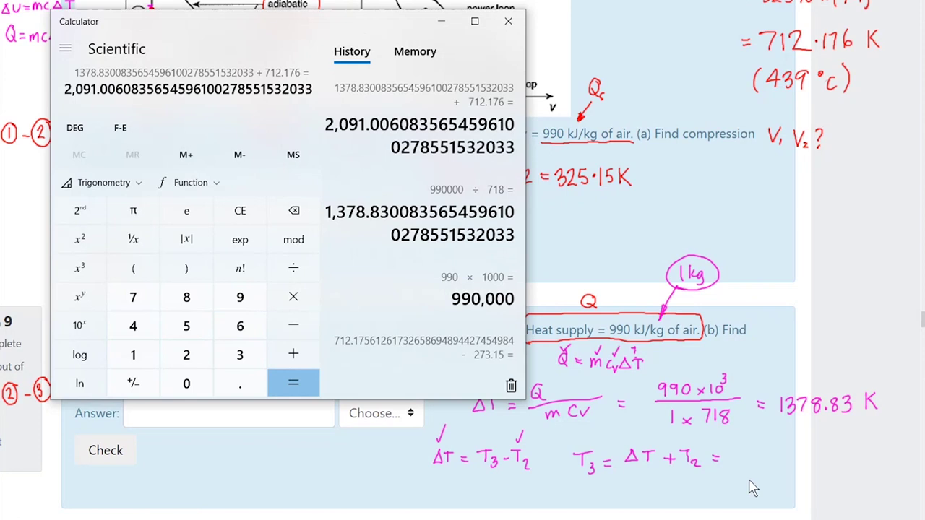
click(737, 450)
mouse_move(737, 454)
mouse_down()
mouse_move(749, 468)
mouse_move(758, 454)
mouse_move(777, 451)
mouse_move(780, 464)
mouse_up()
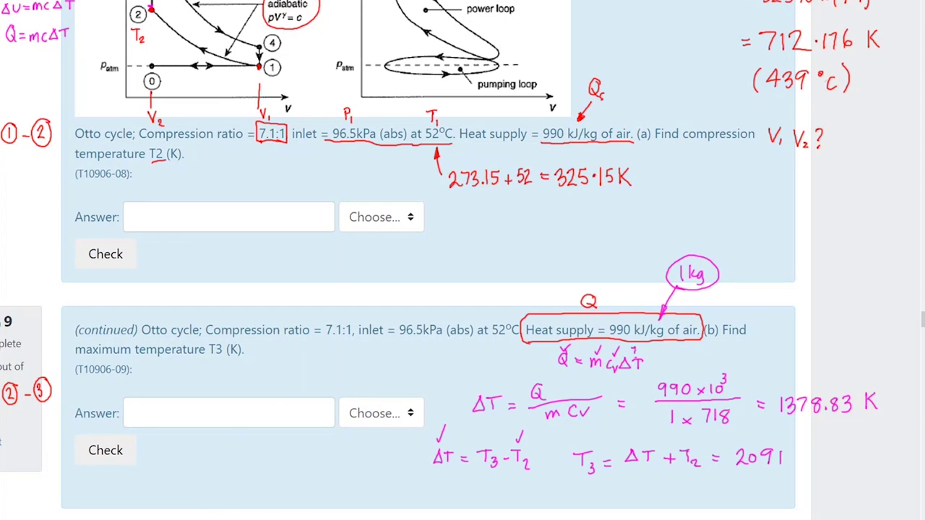
key(alt+Tab)
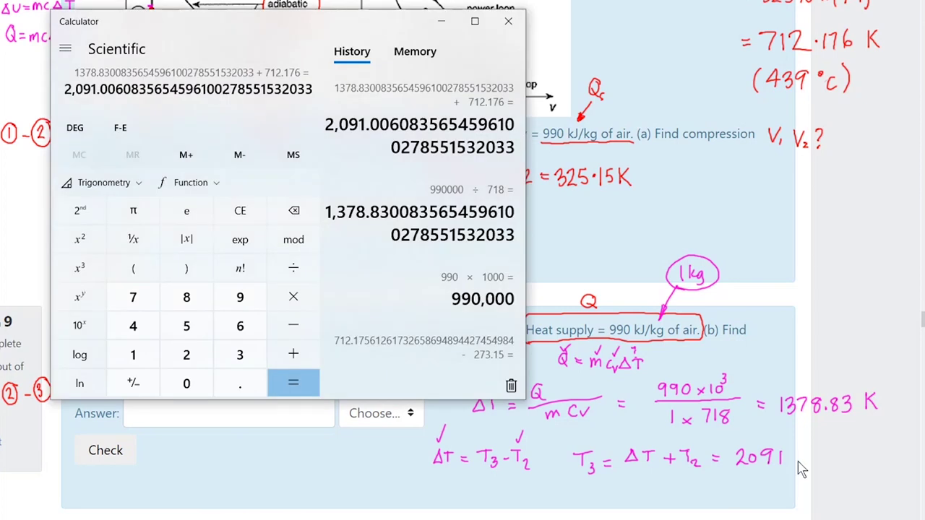
key(alt+Tab)
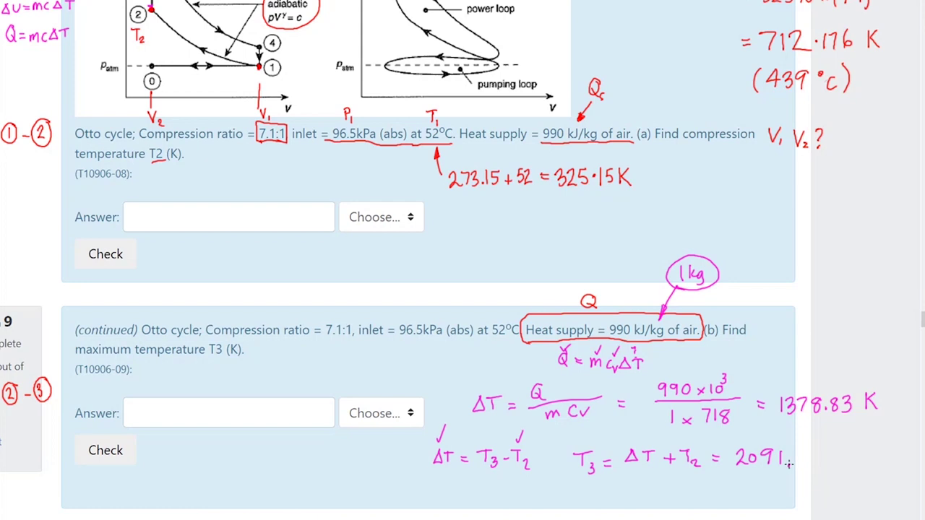
mouse_move(790, 457)
mouse_down()
mouse_move(788, 466)
mouse_move(802, 456)
mouse_move(821, 464)
mouse_up()
mouse_move(829, 447)
mouse_down()
mouse_move(822, 457)
mouse_move(829, 465)
mouse_up()
Enter 2091 with unit K in Question 9's answer box and check the answer.
key(Escape)
scroll(289, 325, down, 2)
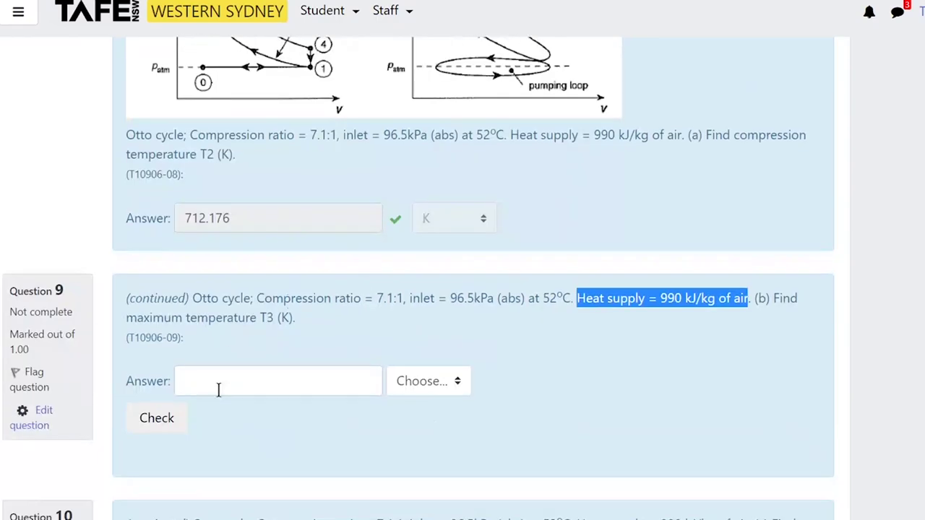
click(215, 385)
text(2091)
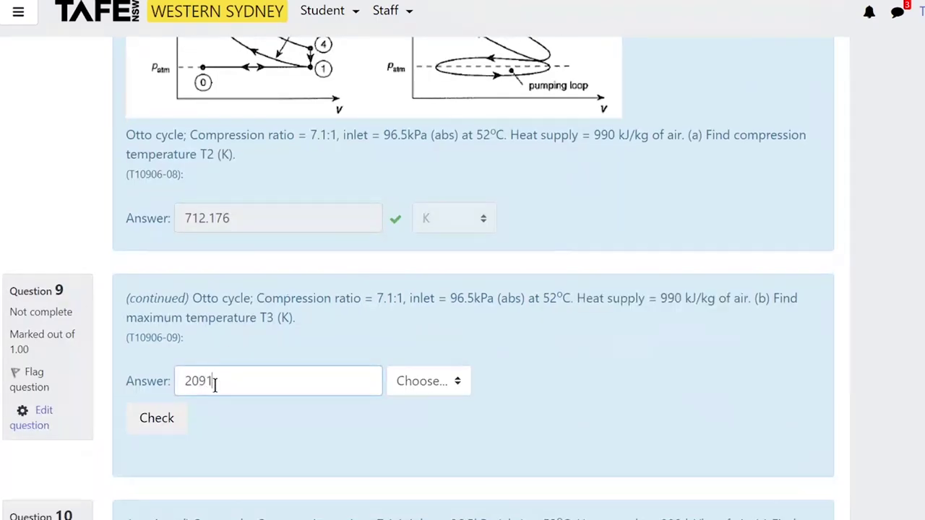
click(458, 385)
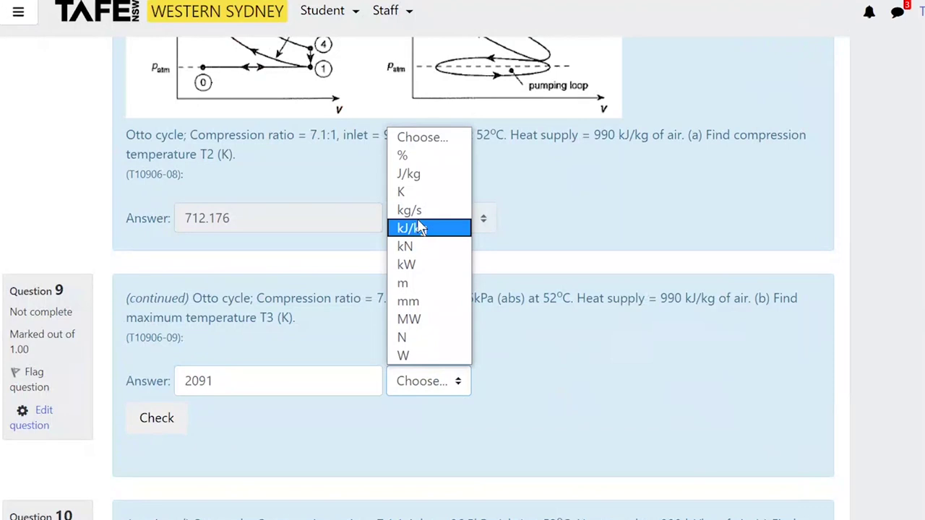
click(426, 194)
click(157, 419)
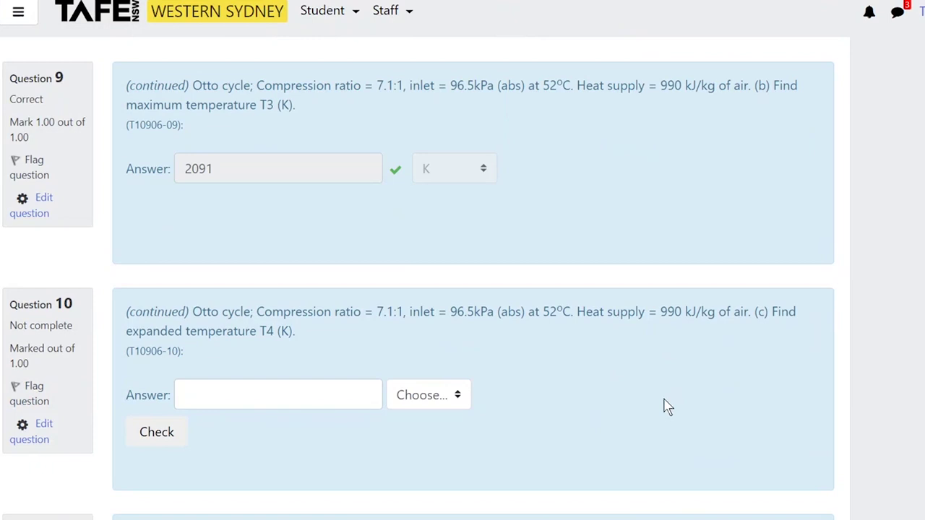
scroll(668, 407, up, 1)
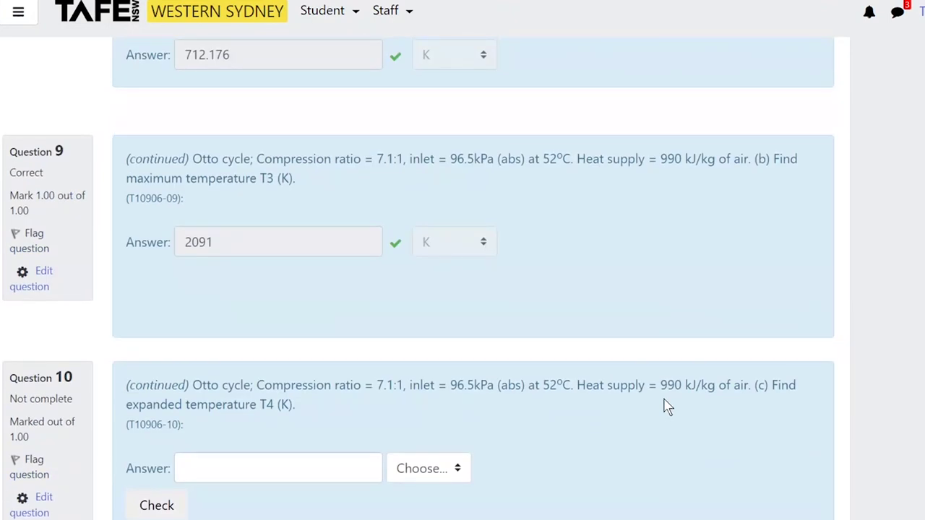
scroll(663, 403, down, 6)
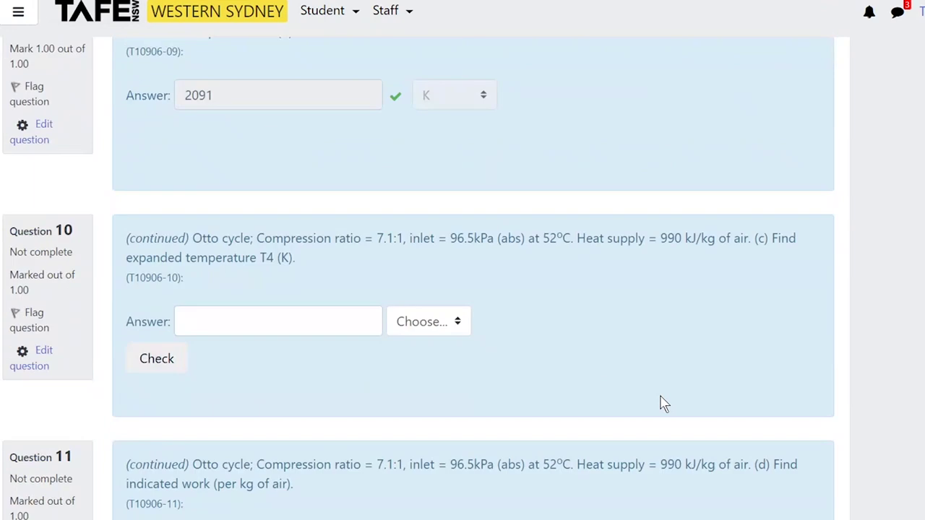
scroll(659, 396, up, 4)
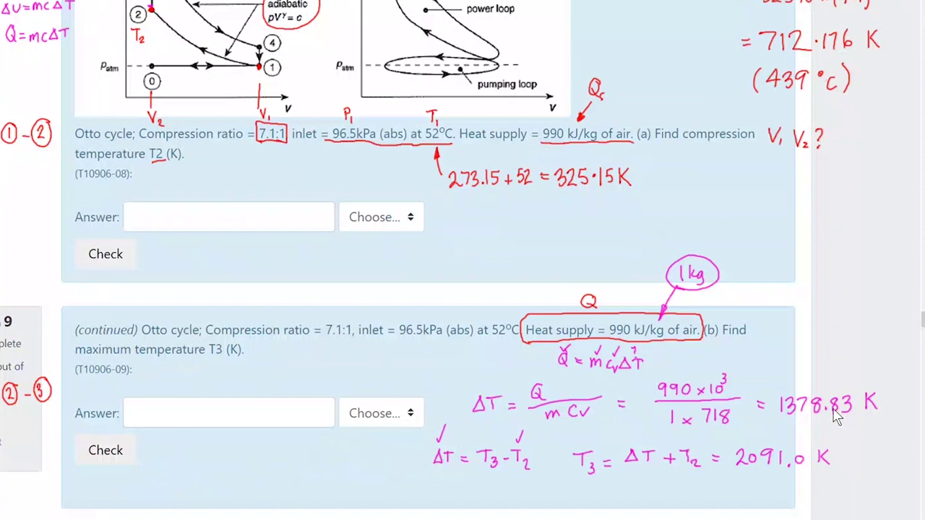
Mark point 3 on the p-V diagram, then circle T4 in question 10's prompt.
scroll(842, 262, up, 2)
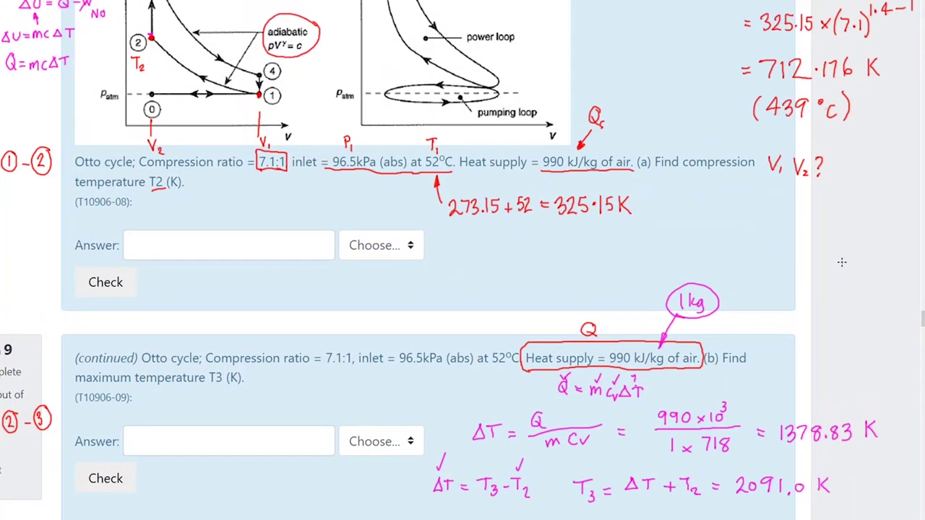
scroll(842, 262, up, 1)
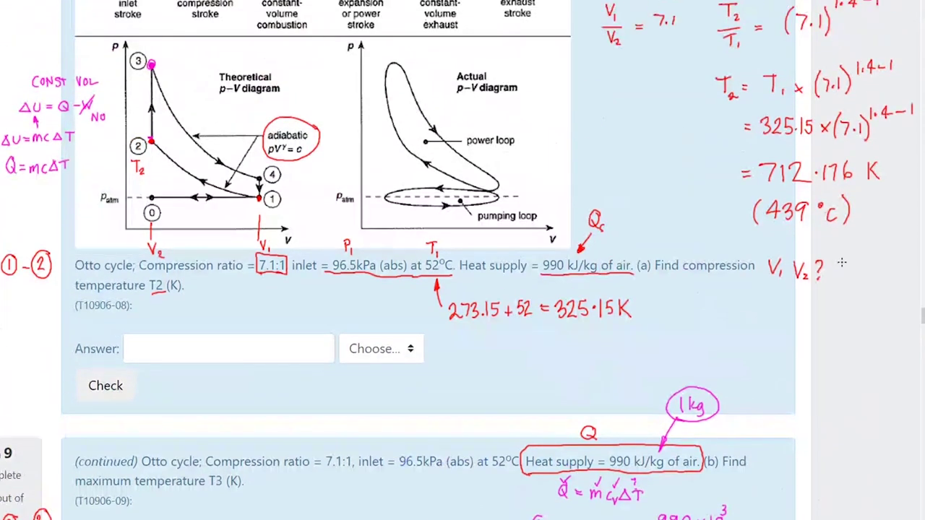
drag(155, 65, 152, 65)
scroll(823, 372, down, 1)
scroll(819, 387, up, 1)
scroll(831, 325, up, 7)
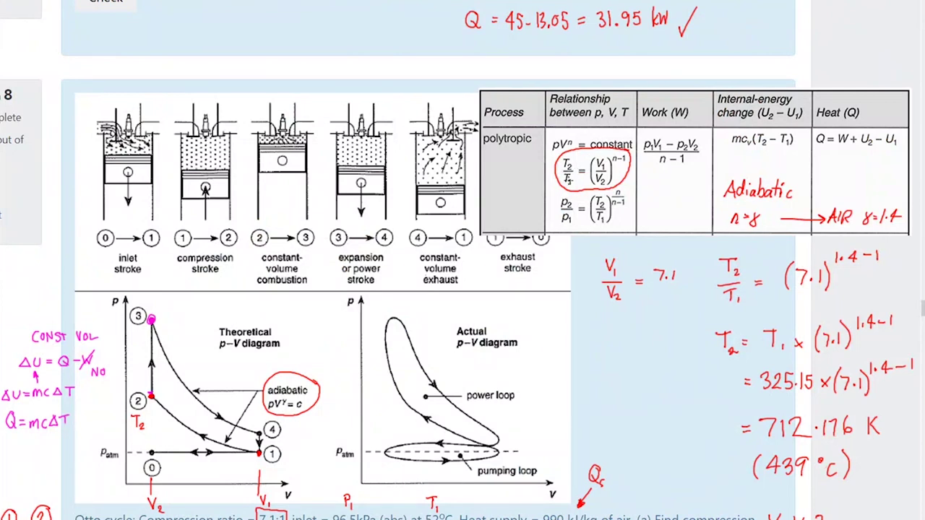
scroll(571, 181, down, 1)
scroll(582, 196, down, 1)
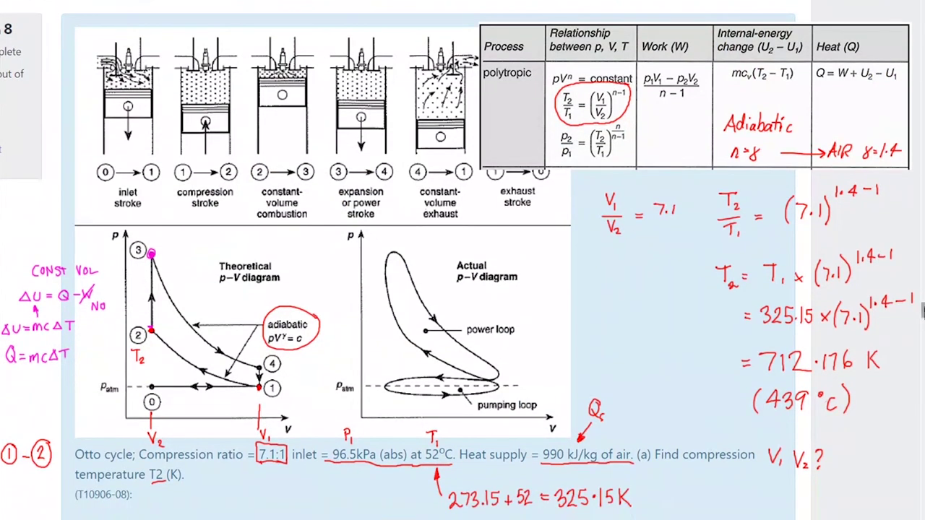
scroll(463, 289, down, 15)
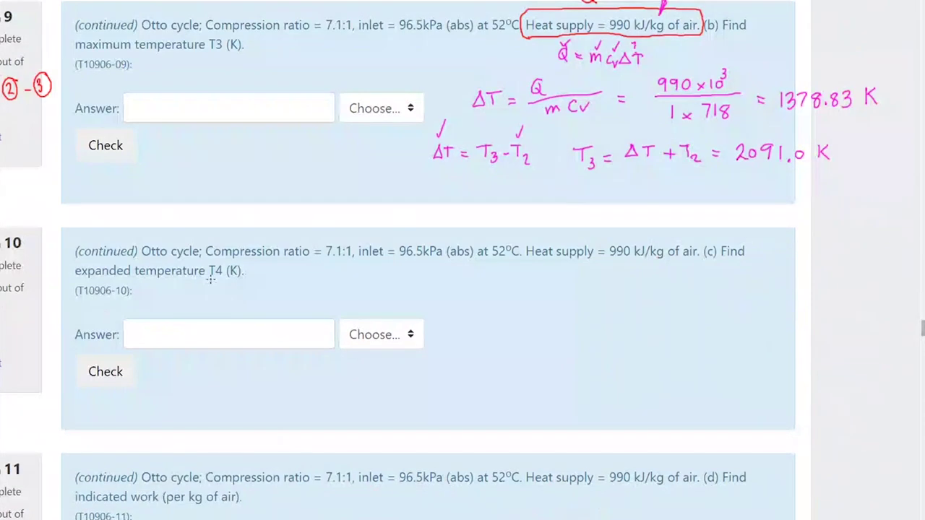
mouse_move(216, 280)
mouse_down()
mouse_move(221, 263)
mouse_move(214, 278)
mouse_up()
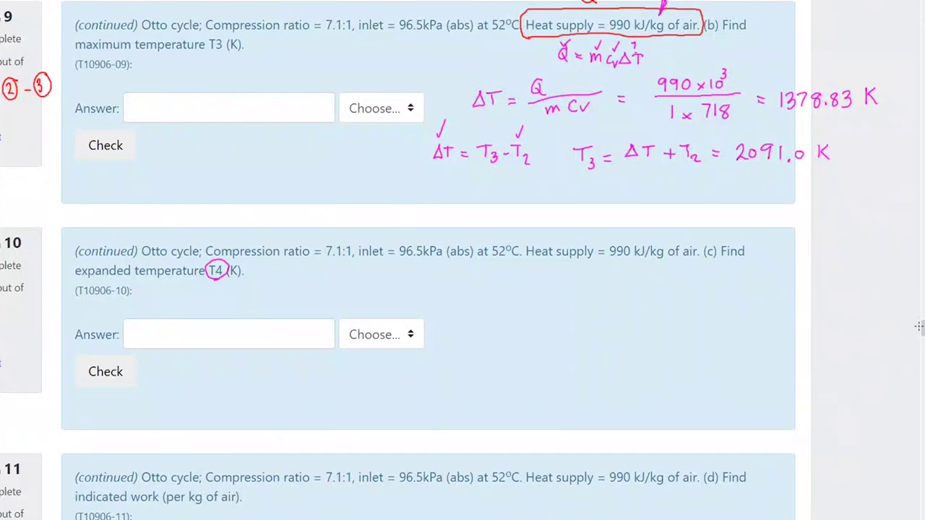
scroll(919, 327, up, 5)
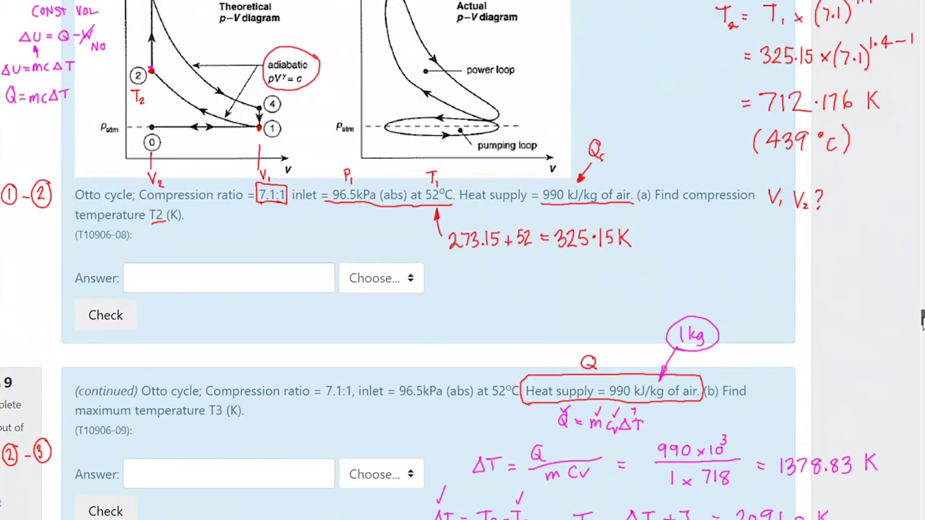
Change the annotation pen colour from pink to blue (#0006ff).
click(922, 321)
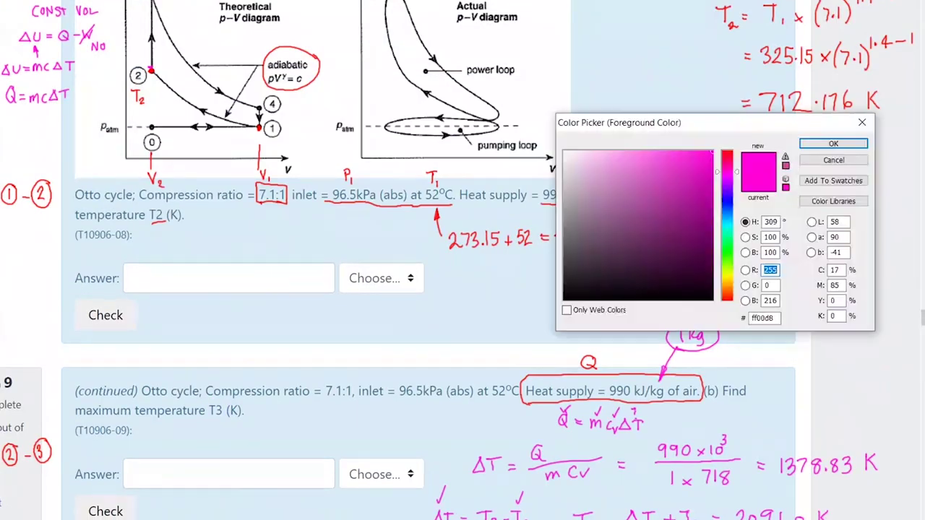
click(728, 201)
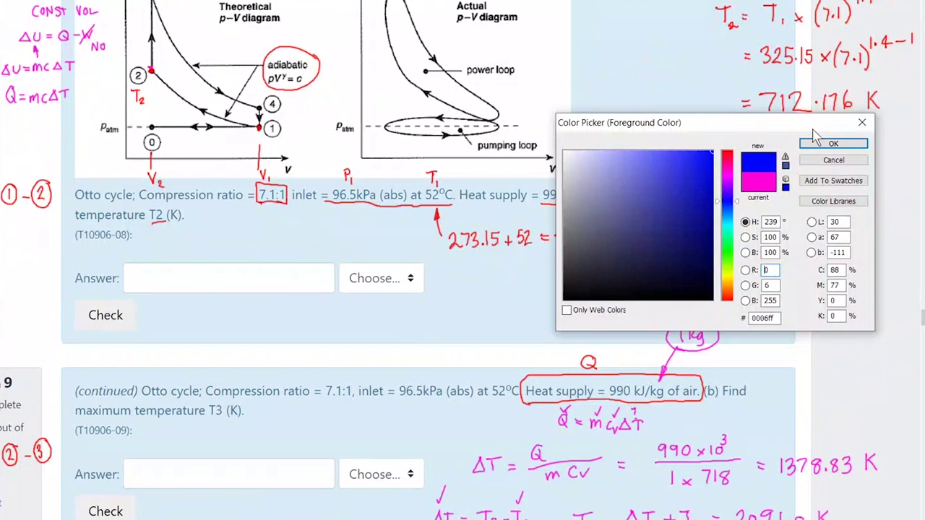
click(831, 143)
Dot point 4 on the theoretical p-V diagram and label it T4.
scroll(298, 121, down, 1)
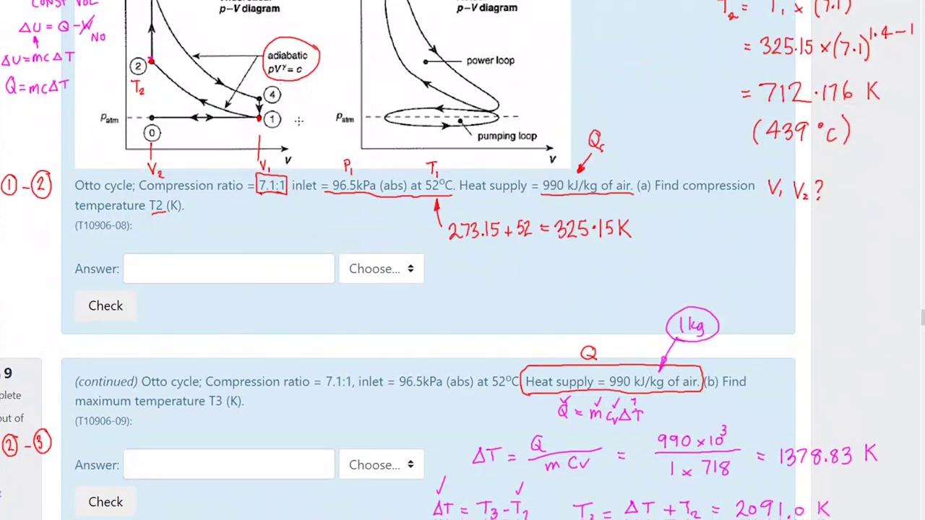
scroll(299, 121, up, 2)
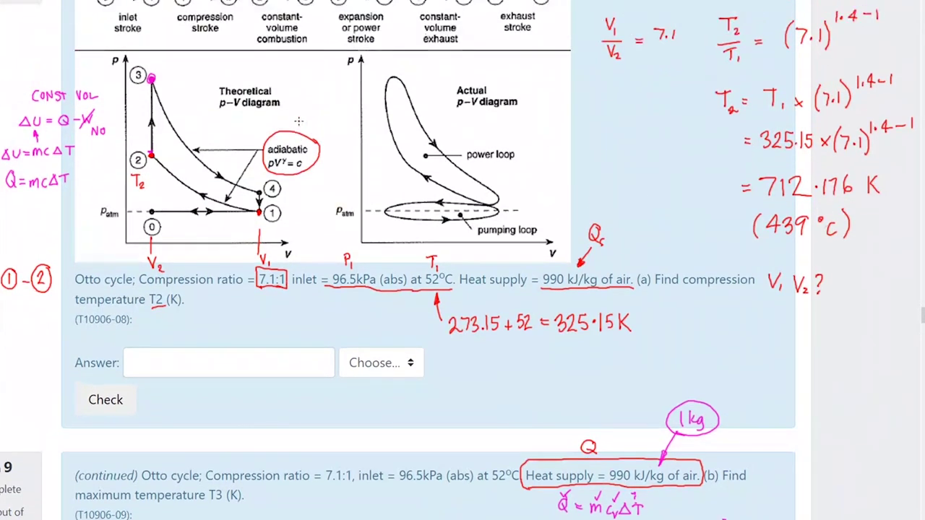
click(259, 191)
drag(286, 184, 300, 194)
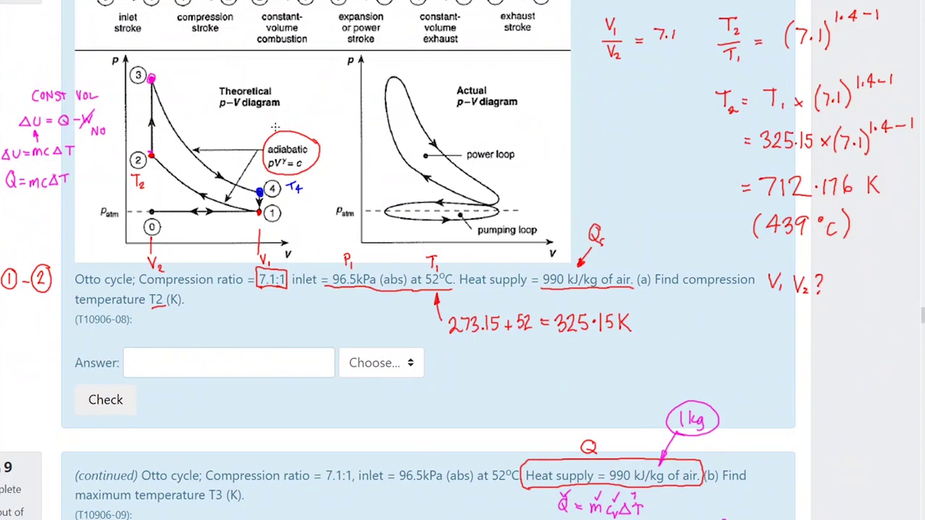
scroll(922, 310, up, 3)
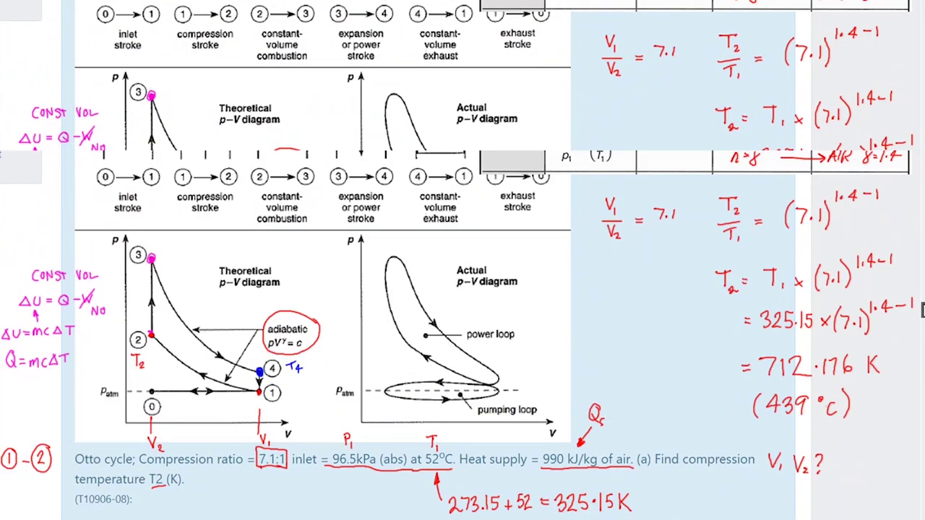
scroll(922, 309, up, 2)
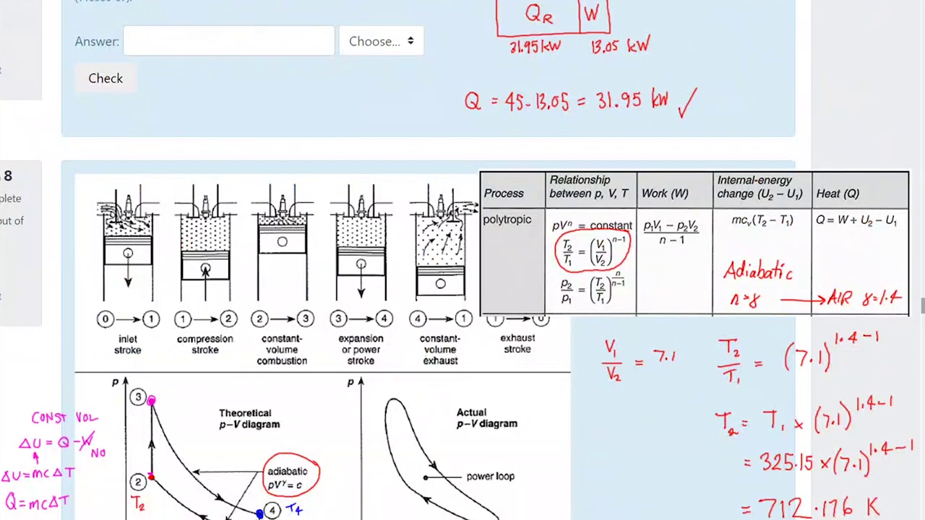
Write T2/T1 = (V/V)^(γ−1) in blue beside question 10.
scroll(922, 309, down, 3)
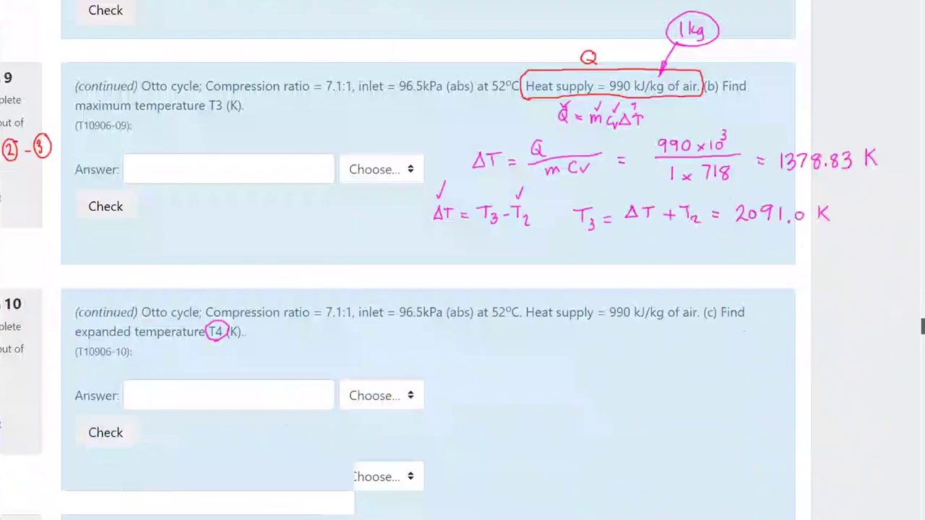
scroll(461, 246, down, 1)
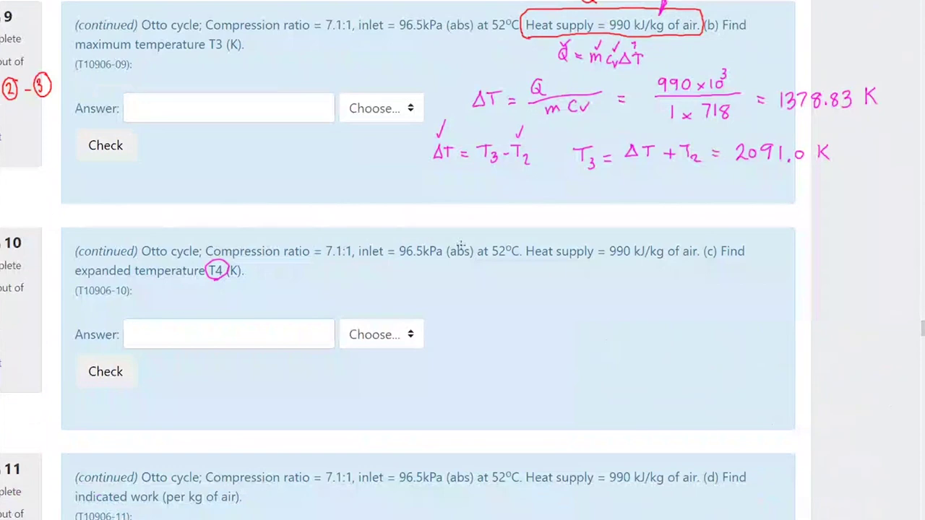
drag(450, 267, 468, 267)
mouse_move(459, 268)
mouse_down()
mouse_move(461, 280)
mouse_move(471, 280)
mouse_move(467, 292)
mouse_up()
drag(460, 292, 470, 306)
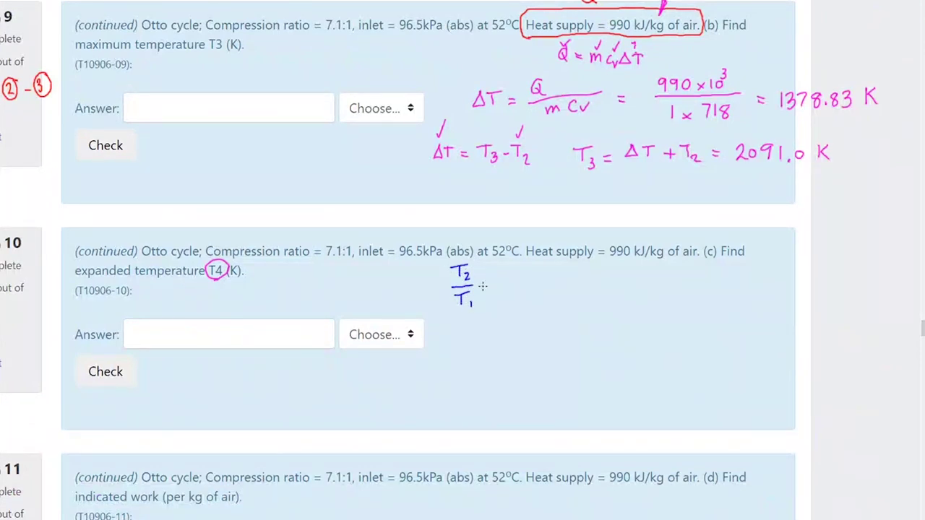
mouse_move(510, 267)
mouse_down()
mouse_move(510, 295)
mouse_move(529, 269)
mouse_move(532, 303)
mouse_move(543, 286)
mouse_move(539, 304)
mouse_up()
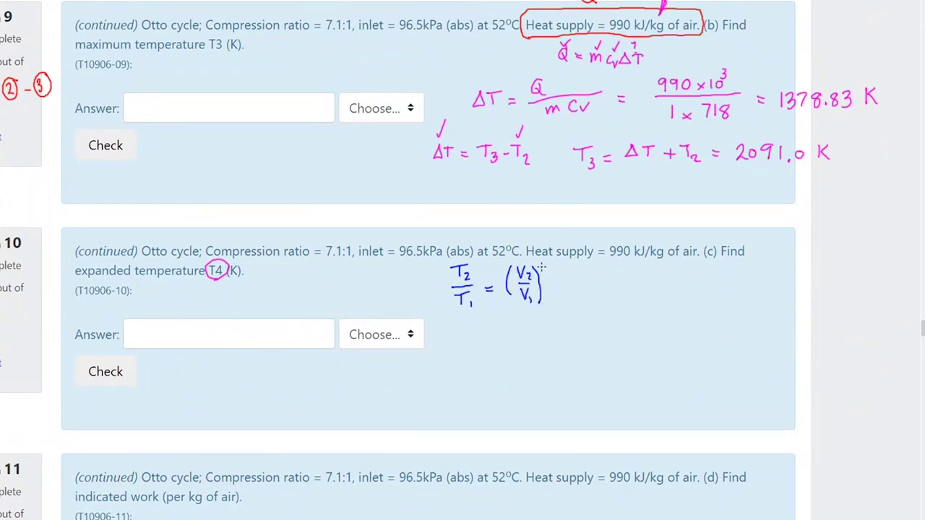
drag(540, 264, 557, 274)
Write the volume ratio V1/V2 = 1/7.1 to the right.
scroll(922, 329, up, 1)
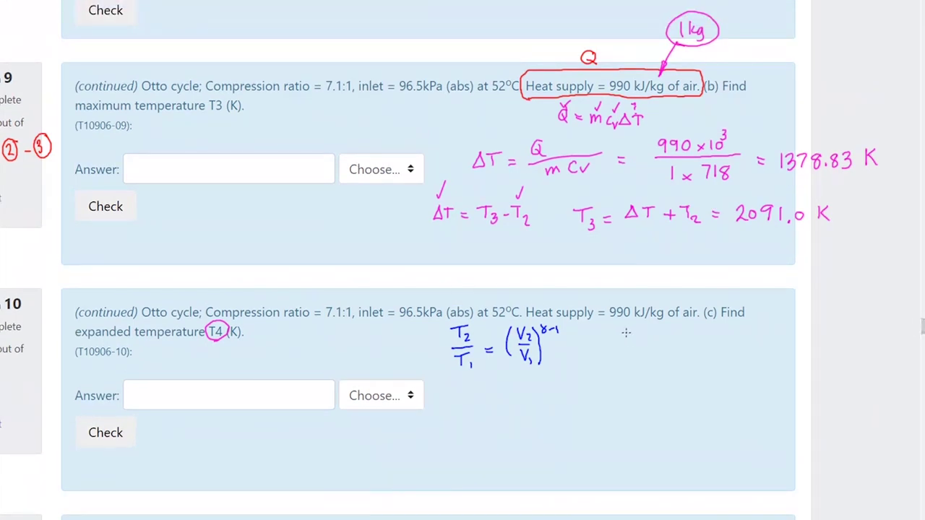
mouse_move(626, 332)
mouse_down()
mouse_move(639, 345)
mouse_move(634, 359)
mouse_up()
drag(637, 354, 658, 347)
drag(649, 352, 699, 344)
drag(675, 352, 693, 362)
click(687, 356)
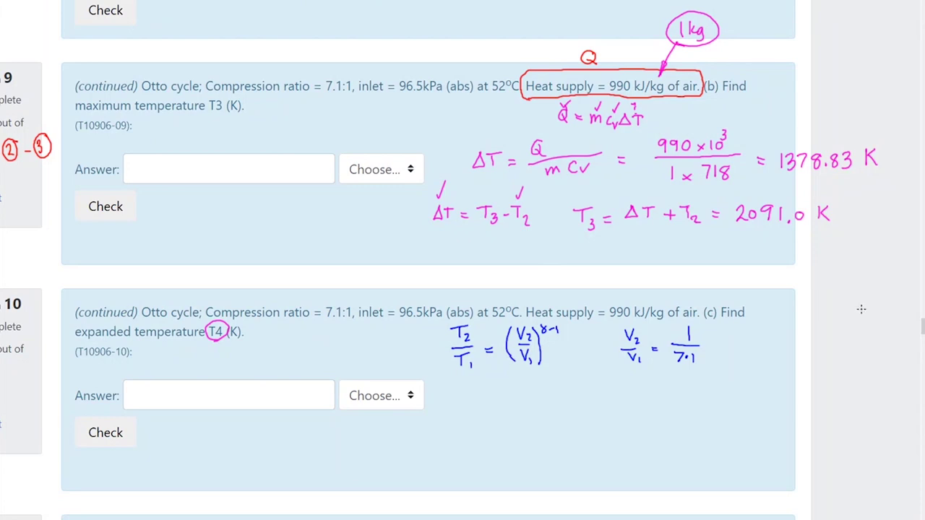
Erase the swapped volume subscripts and correct the numerator to V1.
mouse_move(922, 329)
mouse_down()
mouse_move(919, 318)
mouse_move(922, 331)
mouse_up()
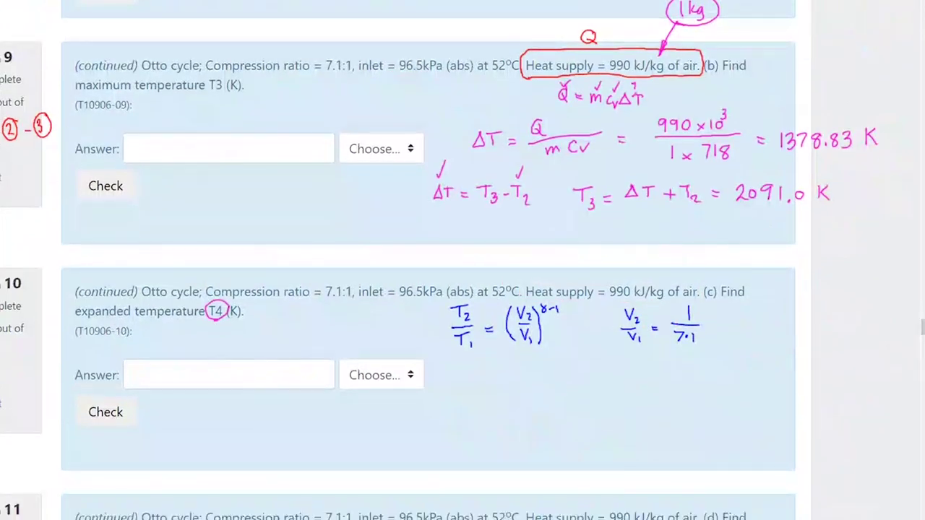
mouse_move(538, 312)
mouse_down()
mouse_move(530, 316)
mouse_move(532, 340)
mouse_up()
mouse_move(625, 314)
mouse_down()
mouse_move(638, 321)
mouse_move(640, 340)
mouse_up()
drag(638, 316, 646, 342)
scroll(462, 260, up, 10)
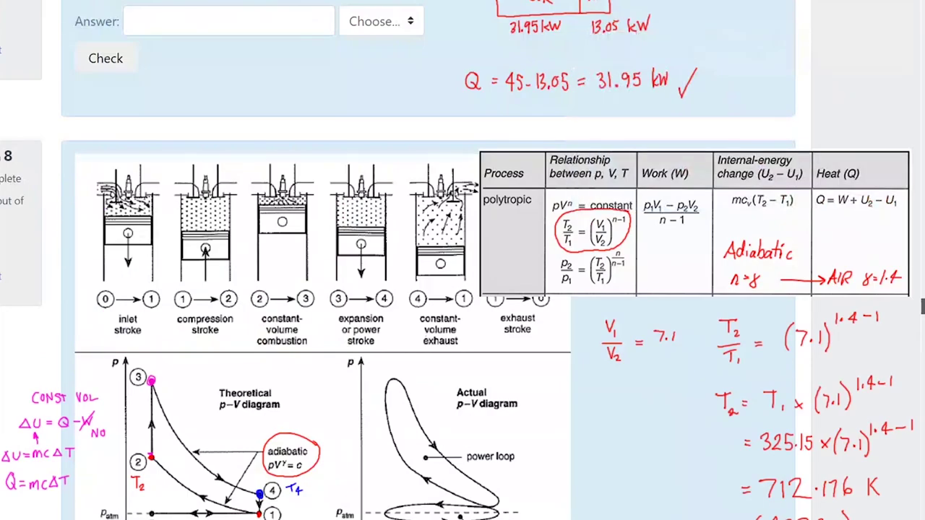
Write T2 = T1 × (1/7.1)^0.4 under question 10's formulas.
scroll(462, 261, down, 10)
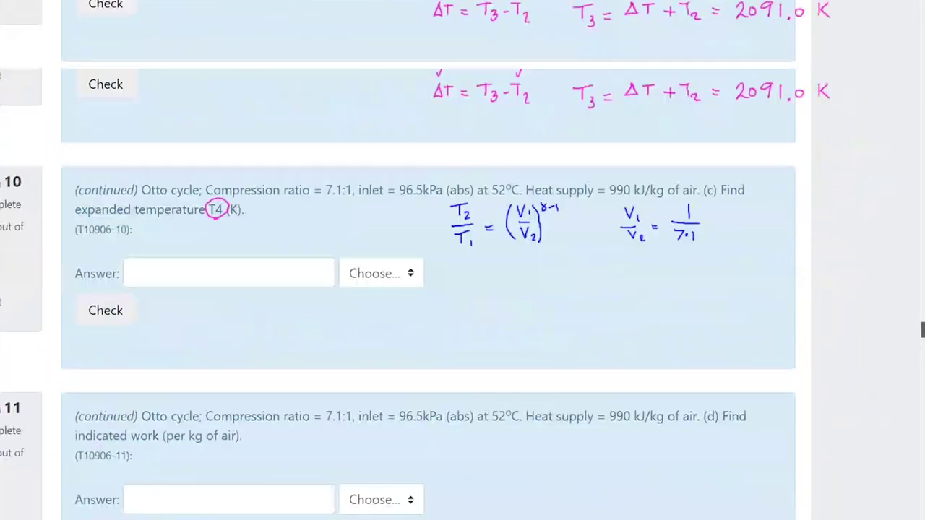
scroll(463, 260, up, 1)
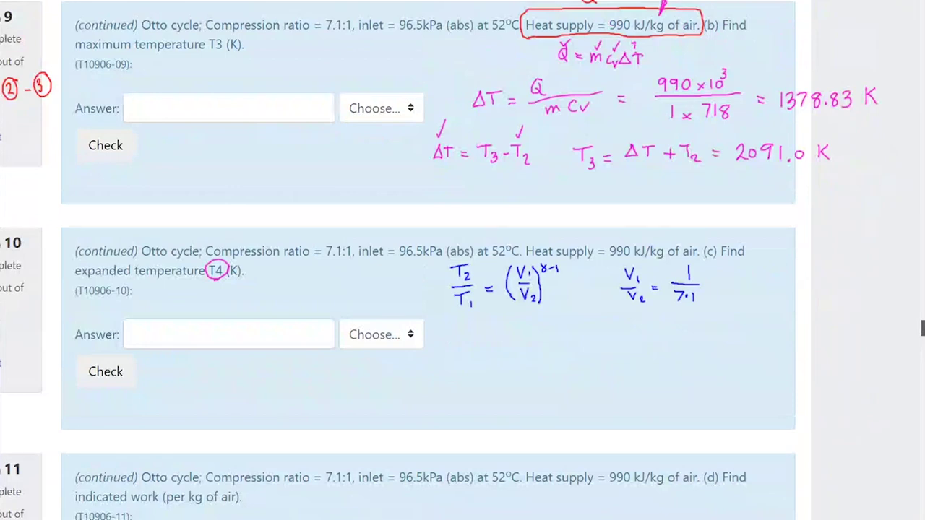
scroll(462, 261, up, 2)
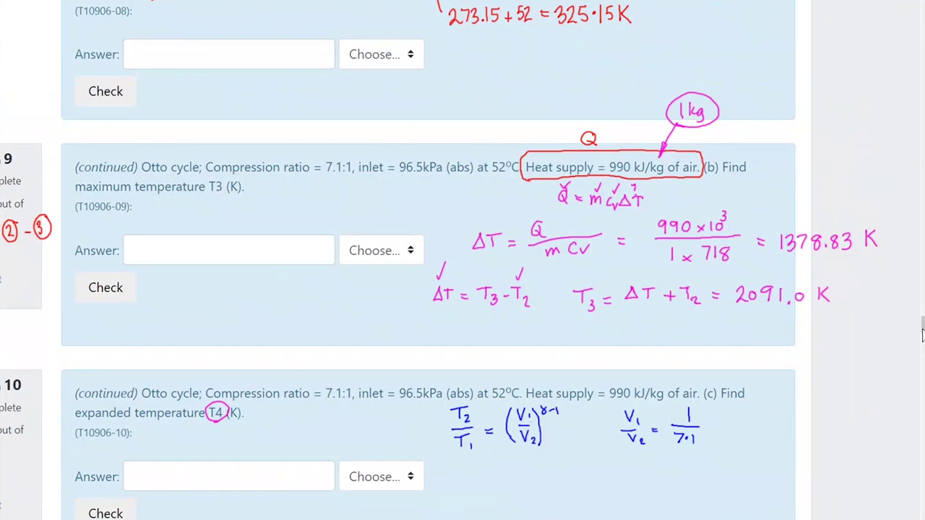
scroll(756, 383, down, 2)
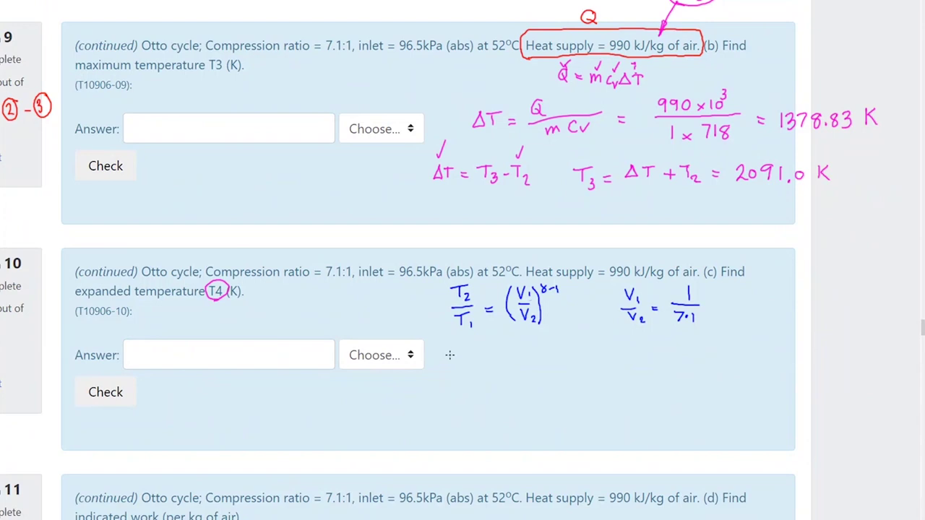
drag(453, 362, 482, 361)
mouse_move(474, 366)
mouse_down()
mouse_move(505, 367)
mouse_move(515, 355)
mouse_up()
drag(513, 359, 514, 370)
mouse_move(550, 353)
mouse_down()
mouse_move(552, 376)
mouse_move(583, 358)
mouse_move(565, 376)
mouse_move(592, 382)
mouse_up()
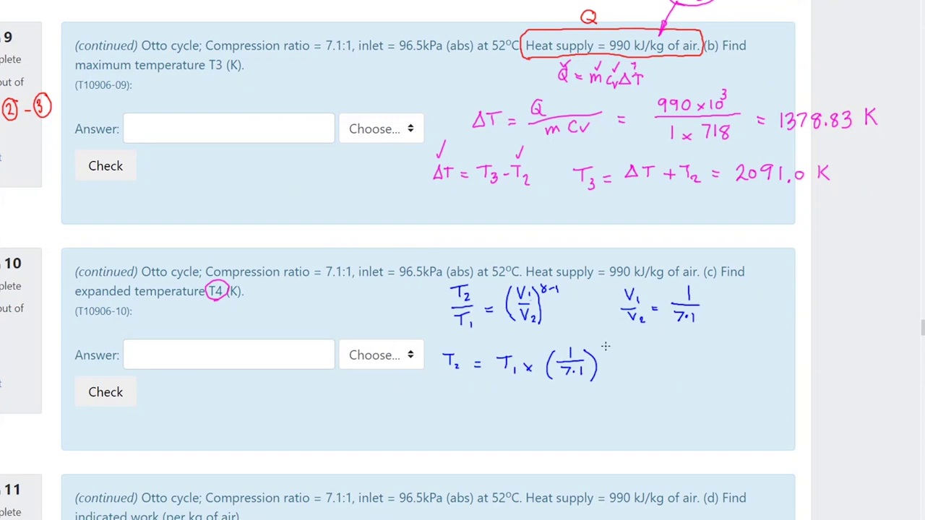
drag(600, 345, 619, 354)
click(608, 350)
Circle 2091.0 K in question 9 and substitute = 2091 × (1/7.1)^0.4 =.
mouse_move(742, 194)
mouse_down()
mouse_move(771, 203)
mouse_move(844, 173)
mouse_move(822, 149)
mouse_move(747, 205)
mouse_up()
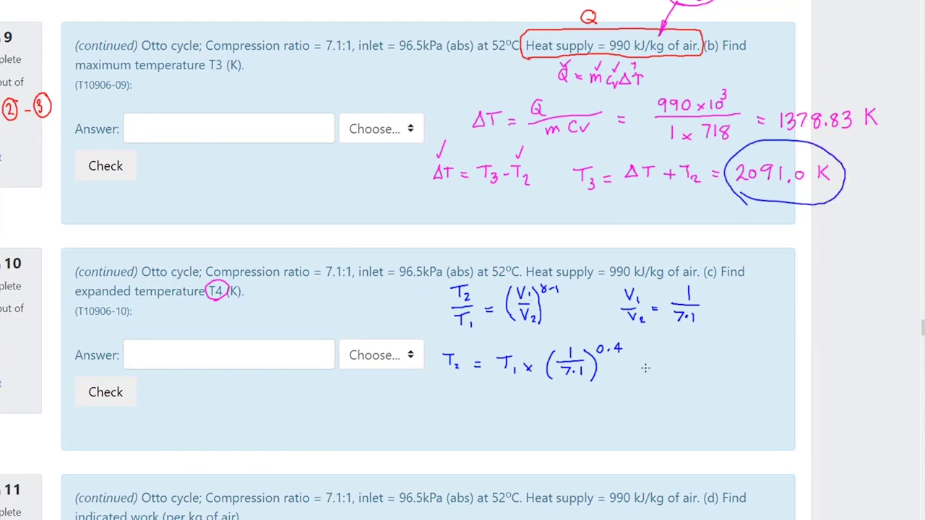
mouse_move(659, 361)
mouse_down()
mouse_move(675, 377)
mouse_move(700, 361)
mouse_move(701, 378)
mouse_move(725, 373)
mouse_move(714, 374)
mouse_up()
mouse_move(744, 346)
mouse_down()
mouse_move(740, 377)
mouse_move(759, 360)
mouse_move(769, 362)
mouse_move(756, 370)
mouse_move(782, 380)
mouse_up()
drag(790, 347, 823, 352)
drag(817, 346, 817, 357)
drag(637, 411, 648, 417)
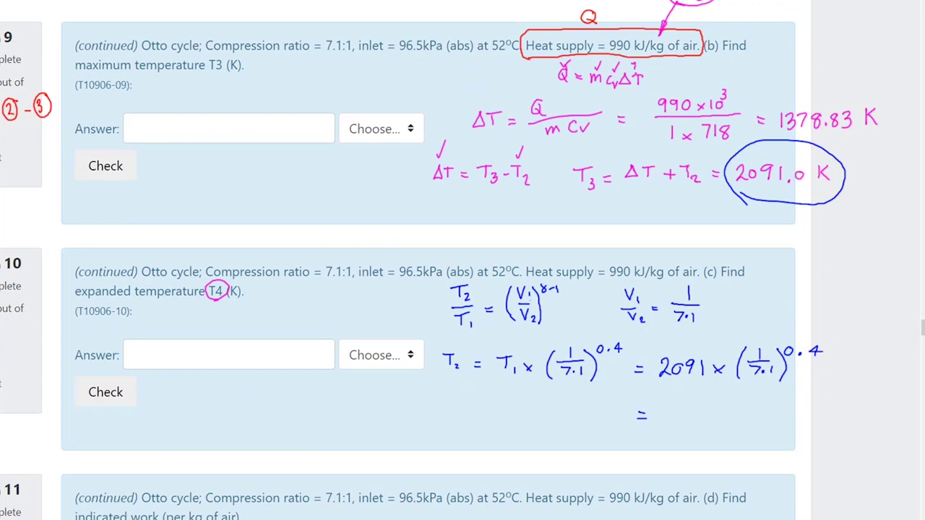
Evaluate 2091.006 × (1 ÷ 7.1)^0.4 = 954.667 in Calculator and write '= 954.667 K' under Question 10.
key(alt+Tab)
drag(291, 24, 281, 22)
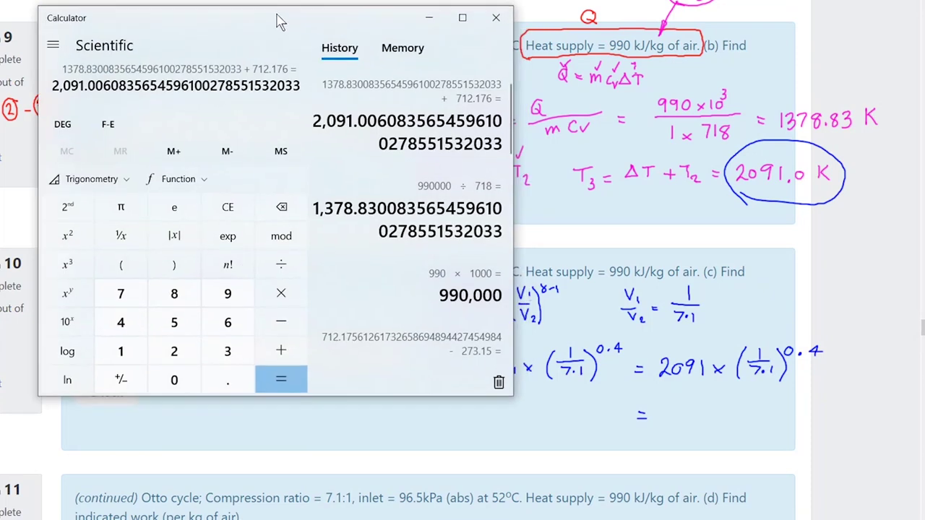
click(281, 295)
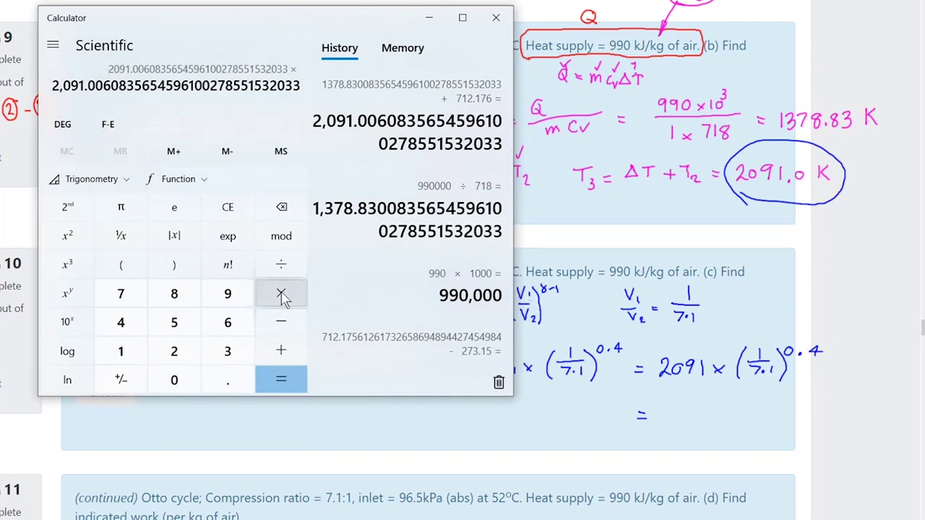
click(122, 269)
text(1)
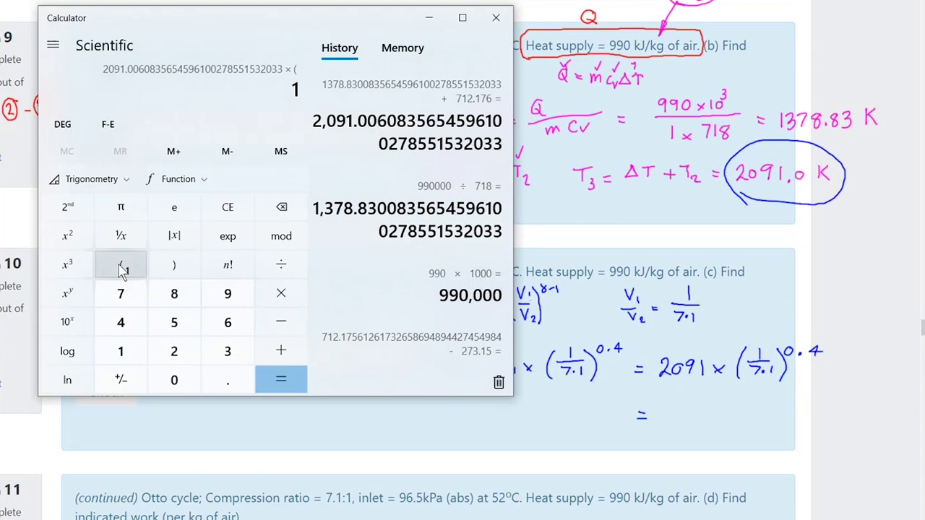
key(slash)
text(7.1)
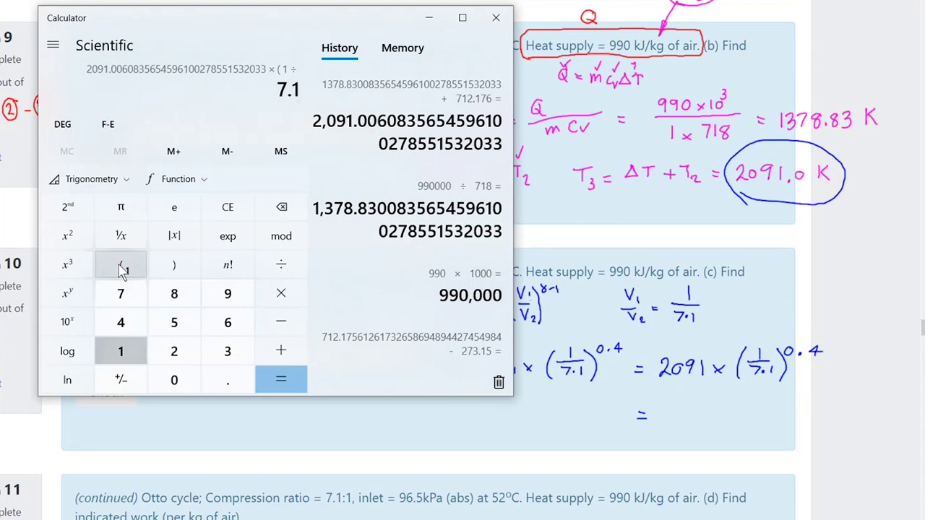
key(parenright)
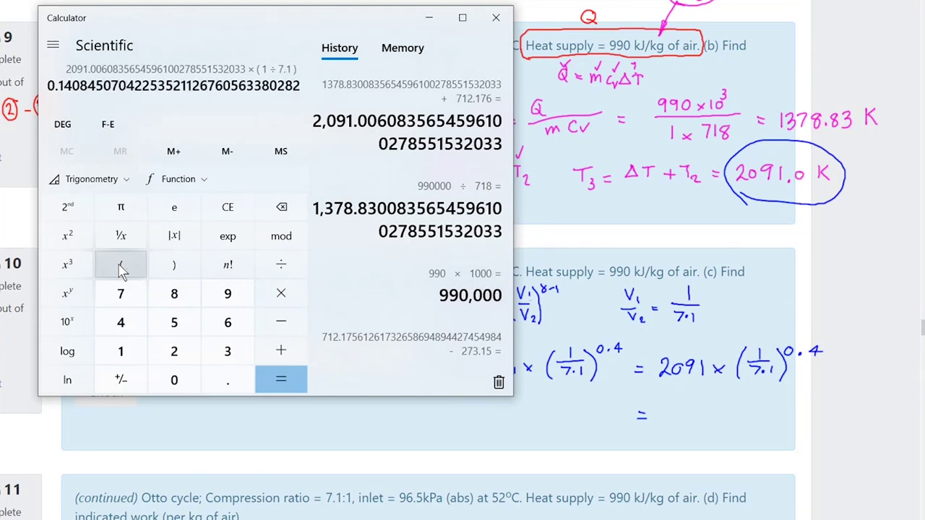
click(65, 296)
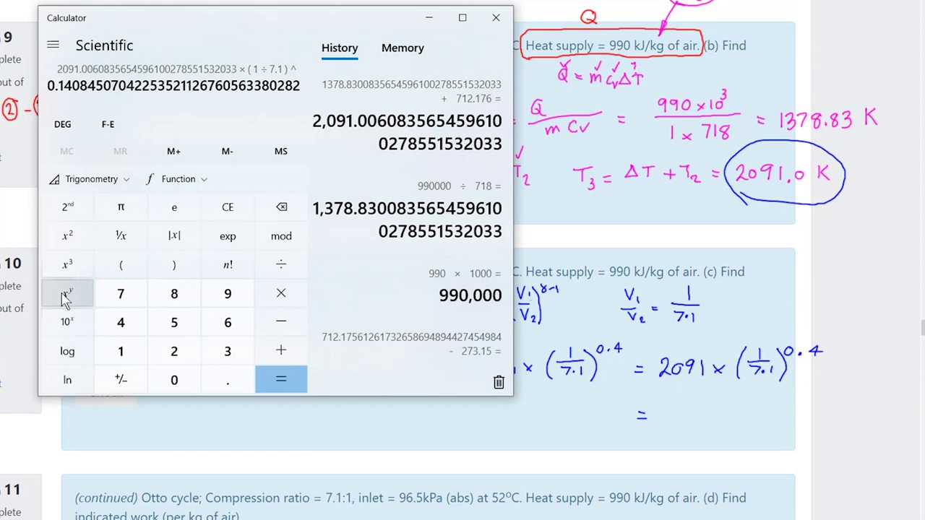
text(0.4)
key(Return)
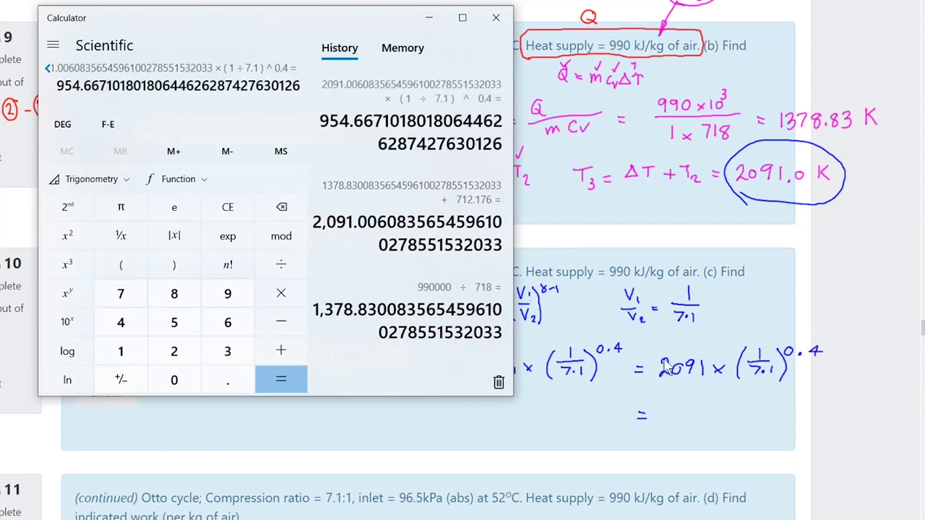
click(672, 417)
mouse_move(669, 410)
mouse_down()
mouse_move(661, 416)
mouse_move(670, 425)
mouse_move(681, 411)
mouse_move(691, 424)
mouse_move(750, 413)
mouse_move(760, 422)
mouse_up()
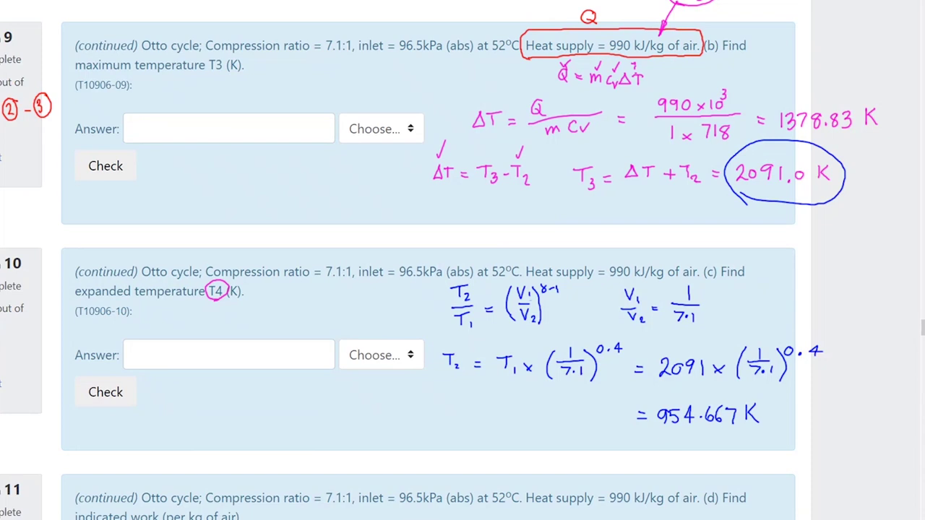
Enter 954.667 with unit K as Question 10's answer and check it.
click(628, 492)
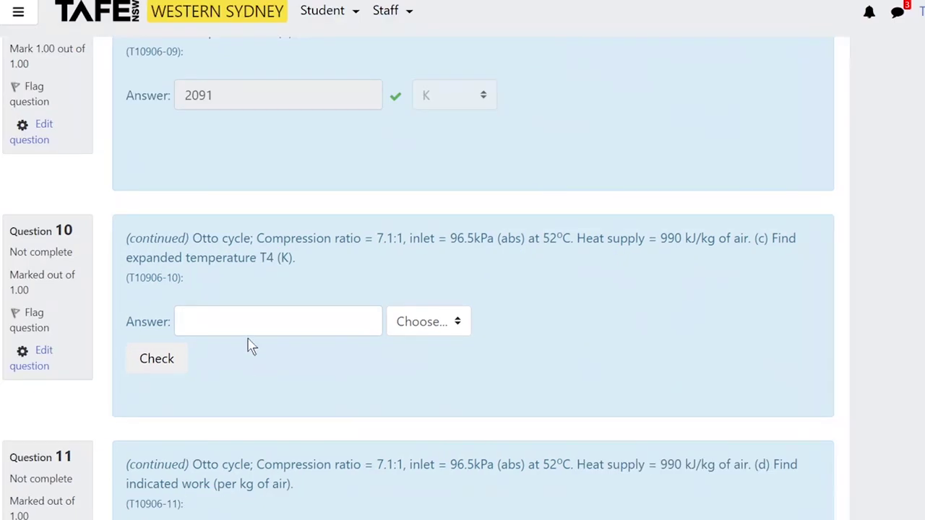
click(207, 327)
text(954.667)
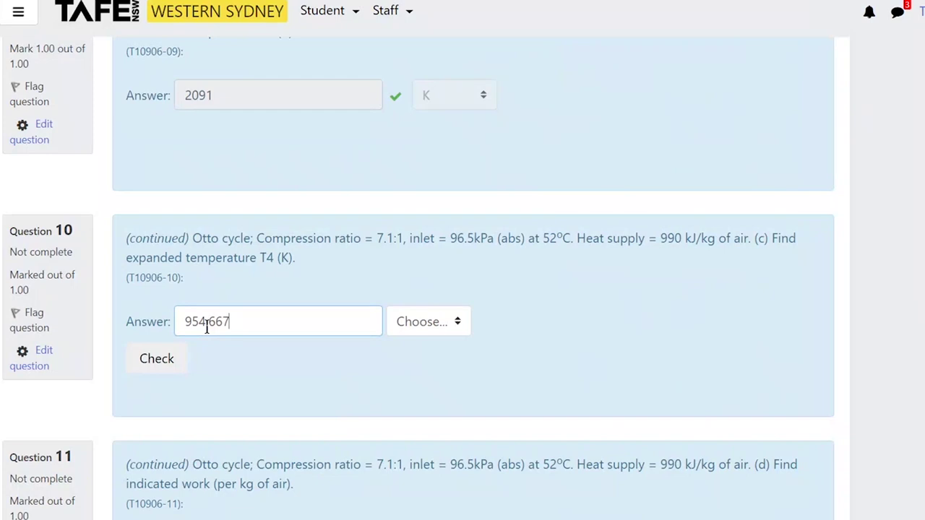
click(456, 329)
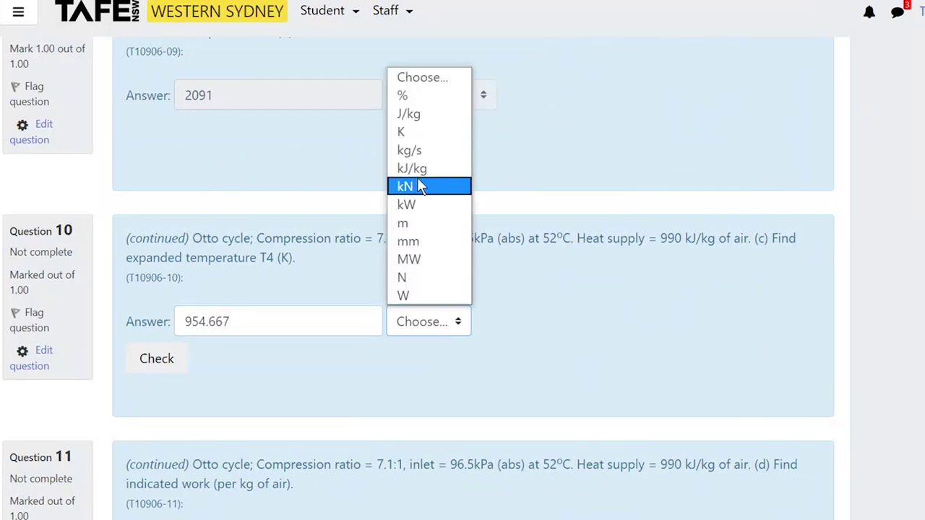
click(403, 133)
click(156, 359)
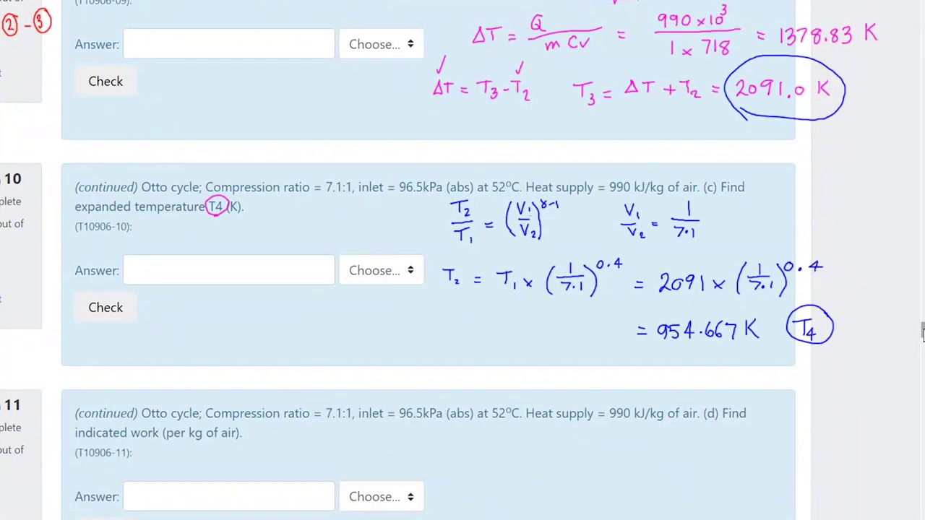
scroll(923, 334, down, 1)
Scroll back up to review Question 8's p-V diagrams and process table.
scroll(922, 334, down, 5)
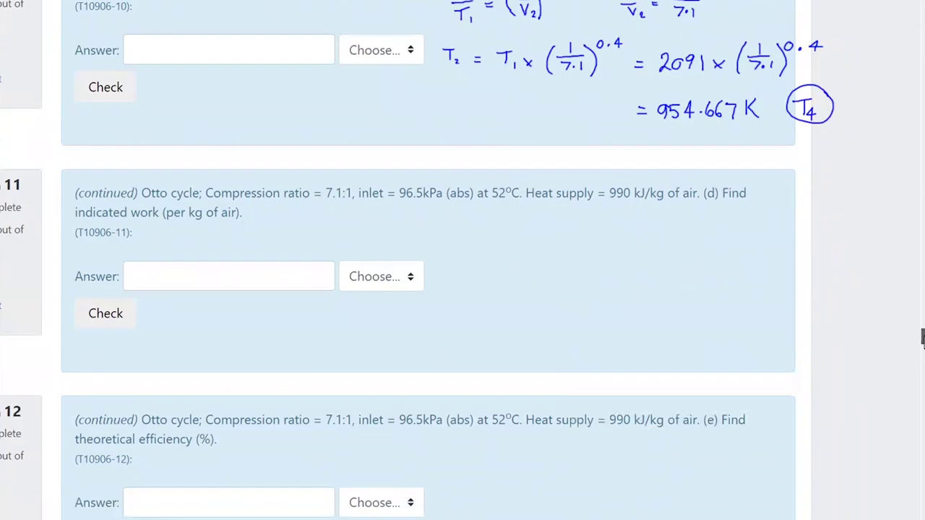
scroll(922, 339, up, 1)
scroll(923, 344, up, 2)
scroll(906, 330, up, 10)
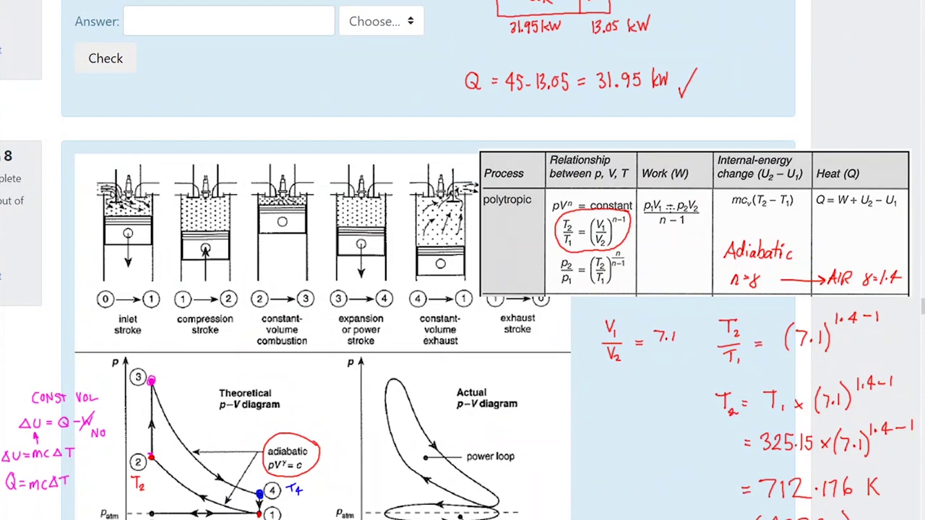
scroll(683, 215, down, 1)
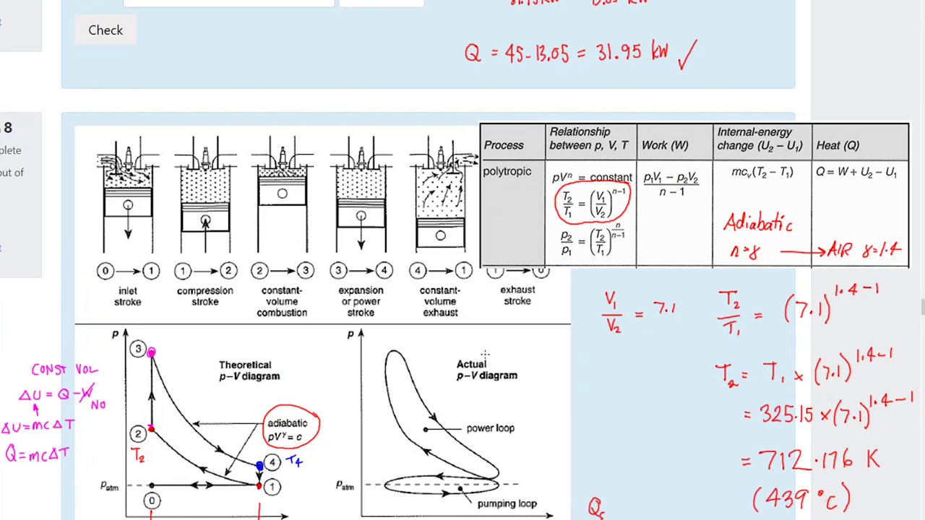
scroll(607, 289, down, 1)
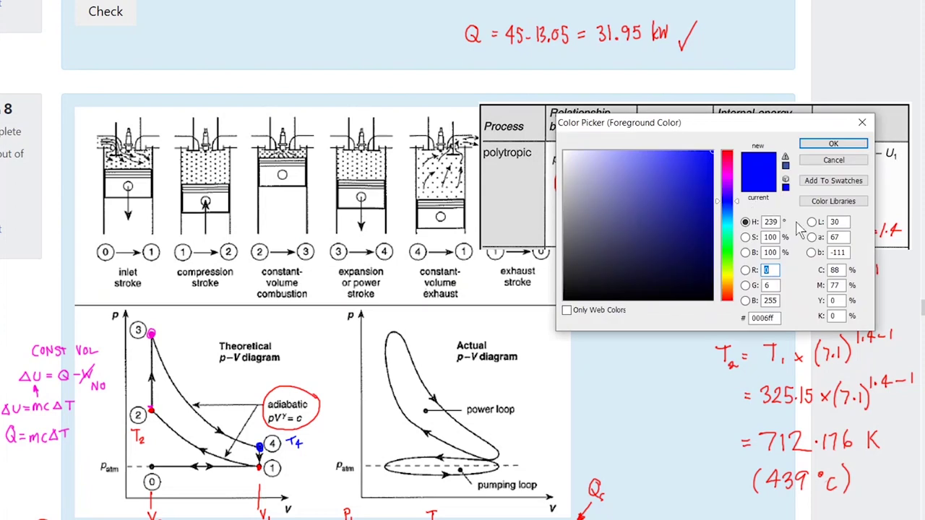
Set the pen to bright green, circle the p2/p1 relation and draw an arrow at Work (W).
click(726, 252)
click(711, 189)
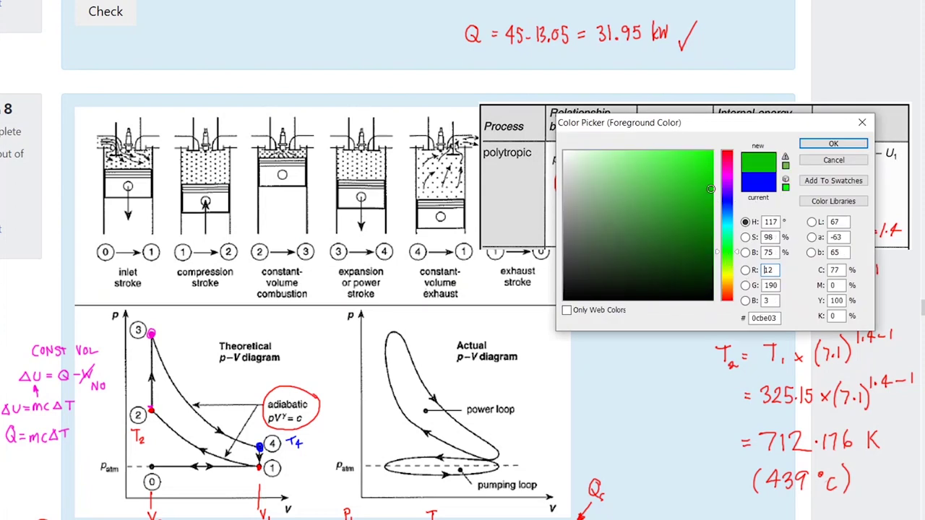
click(833, 144)
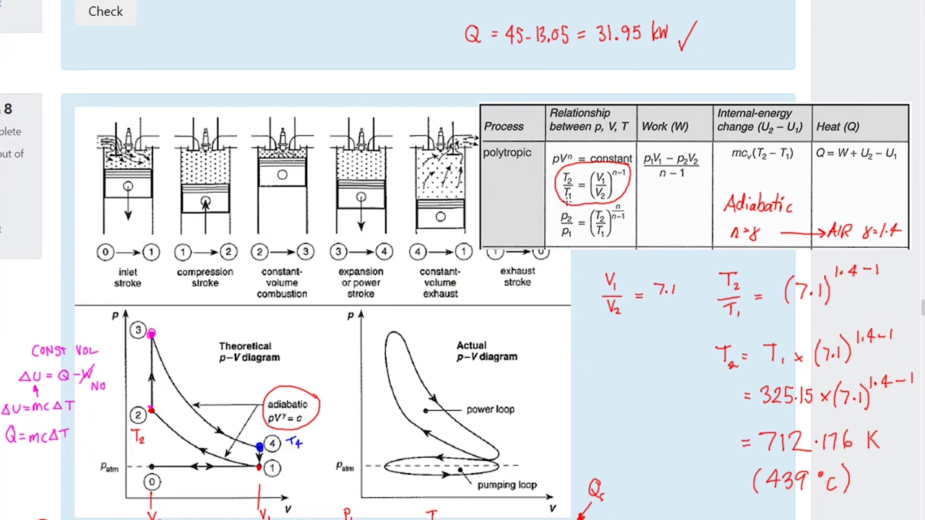
drag(571, 201, 620, 198)
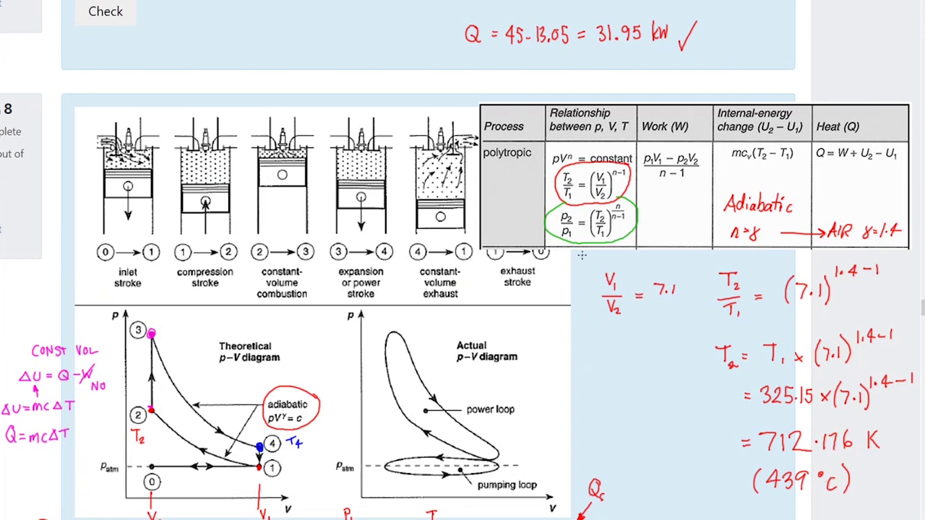
drag(671, 107, 677, 105)
Circle Question 8's 96.5kPa inlet pressure in green.
scroll(595, 310, down, 2)
scroll(602, 338, down, 1)
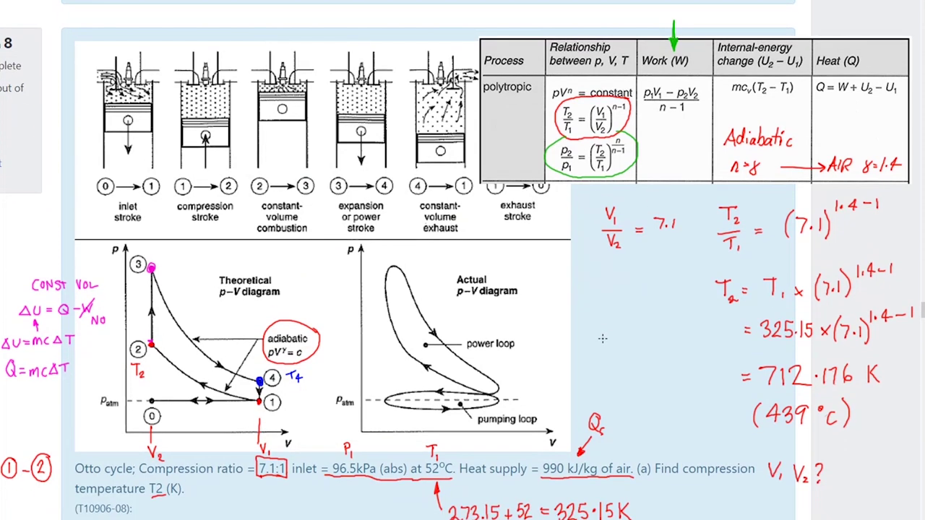
mouse_move(359, 456)
mouse_down()
mouse_move(327, 477)
mouse_move(366, 482)
mouse_move(373, 457)
mouse_up()
Handwrite P2/P1 = (T2/T1)^(1.4/0.4) in green beside Question 11.
scroll(922, 309, down, 6)
scroll(922, 309, up, 6)
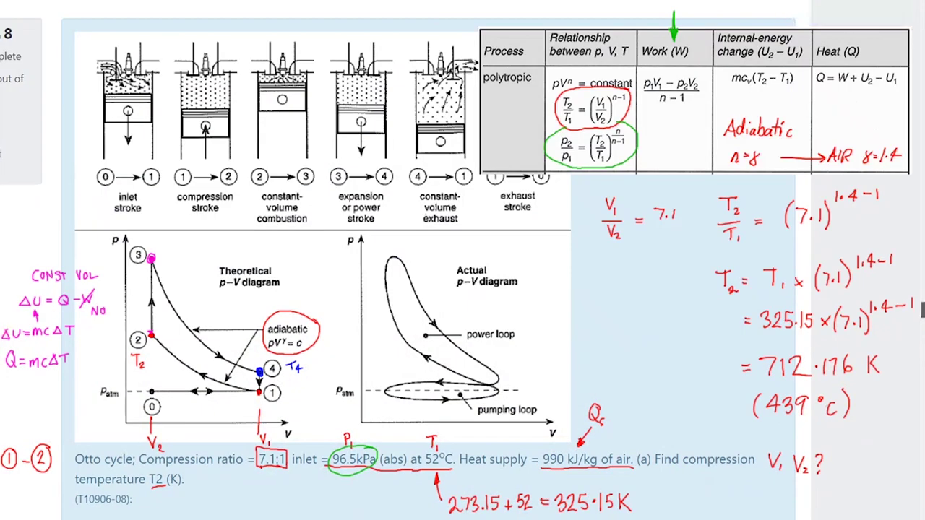
scroll(463, 260, down, 15)
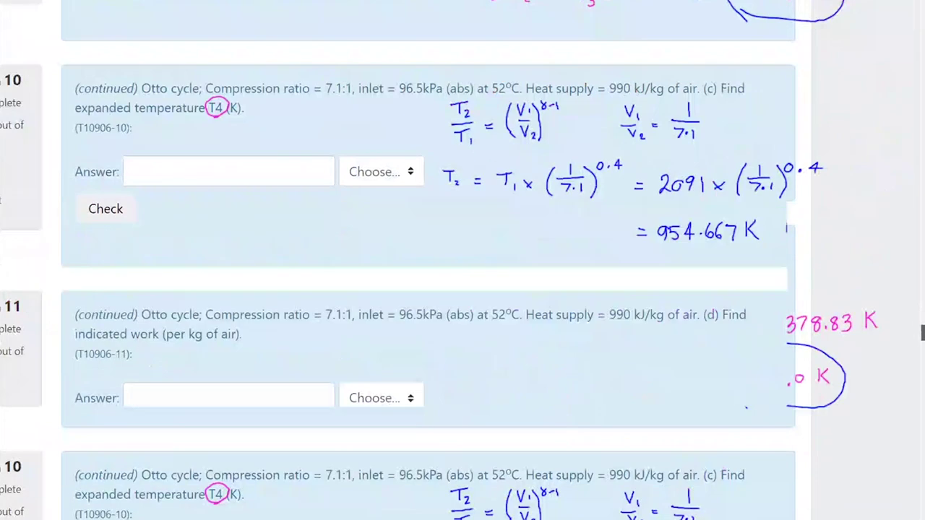
scroll(923, 343, up, 4)
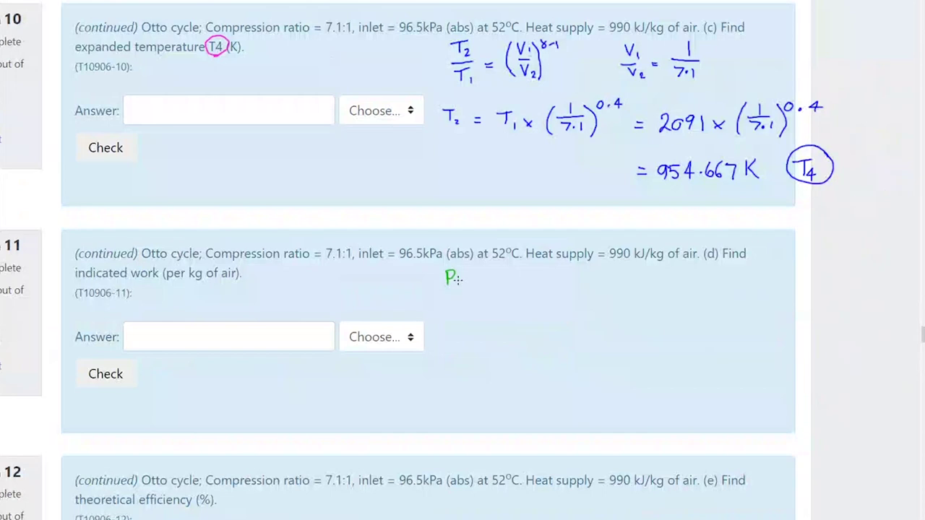
mouse_move(454, 278)
mouse_down()
mouse_move(459, 286)
mouse_move(446, 314)
mouse_move(478, 295)
mouse_up()
drag(471, 301, 495, 307)
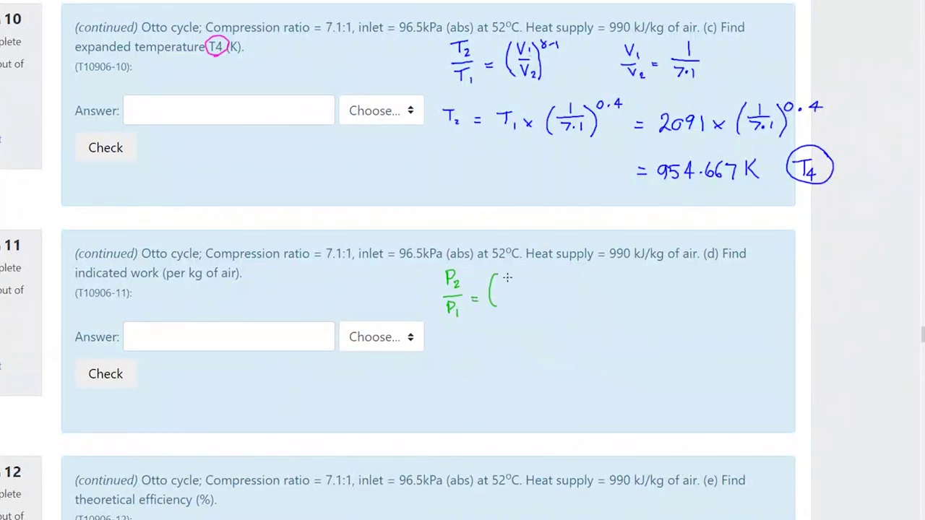
drag(505, 276, 515, 274)
drag(510, 275, 519, 286)
mouse_move(503, 292)
mouse_down()
mouse_move(519, 291)
mouse_move(515, 309)
mouse_move(525, 274)
mouse_up()
scroll(434, 260, up, 15)
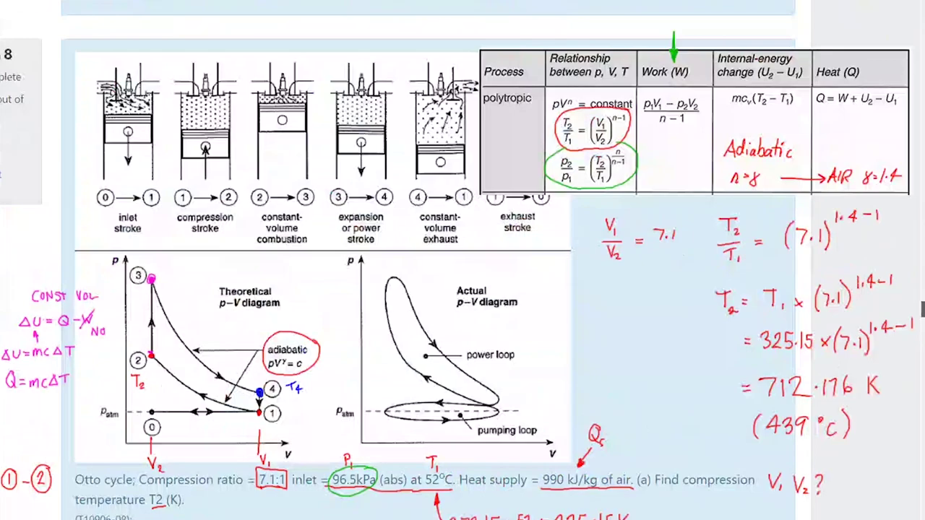
scroll(434, 260, down, 10)
scroll(433, 260, down, 3)
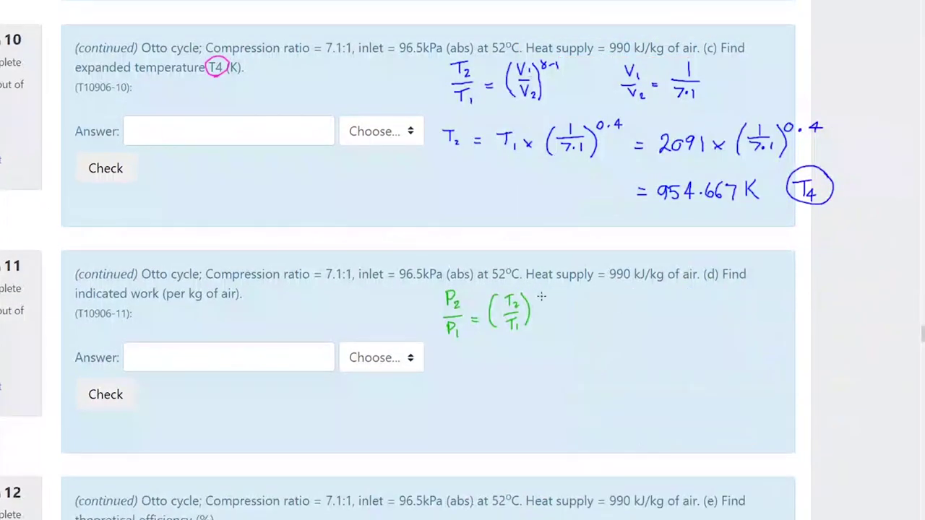
drag(537, 288, 557, 312)
Write 'P2 =' beside the ratio equation and underline 96.5kPa in Question 11.
mouse_move(600, 311)
mouse_down()
mouse_move(610, 302)
mouse_move(604, 315)
mouse_move(619, 311)
mouse_up()
drag(610, 315, 619, 315)
drag(398, 284, 454, 287)
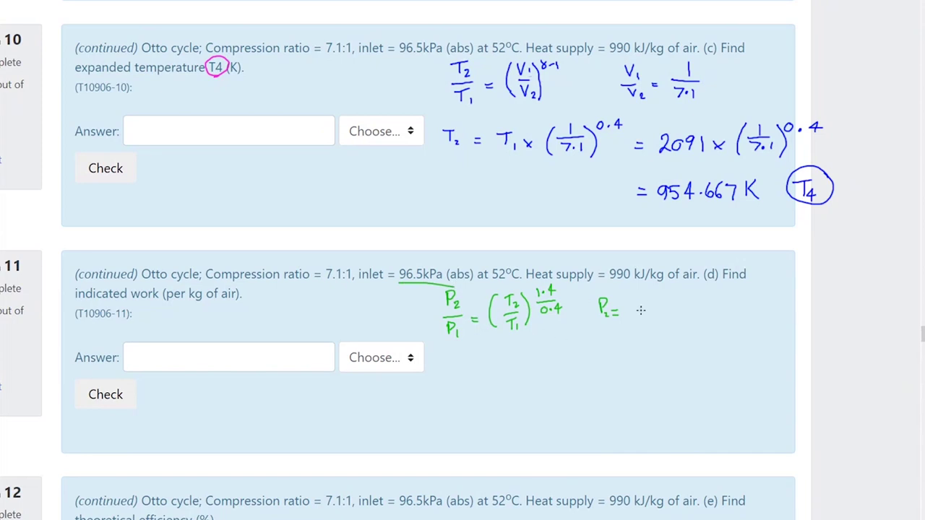
Continue with '96500 × (712.176' and a fraction bar beneath 712.176.
mouse_move(642, 304)
mouse_down()
mouse_move(640, 319)
mouse_move(676, 309)
mouse_up()
drag(684, 309, 691, 318)
drag(691, 310, 685, 318)
drag(706, 301, 702, 337)
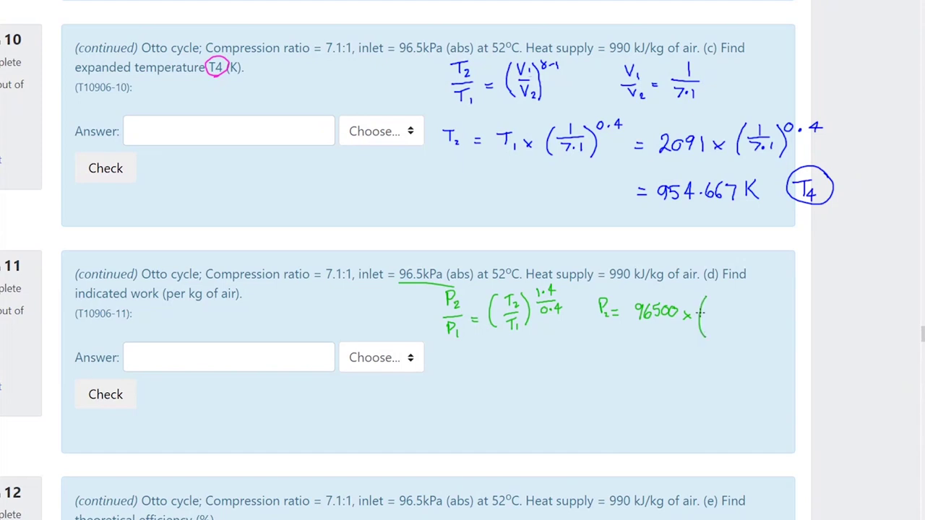
mouse_move(921, 332)
mouse_down()
mouse_move(922, 310)
mouse_move(922, 336)
mouse_up()
mouse_move(713, 298)
mouse_down()
mouse_move(729, 304)
mouse_move(772, 292)
mouse_move(777, 303)
mouse_up()
drag(712, 315, 771, 313)
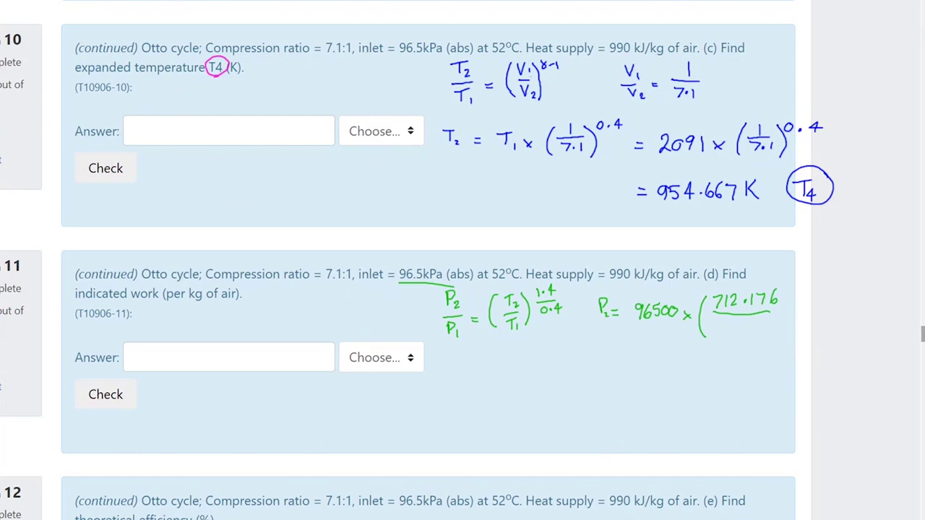
Write 325.15 under 712.176, close the bracket and add the exponent 1.4/0.4.
scroll(922, 333, up, 8)
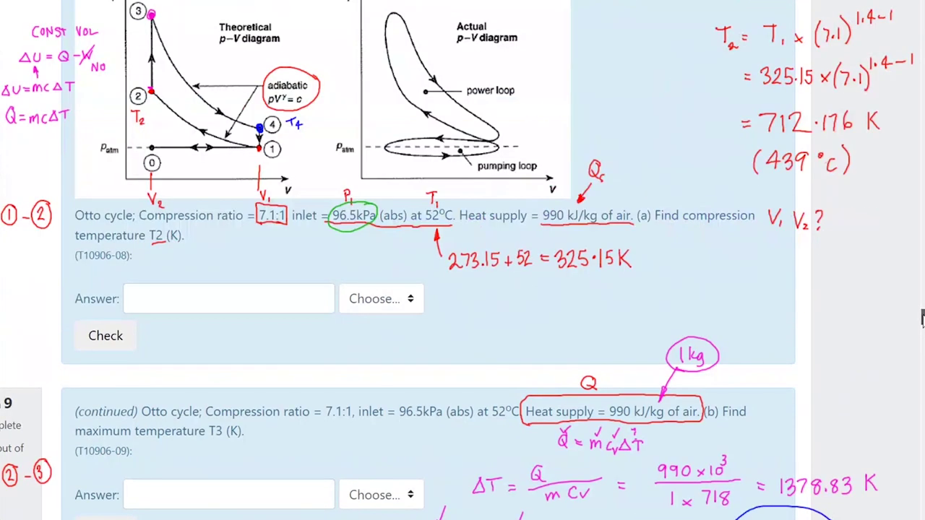
scroll(922, 318, up, 1)
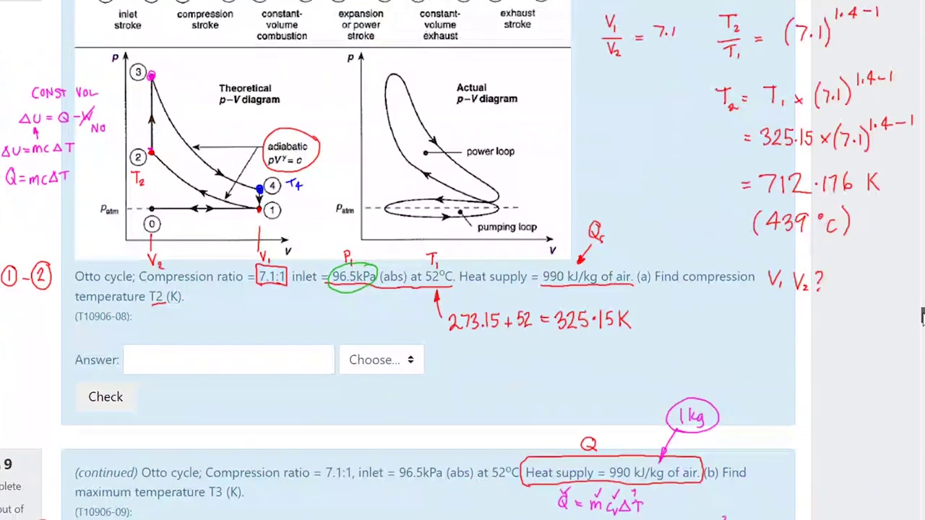
scroll(922, 318, up, 1)
scroll(922, 318, down, 10)
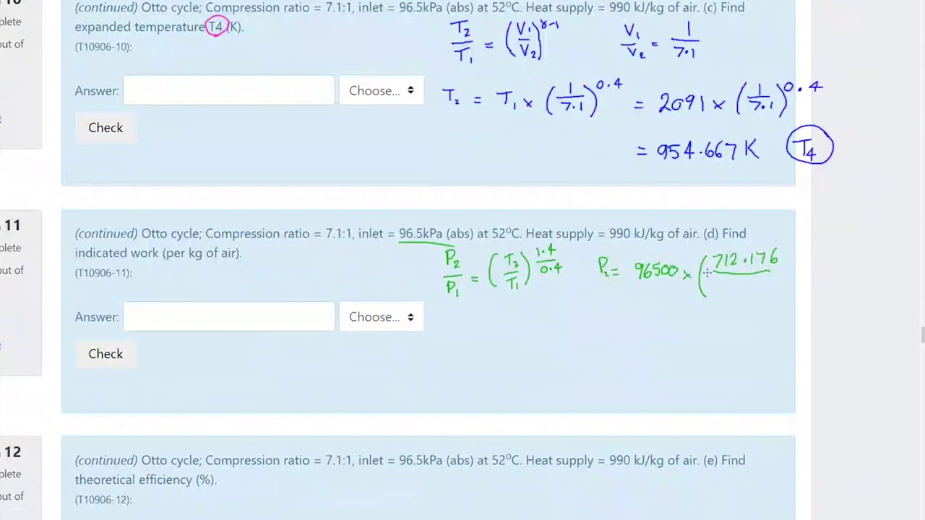
mouse_move(718, 283)
mouse_down()
mouse_move(718, 294)
mouse_move(762, 294)
mouse_up()
click(753, 290)
drag(782, 253, 786, 296)
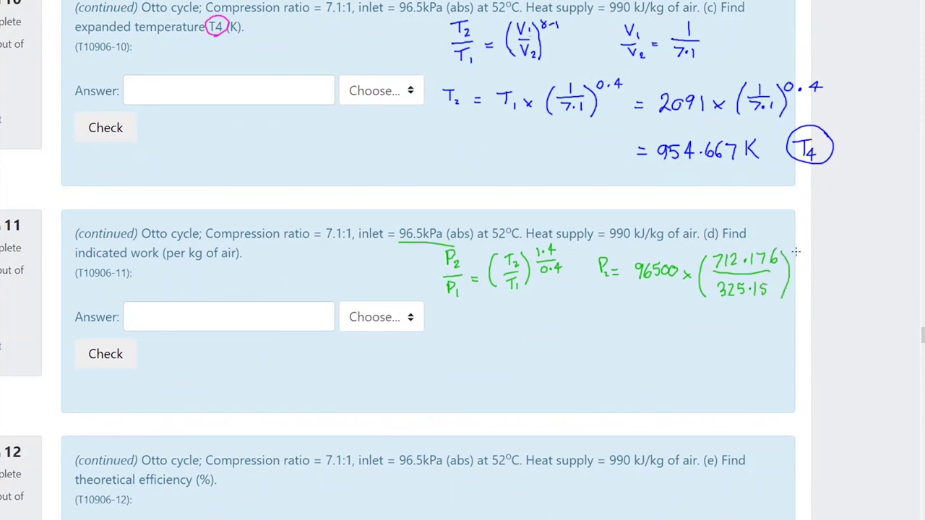
mouse_move(801, 246)
mouse_down()
mouse_move(800, 254)
mouse_move(823, 248)
mouse_move(816, 253)
mouse_move(828, 257)
mouse_move(813, 266)
mouse_move(827, 273)
mouse_up()
click(808, 252)
click(819, 269)
Start the result line with '=' and compute 712.176 ÷ 325.15 = 2.19029986 in Calculator.
drag(613, 332, 620, 335)
key(alt+Tab)
key(Escape)
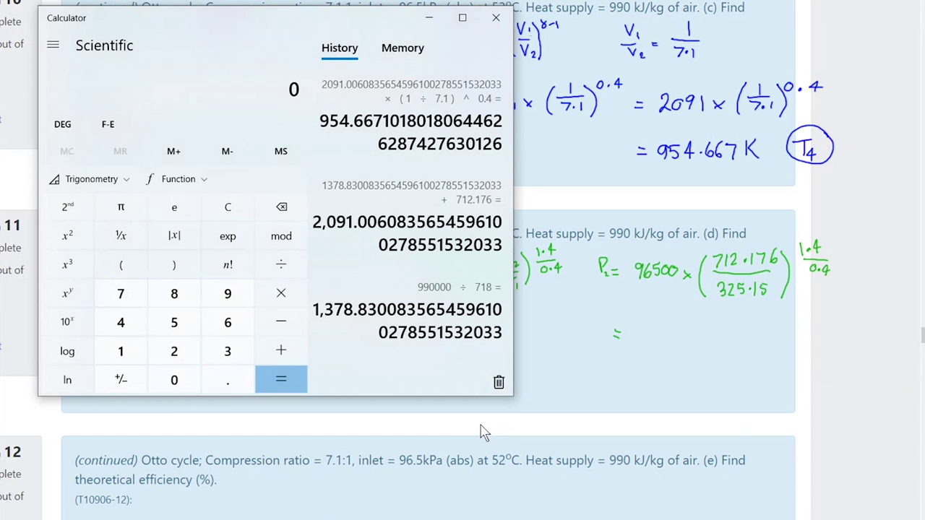
text(96)
key(Escape)
text(712.176)
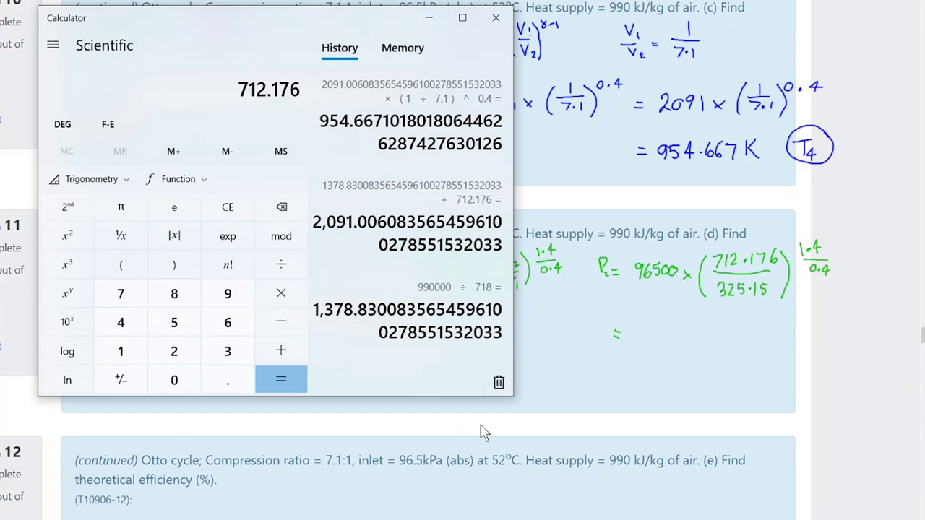
key(slash)
text(325.15)
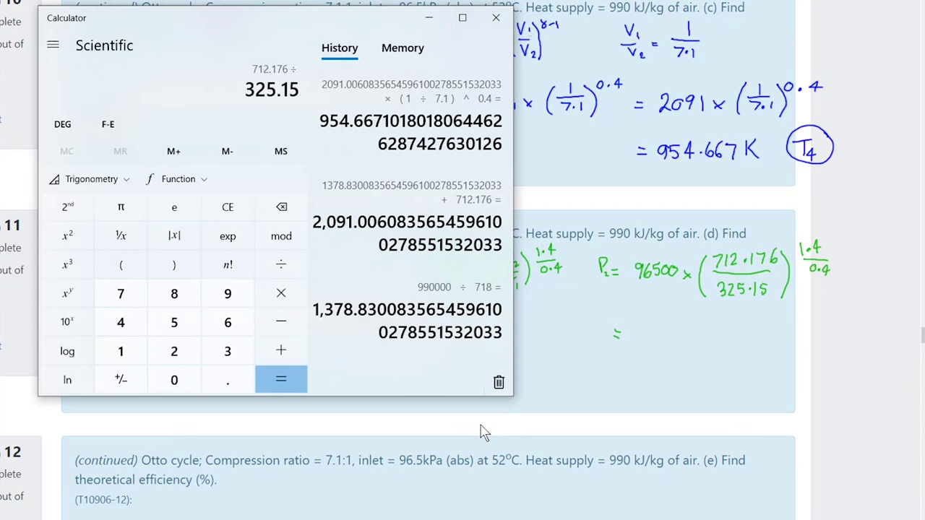
key(Return)
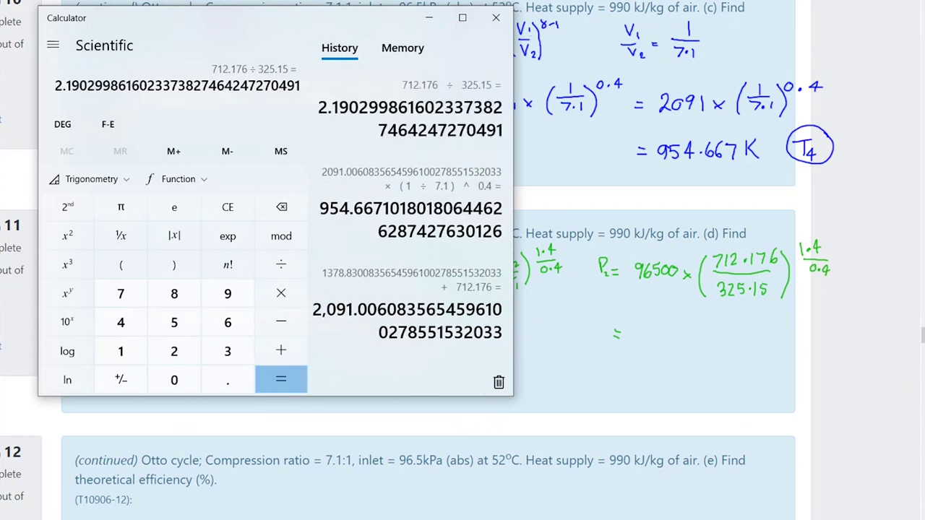
Begin a power expression on the ratio and paste the 2.19029986 result into the entry.
click(67, 299)
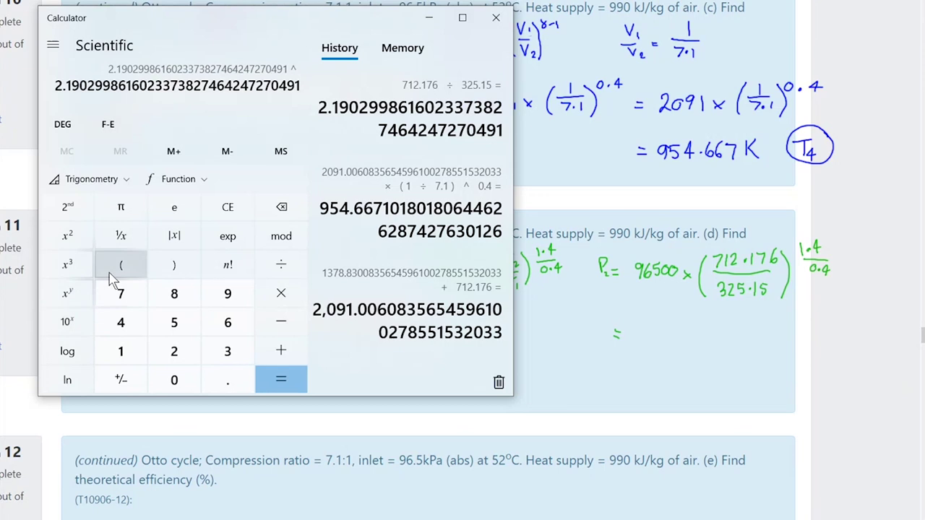
click(119, 267)
text(1)
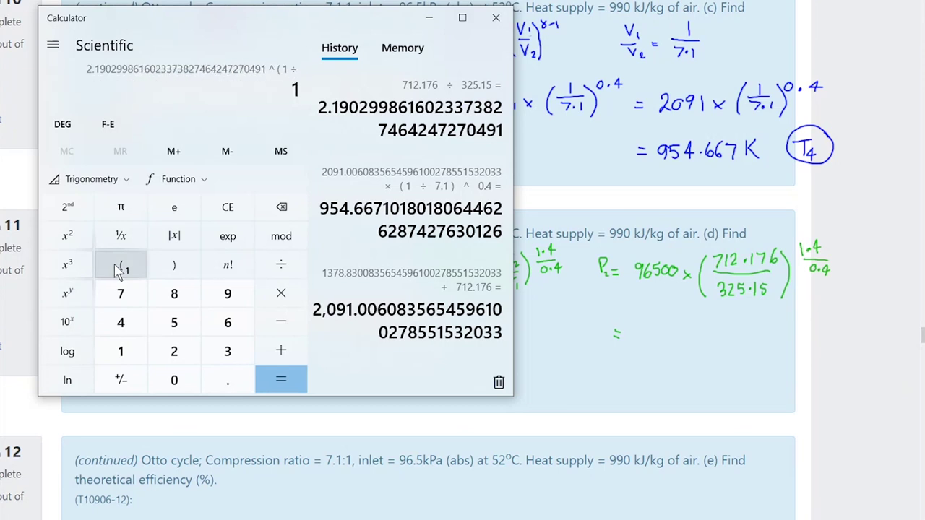
text(/0.4)
key(BackSpace)
key(BackSpace)
key(BackSpace)
key(BackSpace)
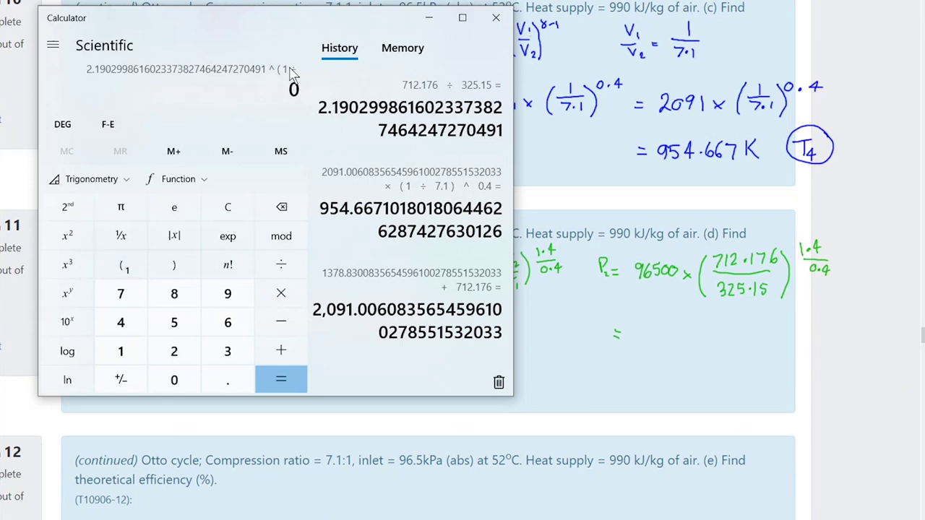
key(slash)
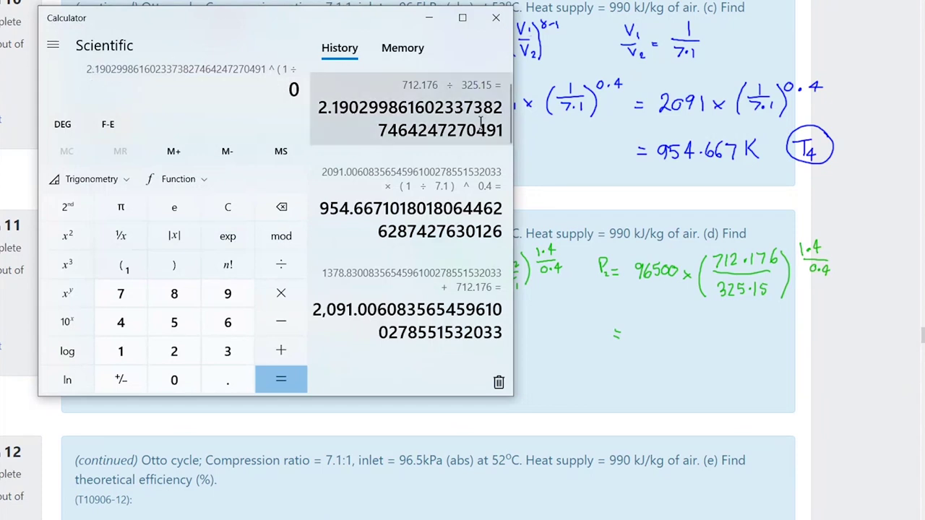
drag(502, 131, 295, 96)
key(ctrl+c)
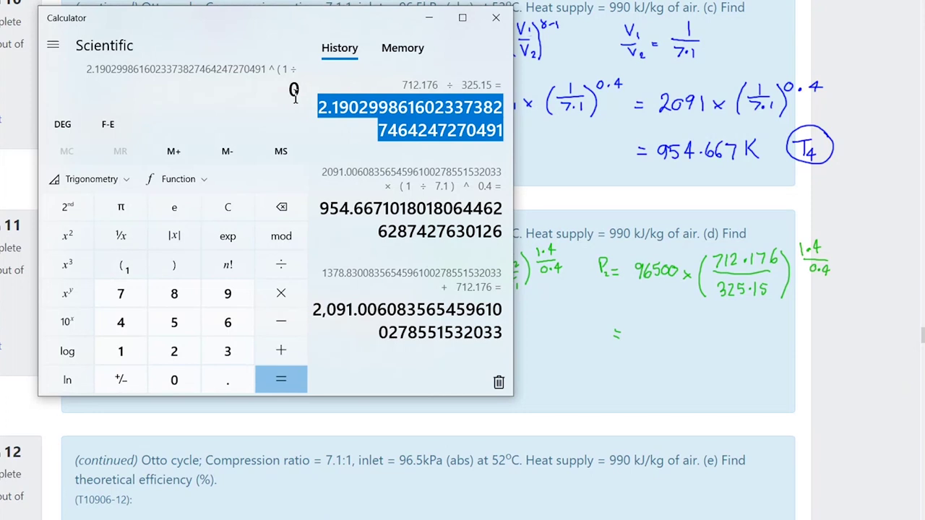
click(294, 96)
key(ctrl+v)
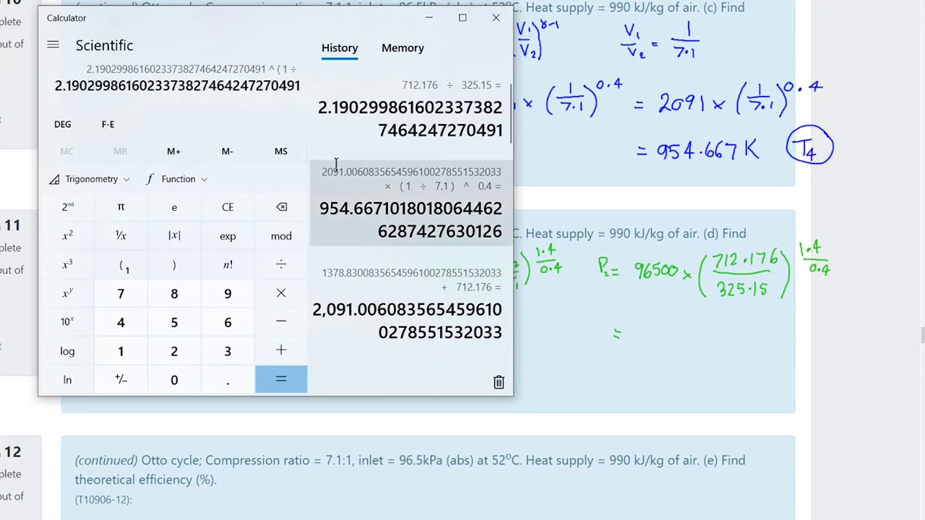
Try the exponent and 96500 entries, then clear the calculator to start over.
click(65, 294)
click(128, 272)
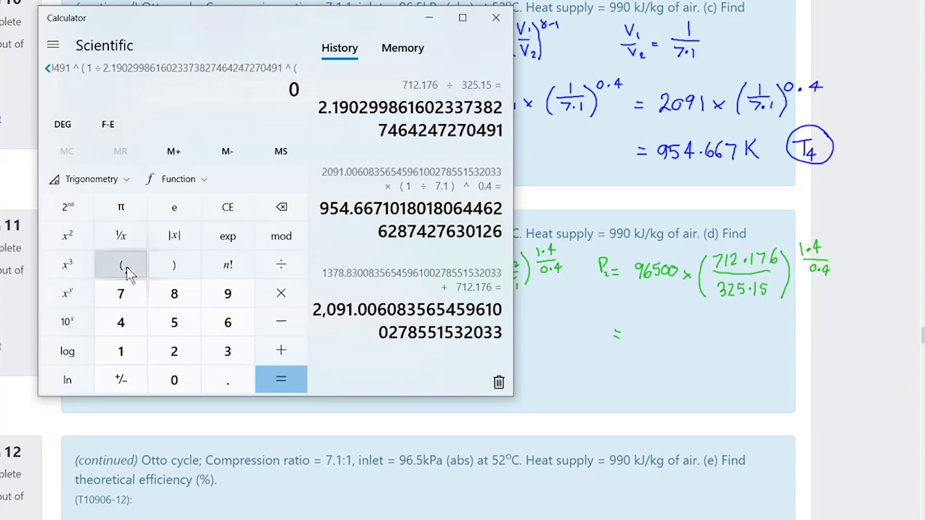
key(Escape)
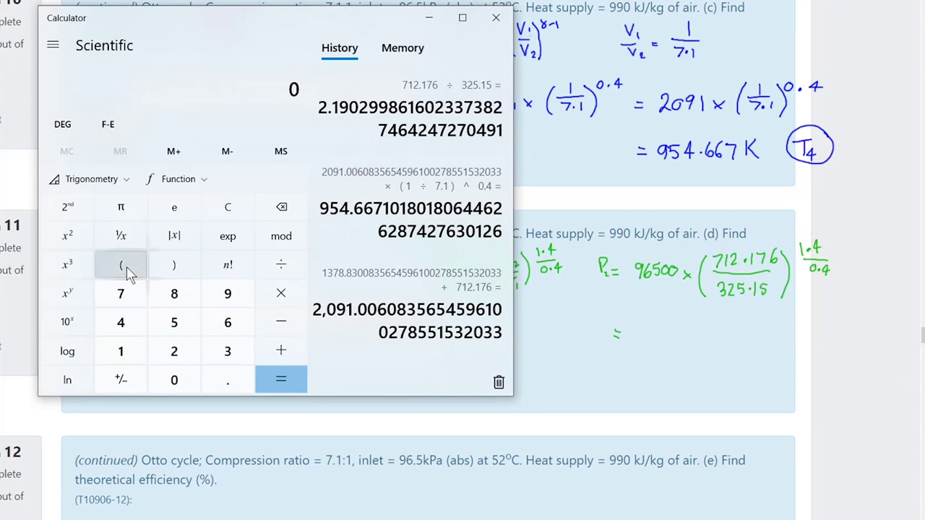
click(229, 295)
click(228, 322)
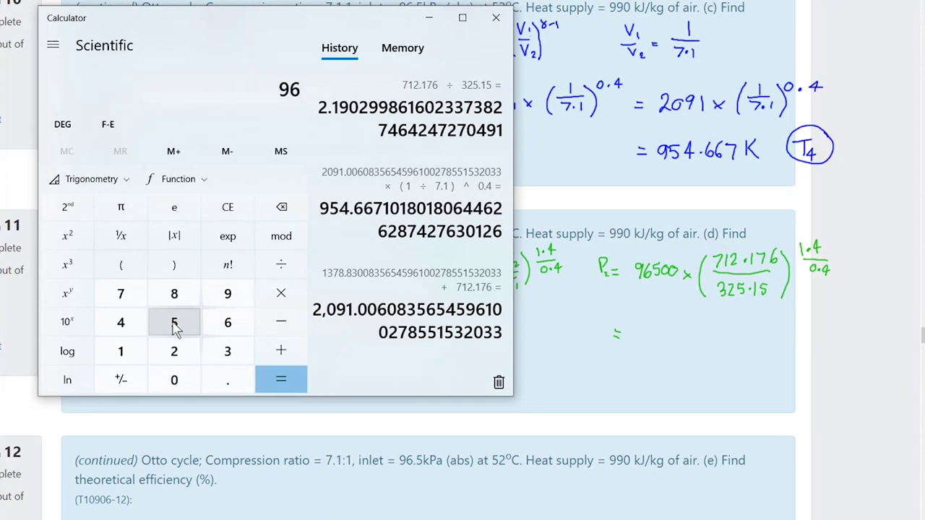
click(175, 323)
click(174, 380)
click(174, 380)
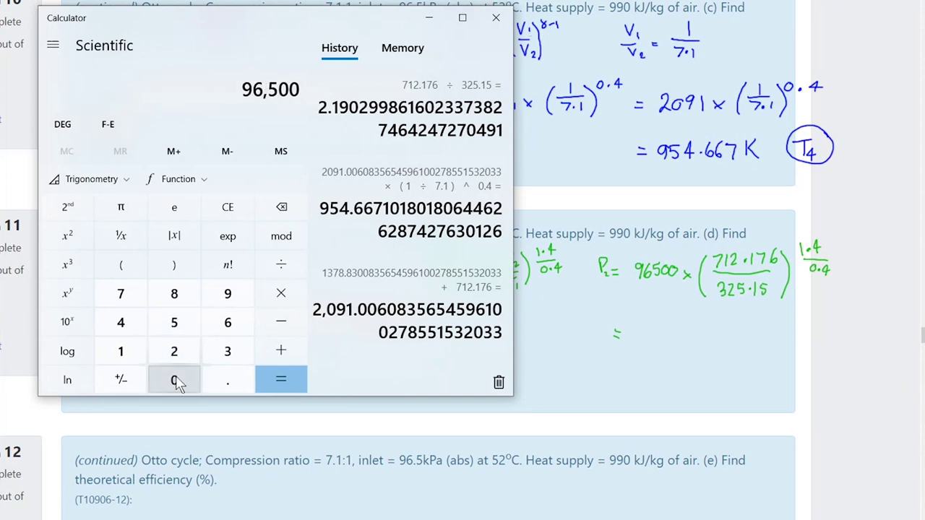
key(Escape)
Recompute 712.176 ÷ 325.15 and raise it to (1.4 ÷ 0.4), giving 15.5511.
text(71)
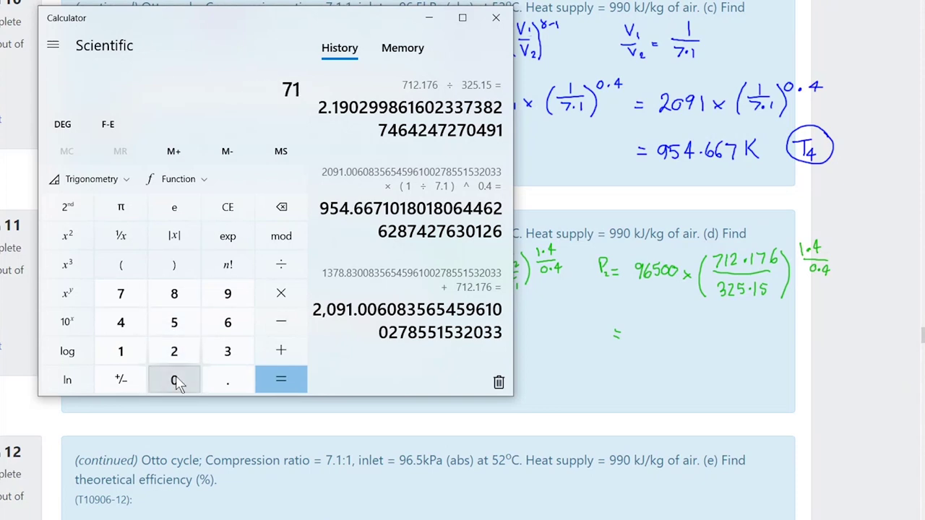
text(2.176)
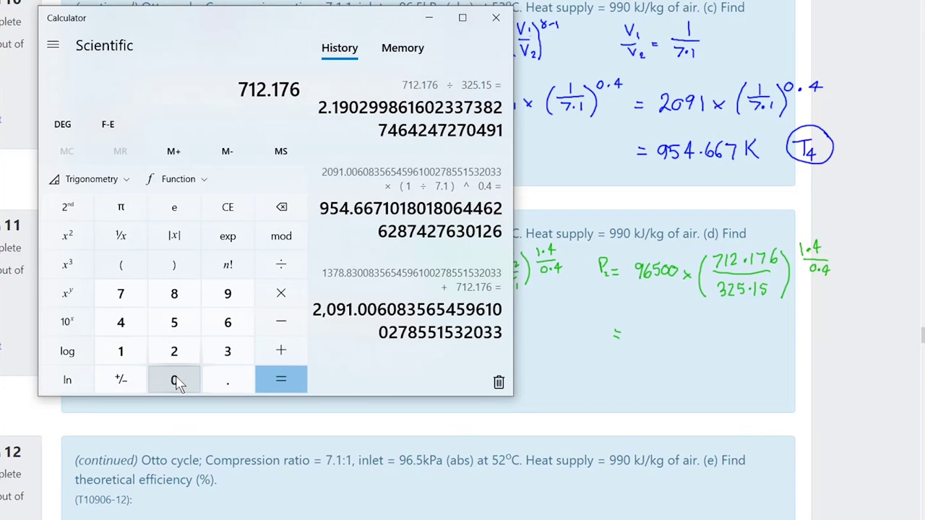
key(slash)
text(325.15)
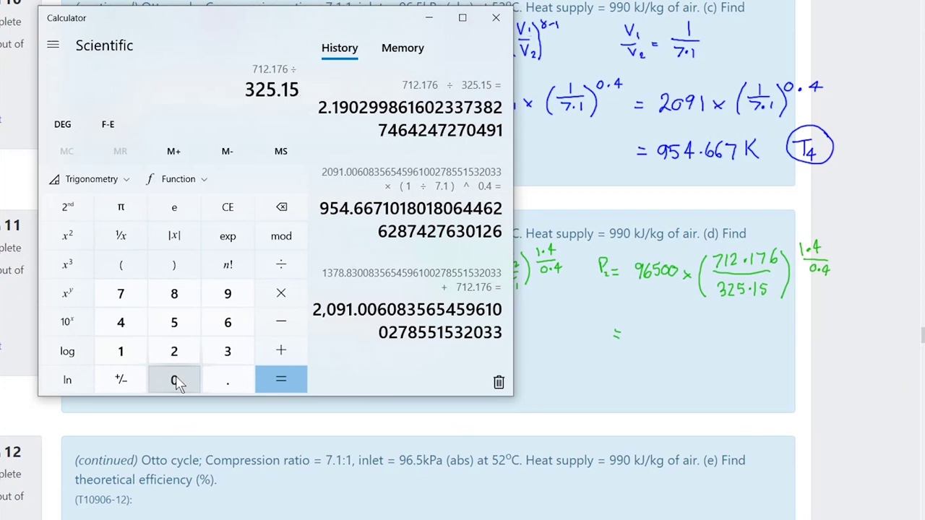
key(Return)
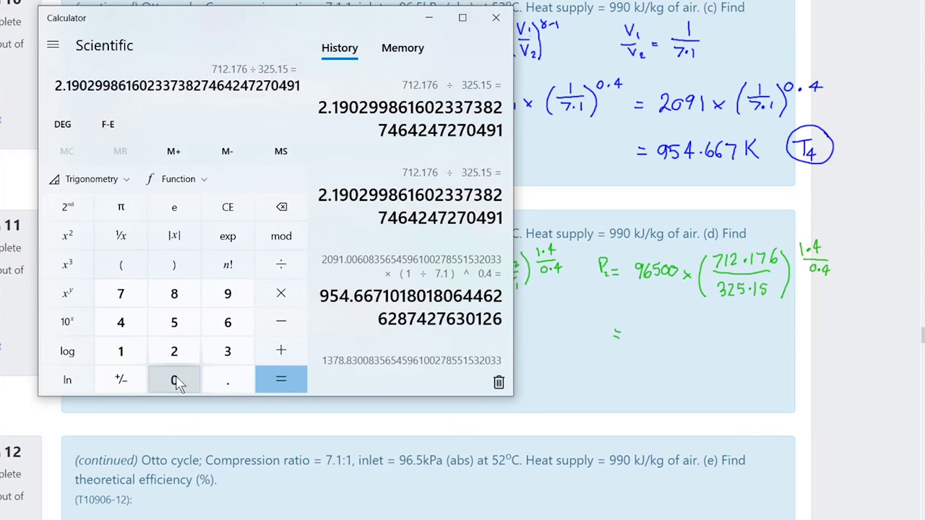
click(59, 295)
click(120, 267)
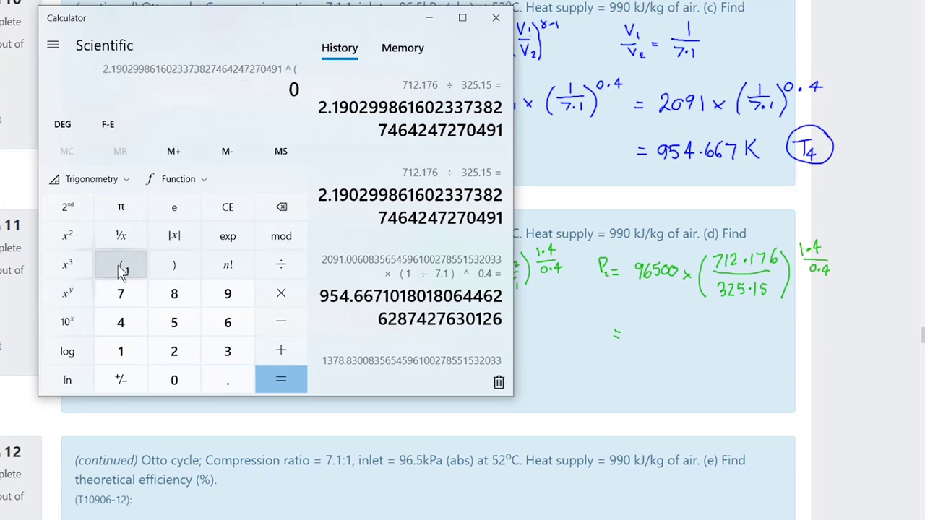
text(1.4/0.4)
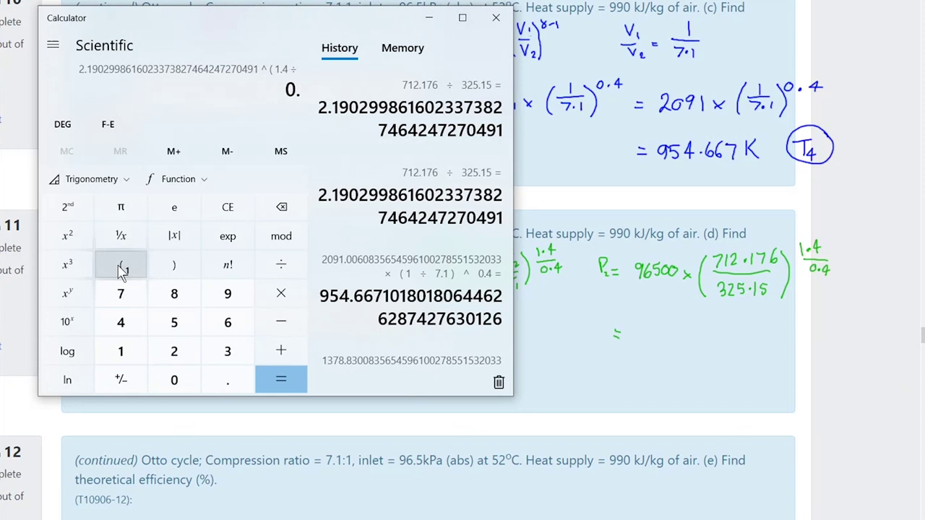
click(174, 266)
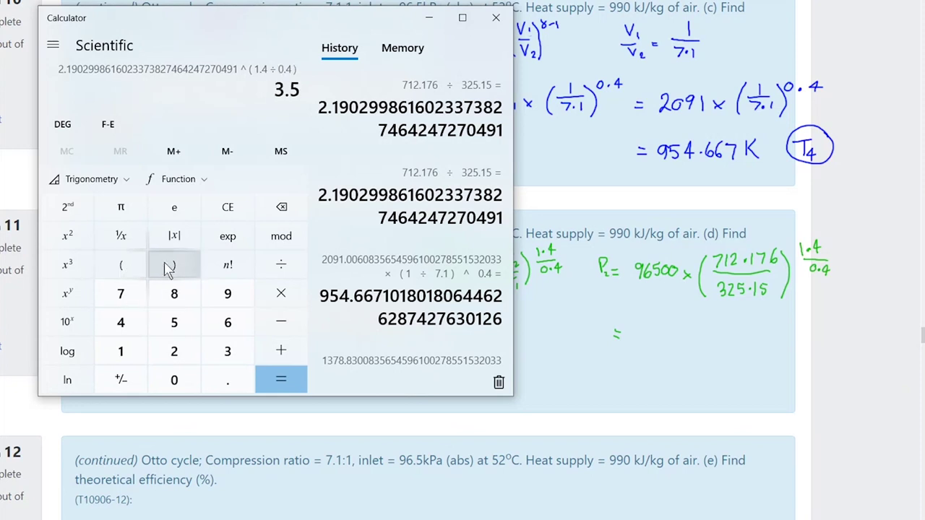
click(281, 383)
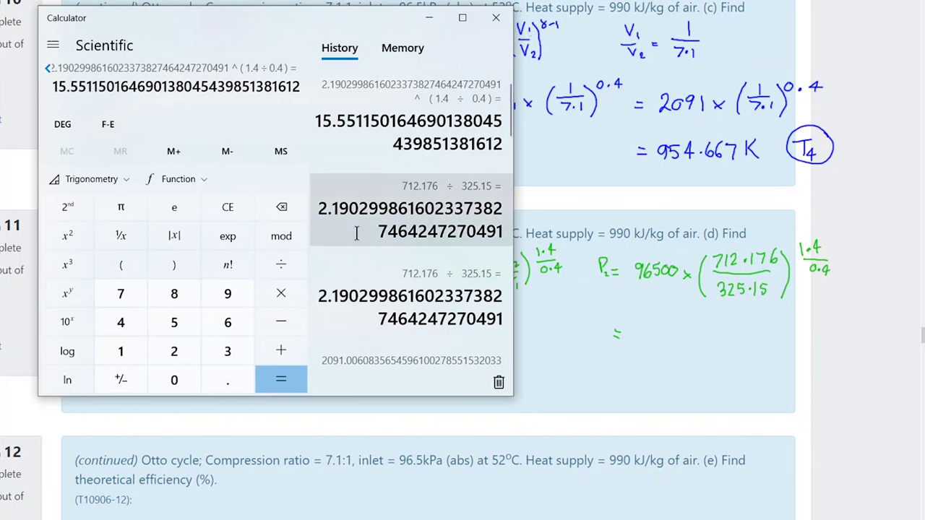
Multiply 15.5511 by 96500 to get P2 = 1,500,685.99.
click(281, 301)
click(230, 295)
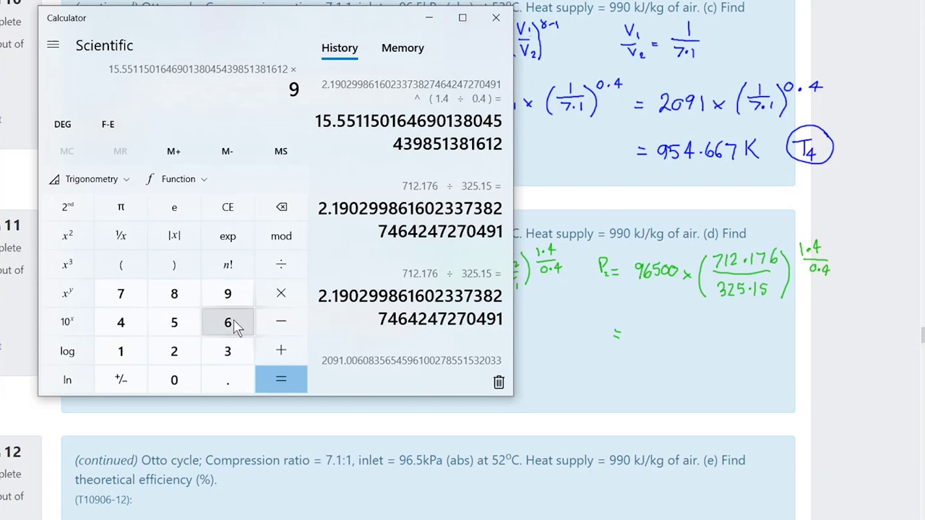
click(230, 324)
click(174, 324)
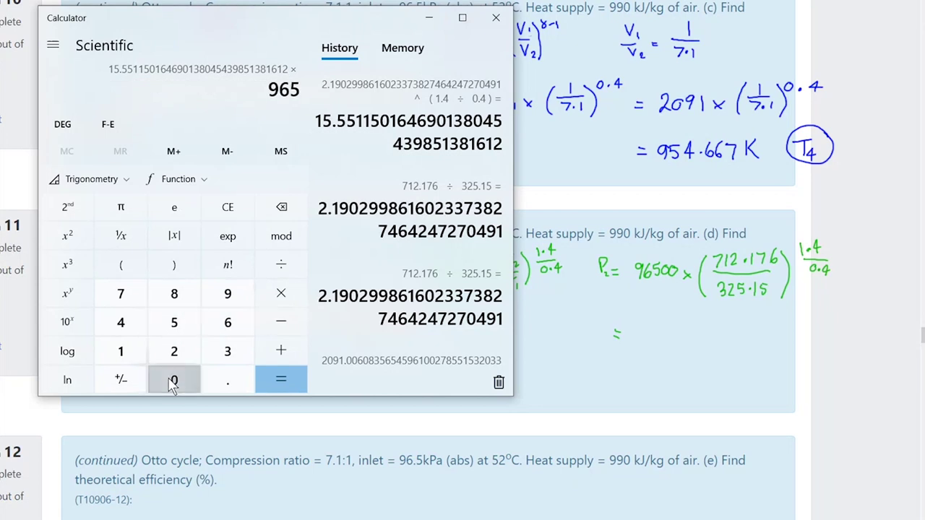
double_click(173, 380)
click(276, 378)
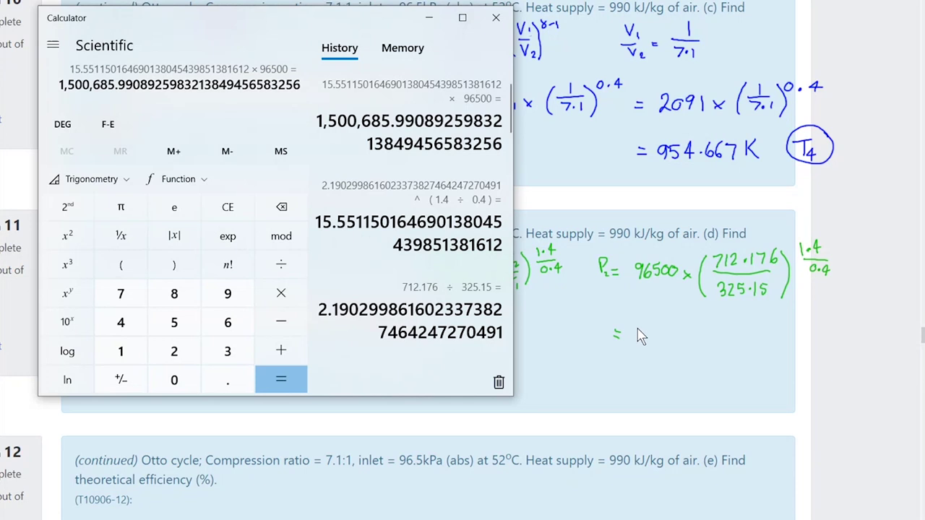
Back on the quiz, handwrite 'P2 = 1500686 Pa' in green after the '=' and loop around it.
click(636, 329)
mouse_move(635, 325)
mouse_down()
mouse_move(633, 339)
mouse_move(652, 327)
mouse_move(679, 341)
mouse_move(684, 326)
mouse_up()
mouse_move(696, 325)
mouse_down()
mouse_move(691, 341)
mouse_move(706, 342)
mouse_up()
drag(706, 326, 719, 341)
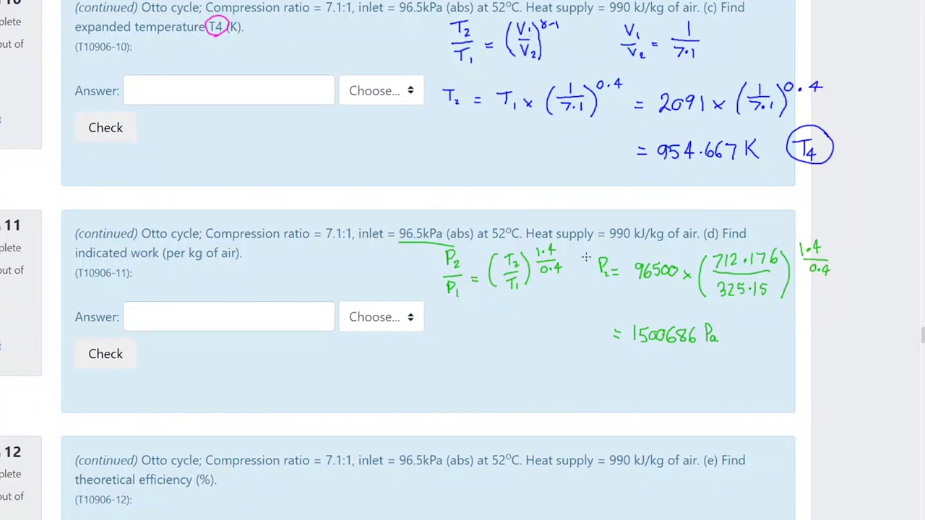
drag(589, 323, 601, 339)
mouse_move(711, 316)
mouse_down()
mouse_move(610, 304)
mouse_move(575, 327)
mouse_move(609, 349)
mouse_move(675, 354)
mouse_move(727, 338)
mouse_move(692, 307)
mouse_up()
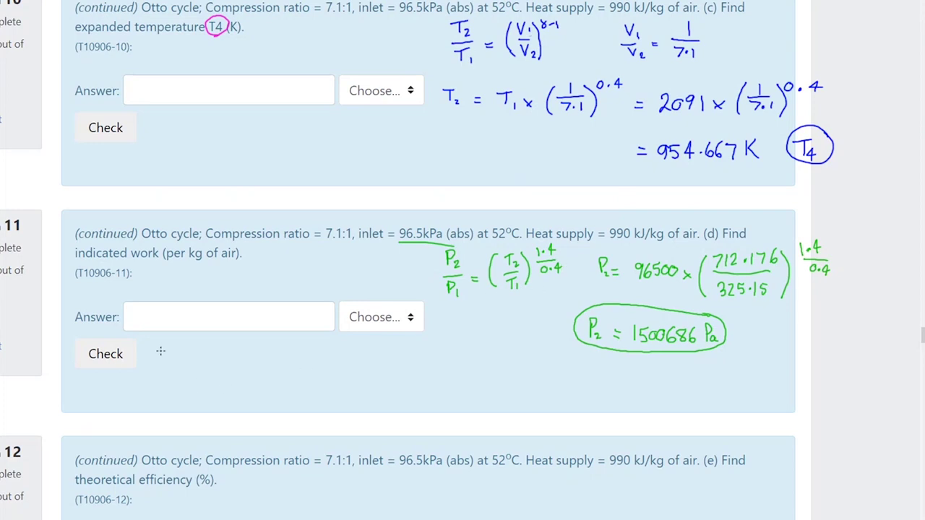
Write a green P beside the Check button and review the workings for questions 10, 9 and 8.
mouse_move(144, 338)
mouse_down()
mouse_move(144, 352)
mouse_move(148, 345)
mouse_up()
scroll(922, 336, up, 5)
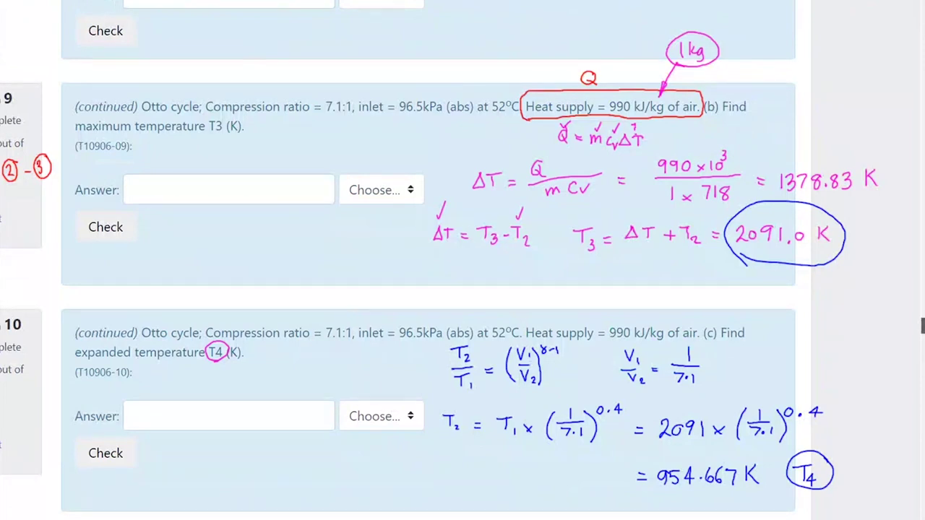
scroll(923, 327, up, 2)
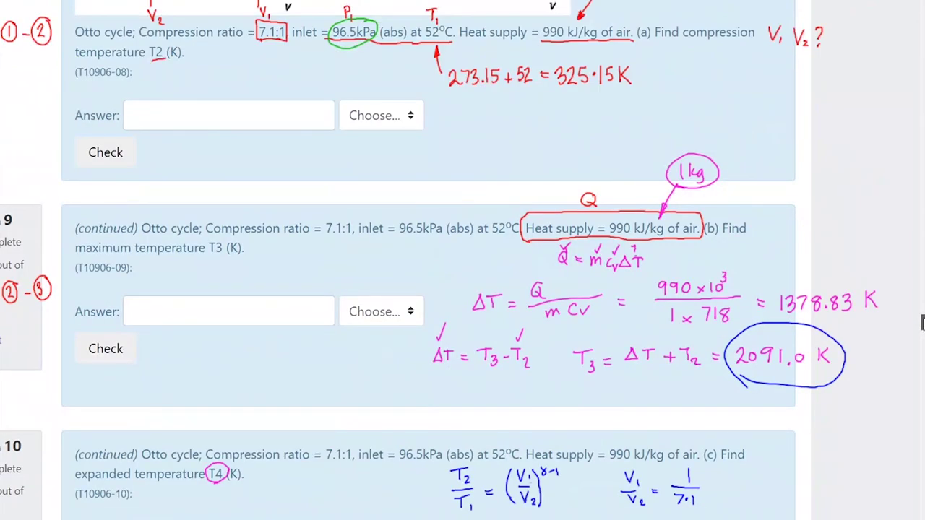
scroll(922, 323, up, 1)
scroll(923, 326, down, 3)
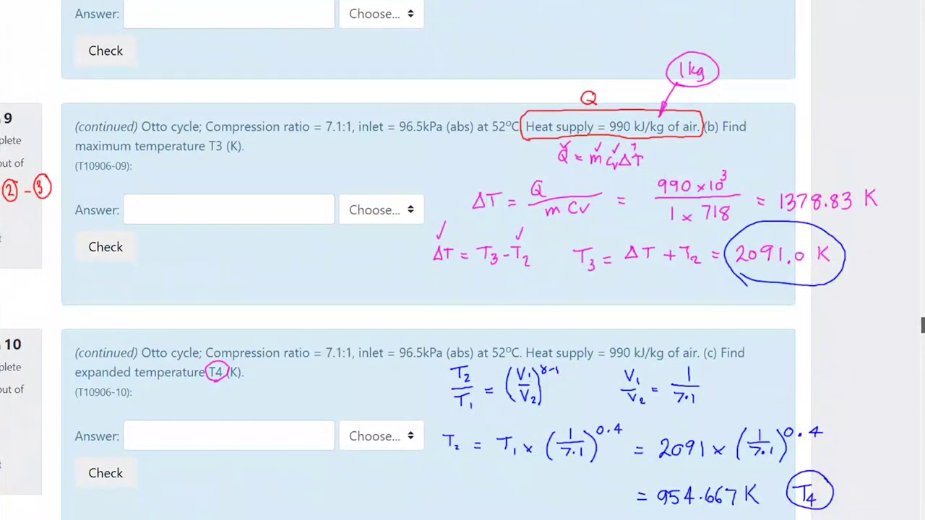
scroll(923, 326, up, 9)
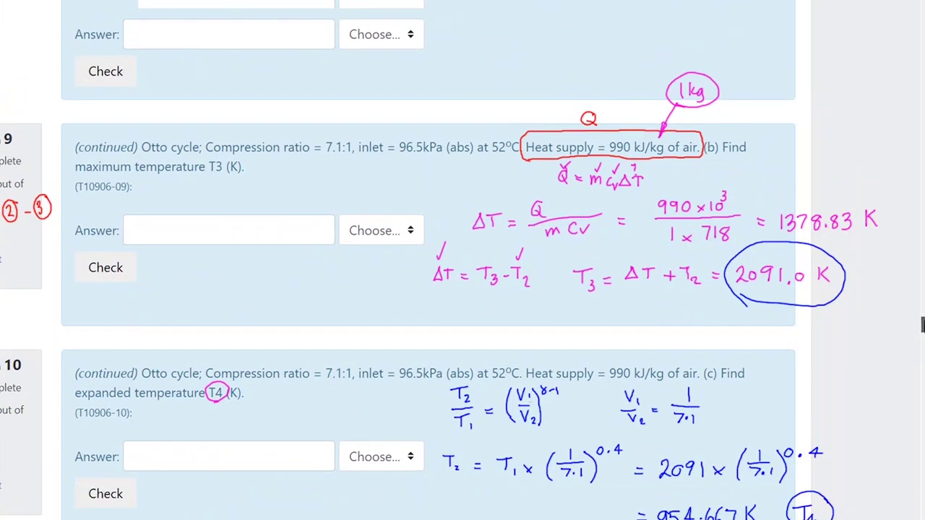
scroll(923, 311, up, 1)
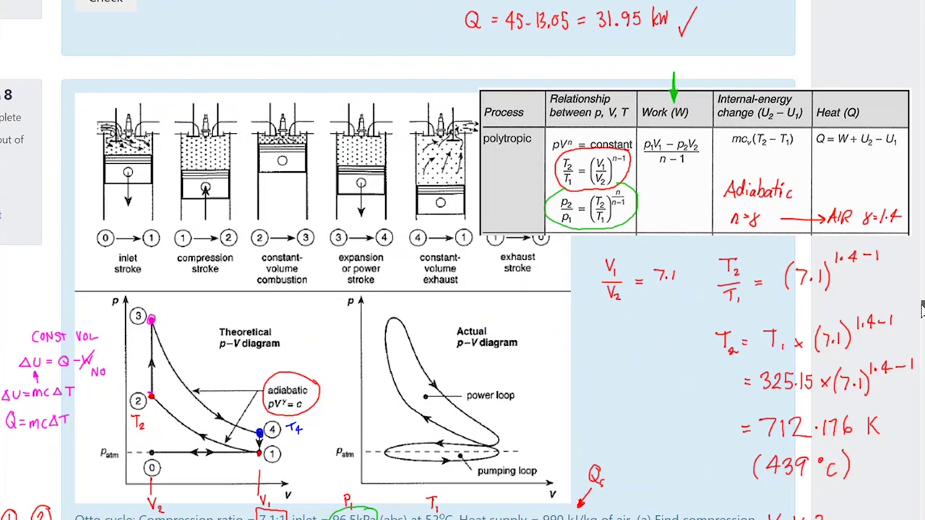
scroll(922, 309, down, 2)
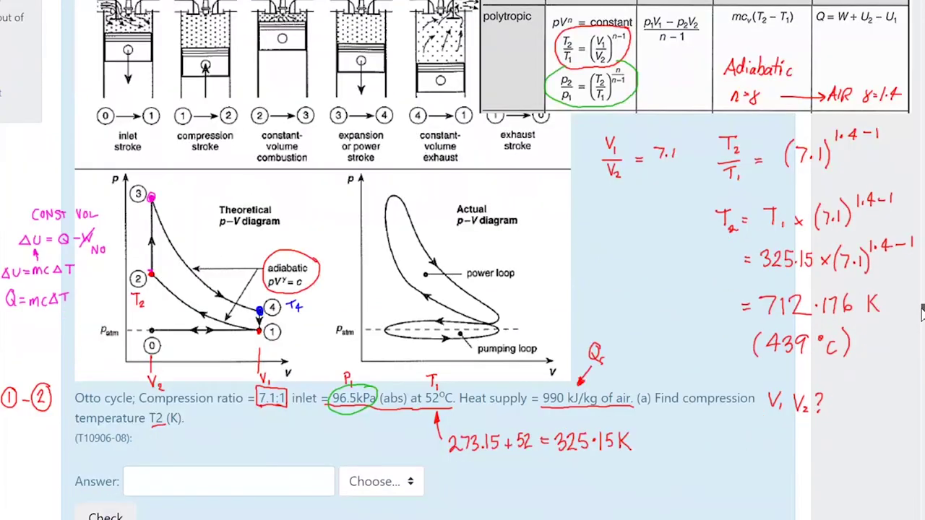
scroll(921, 309, down, 1)
Consult the formula sheet's process table, then bring the pasted table into view on the quiz page.
key(alt+Tab)
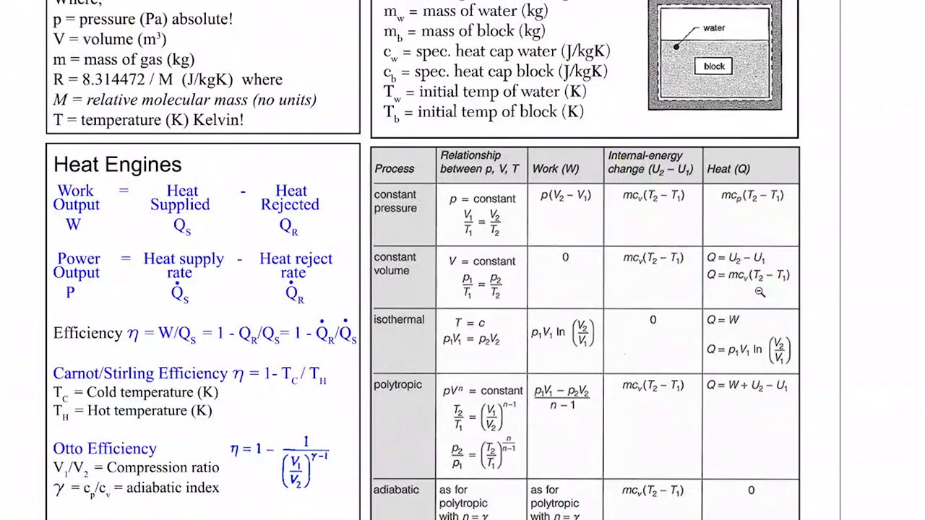
key(alt+Tab)
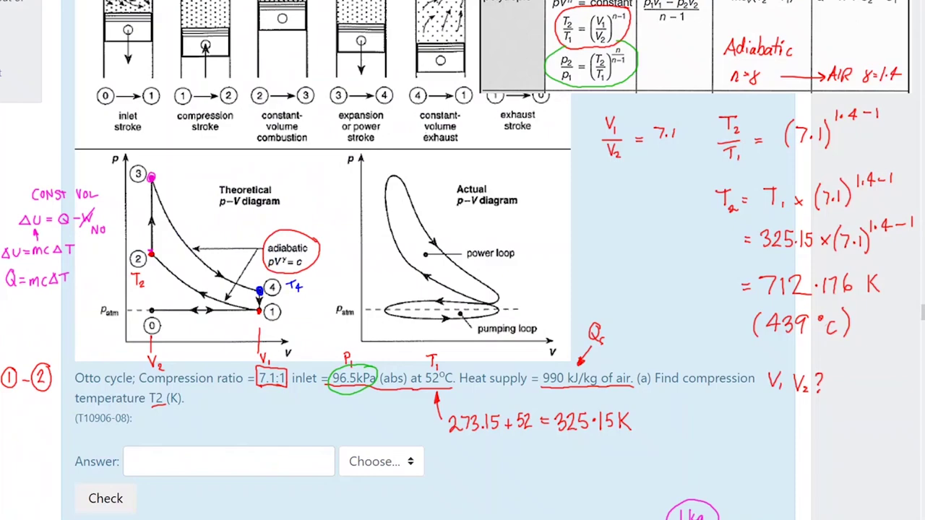
scroll(912, 310, down, 1)
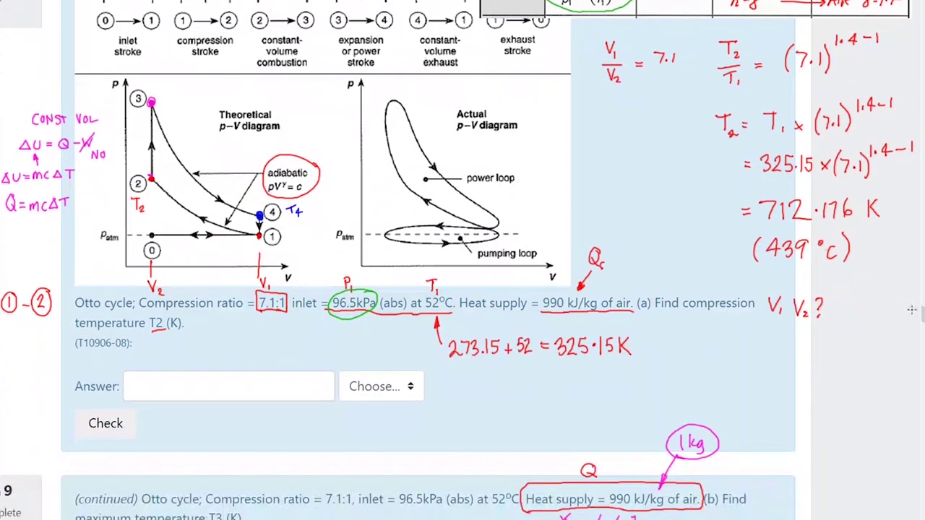
drag(921, 310, 921, 334)
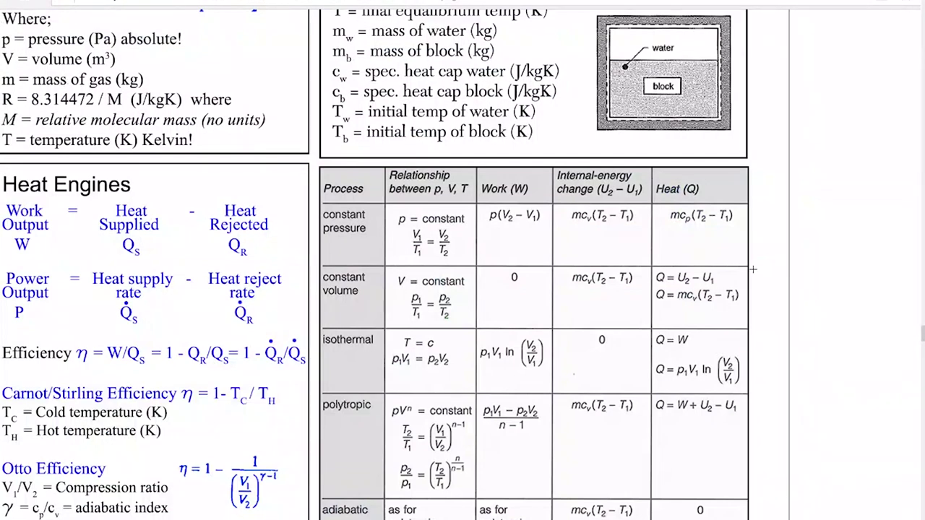
Keep only the table's top rows down to constant volume, deleting everything else.
drag(753, 265, 320, 333)
drag(751, 164, 318, 329)
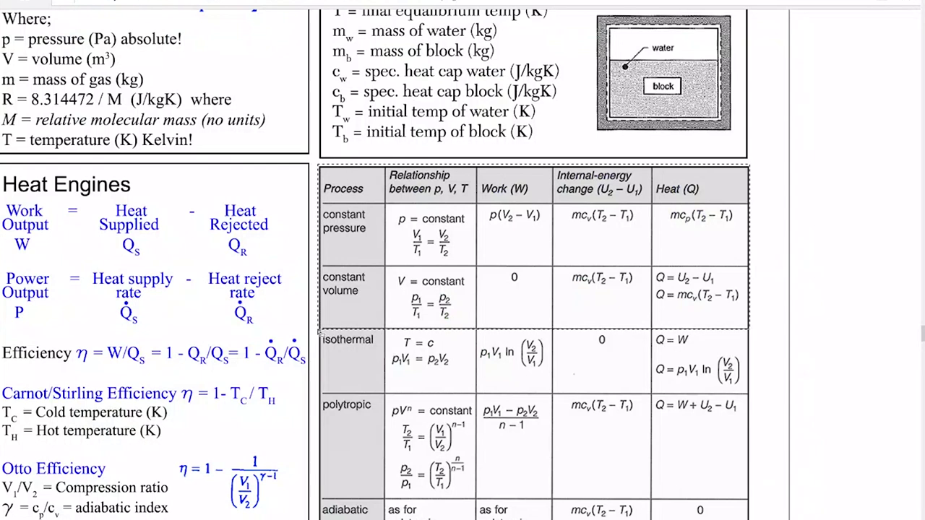
key(alt+s)
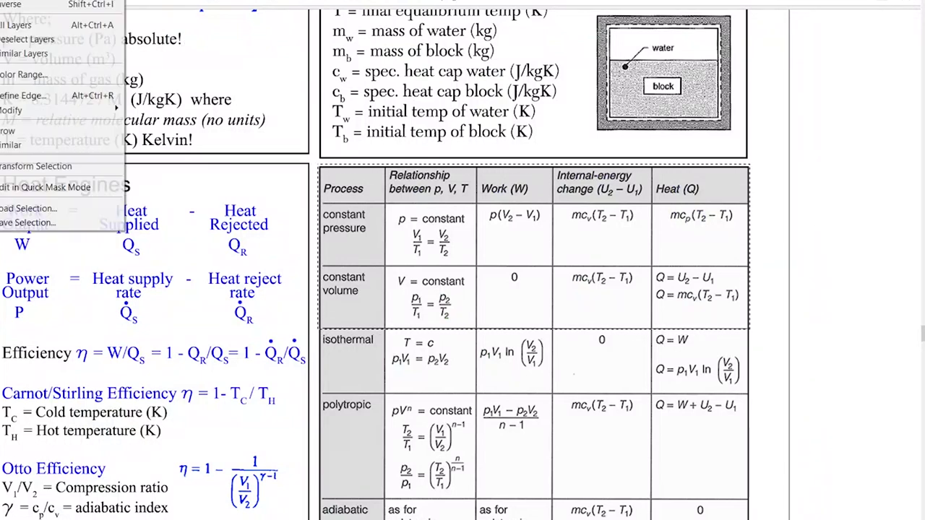
click(21, 5)
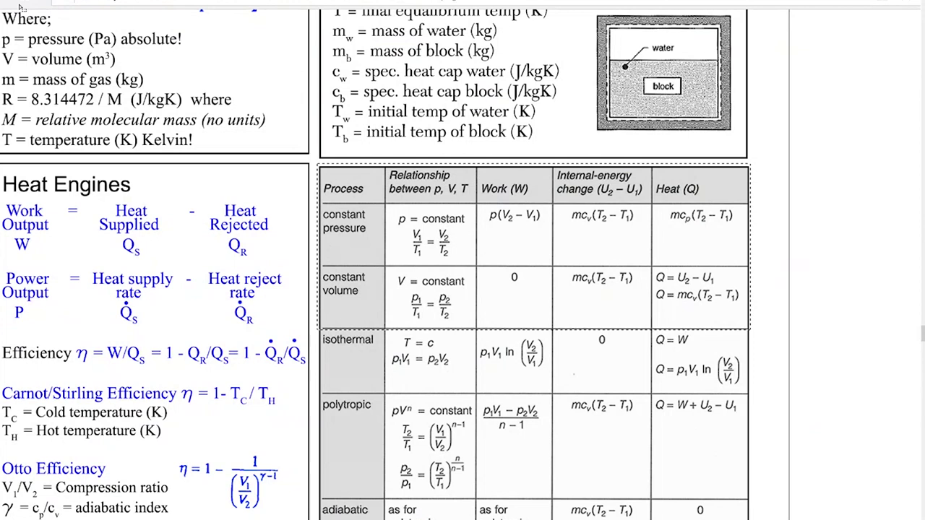
key(Delete)
key(ctrl+d)
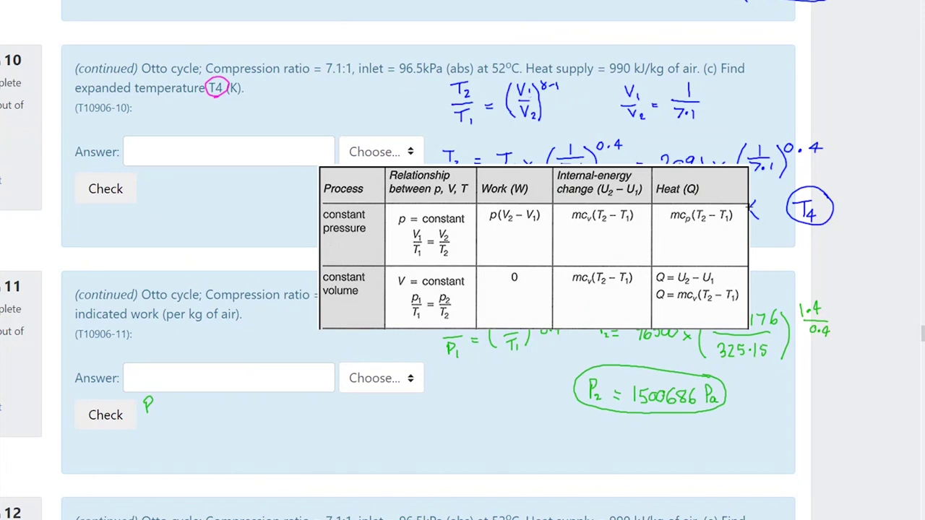
Delete the constant-pressure row from the pasted table.
drag(748, 206, 301, 264)
key(Delete)
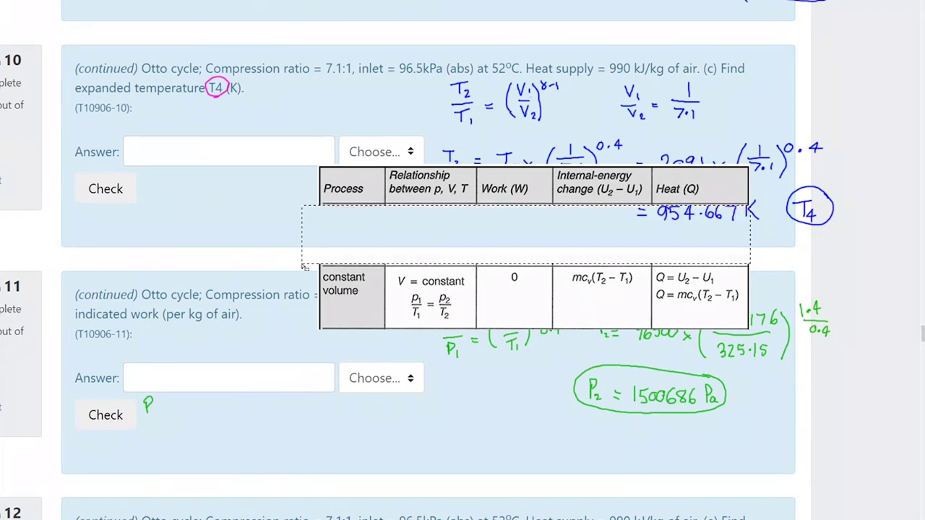
key(Escape)
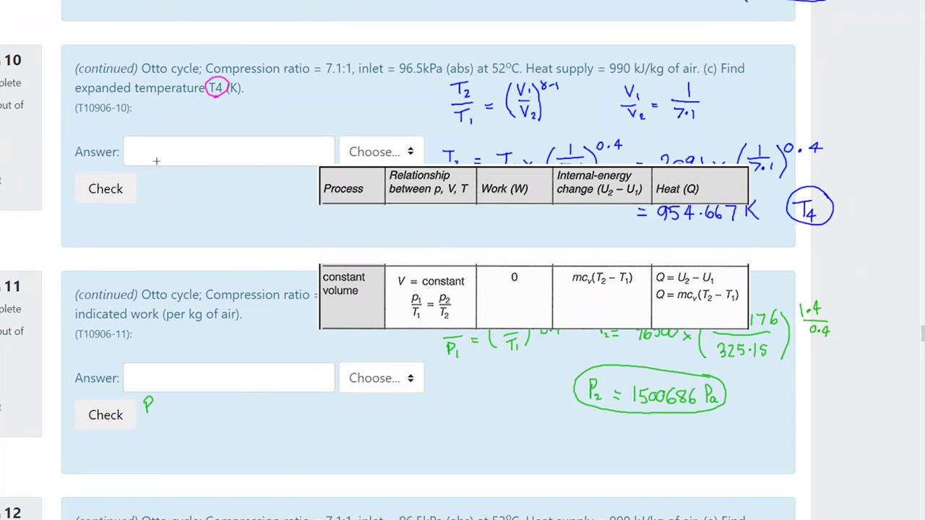
Join the header strip to the constant-volume row and shift the table left beside question 10.
click(699, 185)
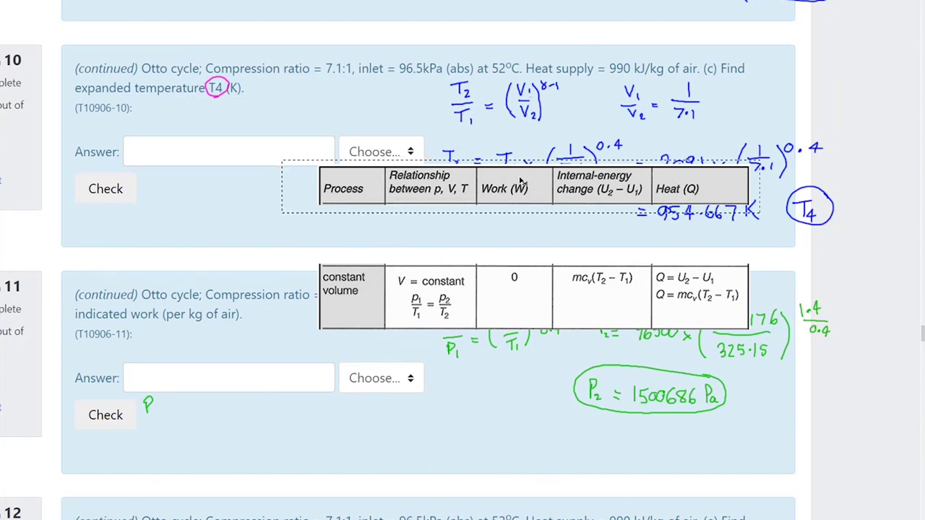
drag(519, 185, 519, 244)
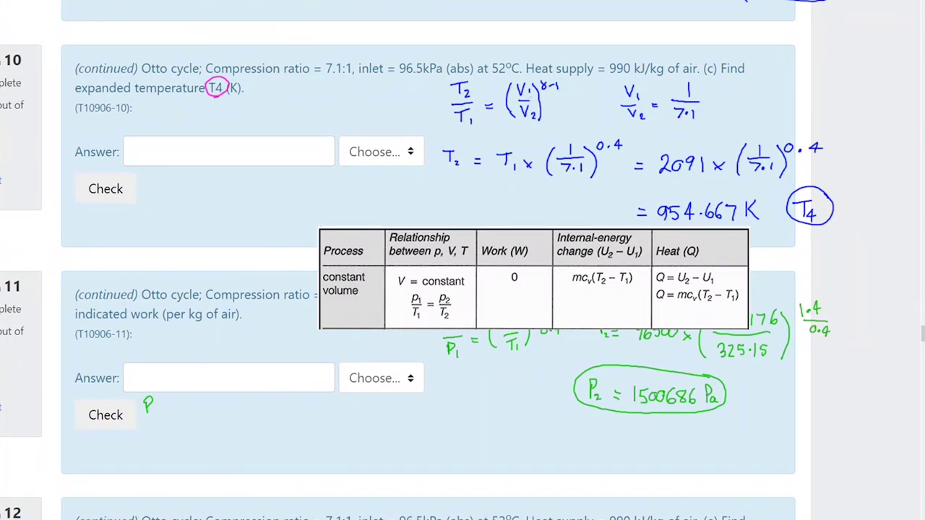
drag(458, 258, 221, 205)
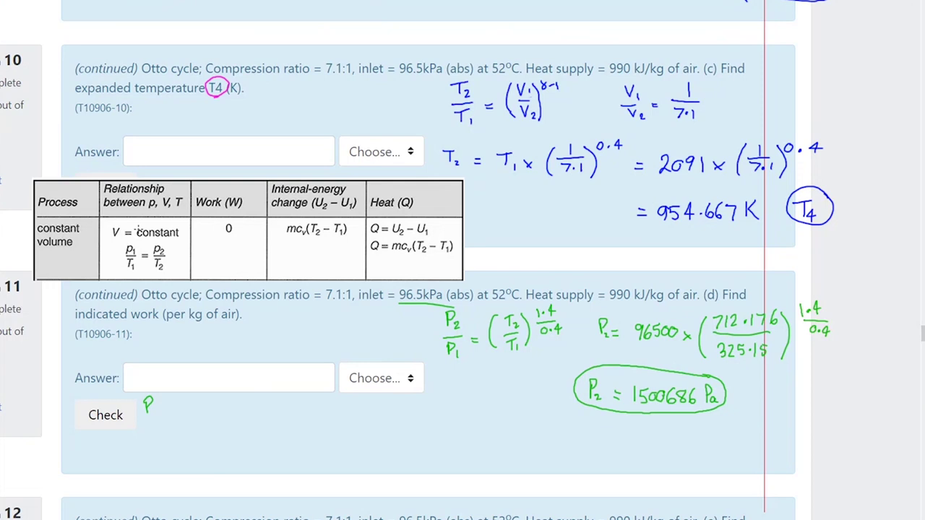
Circle p1/T1 = p2/T2 in the table and start writing P2/T2 = P3/T3 under question 11.
mouse_move(176, 245)
mouse_down()
mouse_move(118, 247)
mouse_move(114, 266)
mouse_move(155, 276)
mouse_move(180, 260)
mouse_move(175, 248)
mouse_up()
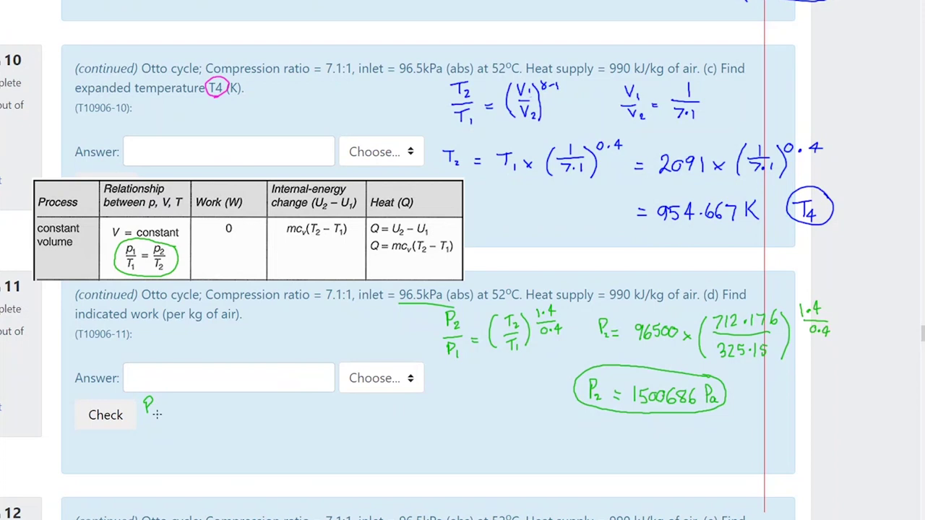
drag(154, 407, 154, 416)
mouse_move(138, 427)
mouse_down()
mouse_move(156, 426)
mouse_move(157, 442)
mouse_up()
mouse_move(193, 397)
mouse_down()
mouse_move(211, 424)
mouse_move(197, 440)
mouse_move(208, 427)
mouse_up()
Write the rearranged P3 = P2T3/T2 and begin substituting 1500686 ×.
drag(252, 405, 253, 420)
mouse_move(253, 402)
mouse_down()
mouse_move(261, 421)
mouse_move(278, 411)
mouse_up()
mouse_move(268, 416)
mouse_down()
mouse_move(296, 416)
mouse_move(297, 407)
mouse_move(307, 414)
mouse_move(322, 402)
mouse_up()
mouse_move(316, 402)
mouse_down()
mouse_move(325, 418)
mouse_move(310, 435)
mouse_move(318, 430)
mouse_up()
drag(317, 436, 318, 443)
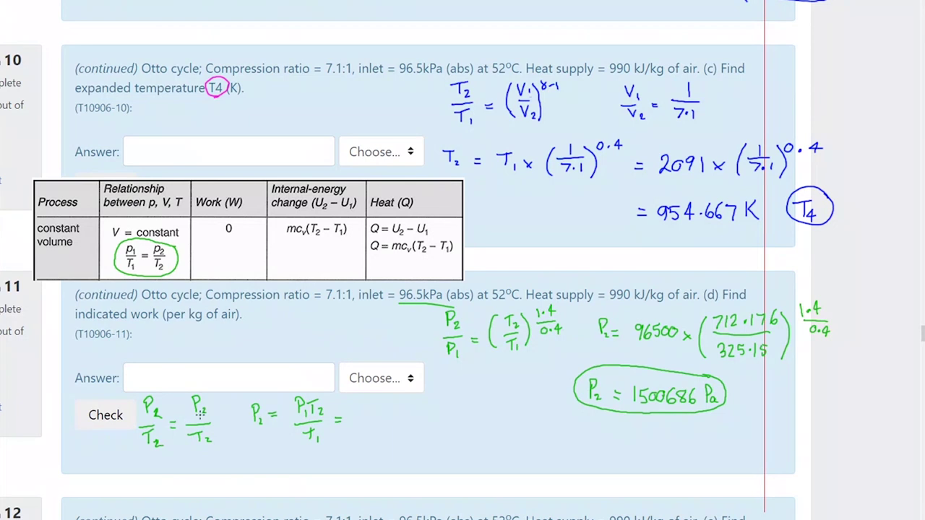
drag(204, 410, 209, 443)
drag(262, 426, 314, 426)
drag(315, 441, 321, 444)
mouse_move(369, 404)
mouse_down()
mouse_move(378, 420)
mouse_move(385, 405)
mouse_move(434, 417)
mouse_up()
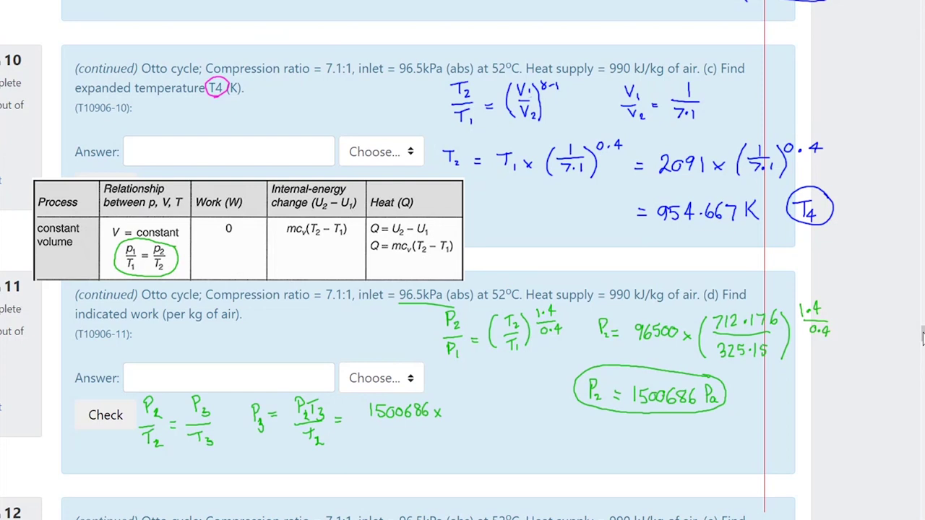
Confirm T3 = 2091 above, then write × 2091 over a 712.176 denominator.
scroll(922, 336, up, 5)
scroll(922, 330, up, 1)
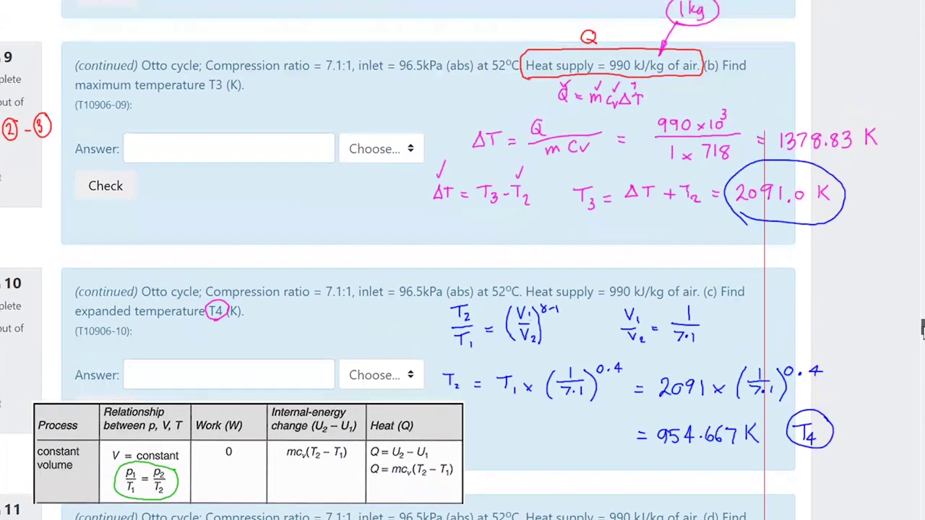
scroll(923, 330, down, 10)
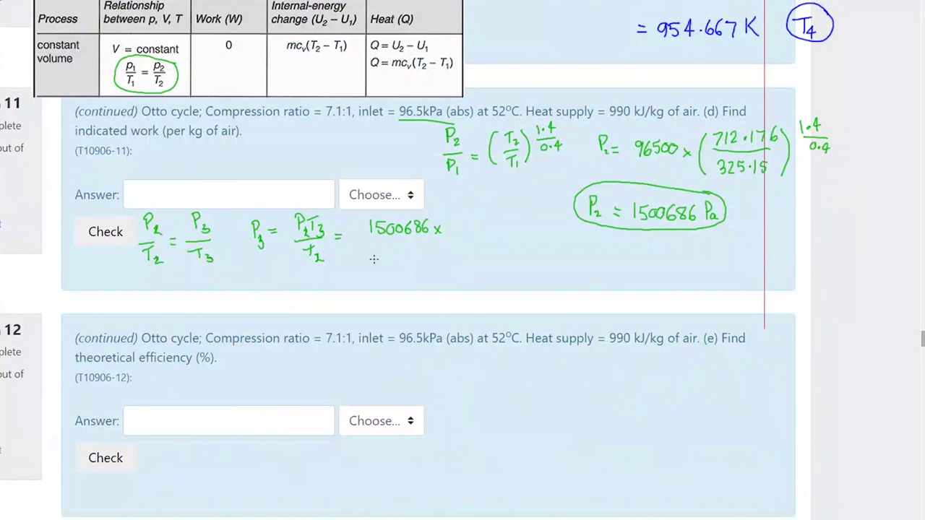
mouse_move(453, 222)
mouse_down()
mouse_move(463, 231)
mouse_move(482, 221)
mouse_up()
drag(369, 242, 487, 242)
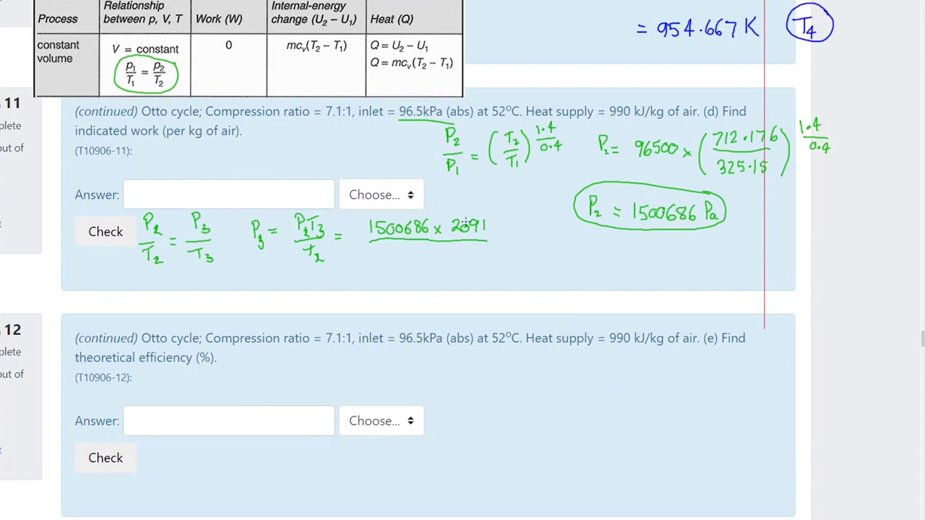
mouse_move(922, 344)
mouse_down()
mouse_move(923, 316)
mouse_move(922, 338)
mouse_up()
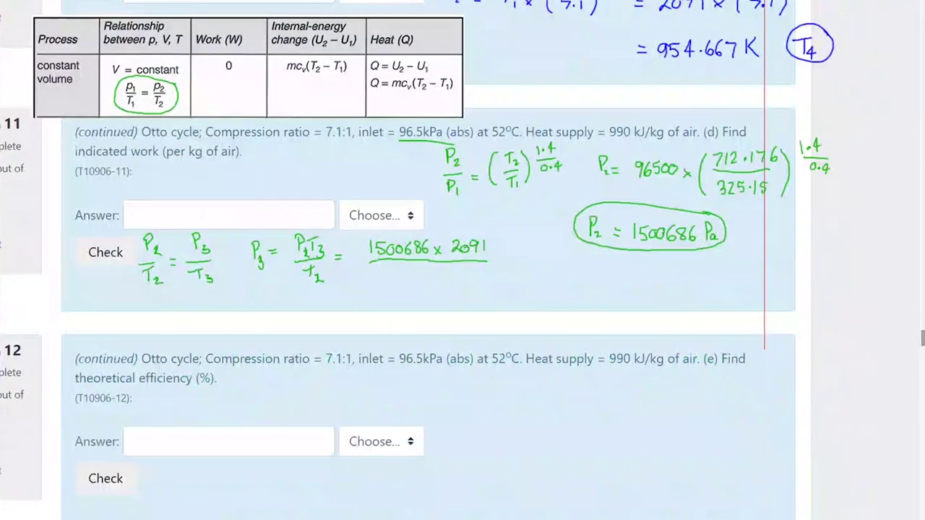
mouse_move(398, 273)
mouse_down()
mouse_move(410, 271)
mouse_move(403, 284)
mouse_move(449, 279)
mouse_up()
click(426, 282)
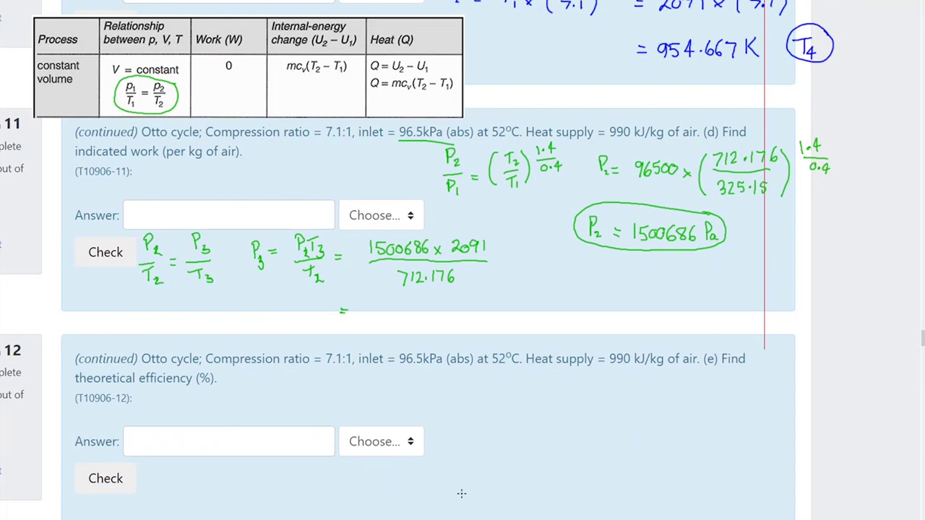
key(alt+Tab)
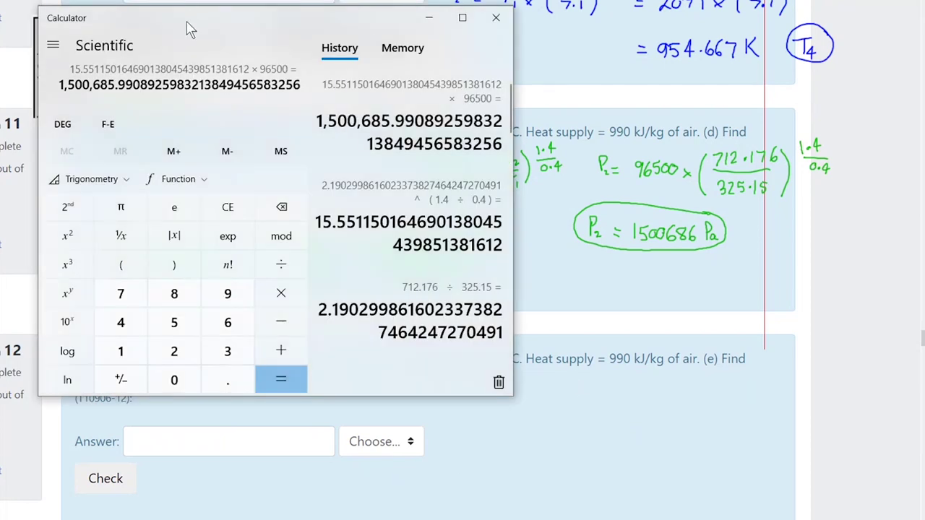
Compute 1,500,685.99 × 2091 ÷ 712.176 in Calculator, giving P3 = 4,406,122.09.
drag(190, 26, 669, 31)
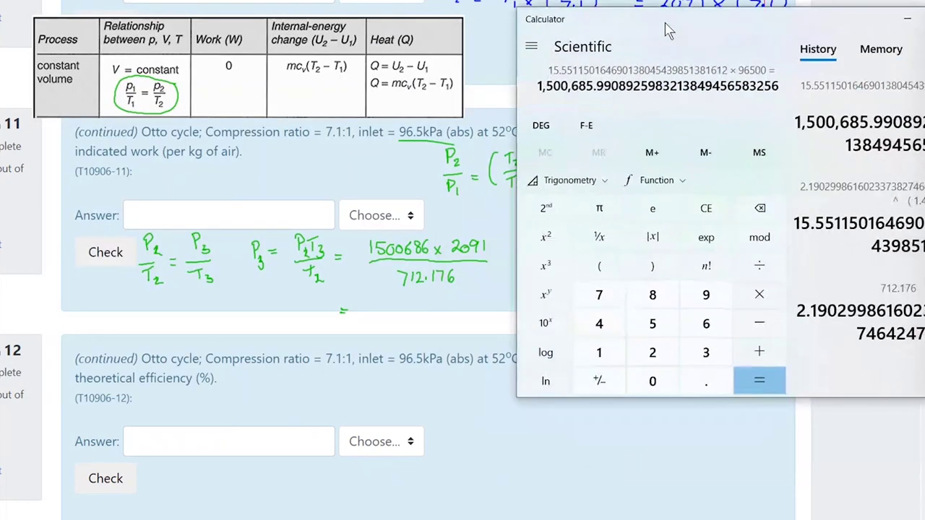
click(760, 296)
text(91)
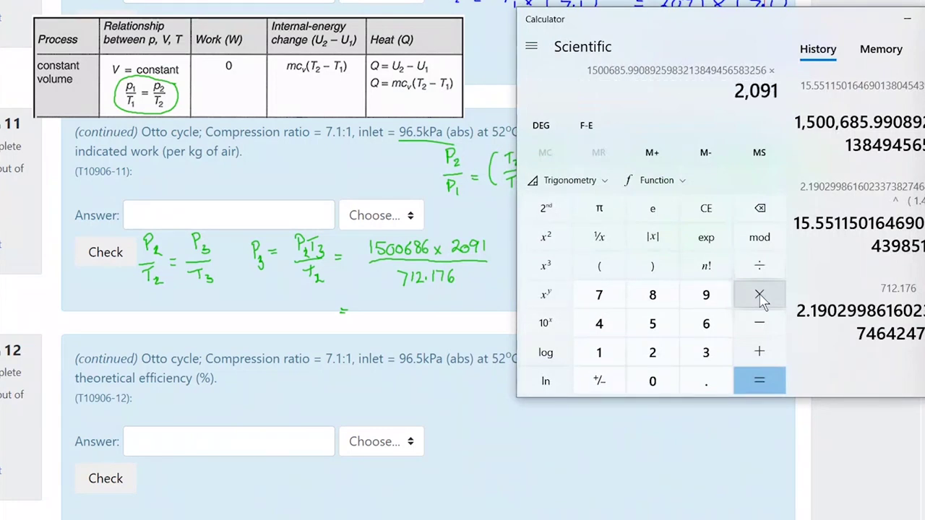
key(Return)
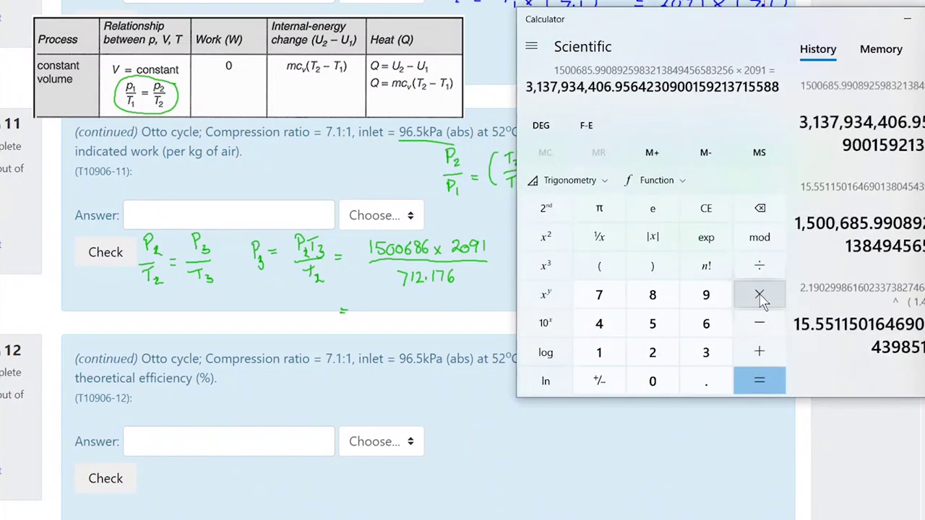
key(slash)
text(712)
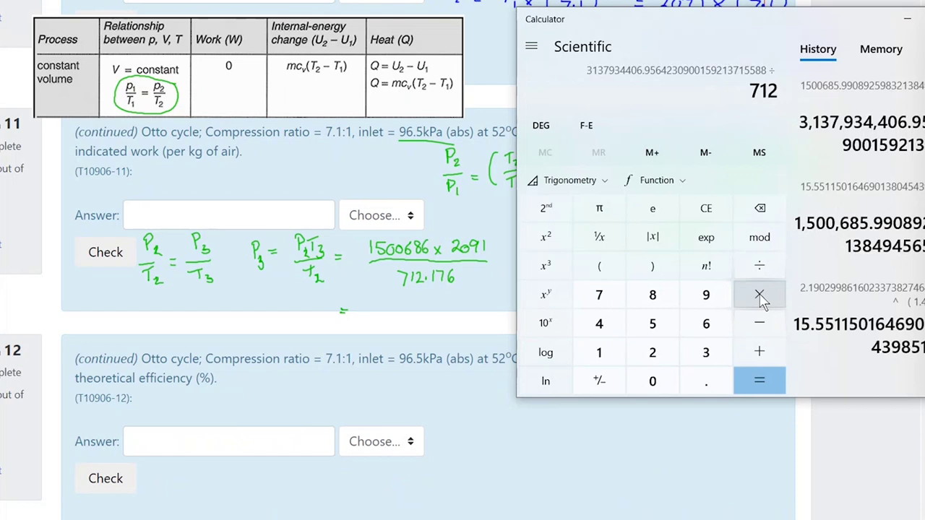
text(.176)
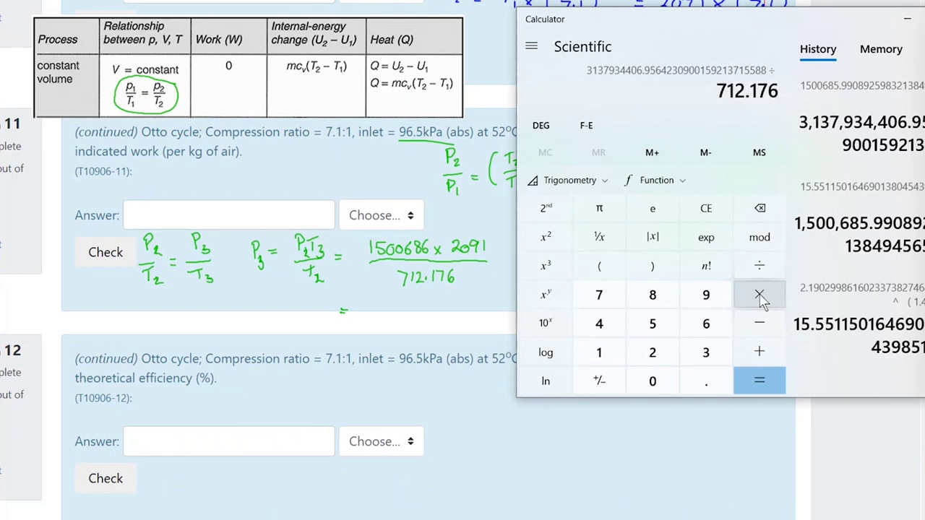
key(Return)
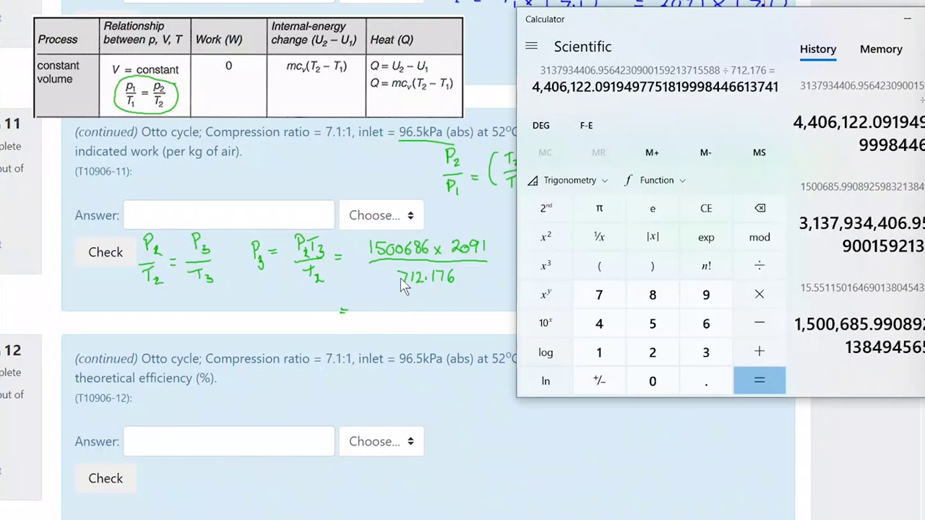
Write = 4406122 Pa to finish the P3 working.
click(361, 313)
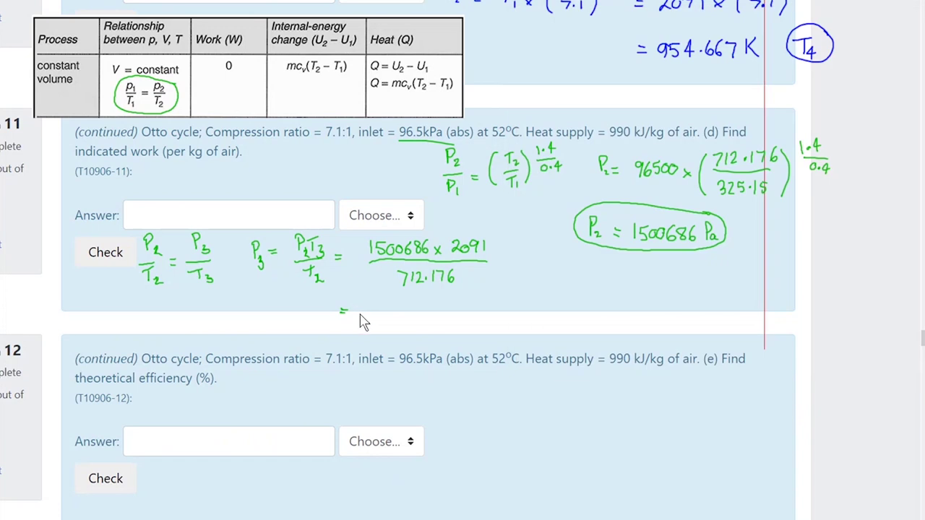
mouse_move(363, 299)
mouse_down()
mouse_move(362, 315)
mouse_move(389, 303)
mouse_move(415, 316)
mouse_move(443, 314)
mouse_up()
drag(444, 302, 466, 314)
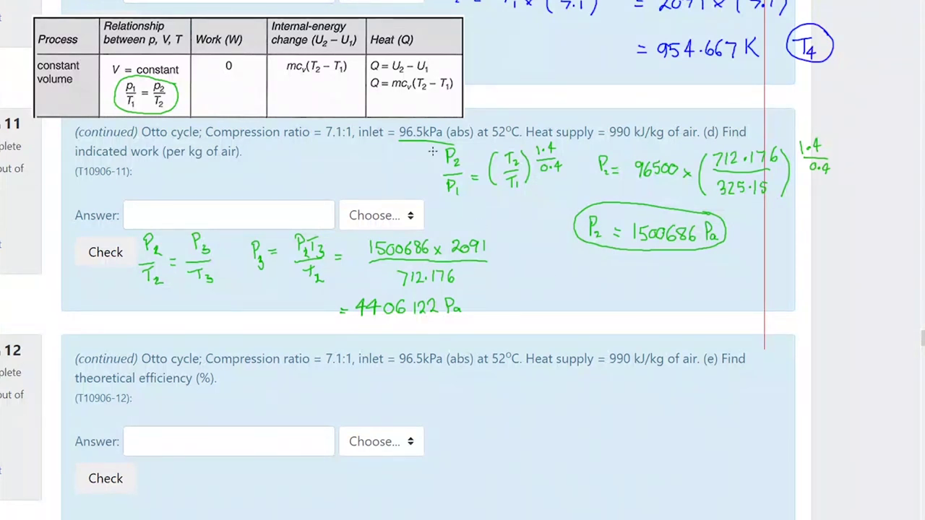
Draw boundary lines around the P2 and P3 workings and label the next step P4.
mouse_move(432, 141)
mouse_down()
mouse_move(432, 204)
mouse_move(529, 244)
mouse_move(615, 253)
mouse_move(821, 245)
mouse_up()
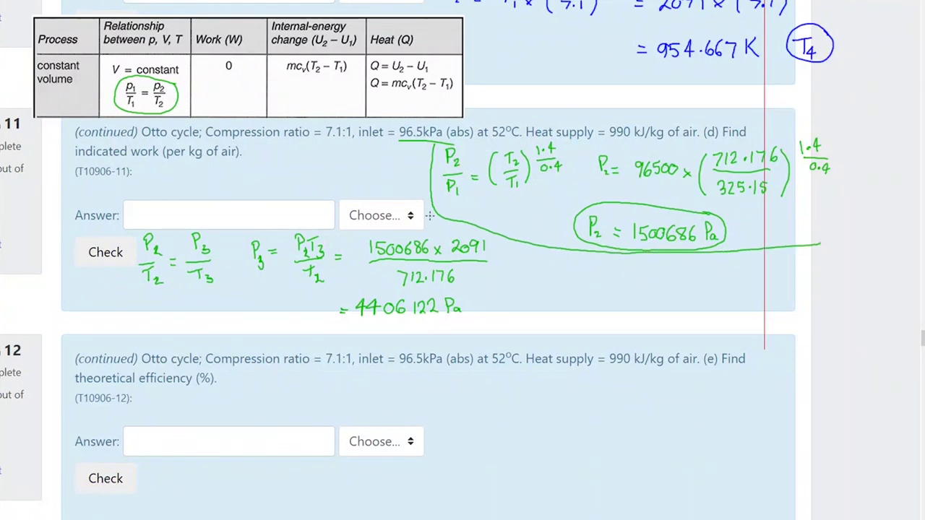
mouse_move(482, 230)
mouse_down()
mouse_move(495, 241)
mouse_move(487, 318)
mouse_move(246, 329)
mouse_move(105, 292)
mouse_move(119, 229)
mouse_move(136, 231)
mouse_up()
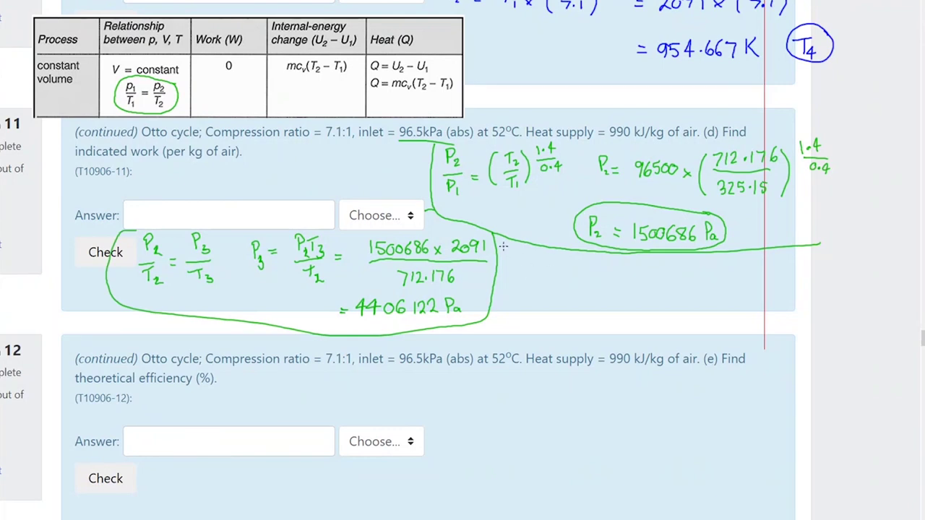
drag(504, 246, 513, 261)
Write P4/P3 = (T4/T3)^(1.4/0.4), start P4 =, and label 4406122 Pa as P3.
mouse_move(541, 272)
mouse_down()
mouse_move(553, 277)
mouse_move(540, 301)
mouse_move(552, 304)
mouse_up()
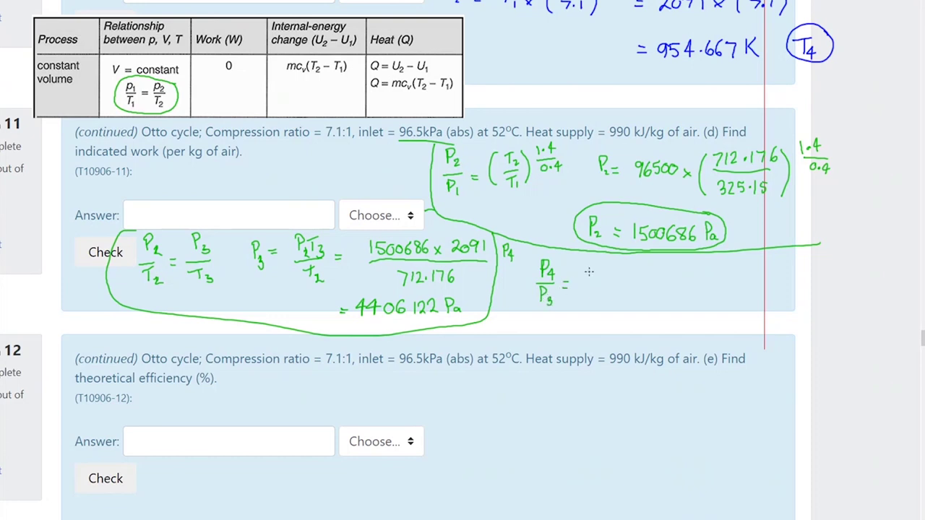
mouse_move(584, 268)
mouse_down()
mouse_move(594, 266)
mouse_move(589, 277)
mouse_move(602, 287)
mouse_move(578, 304)
mouse_move(613, 303)
mouse_up()
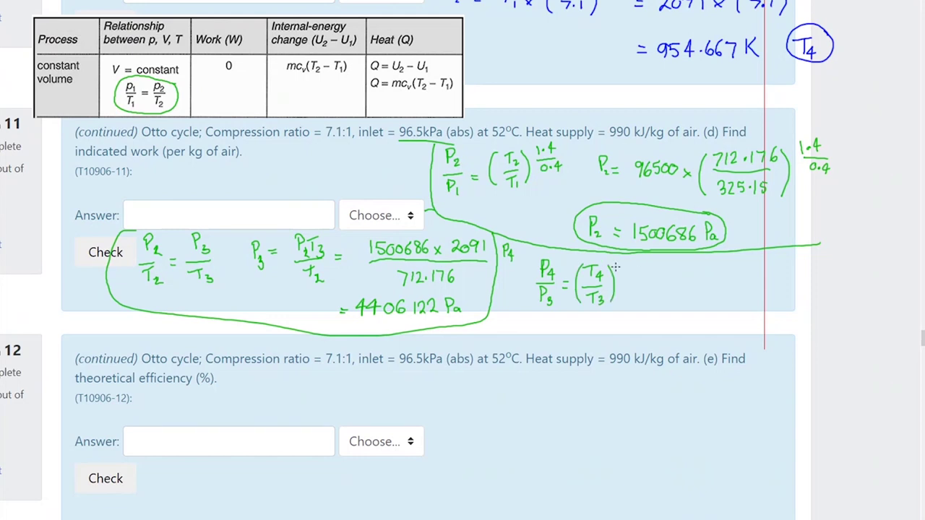
drag(619, 262, 636, 282)
mouse_move(674, 275)
mouse_down()
mouse_move(675, 295)
mouse_move(677, 284)
mouse_move(686, 295)
mouse_move(699, 283)
mouse_up()
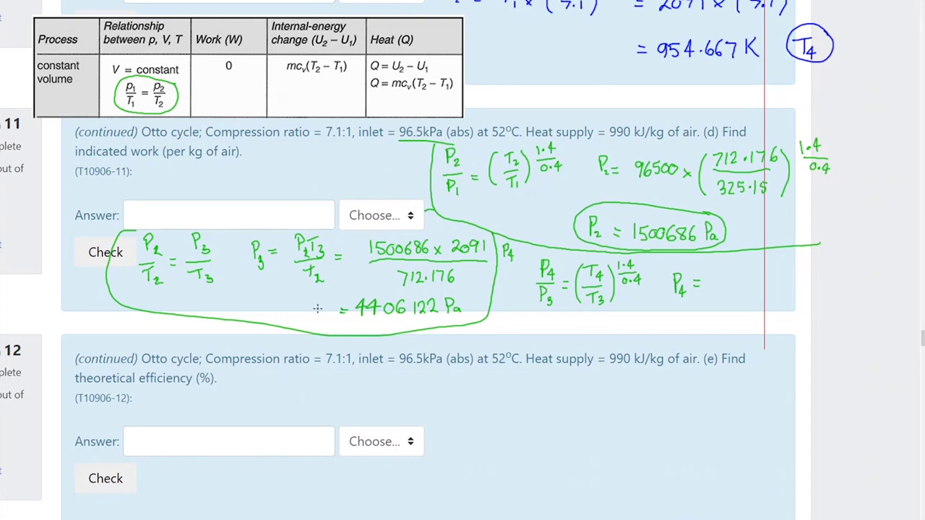
drag(311, 302, 311, 318)
mouse_move(311, 302)
mouse_down()
mouse_move(325, 315)
mouse_move(318, 325)
mouse_up()
Substitute 4406122 × 954.667 over a fraction bar after P4 =.
mouse_move(716, 273)
mouse_down()
mouse_move(720, 289)
mouse_move(736, 277)
mouse_move(754, 291)
mouse_move(789, 290)
mouse_up()
drag(789, 281, 780, 291)
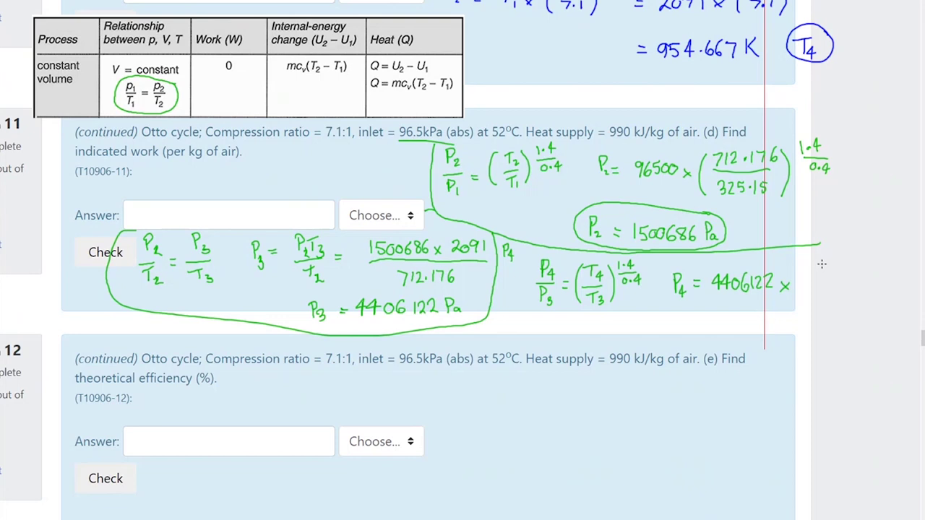
mouse_move(822, 264)
mouse_down()
mouse_move(821, 274)
mouse_move(834, 264)
mouse_move(845, 270)
mouse_up()
mouse_move(843, 263)
mouse_down()
mouse_move(843, 276)
mouse_move(869, 275)
mouse_up()
drag(817, 287, 867, 283)
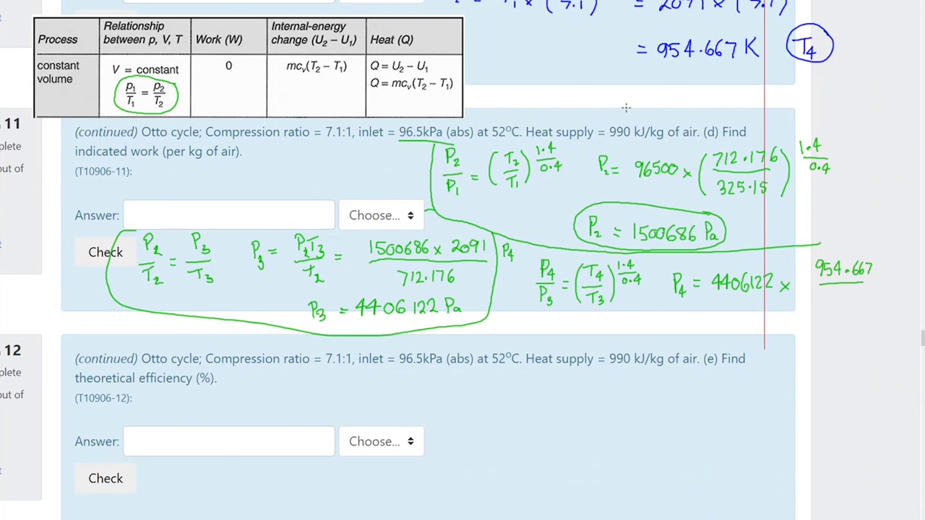
scroll(923, 336, up, 3)
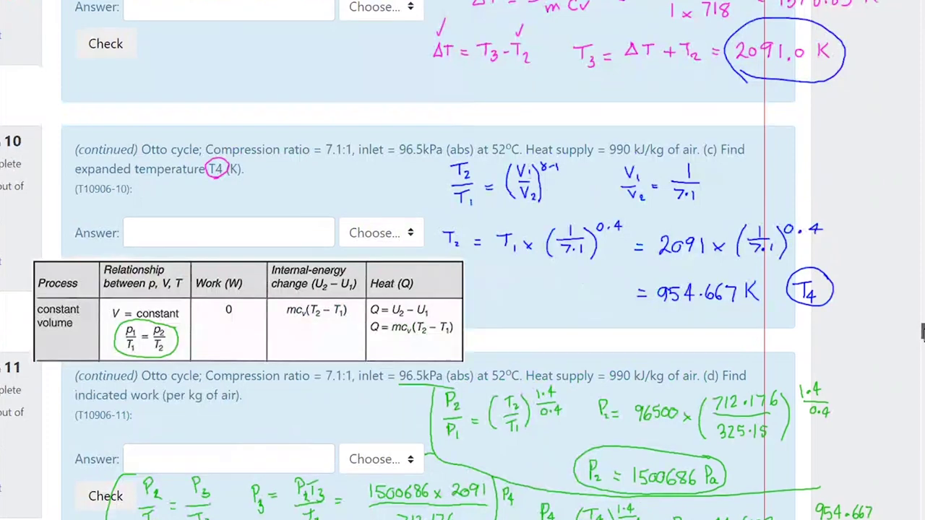
scroll(923, 334, down, 3)
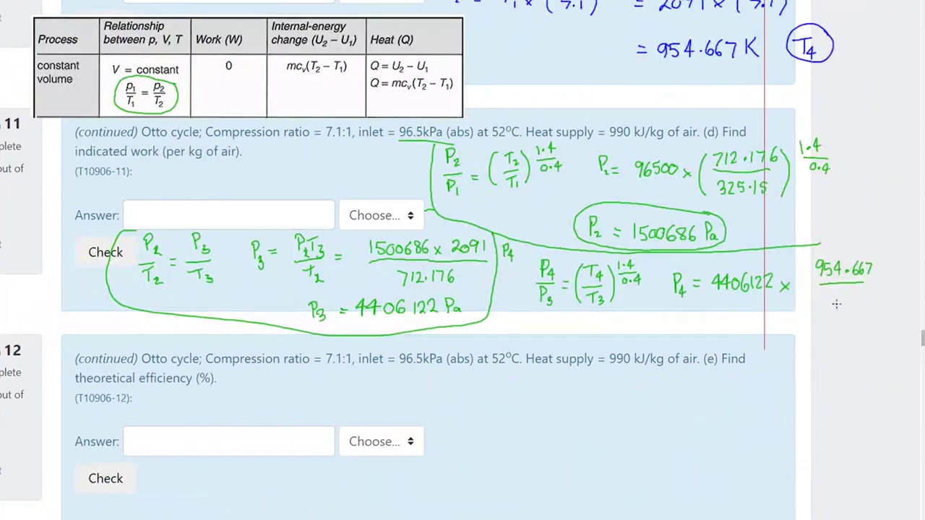
Add the 2091 denominator, brackets, the 1.4/0.4 exponent and a trailing equals sign.
mouse_move(830, 292)
mouse_down()
mouse_move(838, 303)
mouse_move(858, 300)
mouse_up()
mouse_move(820, 259)
mouse_down()
mouse_move(811, 269)
mouse_move(817, 304)
mouse_up()
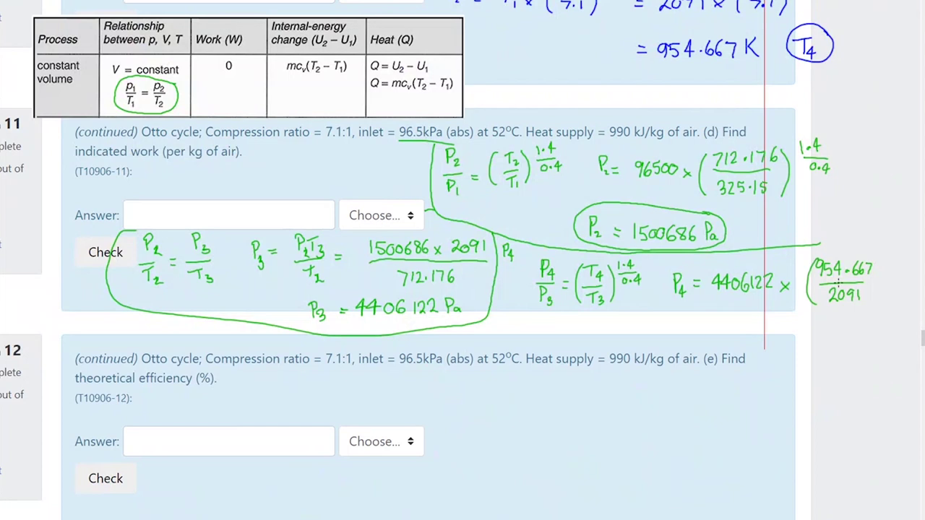
drag(873, 256, 872, 303)
mouse_move(882, 250)
mouse_down()
mouse_move(882, 258)
mouse_move(899, 257)
mouse_move(890, 270)
mouse_move(908, 271)
mouse_up()
click(888, 256)
drag(905, 264, 906, 275)
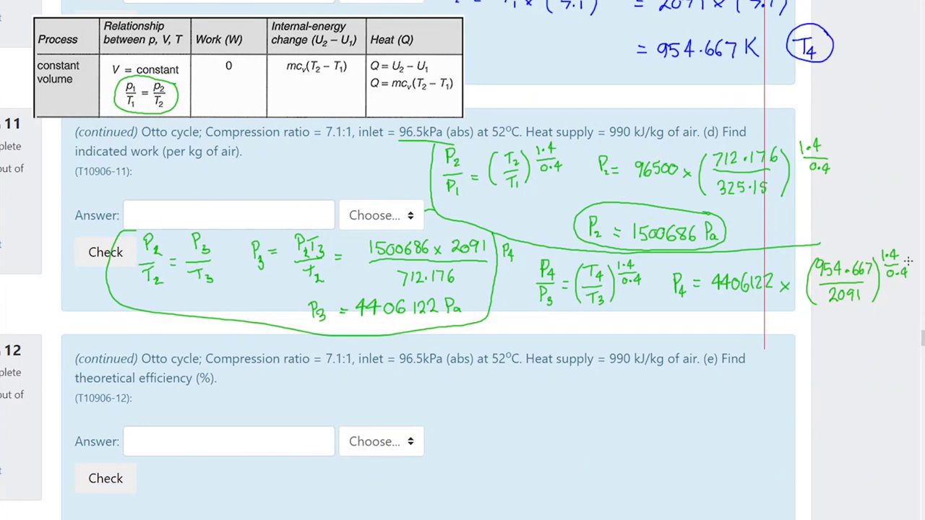
drag(705, 326, 714, 324)
Move Calculator aside and multiply P3 by (954.667 ÷ 2091).
key(alt+Tab)
drag(713, 5, 340, 49)
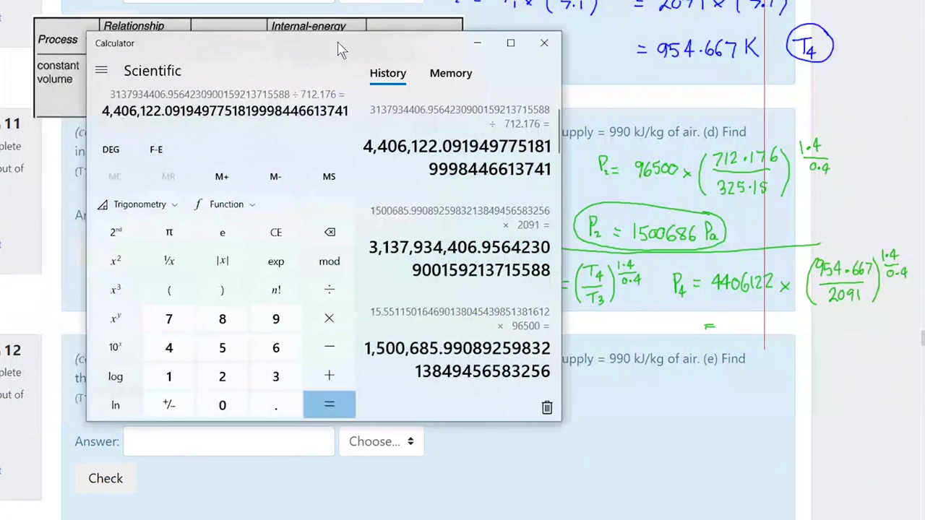
click(327, 320)
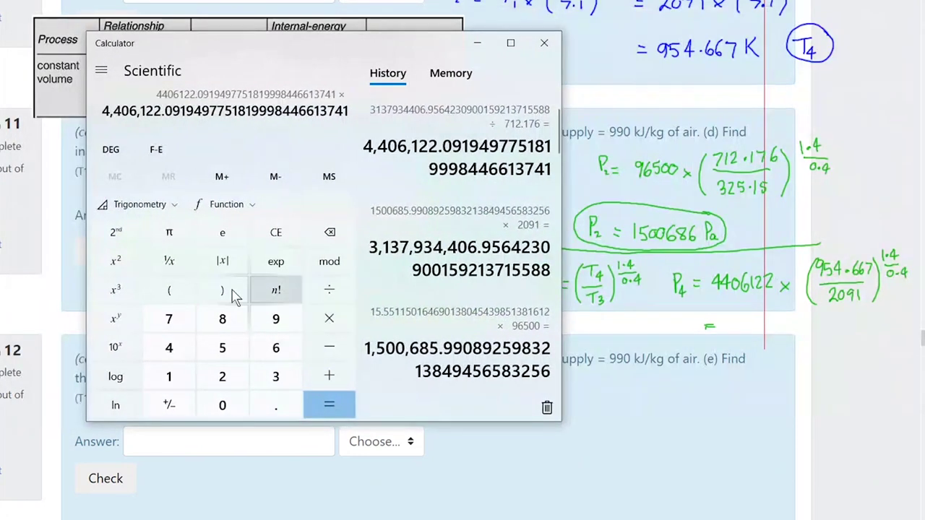
click(172, 292)
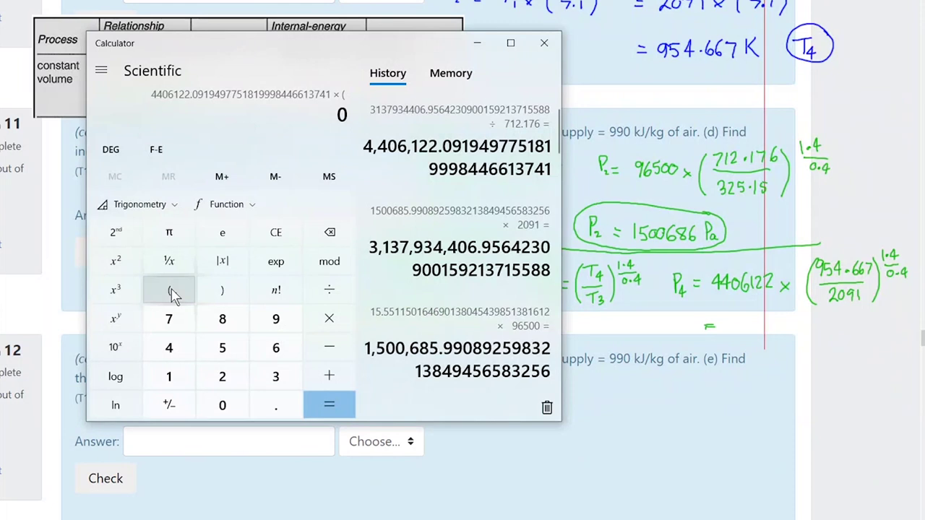
text(954)
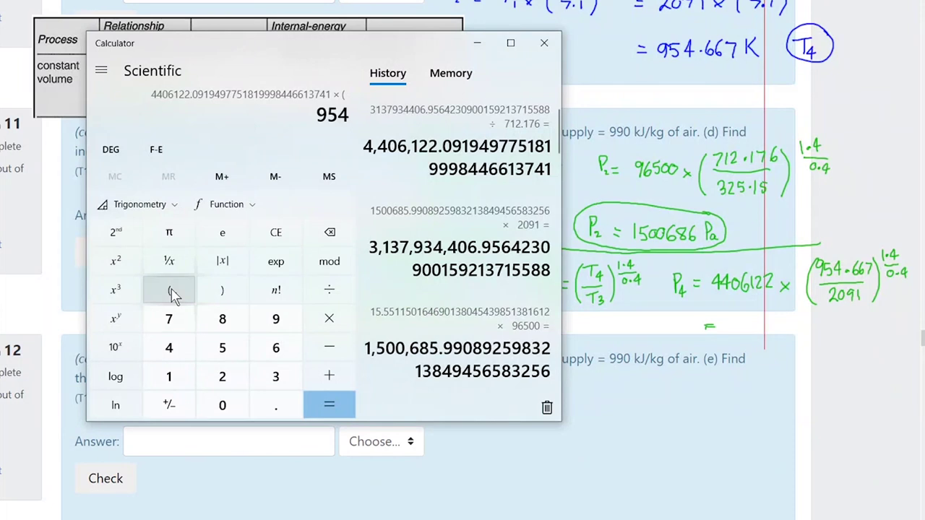
text(.667)
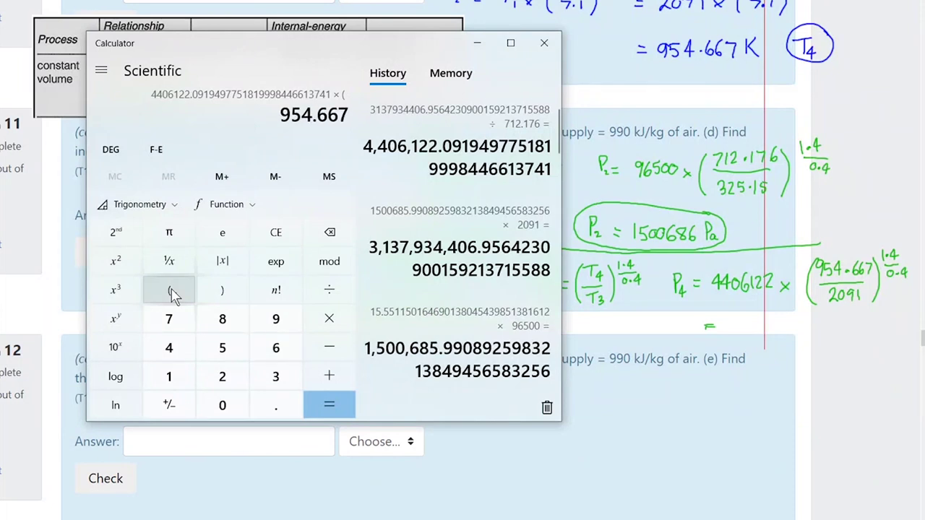
key(slash)
text(2091)
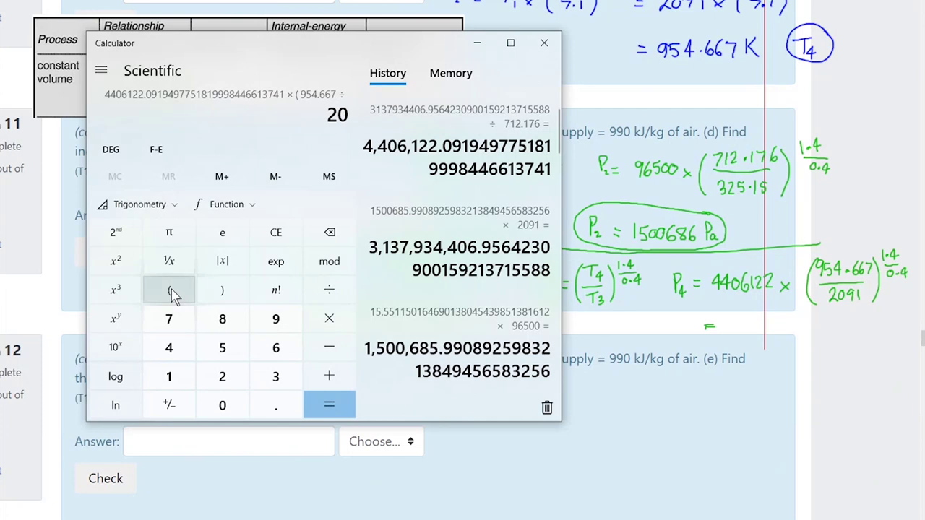
click(222, 291)
Raise the ratio to the power (1.4 ÷ 0.4) and evaluate, giving P4 ≈ 283,334.27.
click(116, 322)
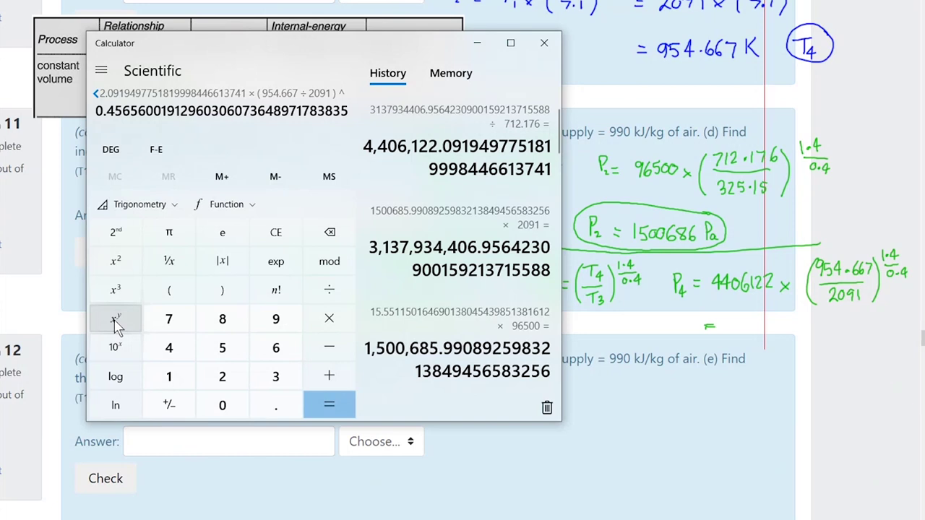
click(171, 296)
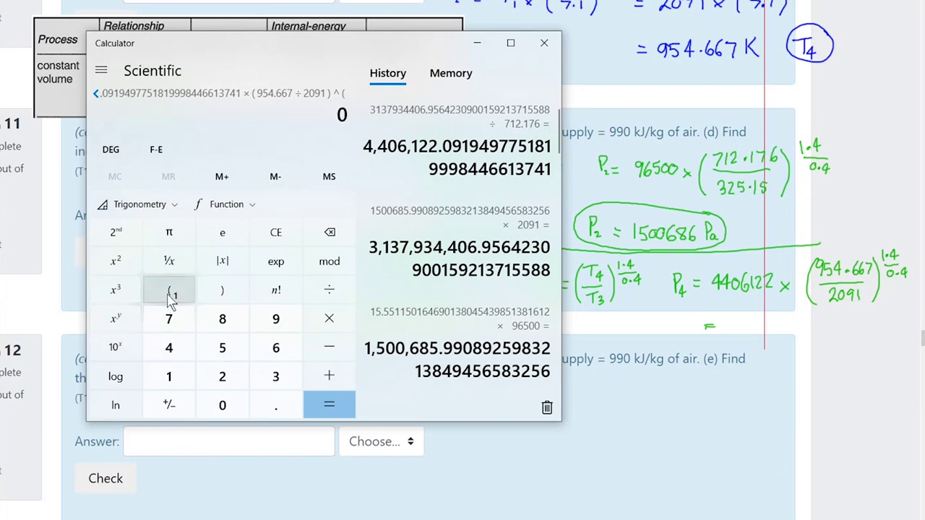
text(1.4/)
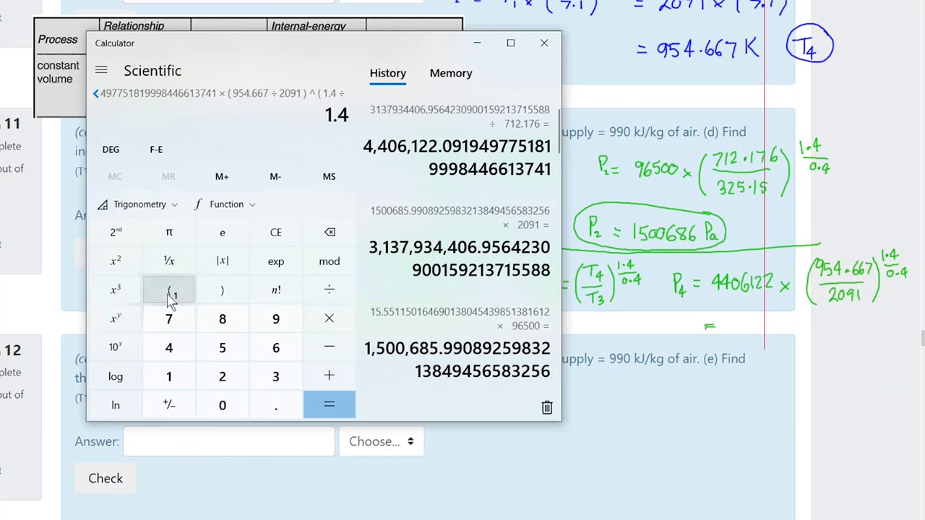
text(0.4)
click(221, 290)
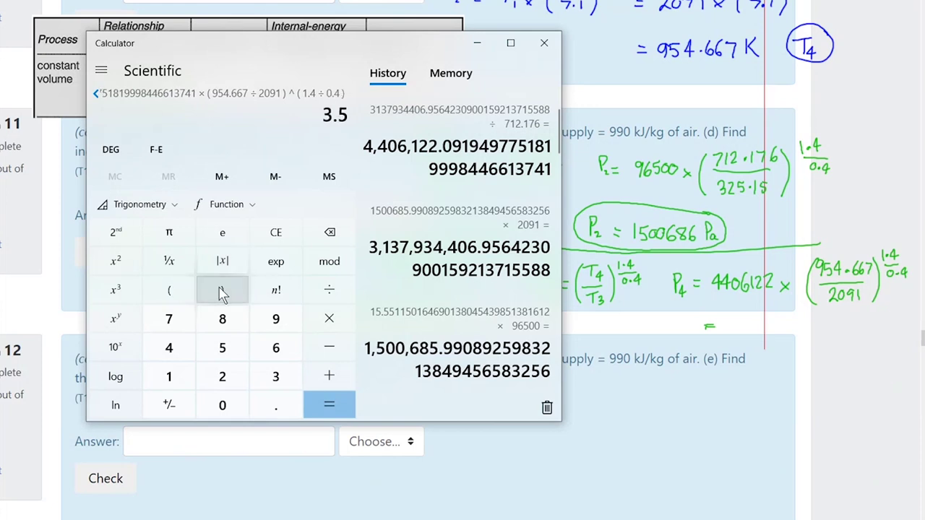
click(329, 407)
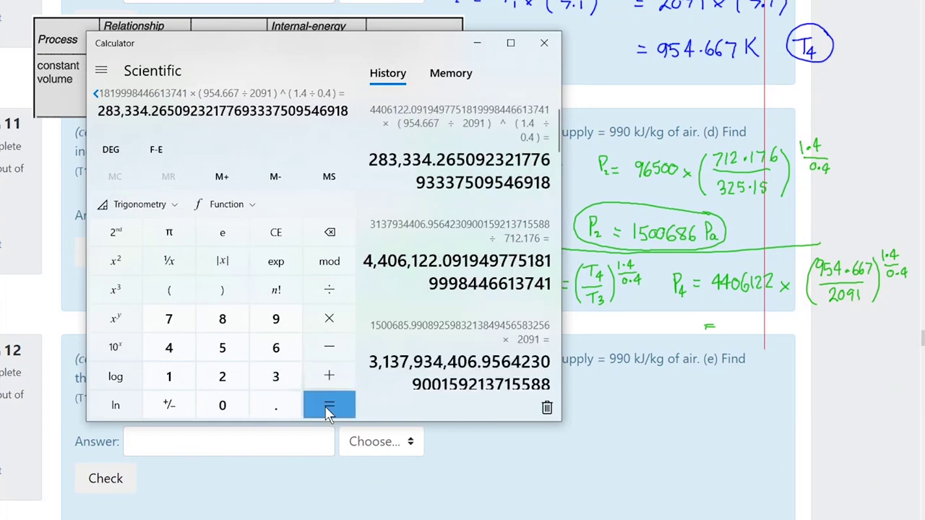
click(727, 323)
Write = 283334 Pa, loop around the P4 working, and label the 1→2 process ADIABATIC.
mouse_move(728, 320)
mouse_down()
mouse_move(727, 333)
mouse_move(748, 319)
mouse_move(747, 332)
mouse_move(764, 325)
mouse_move(759, 334)
mouse_up()
mouse_move(768, 318)
mouse_down()
mouse_move(770, 334)
mouse_move(815, 331)
mouse_up()
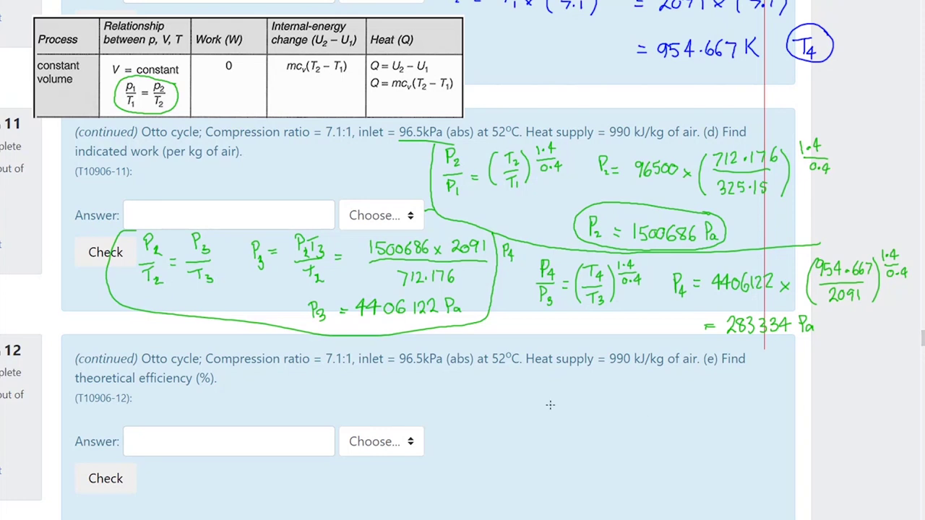
mouse_move(486, 317)
mouse_down()
mouse_move(674, 346)
mouse_move(836, 338)
mouse_move(894, 315)
mouse_move(920, 269)
mouse_move(879, 237)
mouse_move(825, 244)
mouse_move(864, 221)
mouse_move(848, 146)
mouse_up()
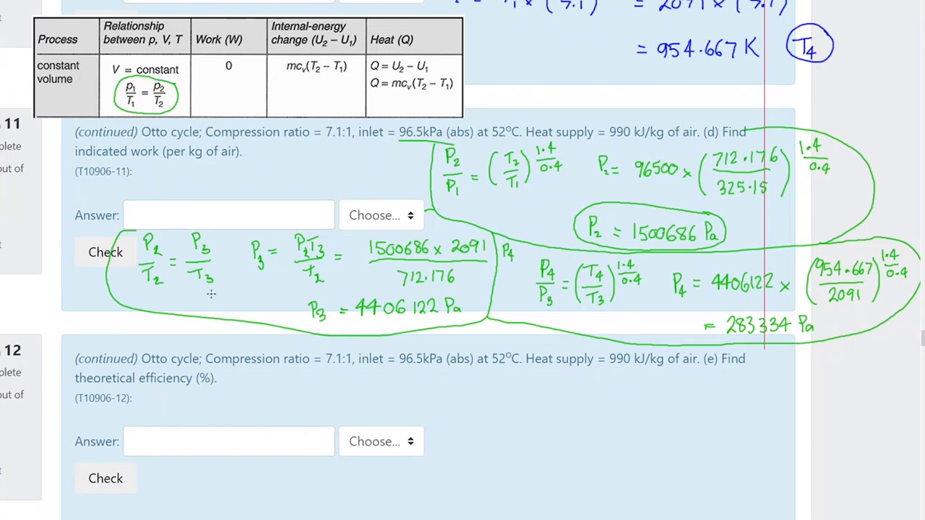
mouse_move(450, 208)
mouse_down()
mouse_move(506, 217)
mouse_move(544, 237)
mouse_up()
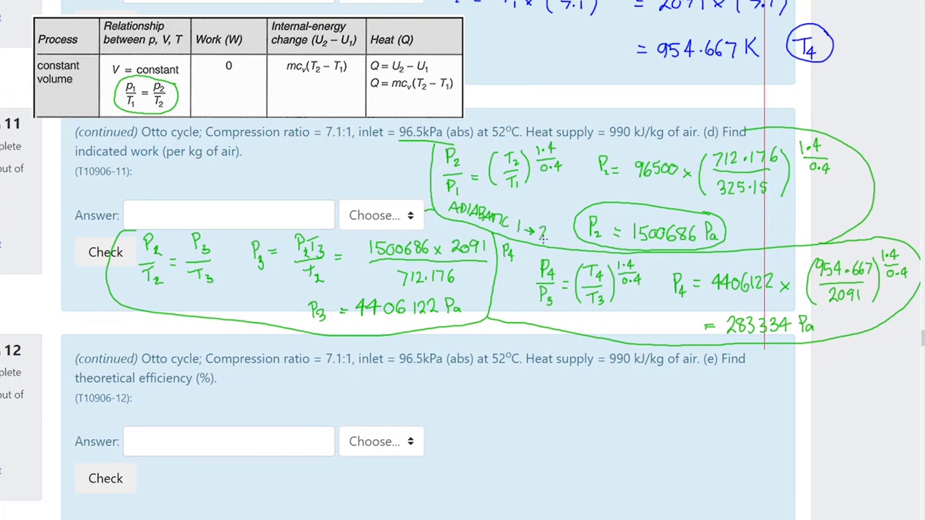
Handwrite ISOCHORIC 2→3 and ADIABATIC 3→4 labels, then scroll back up to question 8's diagrams.
mouse_move(130, 297)
mouse_down()
mouse_move(112, 283)
mouse_move(149, 304)
mouse_move(224, 313)
mouse_up()
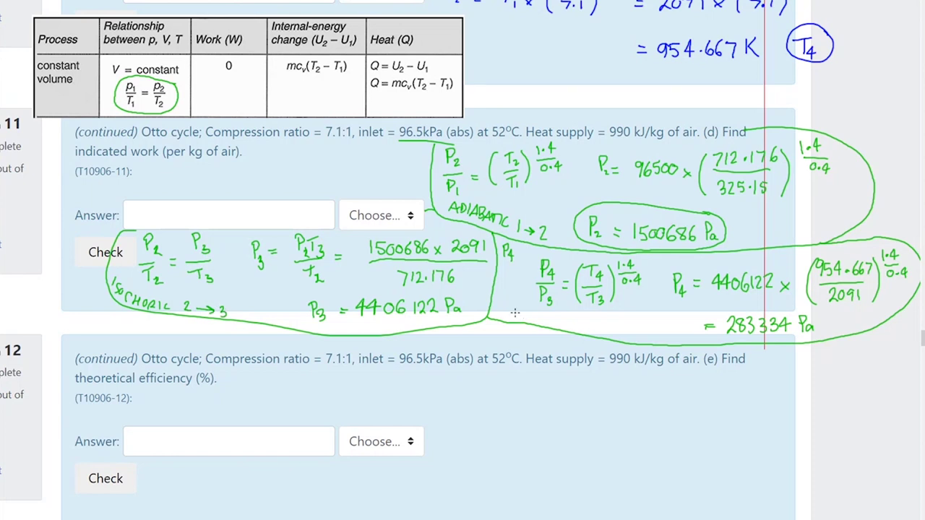
mouse_move(500, 308)
mouse_down()
mouse_move(601, 333)
mouse_move(603, 318)
mouse_up()
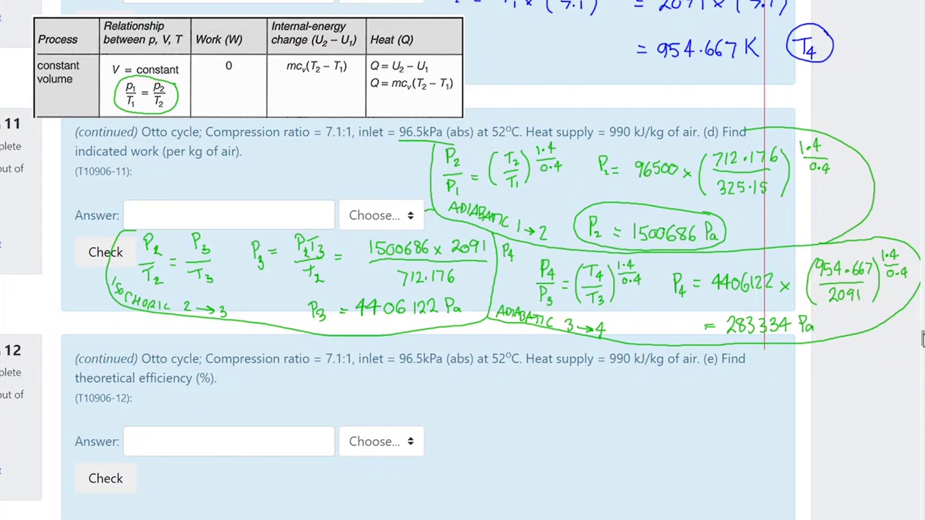
drag(922, 340, 922, 309)
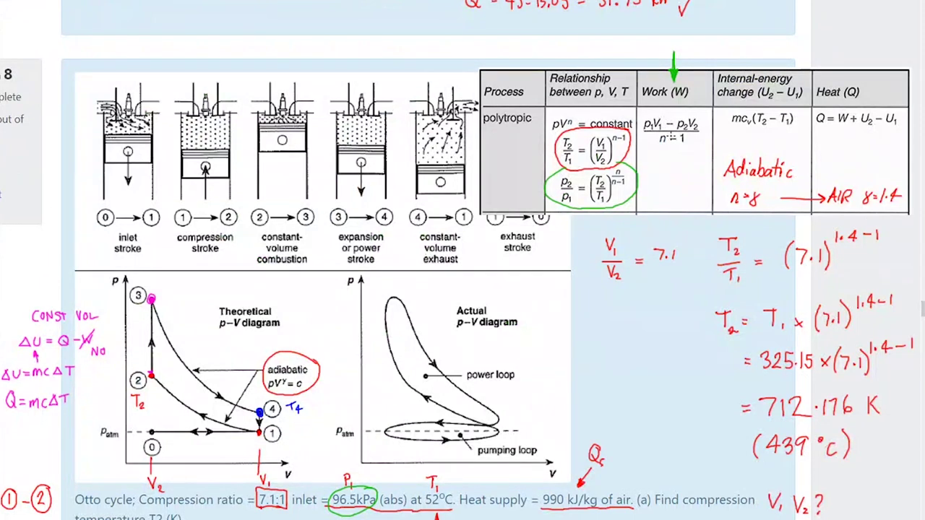
Draw a green freehand line from below 283334 Pa down beside question 12.
scroll(673, 64, down, 10)
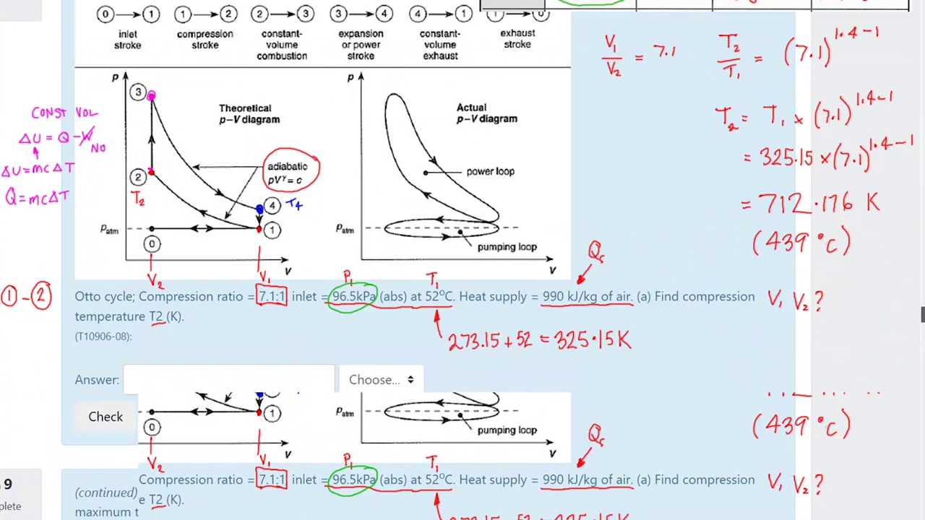
scroll(462, 261, down, 4)
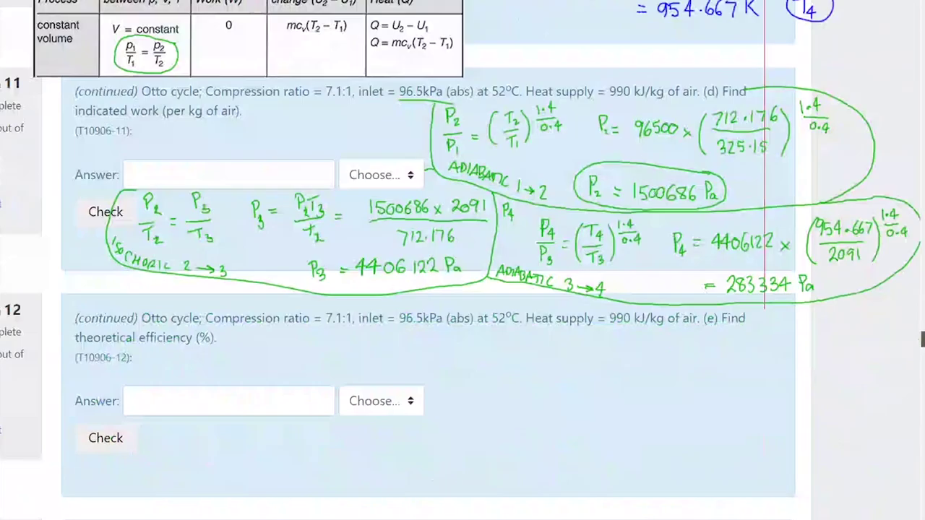
scroll(463, 260, down, 2)
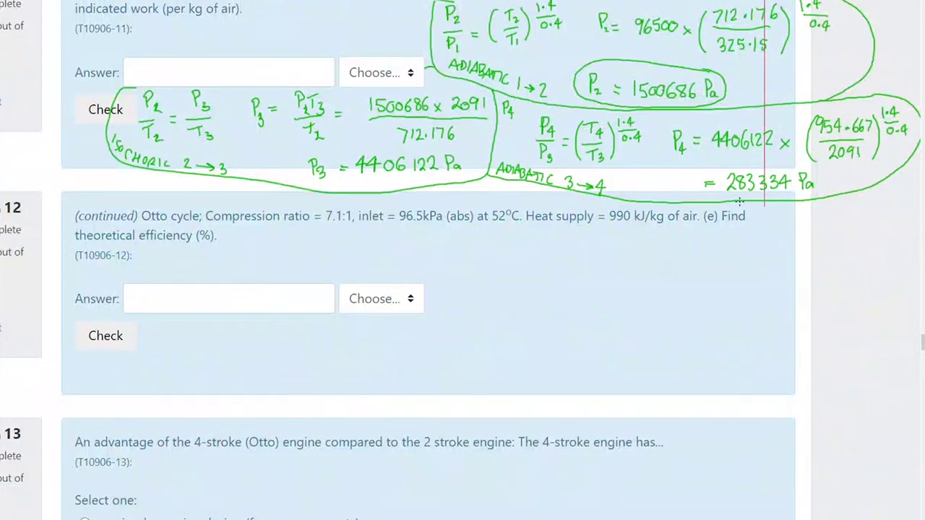
mouse_move(739, 200)
mouse_down()
mouse_move(746, 225)
mouse_move(708, 260)
mouse_move(705, 410)
mouse_up()
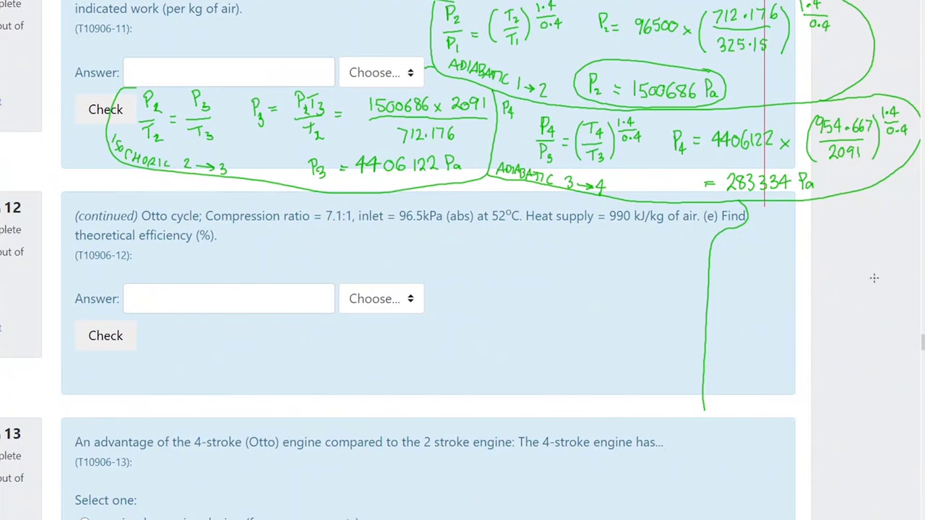
scroll(922, 344, up, 1)
Write the work formula (P1V1 − P2V2)/(n−1) beside question 12 in green.
mouse_move(922, 344)
mouse_down()
mouse_move(920, 312)
mouse_move(916, 352)
mouse_move(922, 341)
mouse_up()
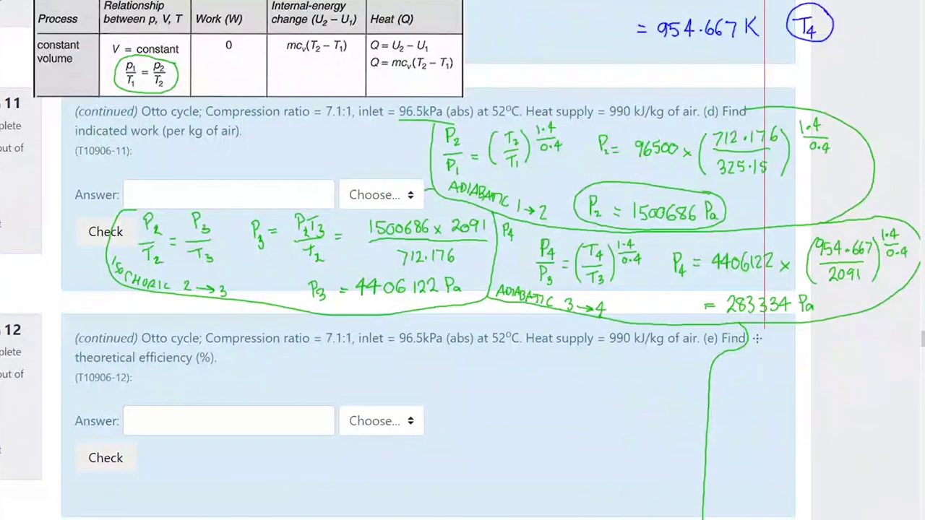
mouse_move(760, 334)
mouse_down()
mouse_move(761, 351)
mouse_move(762, 342)
mouse_move(780, 345)
mouse_move(786, 327)
mouse_up()
mouse_move(788, 337)
mouse_down()
mouse_move(788, 347)
mouse_move(808, 339)
mouse_move(817, 350)
mouse_move(818, 341)
mouse_move(836, 346)
mouse_move(837, 329)
mouse_move(850, 347)
mouse_up()
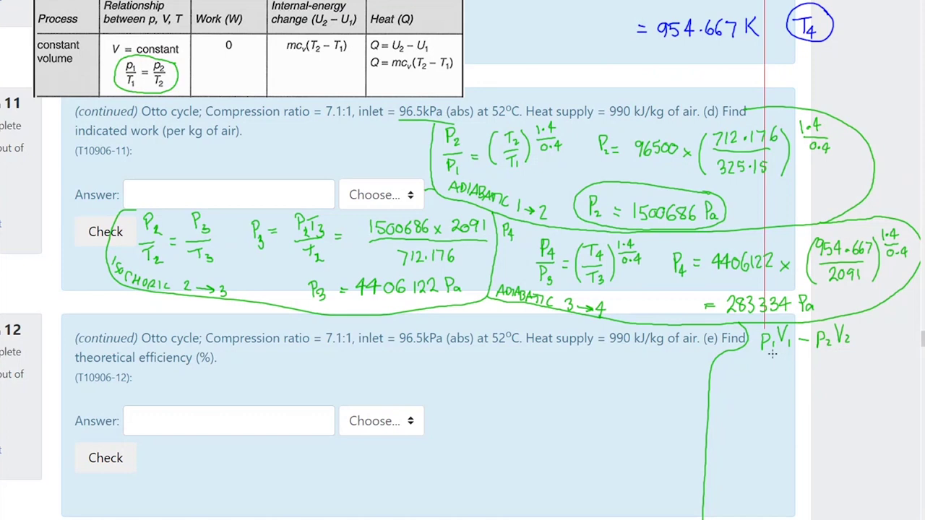
mouse_move(770, 355)
mouse_down()
mouse_move(831, 354)
mouse_move(797, 372)
mouse_move(815, 375)
mouse_up()
Draw an arrow from the P2 pressure working to the formula and note 325.15 below it.
mouse_move(864, 188)
mouse_down()
mouse_move(899, 202)
mouse_move(915, 240)
mouse_move(903, 288)
mouse_move(880, 327)
mouse_move(875, 318)
mouse_move(879, 329)
mouse_move(889, 322)
mouse_move(880, 324)
mouse_up()
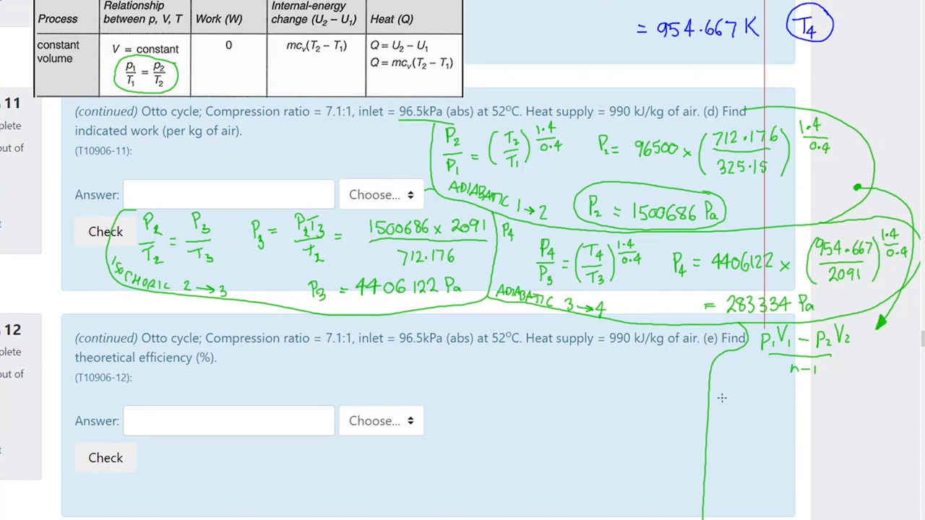
mouse_move(715, 395)
mouse_down()
mouse_move(720, 407)
mouse_move(737, 395)
mouse_move(737, 405)
mouse_move(759, 405)
mouse_up()
drag(923, 340, 922, 311)
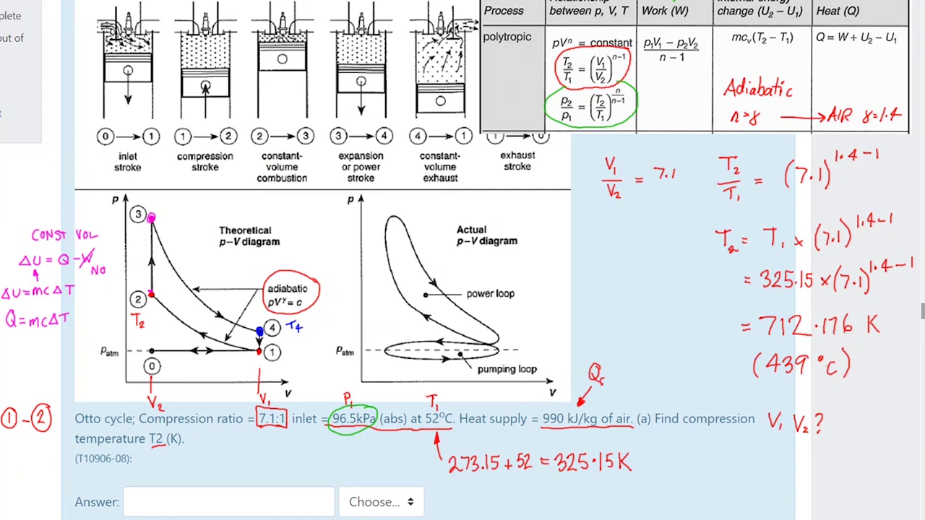
Underline '(per kg of air)' in question 11's wording with the green pen.
scroll(463, 260, down, 10)
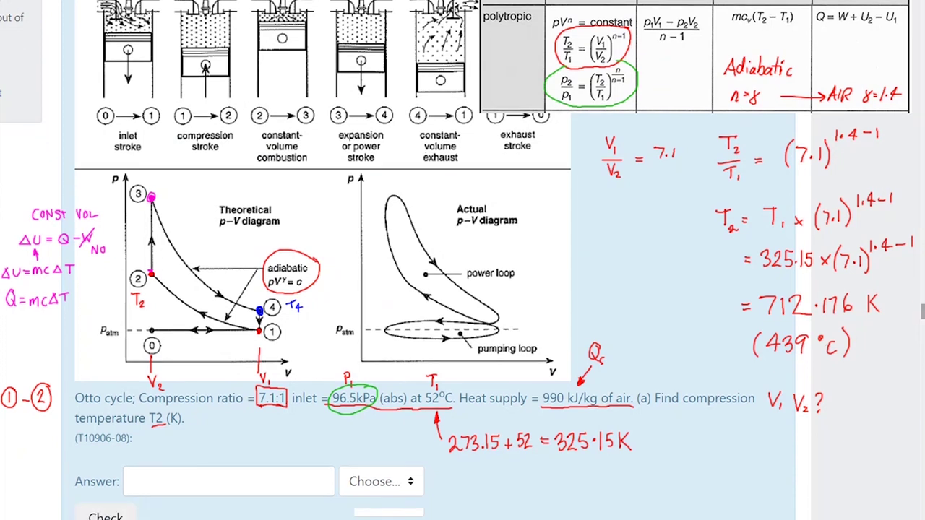
scroll(463, 260, down, 3)
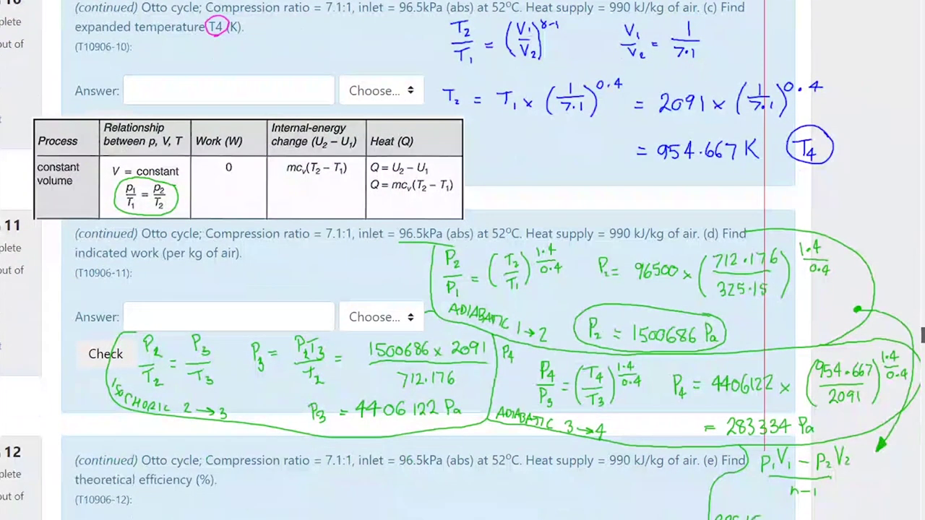
scroll(463, 260, down, 1)
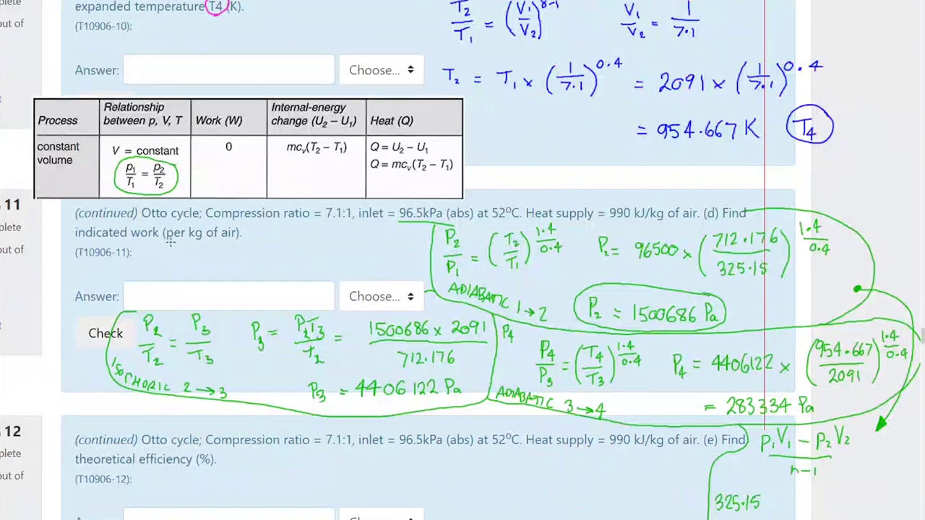
drag(167, 246, 241, 241)
scroll(923, 338, up, 1)
scroll(921, 333, up, 5)
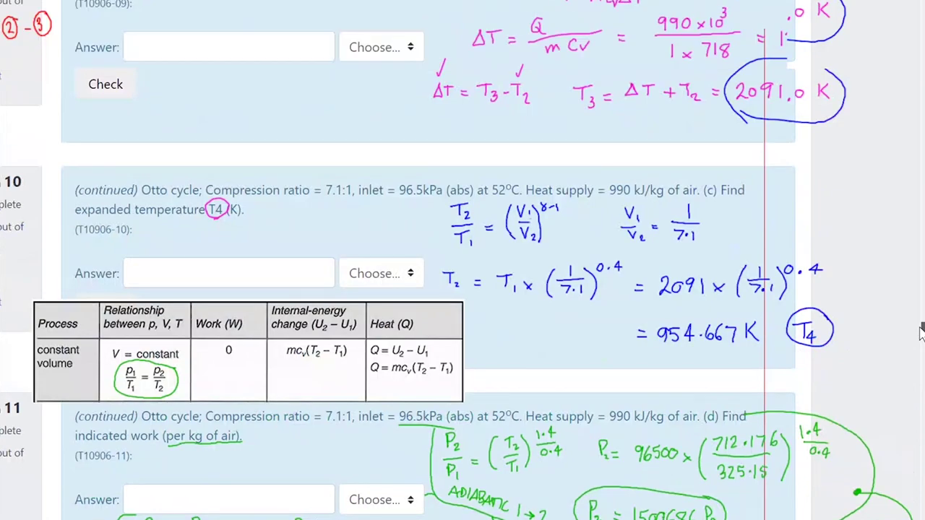
scroll(916, 325, up, 1)
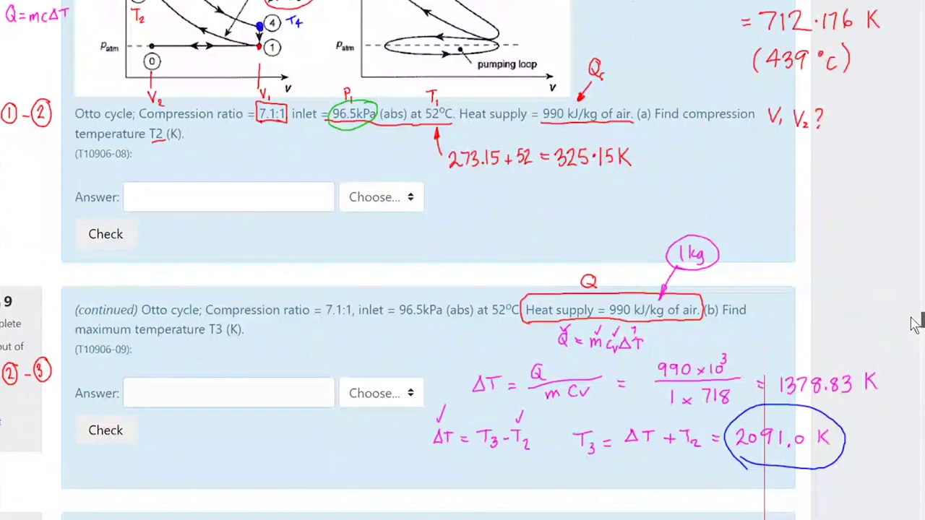
scroll(914, 324, down, 12)
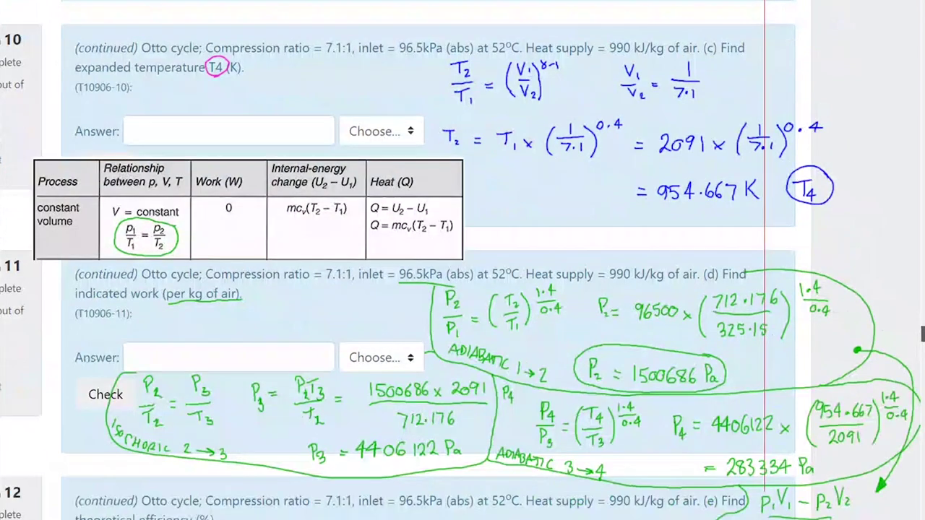
scroll(463, 303, down, 3)
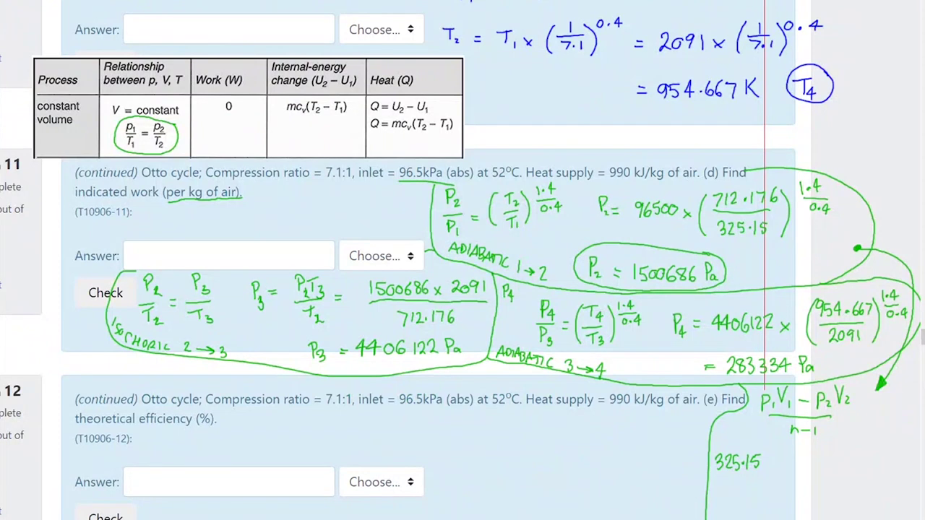
scroll(922, 337, down, 1)
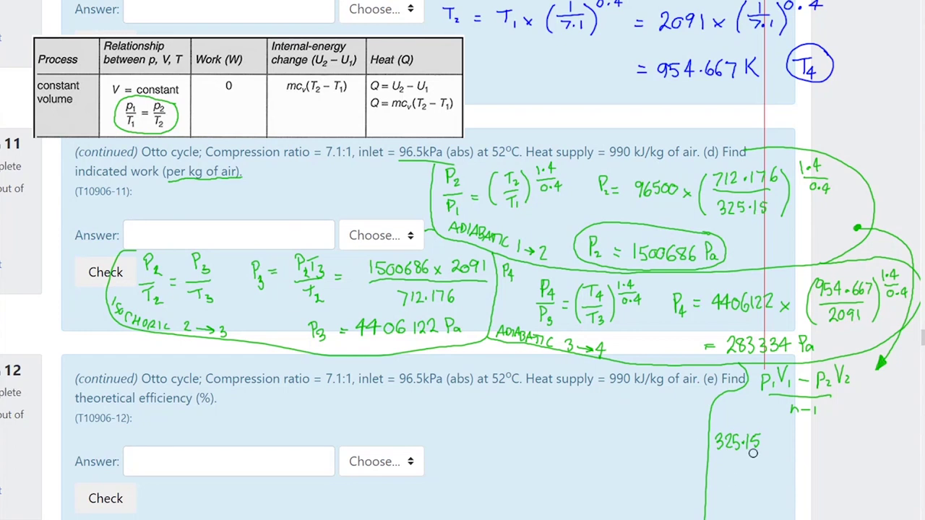
Erase the 325.15 note and write V1 with the ideal gas law PV = mRT.
mouse_move(754, 438)
mouse_down()
mouse_move(720, 441)
mouse_move(739, 433)
mouse_up()
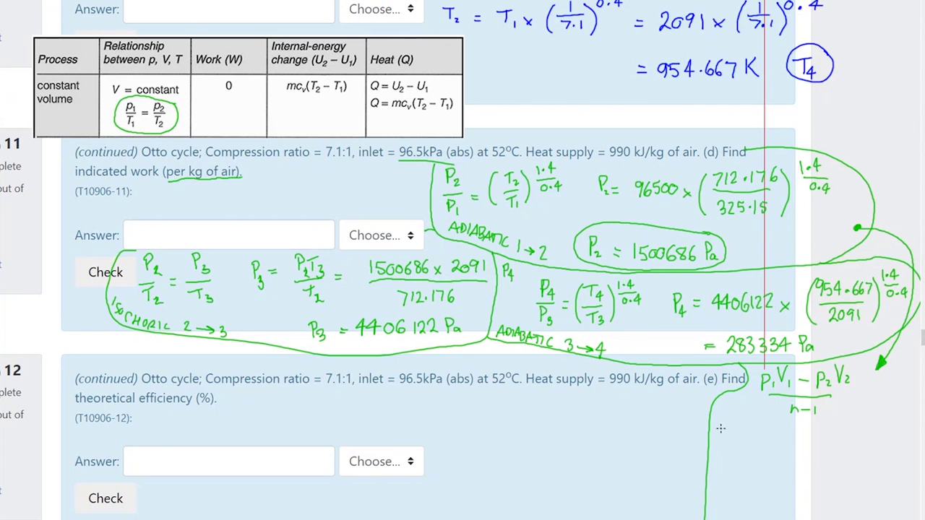
drag(720, 428, 731, 446)
mouse_move(779, 432)
mouse_down()
mouse_move(778, 444)
mouse_move(785, 435)
mouse_move(793, 444)
mouse_move(798, 431)
mouse_move(847, 439)
mouse_move(843, 445)
mouse_up()
drag(838, 436, 849, 434)
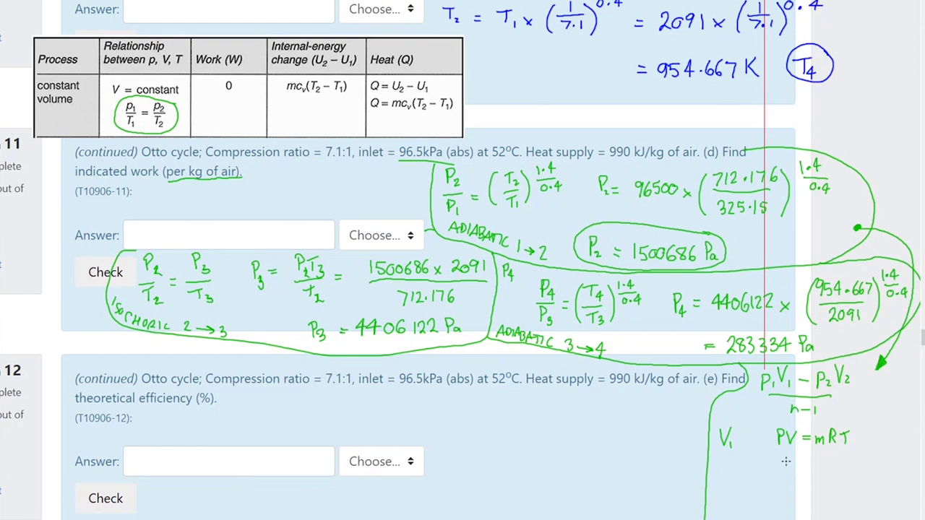
Rearrange to V = mRT/P on a new line and start an equals sign below.
drag(786, 457, 858, 474)
drag(869, 460, 870, 467)
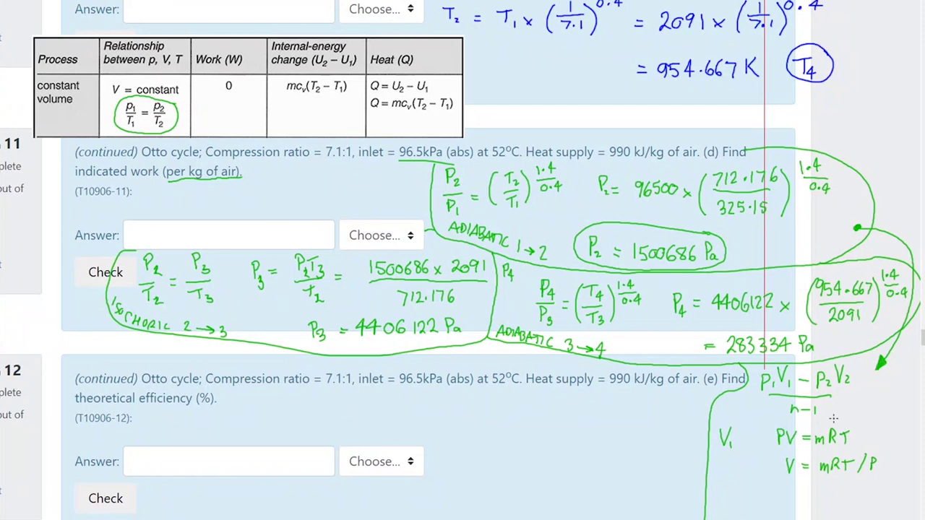
scroll(903, 347, down, 3)
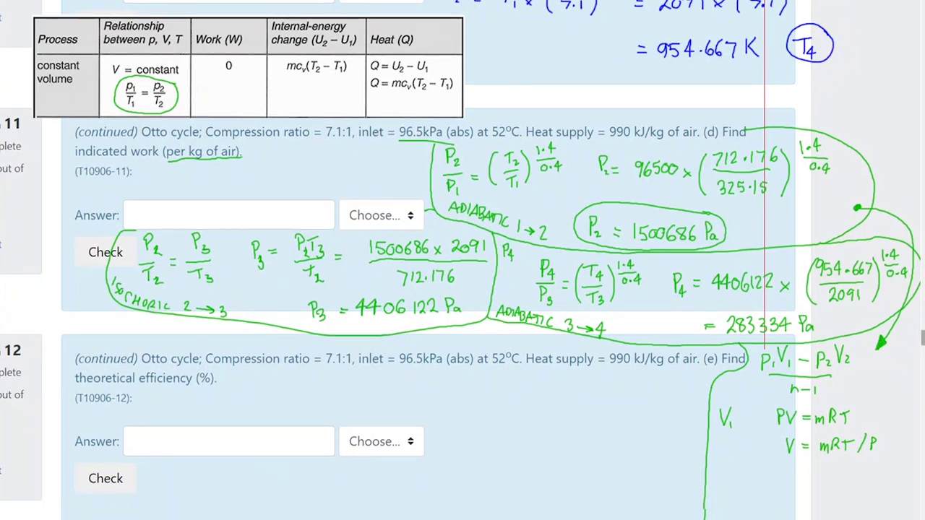
scroll(894, 355, up, 1)
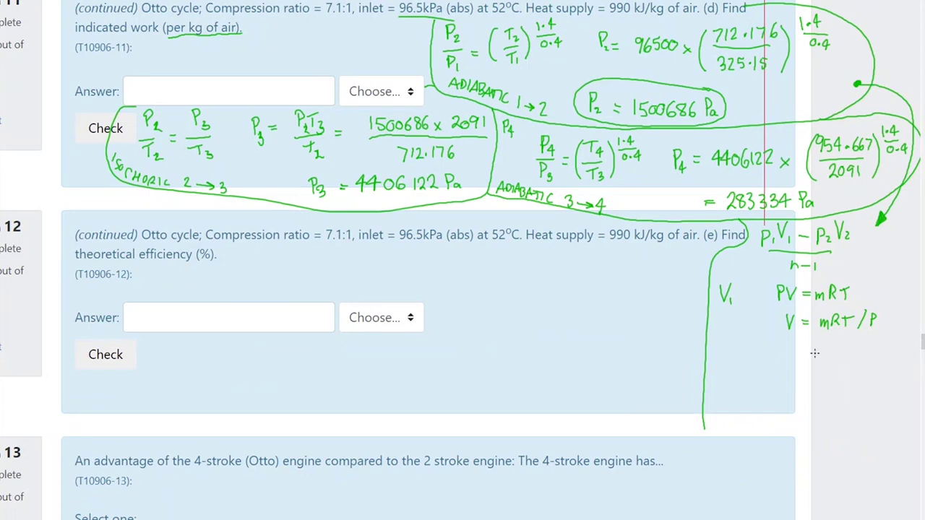
mouse_move(806, 352)
mouse_down()
mouse_move(800, 356)
mouse_move(830, 354)
mouse_move(821, 359)
mouse_up()
key(alt+Tab)
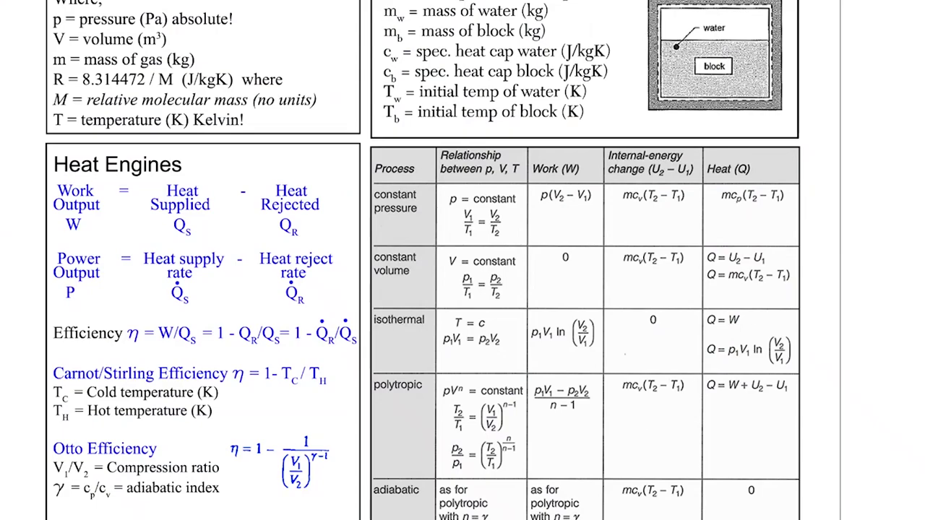
mouse_move(566, 446)
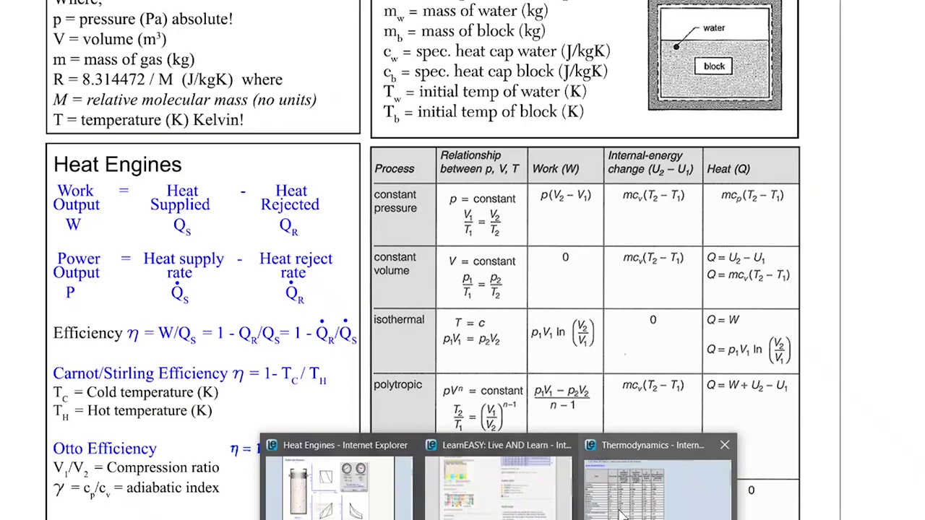
click(659, 477)
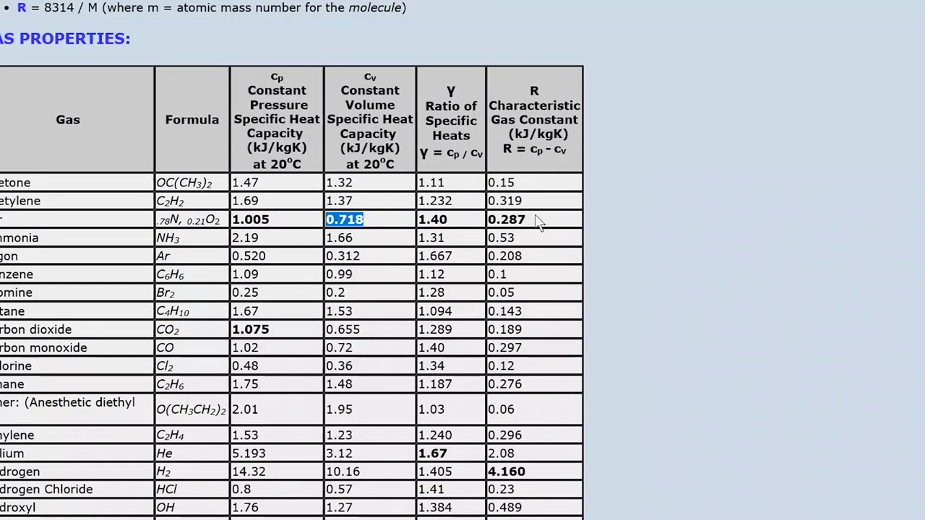
double_click(520, 134)
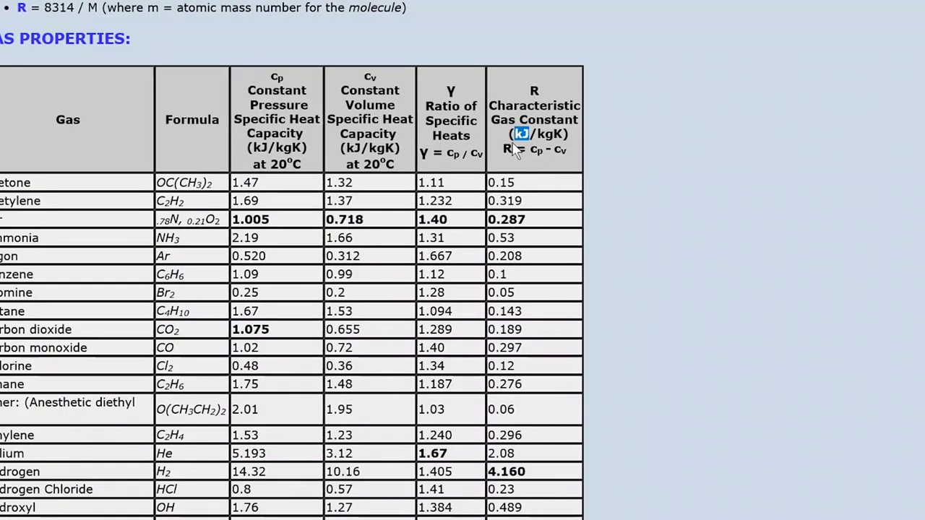
drag(531, 221, 488, 224)
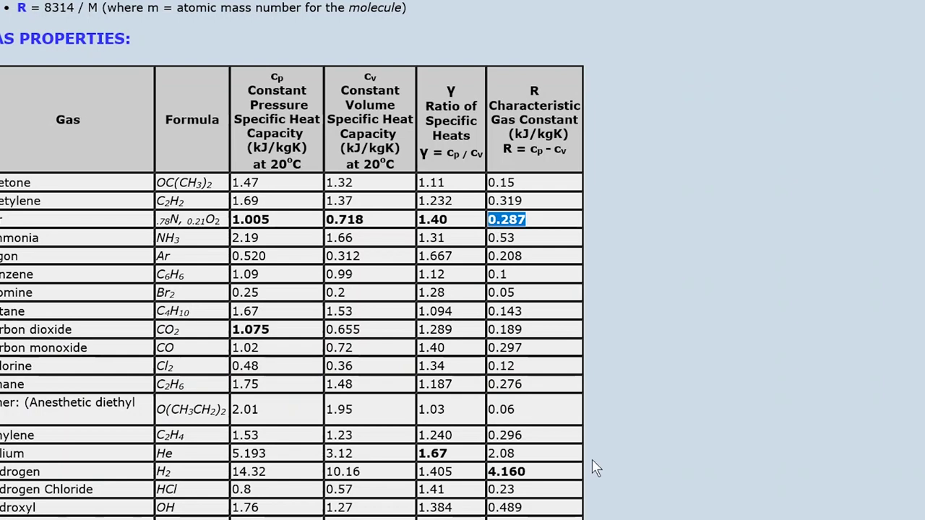
key(alt+Tab)
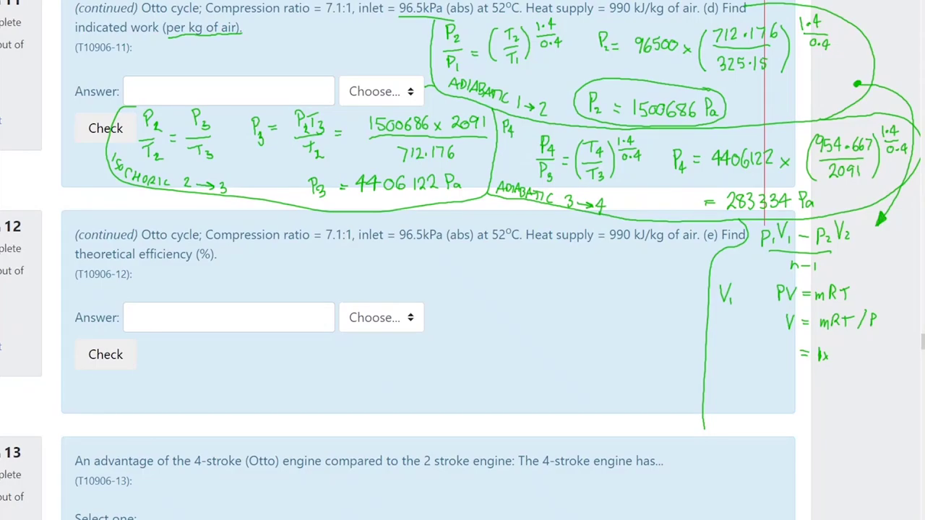
Substitute 1 × 287 × 325.15 over 96500 into V = mRT/P, redoing the messy first attempt.
drag(819, 351, 857, 360)
drag(863, 354, 869, 360)
drag(870, 354, 864, 360)
mouse_move(863, 361)
mouse_down()
mouse_move(820, 351)
mouse_move(863, 352)
mouse_move(796, 352)
mouse_move(826, 351)
mouse_up()
drag(759, 349, 825, 355)
mouse_move(839, 349)
mouse_down()
mouse_move(839, 359)
mouse_move(872, 360)
mouse_move(887, 347)
mouse_up()
click(868, 357)
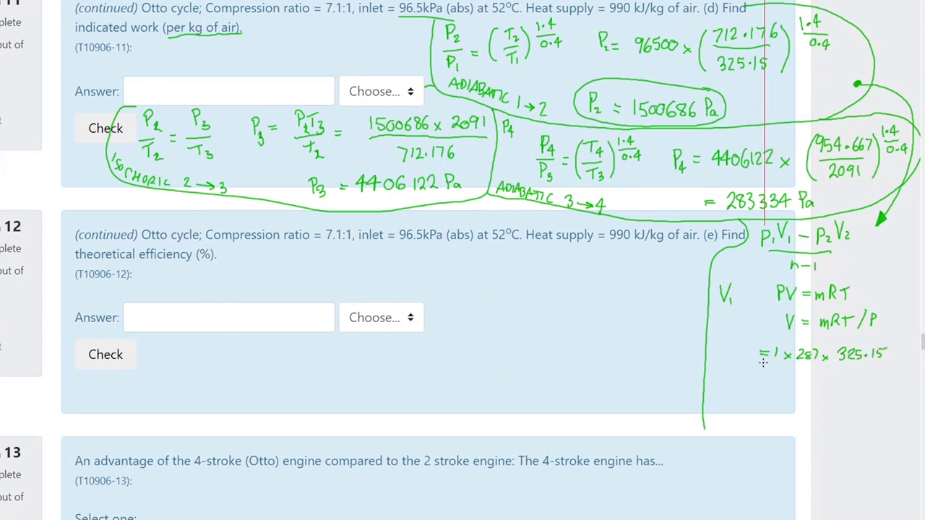
drag(777, 367, 889, 364)
mouse_move(819, 372)
mouse_down()
mouse_move(818, 381)
mouse_move(851, 373)
mouse_up()
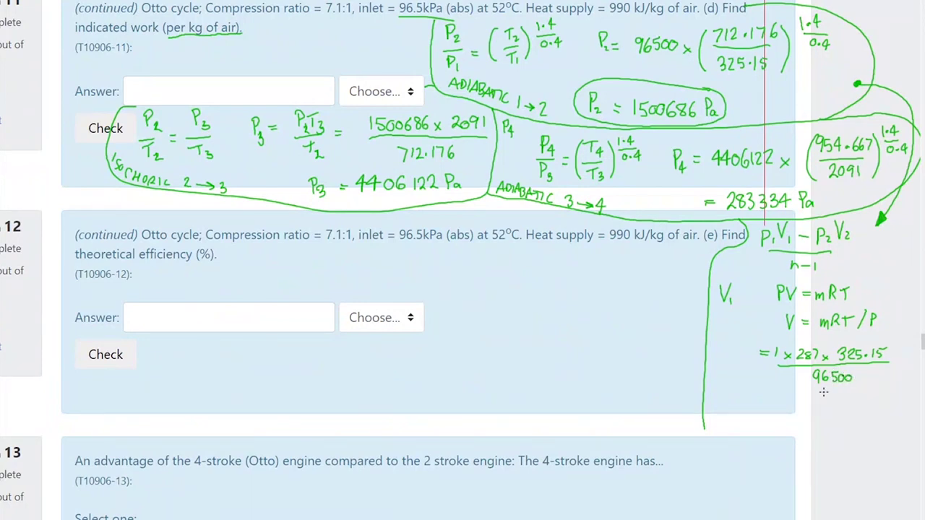
drag(761, 396, 770, 401)
Compute 287 × 325.15 ÷ 96500 in Calculator and write V1 = 0.967026 m³.
key(alt+Tab)
key(Escape)
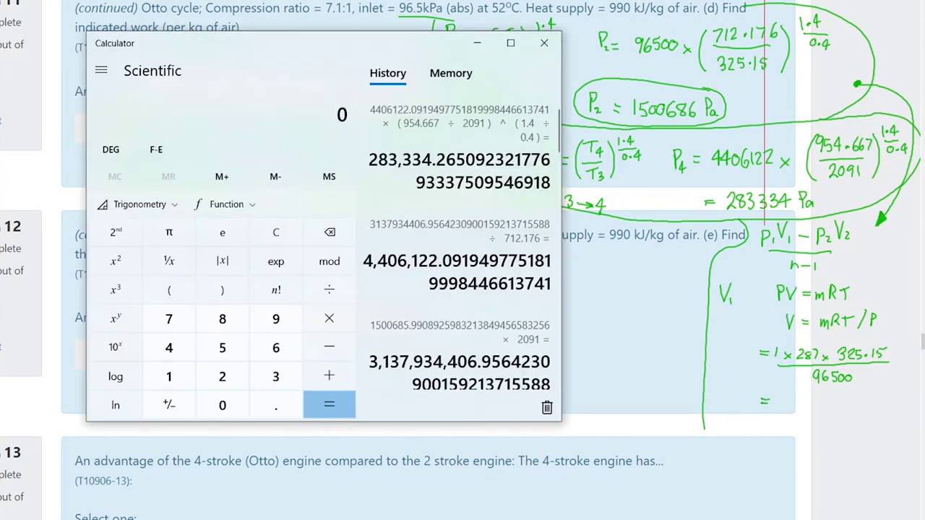
text(287*)
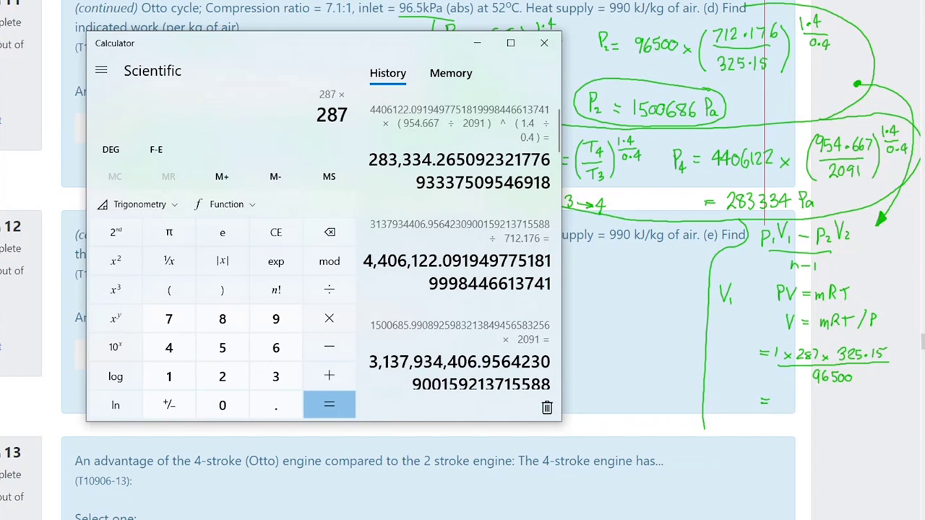
text(325.)
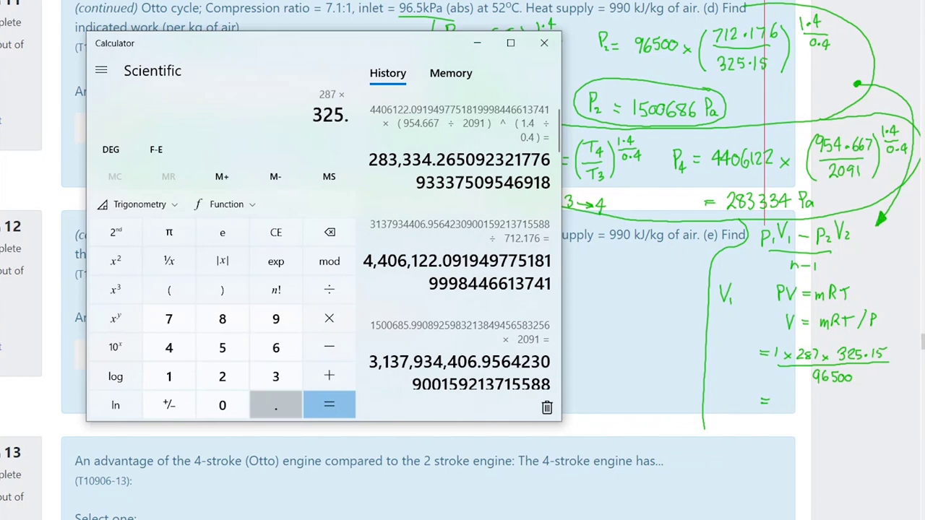
text(15/)
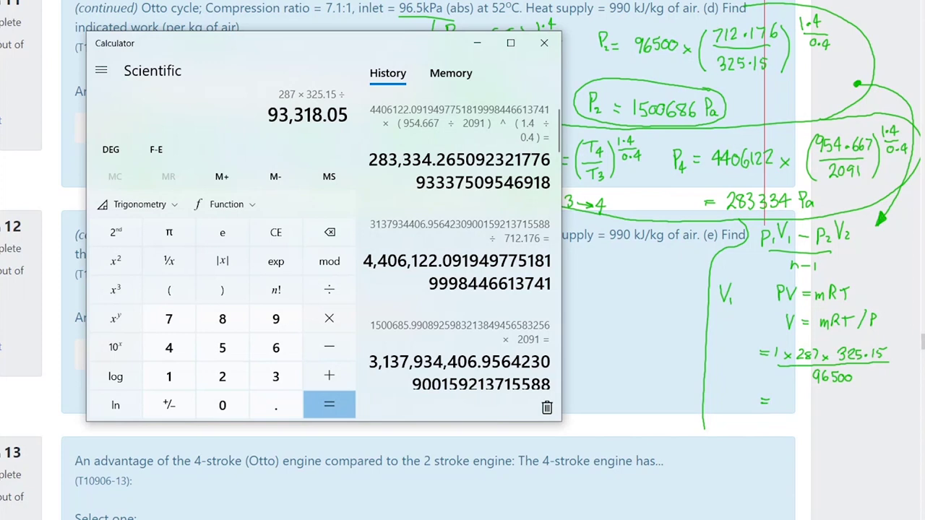
text(96500)
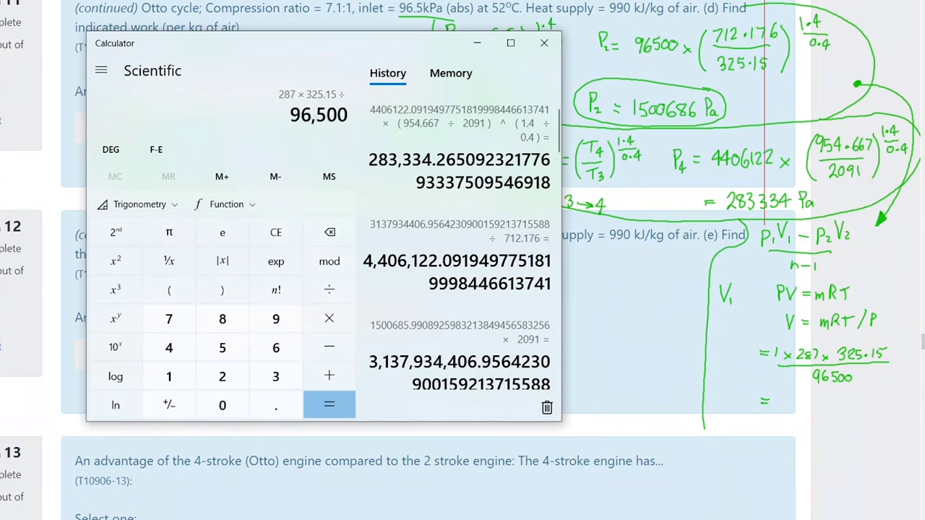
key(Return)
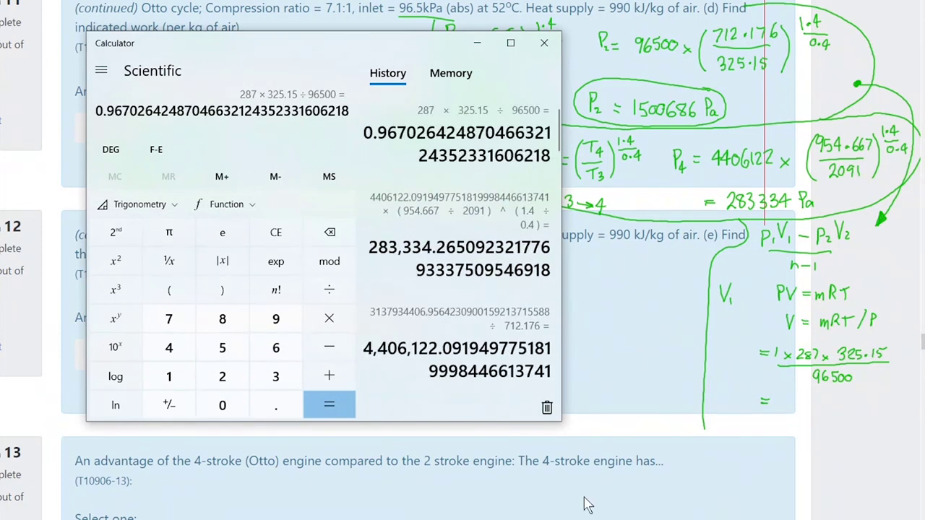
click(791, 405)
mouse_move(785, 395)
mouse_down()
mouse_move(801, 406)
mouse_move(828, 396)
mouse_move(822, 406)
mouse_move(837, 397)
mouse_move(850, 406)
mouse_move(876, 397)
mouse_move(880, 406)
mouse_up()
click(793, 403)
drag(882, 388, 882, 398)
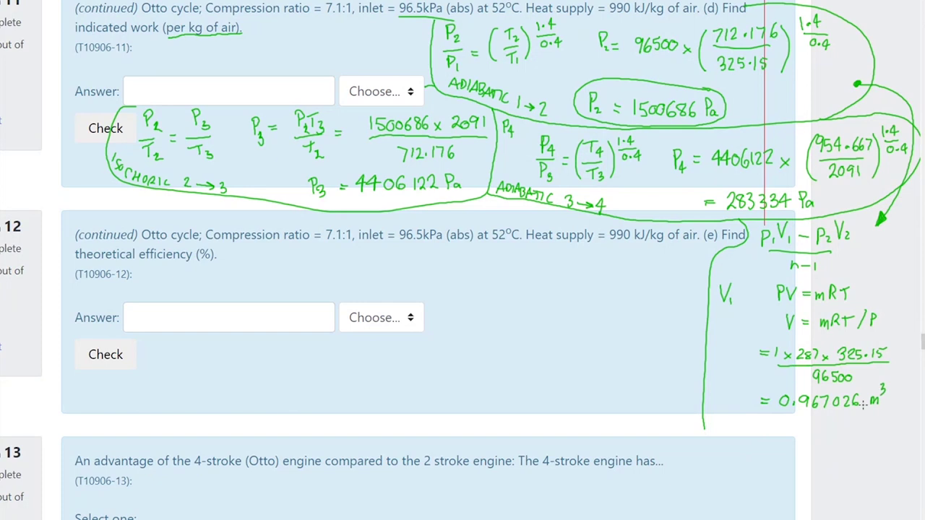
Divide V1 by 7.1 in Calculator and write V2 = 0.13620 m³ on the next line.
mouse_move(720, 418)
mouse_down()
mouse_move(738, 436)
mouse_move(766, 434)
mouse_up()
click(352, 290)
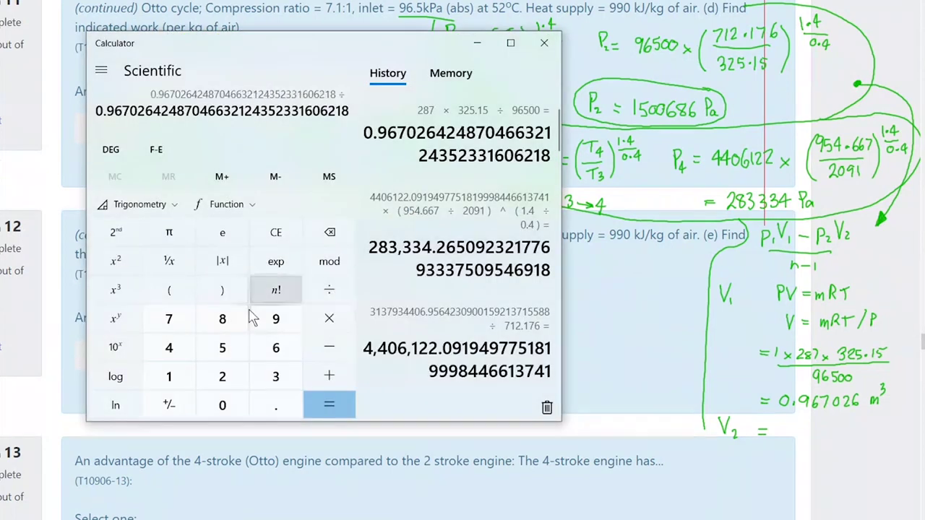
click(174, 322)
key(period)
click(169, 376)
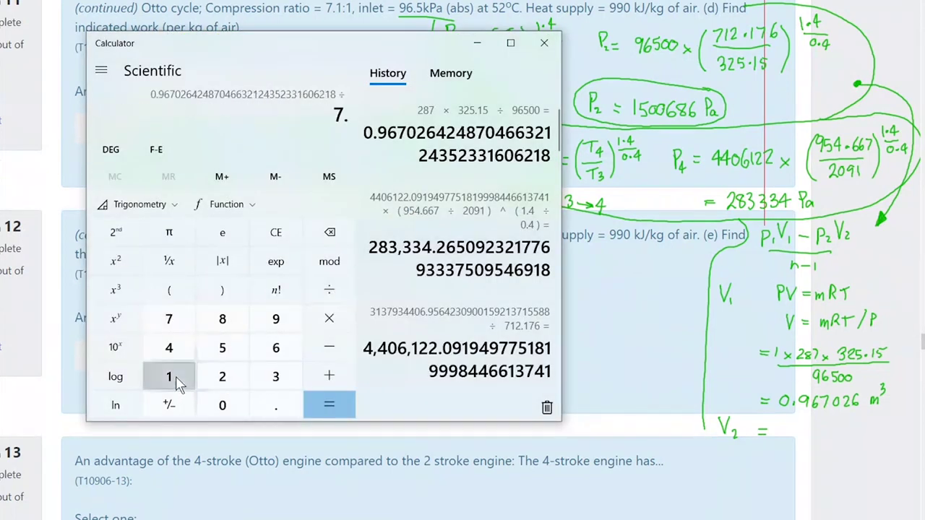
click(328, 404)
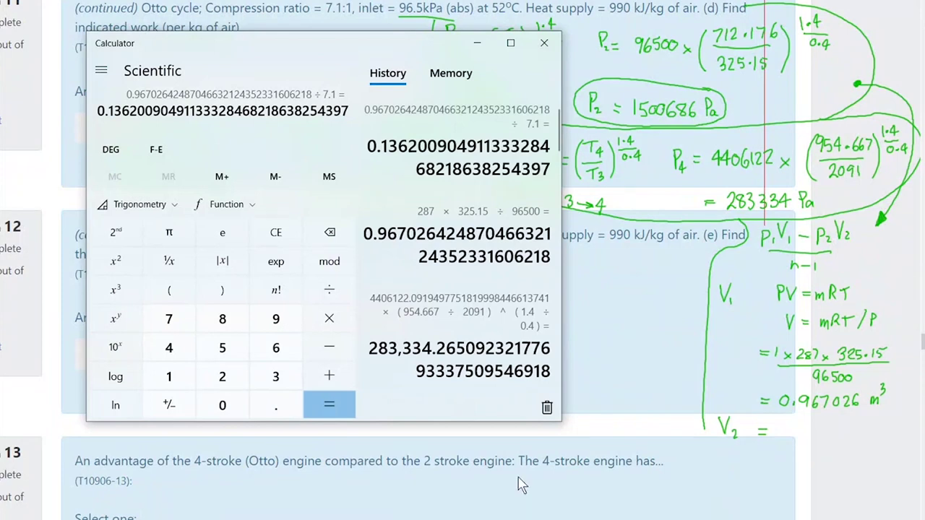
click(788, 430)
mouse_move(786, 424)
mouse_down()
mouse_move(812, 438)
mouse_move(883, 428)
mouse_up()
click(798, 432)
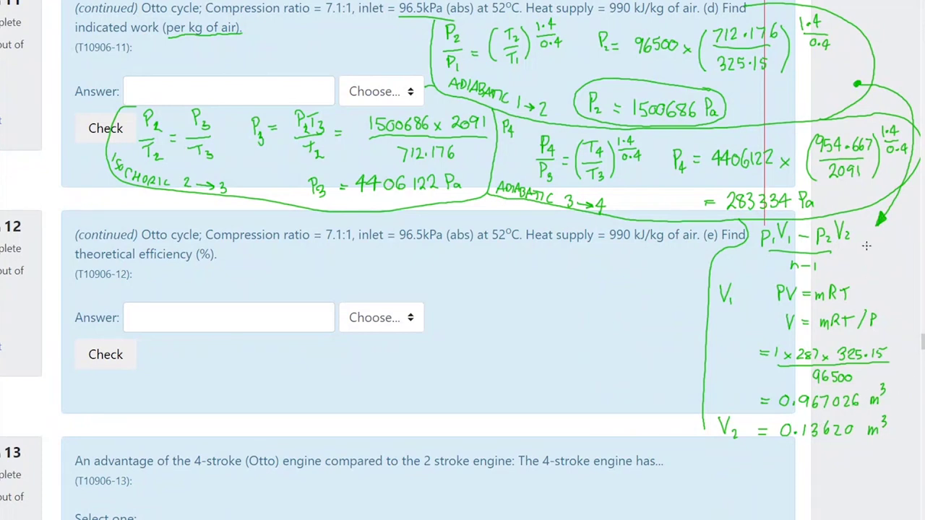
Label the work formula as W, erase the misplaced W, and write W = below V2.
drag(865, 247, 899, 242)
drag(721, 456, 736, 456)
drag(723, 457, 752, 465)
mouse_move(693, 465)
mouse_down()
mouse_move(700, 479)
mouse_move(707, 466)
mouse_up()
drag(707, 469, 714, 474)
Write the substituted expression (96500 × 0.967026 − 1500685 × 0.1362) over 0.4.
mouse_move(729, 462)
mouse_down()
mouse_move(726, 478)
mouse_move(750, 470)
mouse_up()
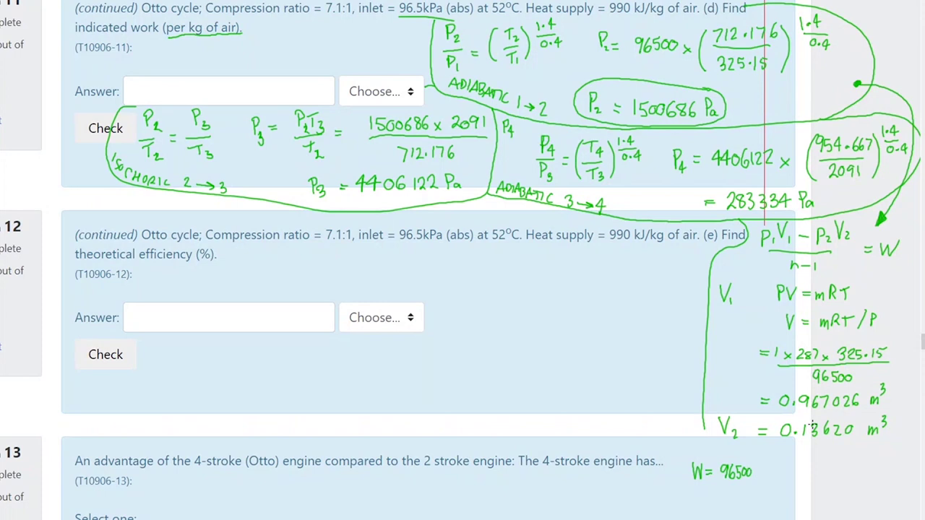
mouse_move(753, 470)
mouse_down()
mouse_move(753, 479)
mouse_move(785, 473)
mouse_move(784, 483)
mouse_move(807, 468)
mouse_move(808, 478)
mouse_up()
click(778, 480)
drag(812, 468, 824, 481)
drag(823, 467, 825, 476)
drag(828, 477, 834, 477)
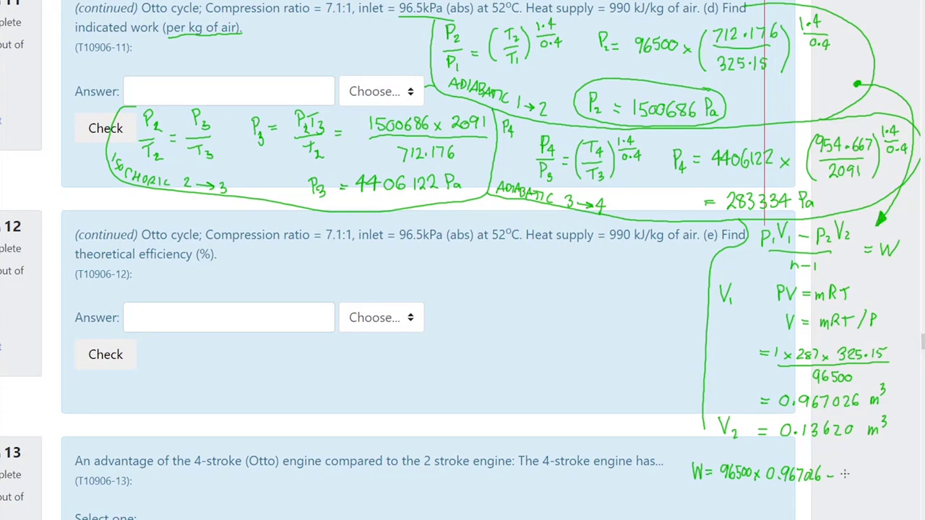
mouse_move(843, 466)
mouse_down()
mouse_move(842, 480)
mouse_move(856, 466)
mouse_move(871, 479)
mouse_move(894, 467)
mouse_move(899, 484)
mouse_move(867, 498)
mouse_move(879, 491)
mouse_move(905, 499)
mouse_up()
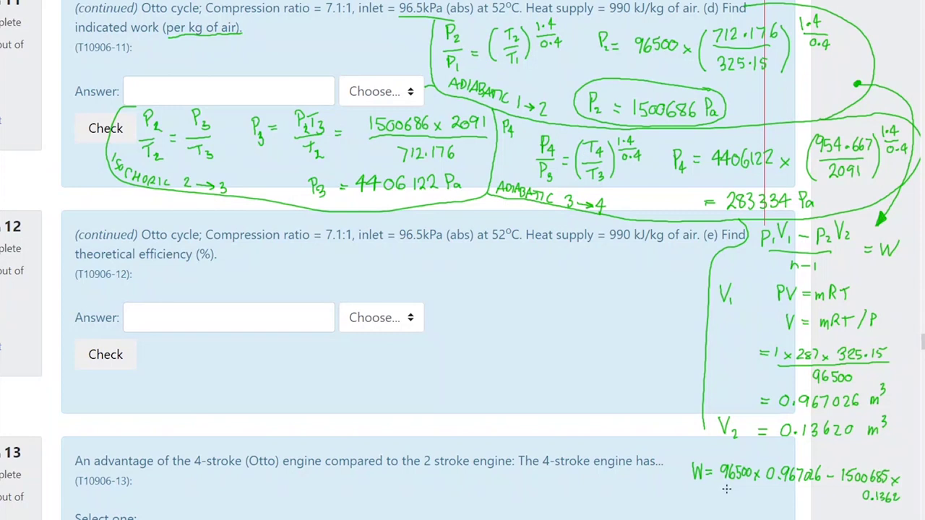
drag(724, 489, 887, 508)
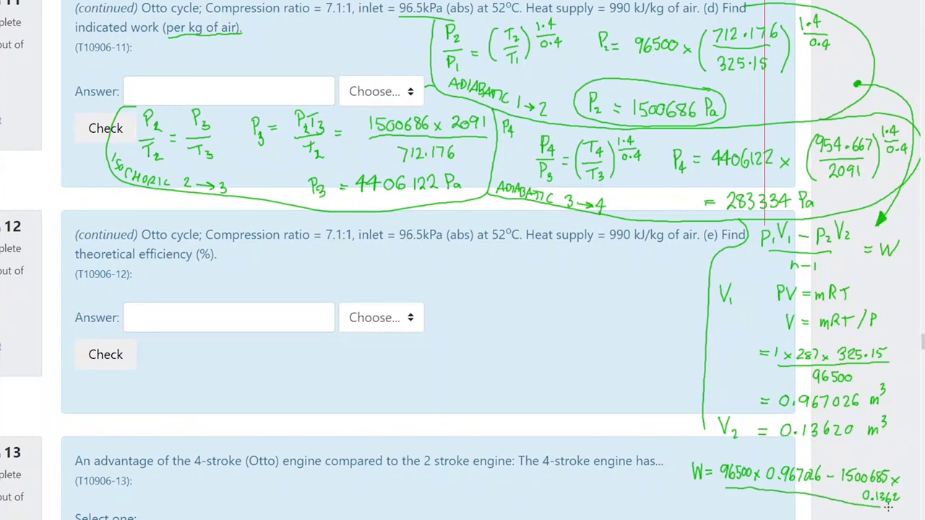
click(809, 511)
mouse_move(801, 504)
mouse_down()
mouse_move(826, 508)
mouse_move(821, 515)
mouse_up()
In Calculator, compute 0.1362 × 1,500,685 = 204,394.65 and store it in memory.
scroll(922, 364, down, 3)
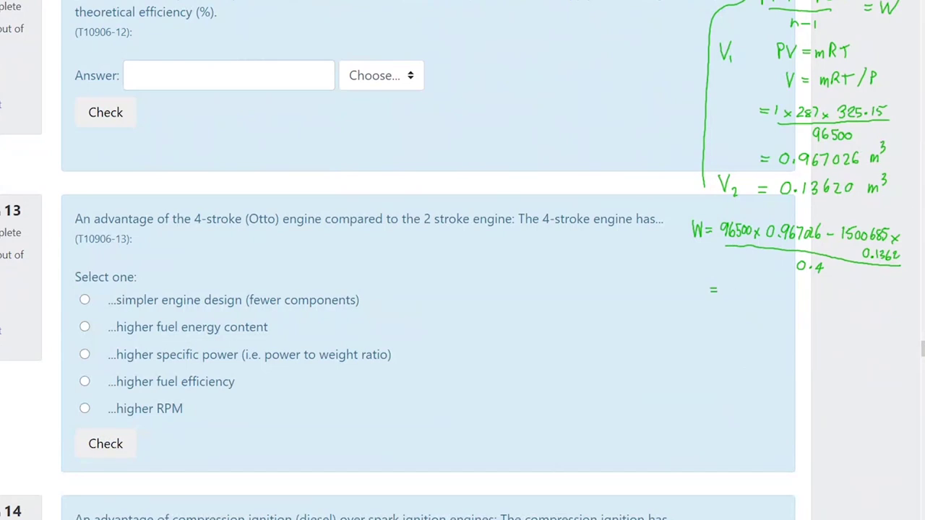
key(alt+Tab)
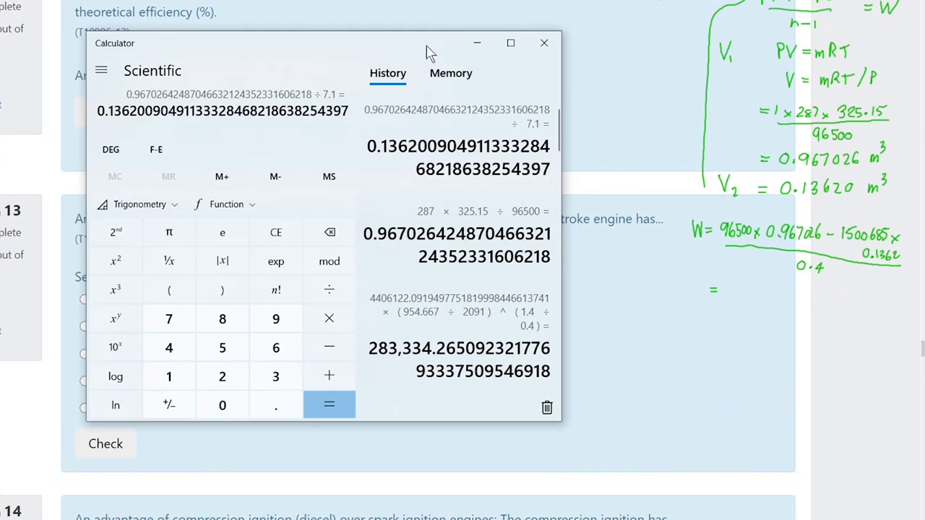
click(330, 320)
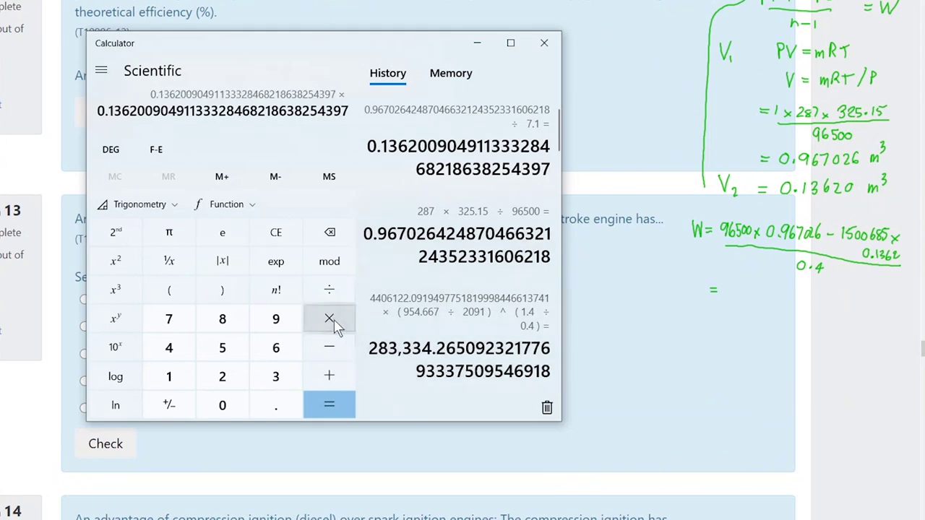
text(1,500)
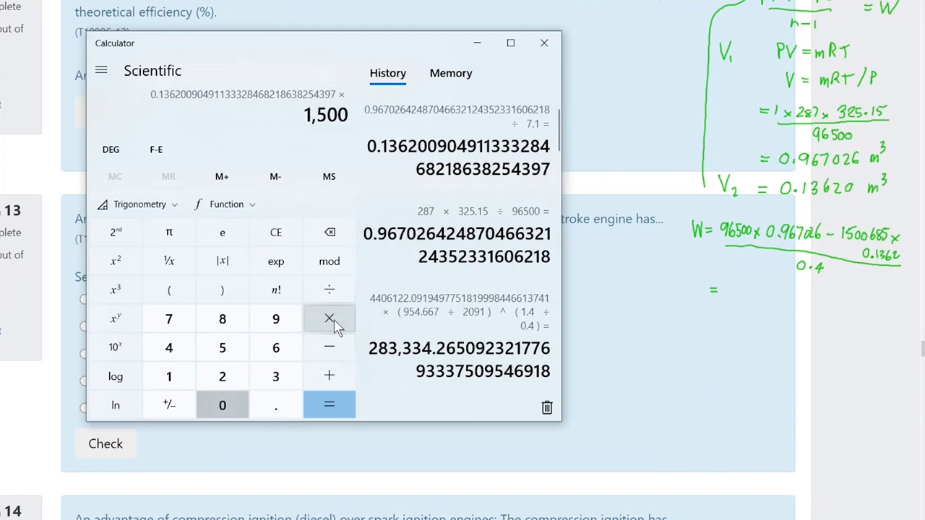
text(,685)
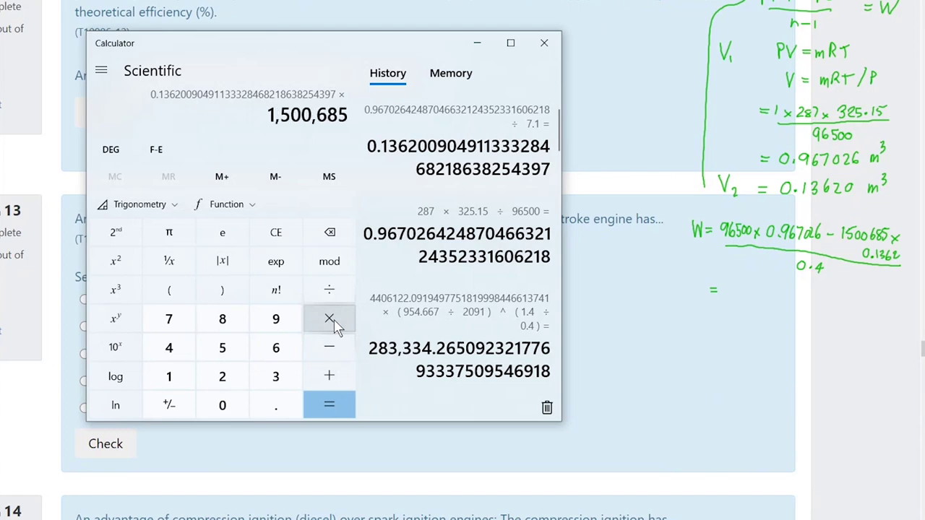
key(Return)
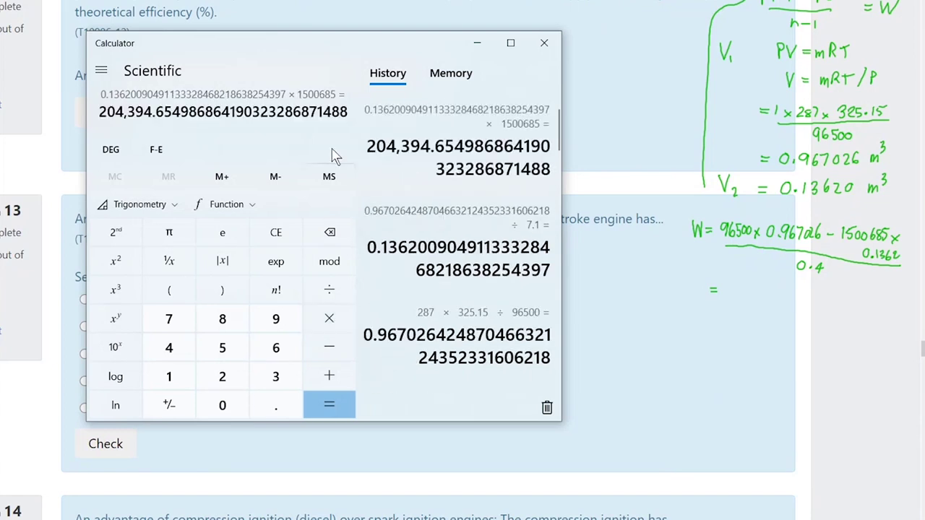
click(222, 177)
key(Escape)
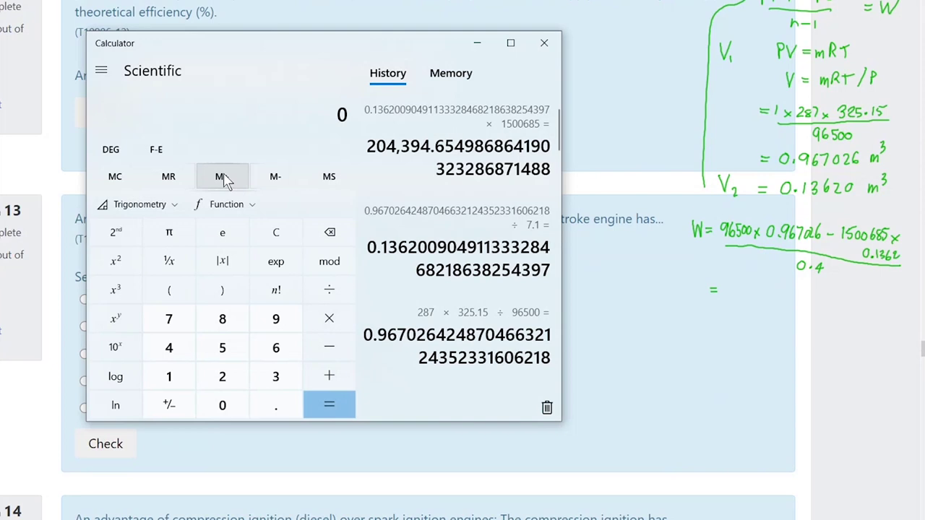
Compute 96500 × 0.967026 minus the stored value, divided by 0.4, giving −277,691.61.
text(96500)
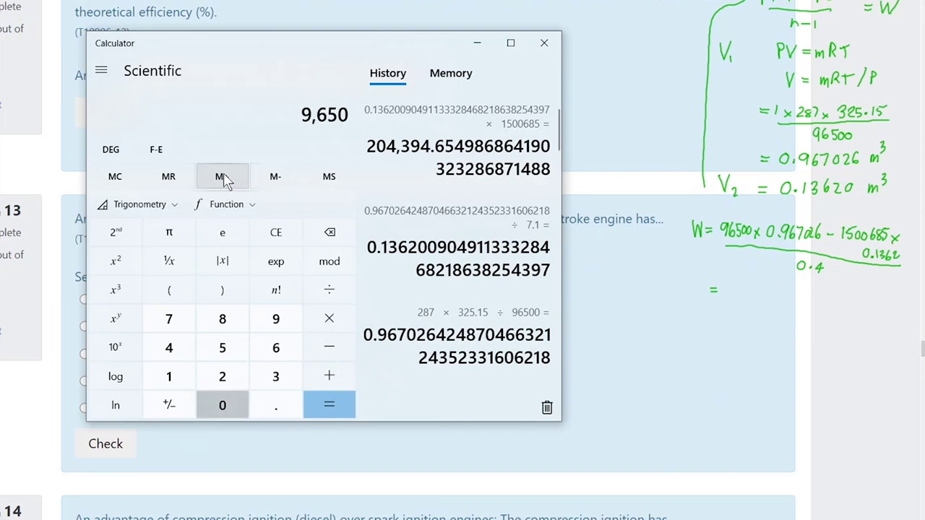
key(asterisk)
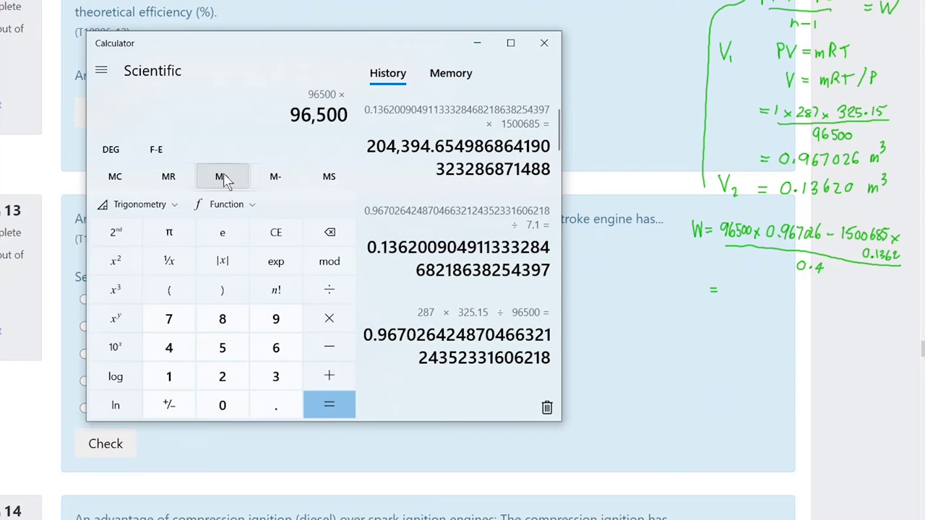
text(0.9)
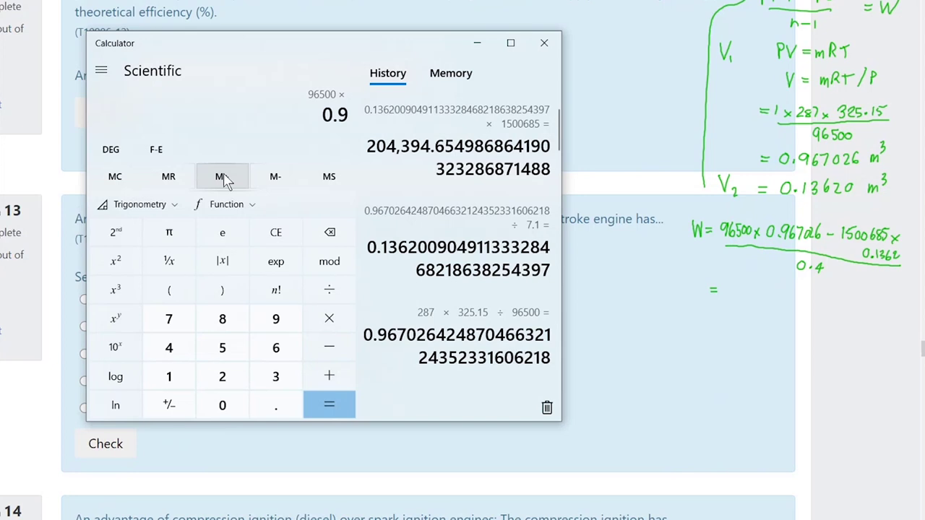
text(67)
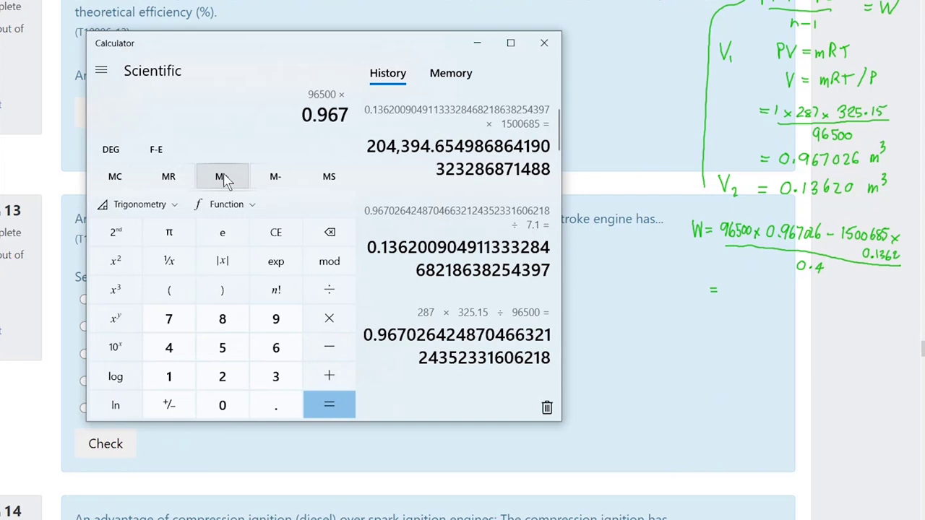
text(026)
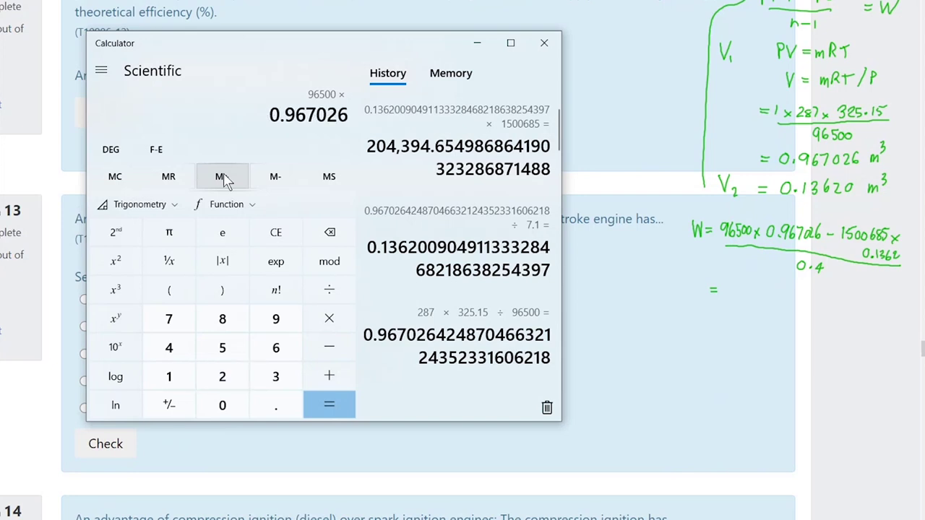
key(Return)
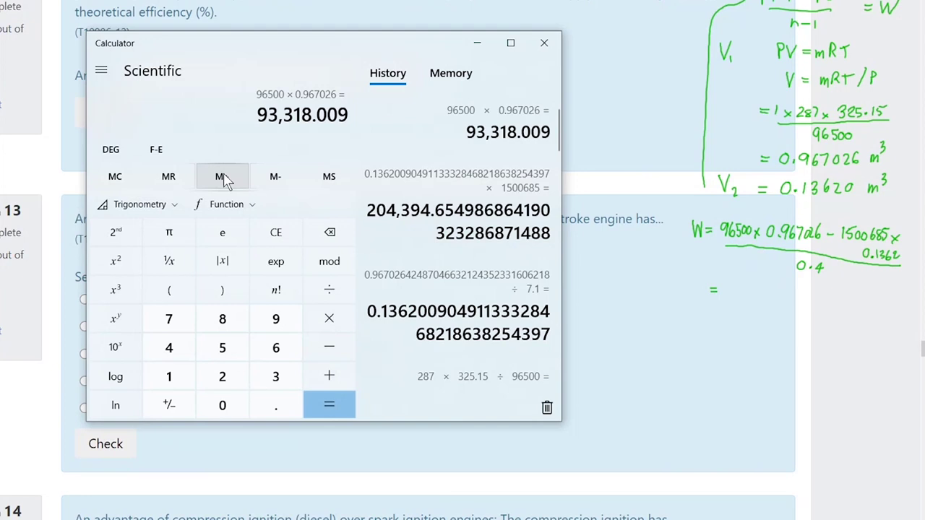
key(minus)
click(168, 179)
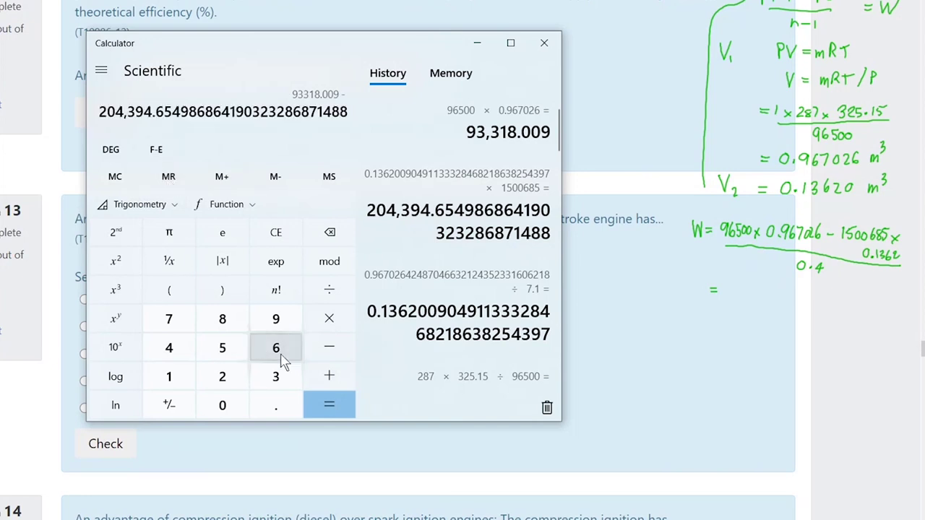
click(327, 406)
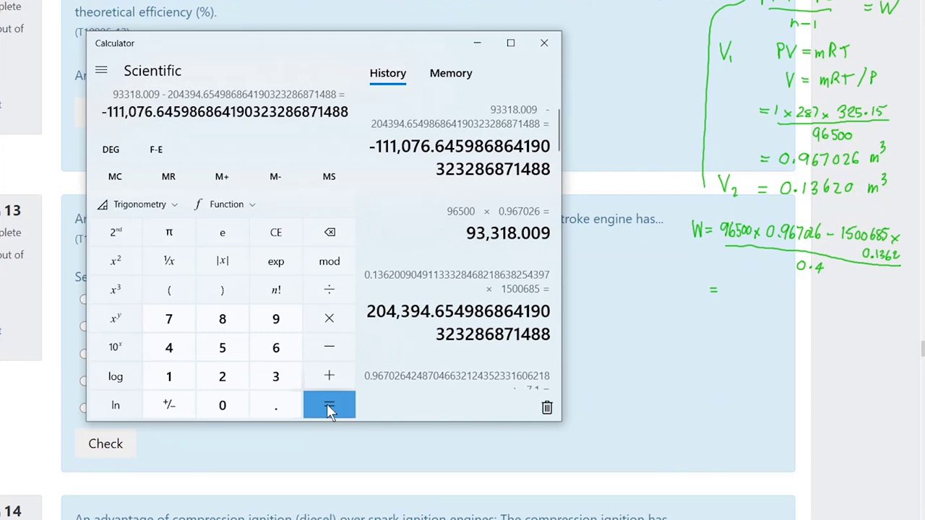
key(slash)
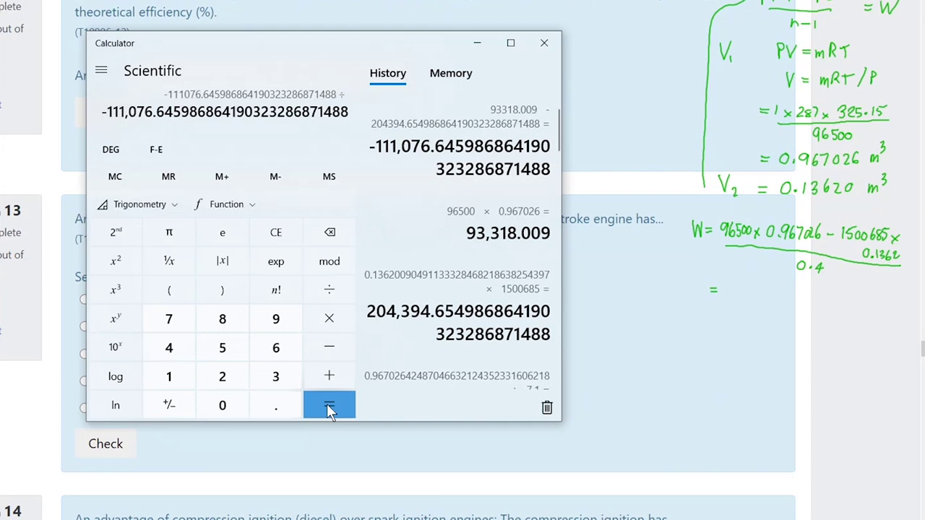
text(0.4)
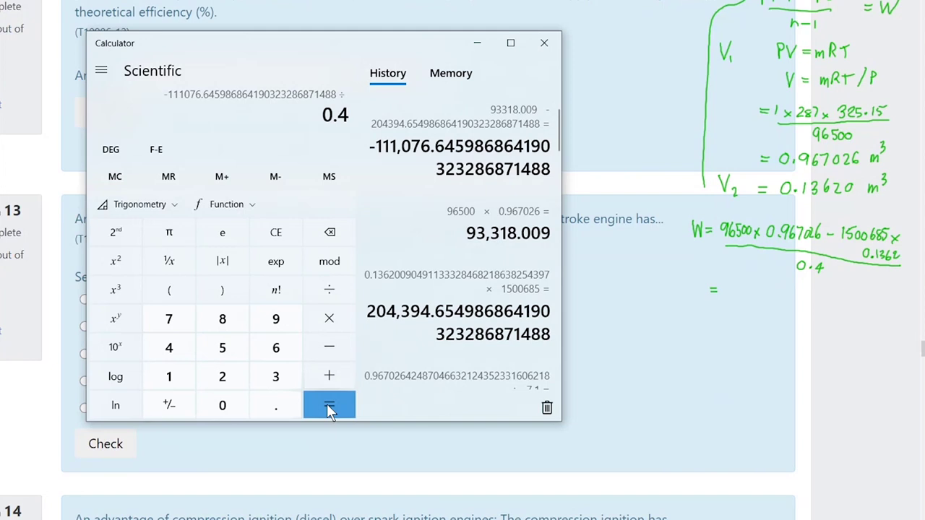
click(327, 404)
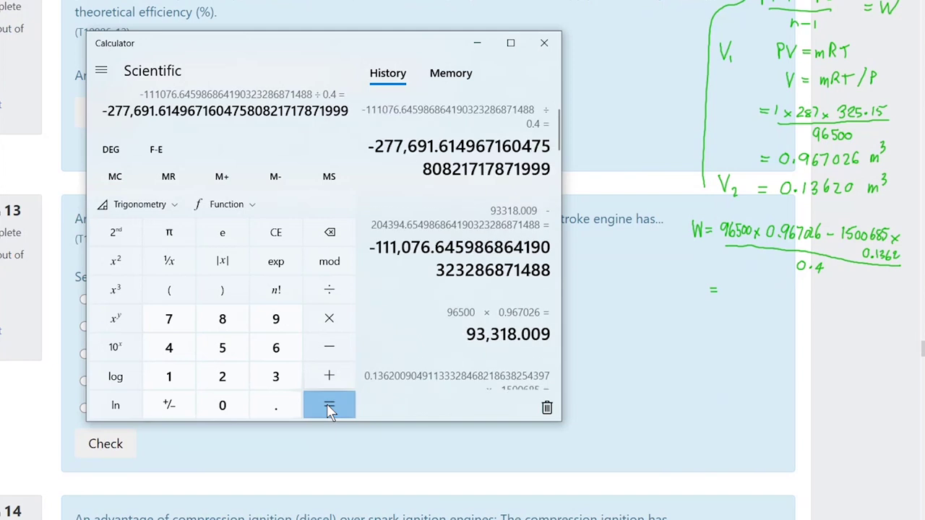
Write the work result = −277692 J after checking it against Calculator.
click(739, 294)
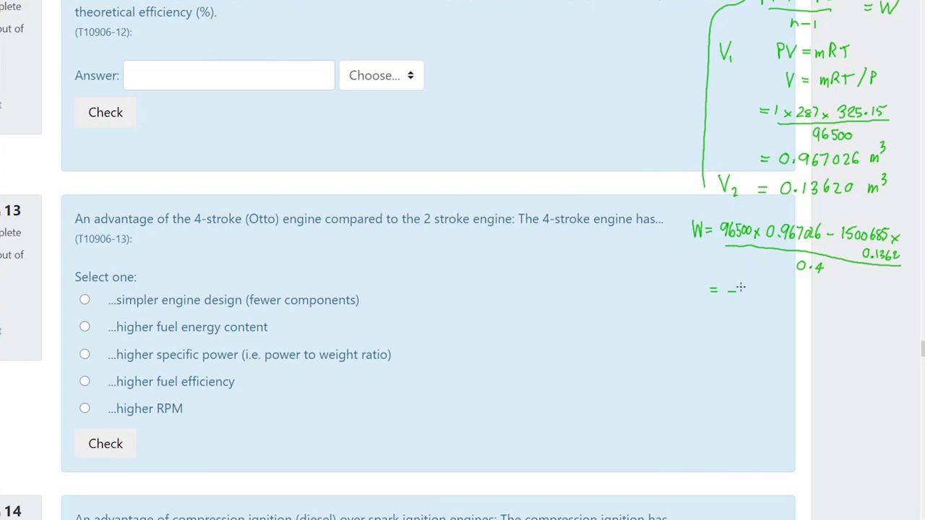
mouse_move(740, 287)
mouse_down()
mouse_move(752, 299)
mouse_move(756, 283)
mouse_move(751, 299)
mouse_move(764, 295)
mouse_up()
key(alt+Tab)
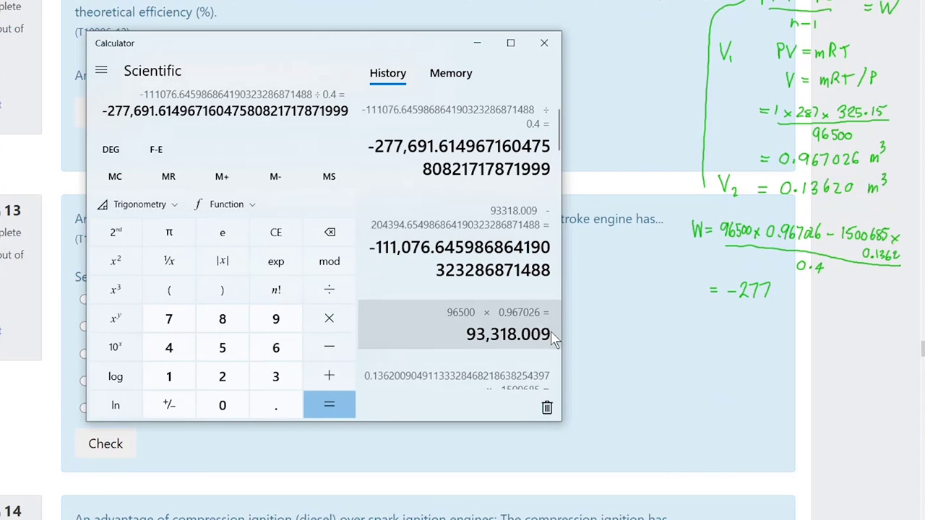
key(alt+Tab)
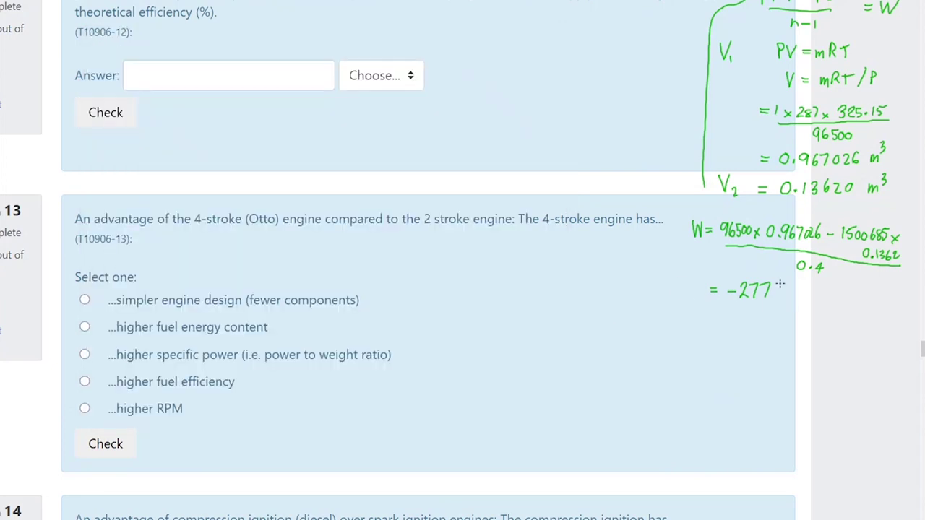
mouse_move(779, 282)
mouse_down()
mouse_move(772, 294)
mouse_move(810, 297)
mouse_up()
mouse_move(832, 288)
mouse_down()
mouse_move(826, 298)
mouse_move(841, 284)
mouse_up()
Enclose the compression work working with a line and write 'compress!'.
scroll(922, 350, up, 1)
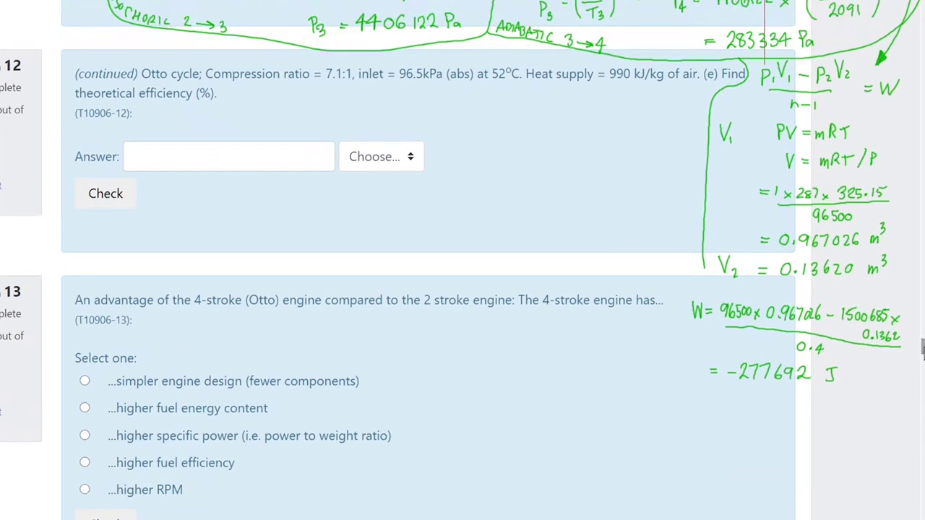
mouse_move(703, 266)
mouse_down()
mouse_move(670, 327)
mouse_move(684, 365)
mouse_move(718, 387)
mouse_move(921, 396)
mouse_up()
mouse_move(858, 380)
mouse_down()
mouse_move(911, 369)
mouse_move(906, 381)
mouse_move(915, 378)
mouse_up()
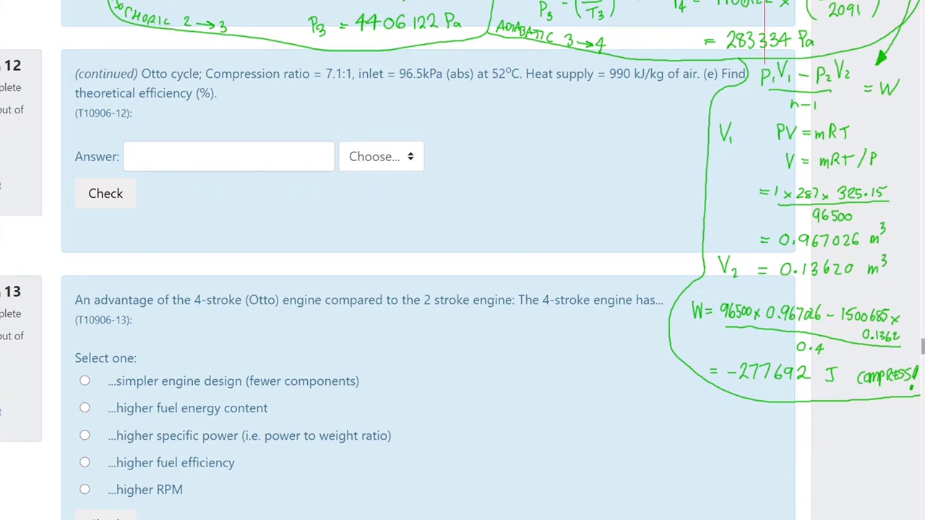
Draw an arrow from P4 and write V3 = V2 and V4 = 7.1 × V3 beside question 12.
scroll(463, 261, up, 5)
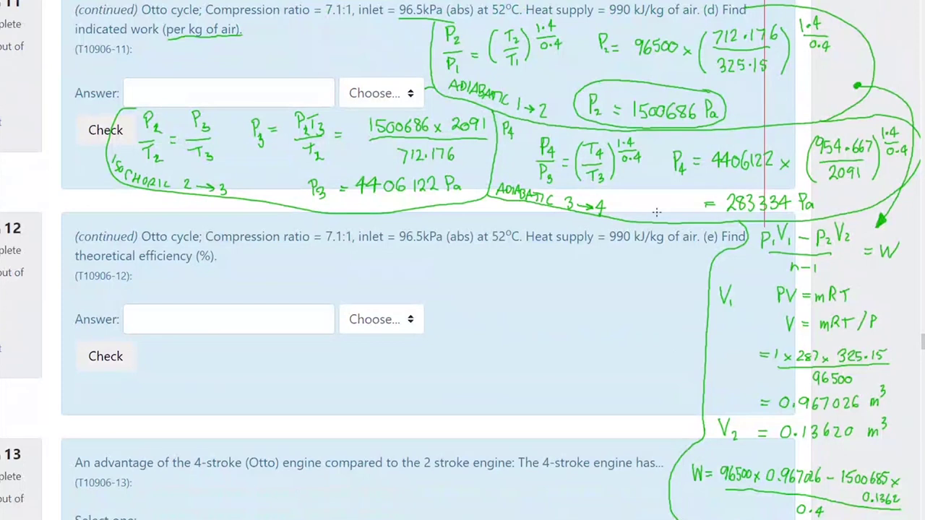
mouse_move(652, 211)
mouse_down()
mouse_move(646, 260)
mouse_move(652, 249)
mouse_up()
mouse_move(524, 249)
mouse_down()
mouse_move(532, 249)
mouse_move(536, 267)
mouse_move(531, 258)
mouse_move(575, 252)
mouse_move(580, 262)
mouse_up()
mouse_move(522, 273)
mouse_down()
mouse_move(527, 289)
mouse_move(534, 275)
mouse_move(543, 292)
mouse_move(569, 276)
mouse_up()
drag(561, 282, 580, 282)
mouse_move(584, 273)
mouse_down()
mouse_move(585, 284)
mouse_move(601, 283)
mouse_up()
mouse_move(600, 275)
mouse_down()
mouse_move(592, 284)
mouse_move(623, 272)
mouse_move(626, 287)
mouse_up()
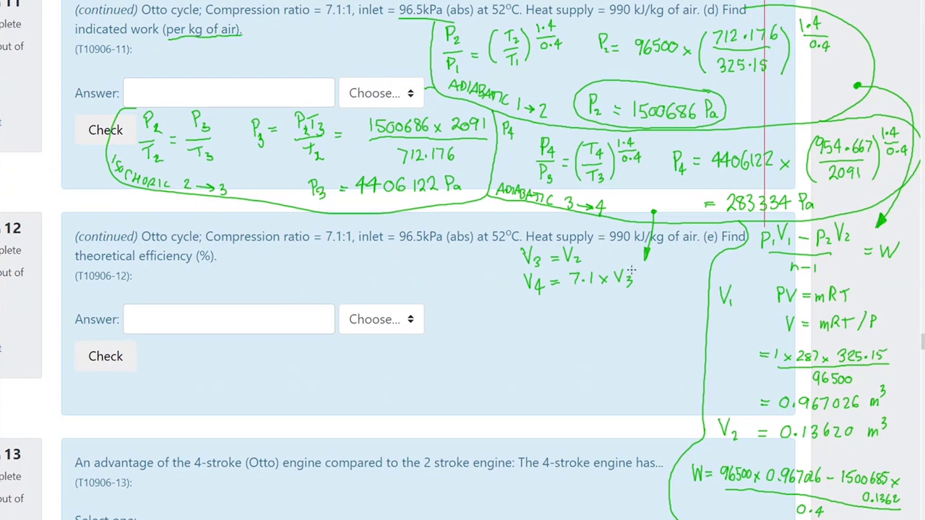
Write the expansion work formula W = (P3V3 − P4V4)/(n−1) and begin substituting 4406122.
mouse_move(446, 308)
mouse_down()
mouse_move(449, 320)
mouse_move(457, 308)
mouse_up()
drag(490, 316, 489, 319)
mouse_move(504, 323)
mouse_down()
mouse_move(516, 305)
mouse_move(521, 323)
mouse_move(542, 315)
mouse_move(557, 329)
mouse_move(562, 315)
mouse_move(570, 326)
mouse_move(587, 307)
mouse_move(608, 327)
mouse_move(644, 318)
mouse_up()
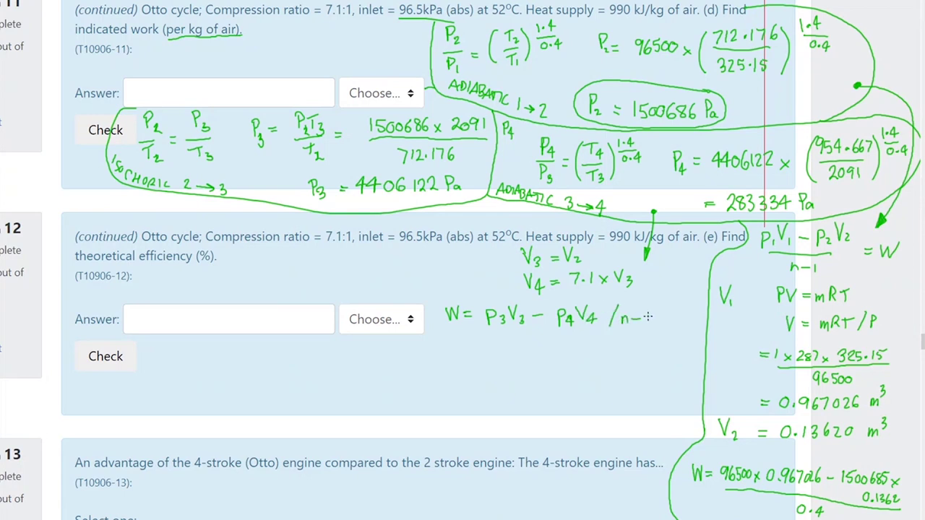
drag(463, 357, 472, 361)
mouse_move(486, 347)
mouse_down()
mouse_move(480, 357)
mouse_move(506, 354)
mouse_move(515, 363)
mouse_move(521, 350)
mouse_move(527, 363)
mouse_move(557, 362)
mouse_up()
Write the substituted numerator 4406122 × 0.1362 − 283334 × 0.967026.
drag(557, 356, 550, 363)
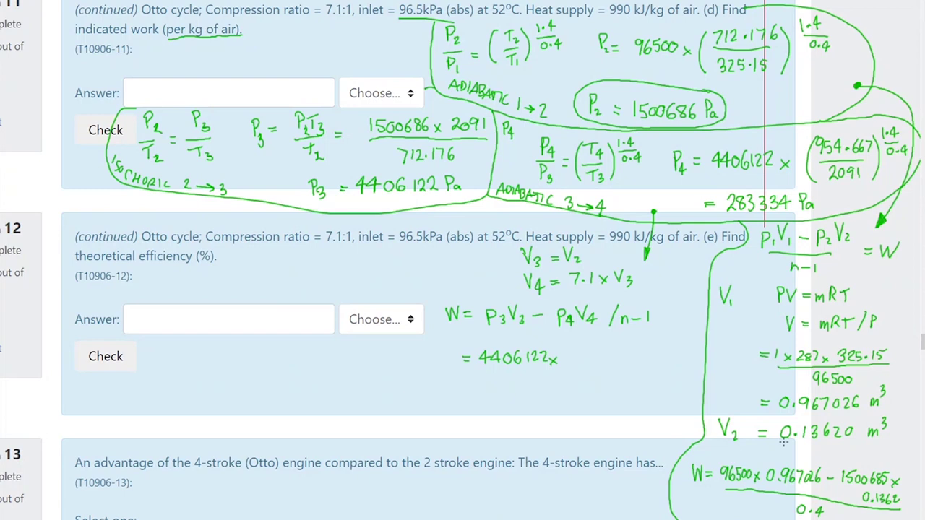
mouse_move(509, 371)
mouse_down()
mouse_move(558, 380)
mouse_move(588, 361)
mouse_up()
drag(598, 352, 671, 361)
drag(671, 352, 662, 361)
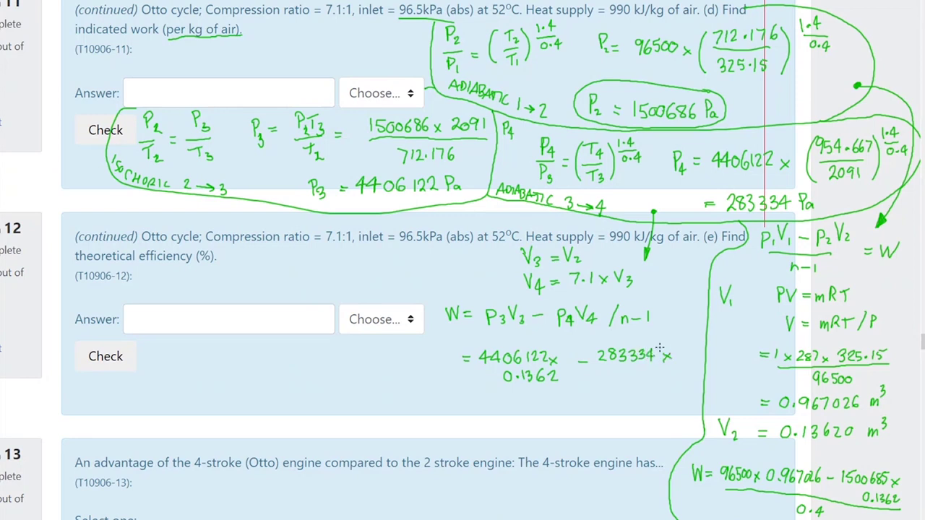
mouse_move(619, 372)
mouse_down()
mouse_move(637, 383)
mouse_move(678, 376)
mouse_up()
click(626, 380)
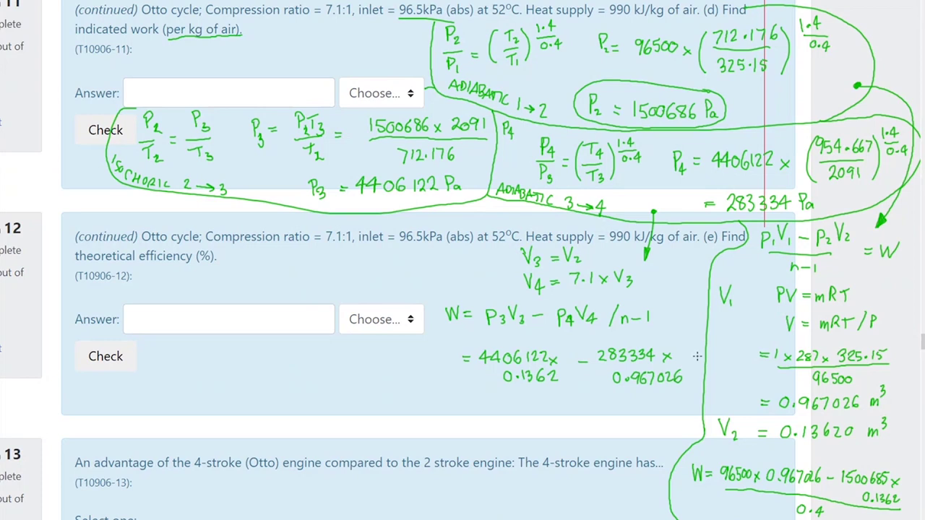
Draw the fraction bar with denominator 0.4 and add an equals sign for the result.
drag(497, 395, 682, 390)
drag(597, 402, 625, 405)
click(605, 406)
drag(620, 398, 620, 410)
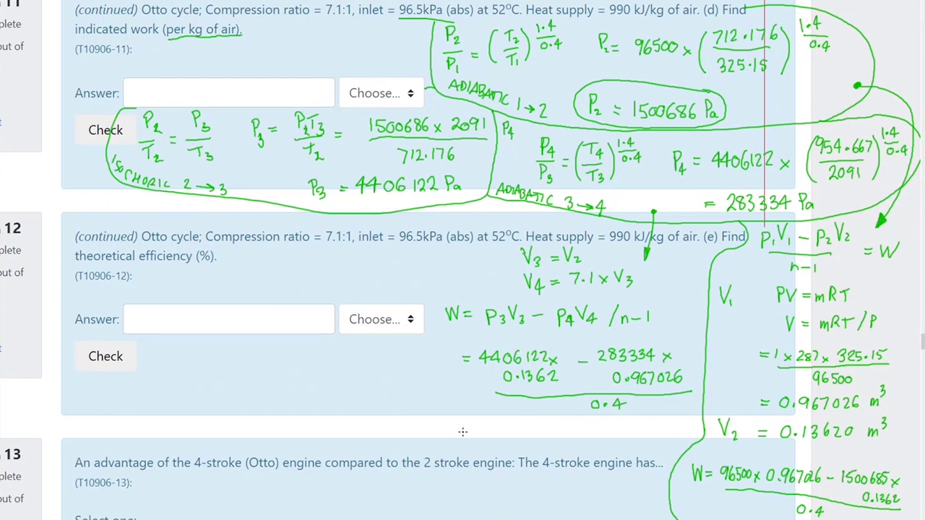
drag(463, 436, 474, 434)
key(alt+Tab)
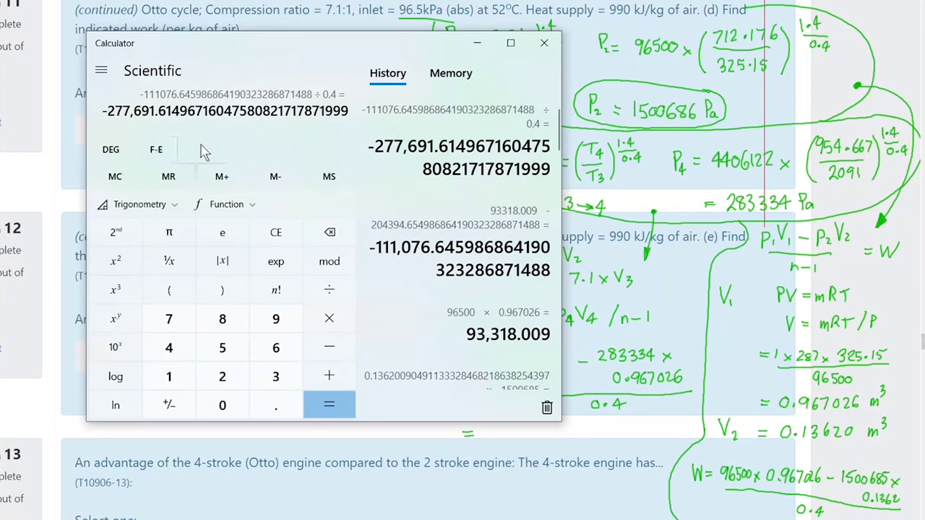
Store the previous result in Calculator memory and clear the display to 0.
click(115, 177)
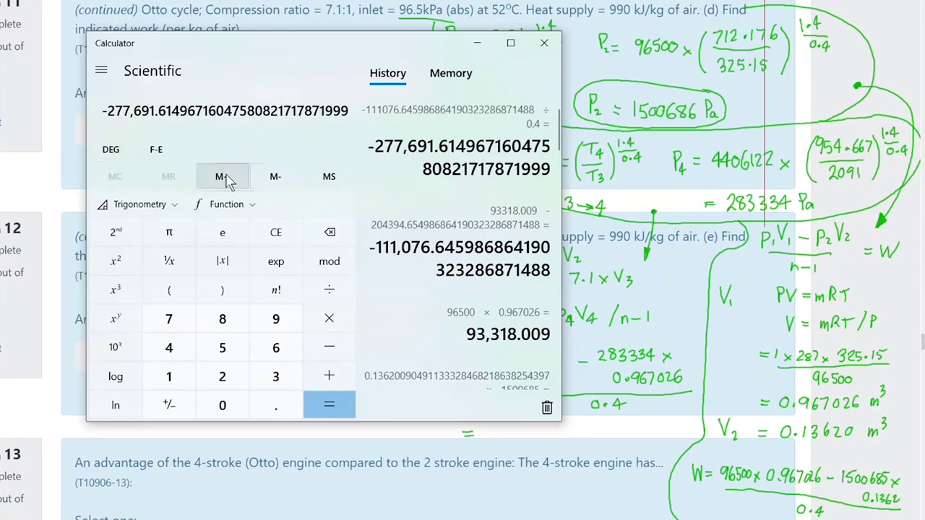
click(222, 176)
click(276, 232)
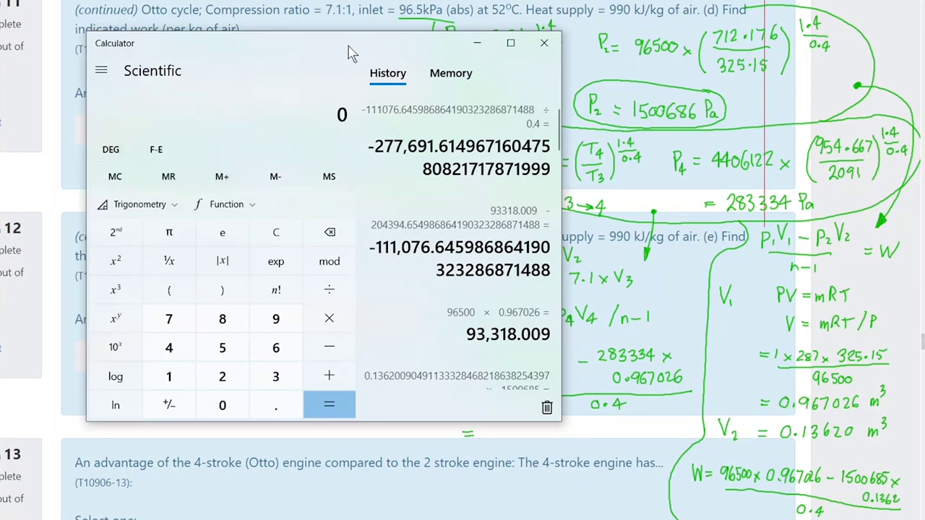
drag(359, 48, 323, 0)
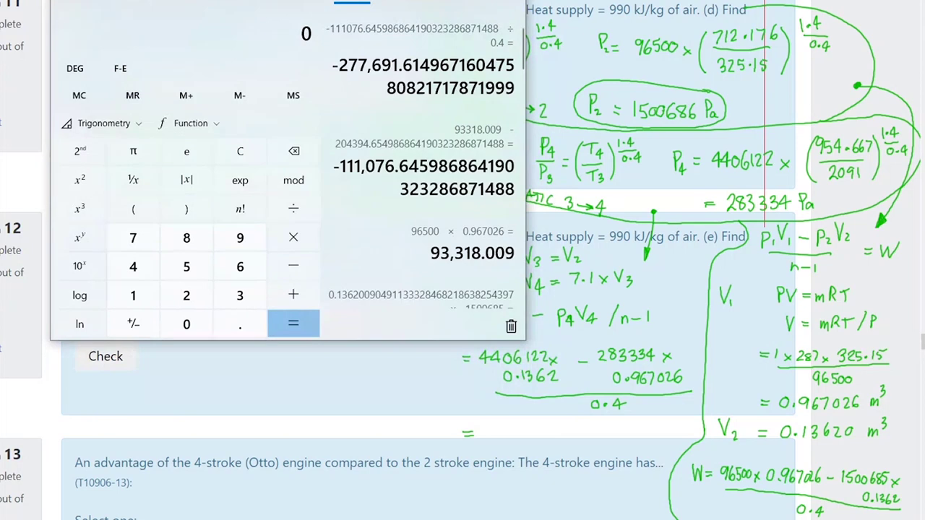
click(922, 340)
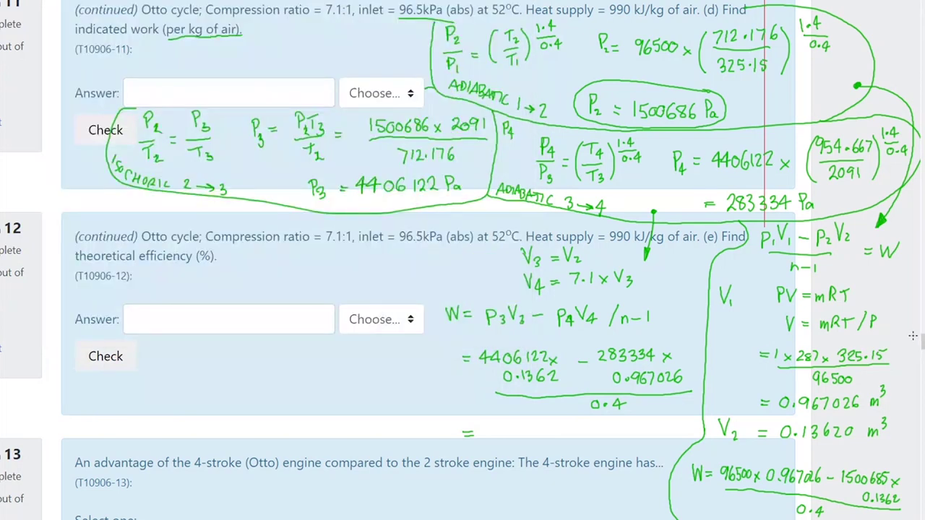
scroll(913, 335, up, 5)
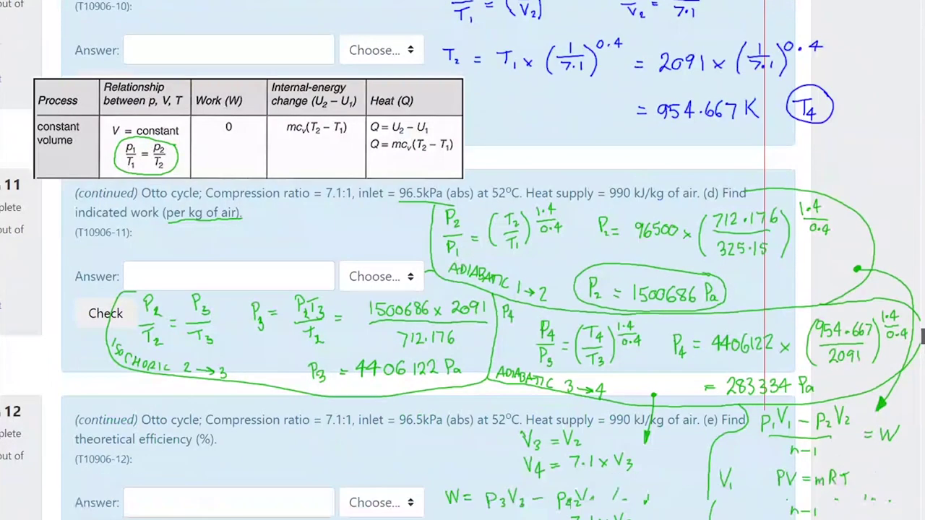
scroll(922, 337, down, 3)
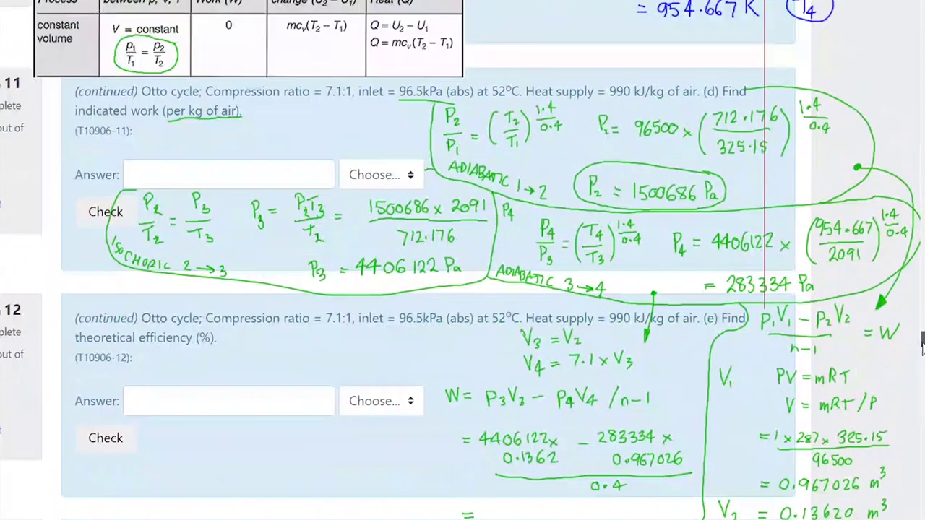
key(alt+Tab)
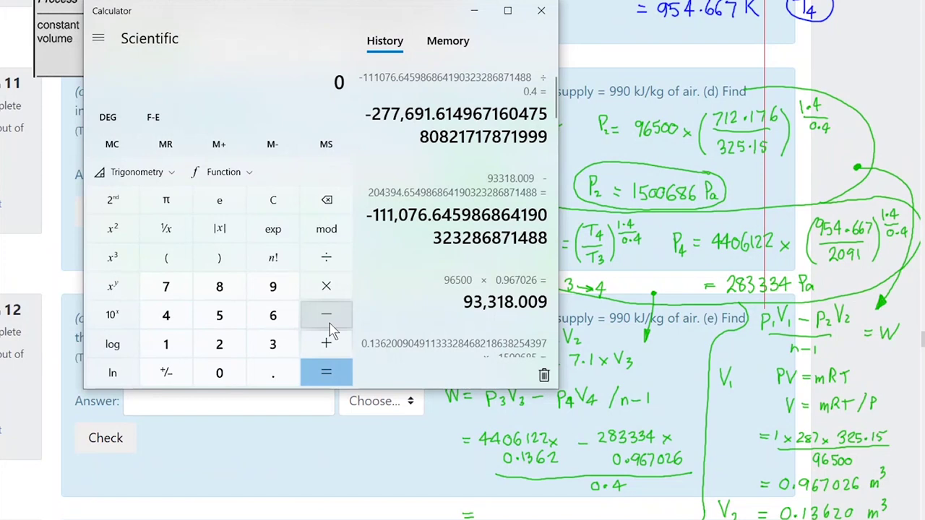
Compute 4406122×0.1362 − 283334×0.967026 = 326,122.47, then divide by 0.4 for 815,306.18.
text(4406)
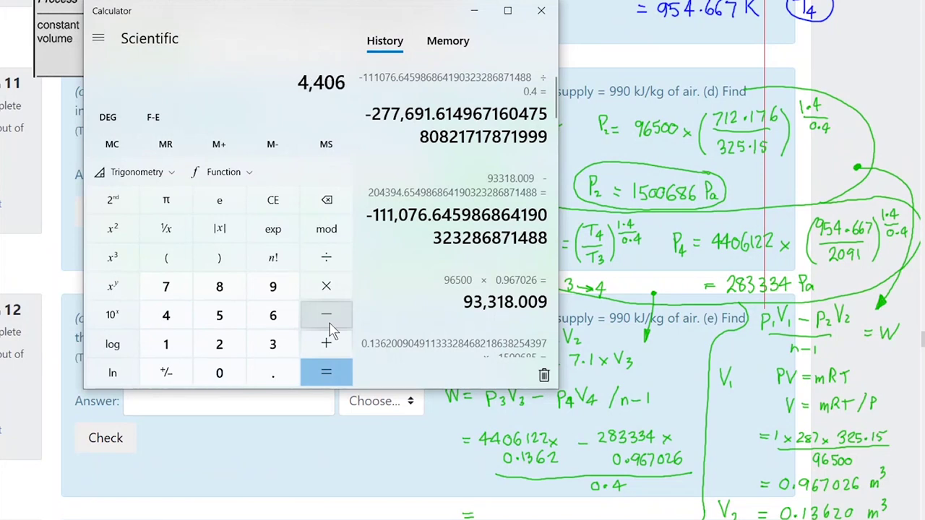
text(122)
text(*)
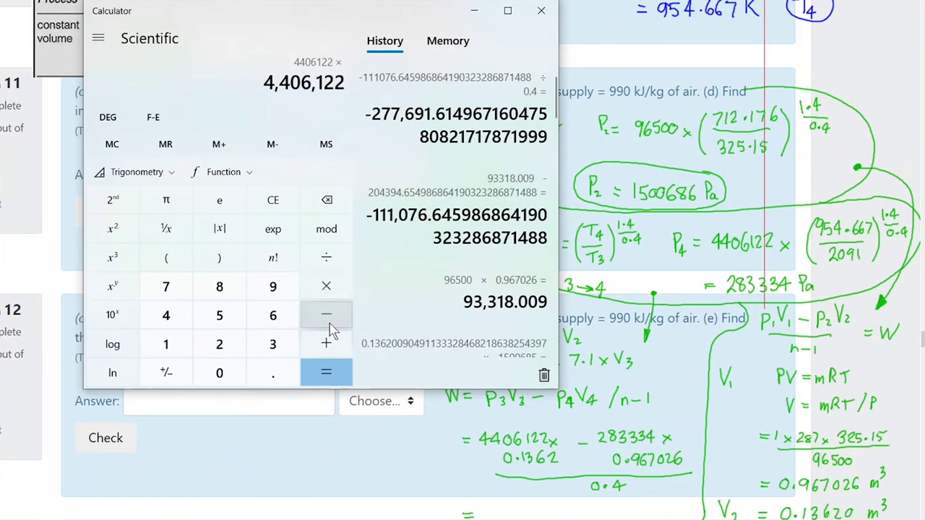
text(0.13)
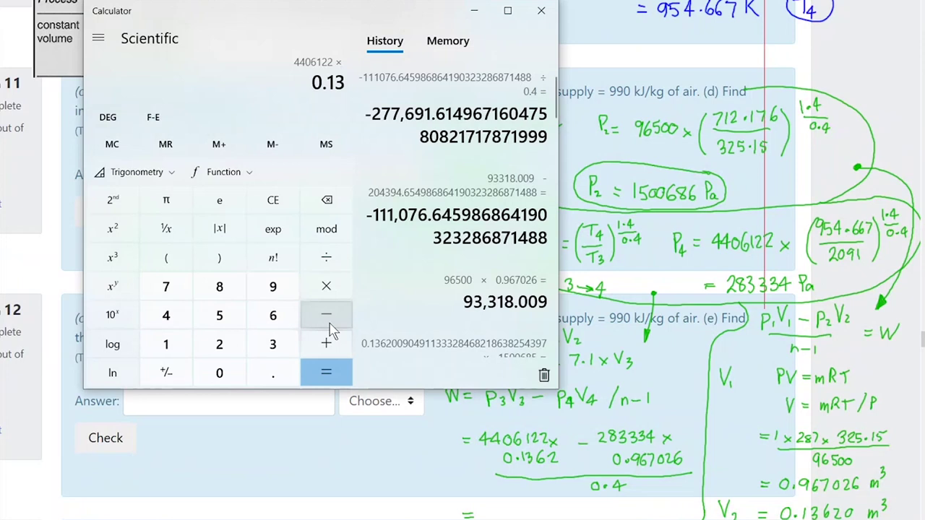
text(62)
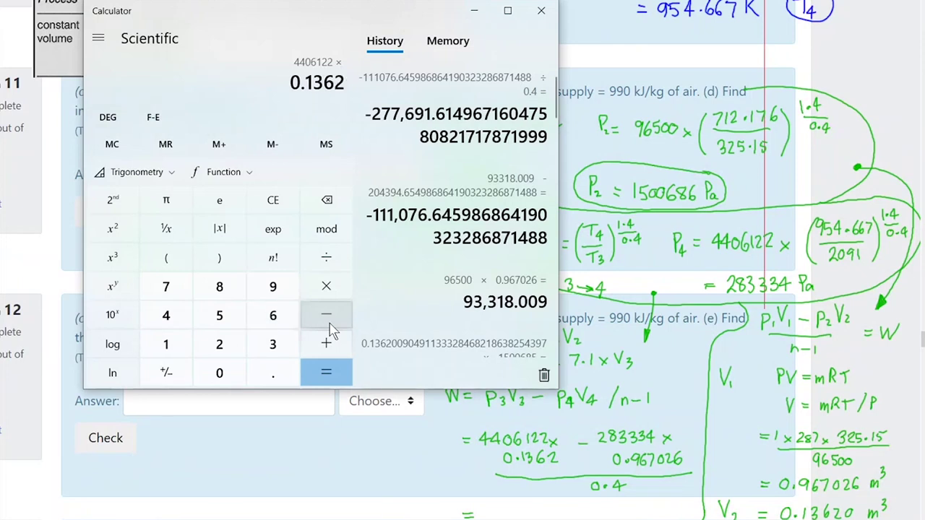
text(-)
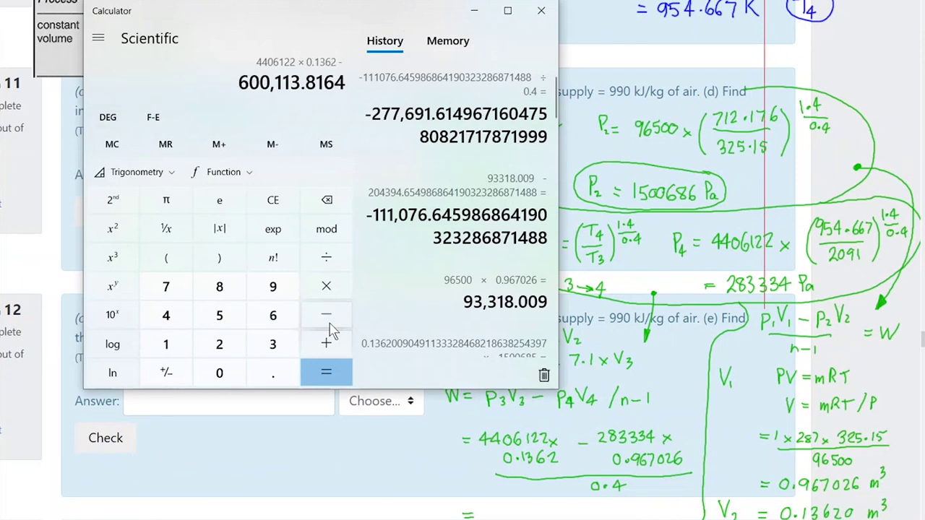
text(283)
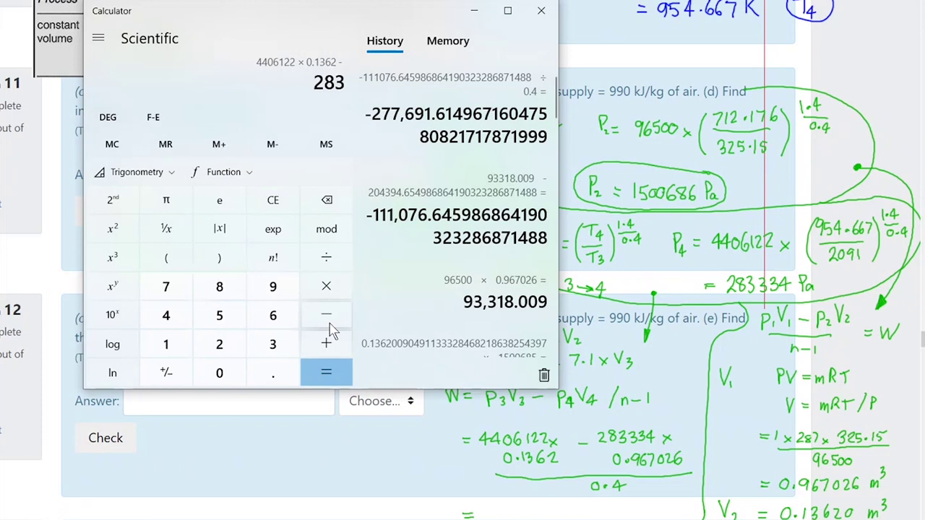
text(334)
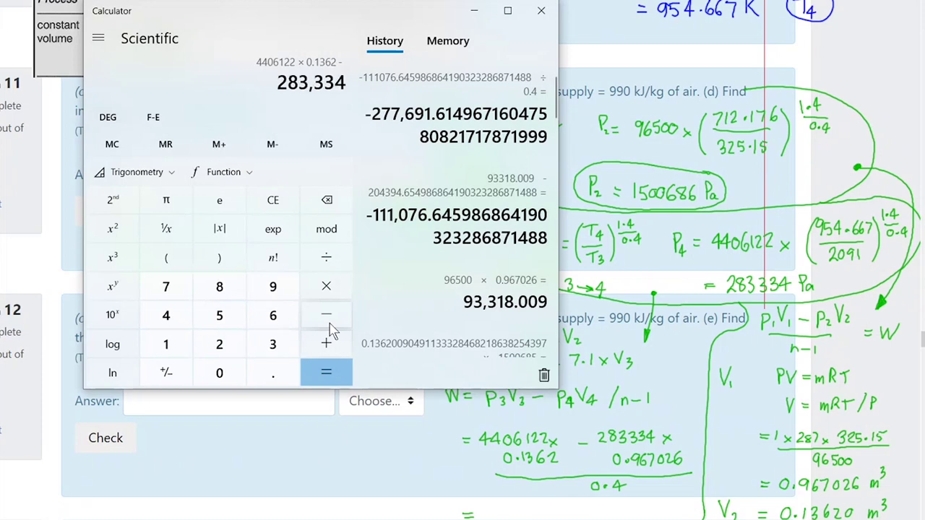
text(*0.)
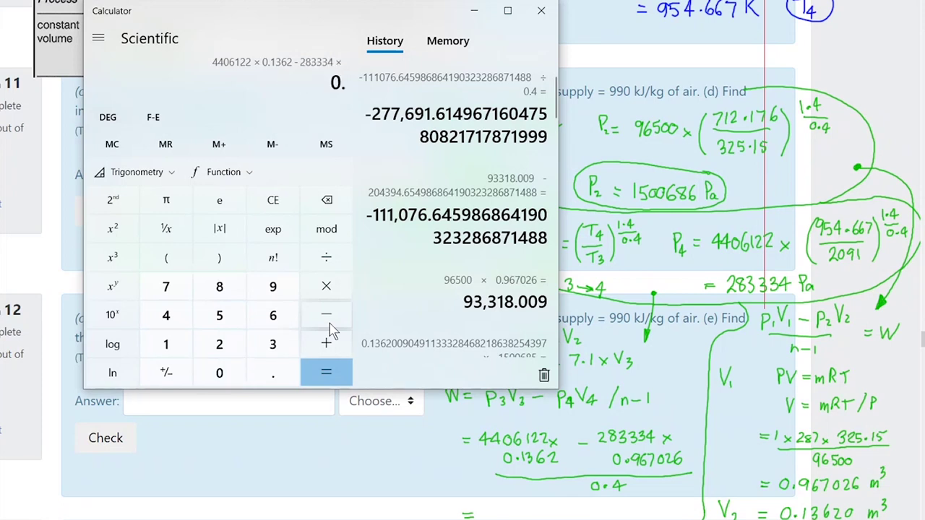
text(967)
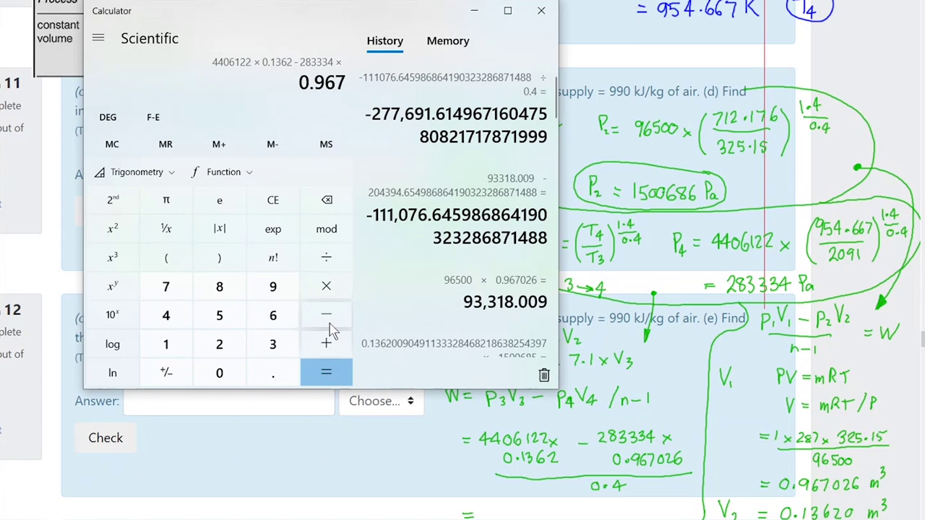
text(026)
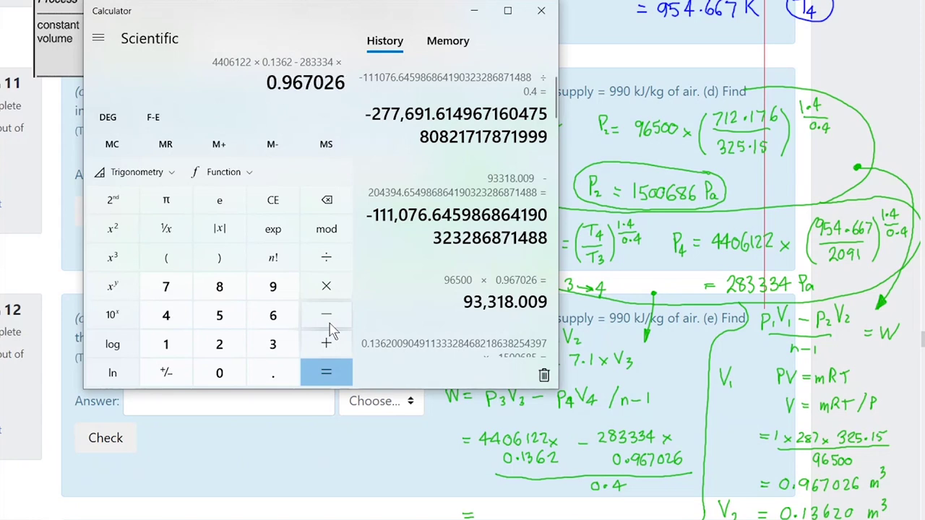
key(Return)
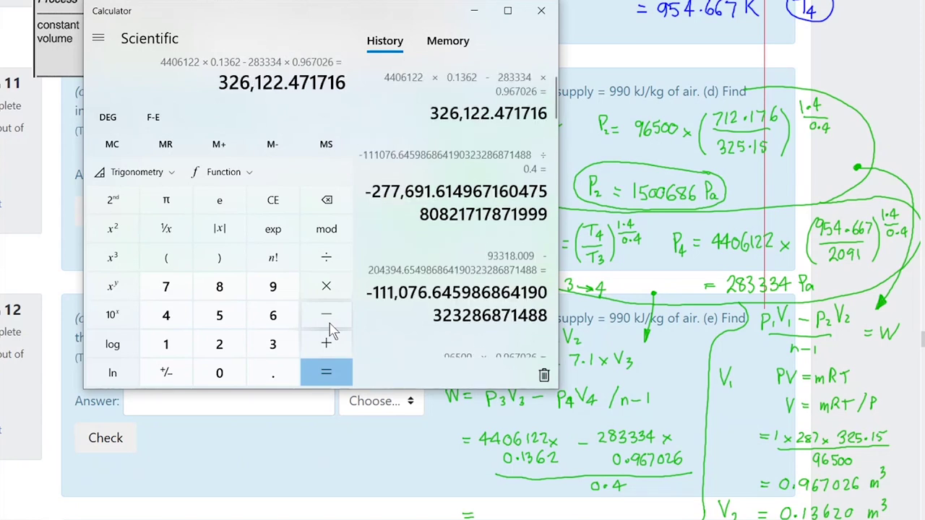
key(slash)
text(.4)
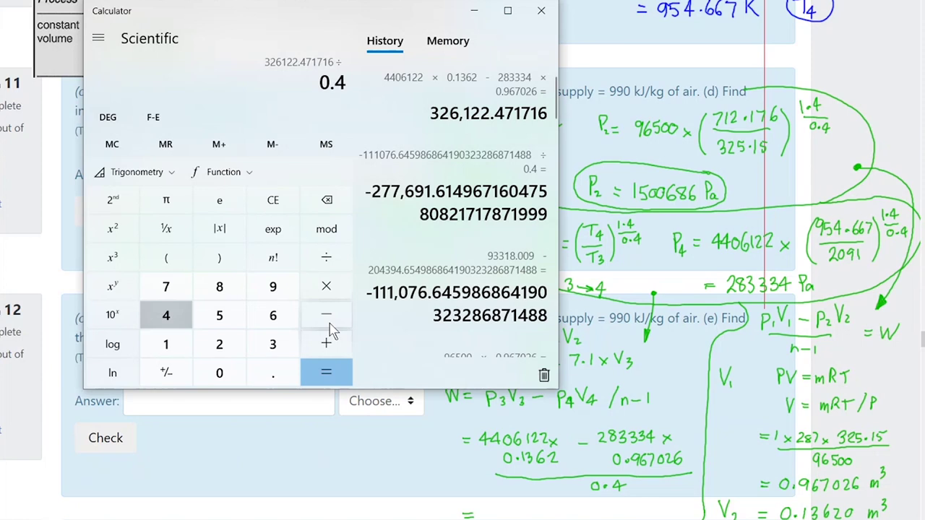
key(Return)
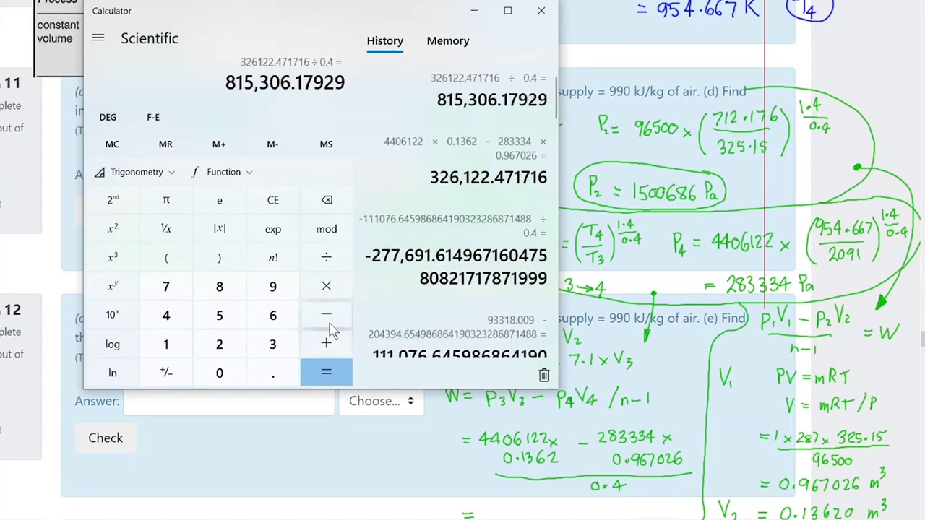
click(498, 499)
Write W = 815306 J, circle that working, and draw a downward arrow from the work results.
mouse_move(498, 498)
mouse_down()
mouse_move(489, 509)
mouse_move(506, 508)
mouse_move(507, 517)
mouse_move(528, 500)
mouse_move(533, 511)
mouse_move(553, 504)
mouse_move(553, 514)
mouse_move(575, 506)
mouse_move(568, 516)
mouse_move(547, 511)
mouse_up()
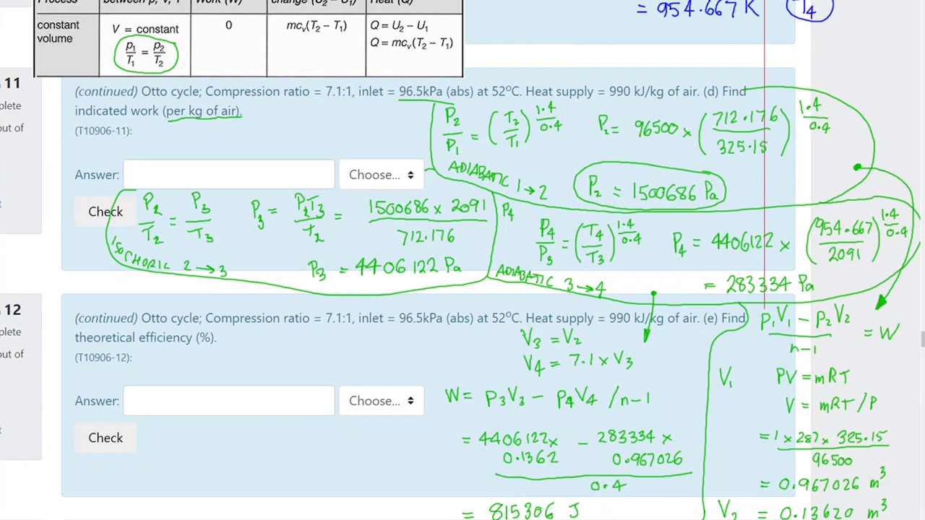
scroll(463, 289, down, 1)
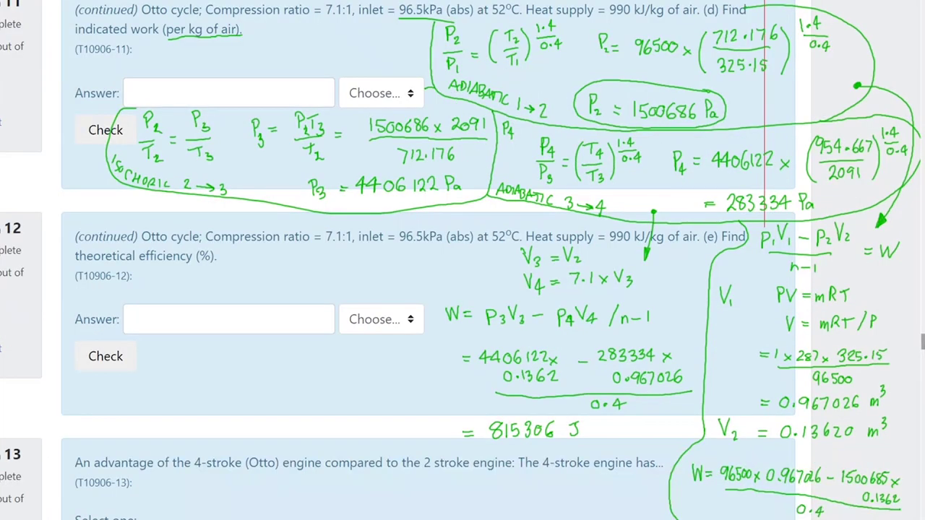
scroll(463, 260, down, 1)
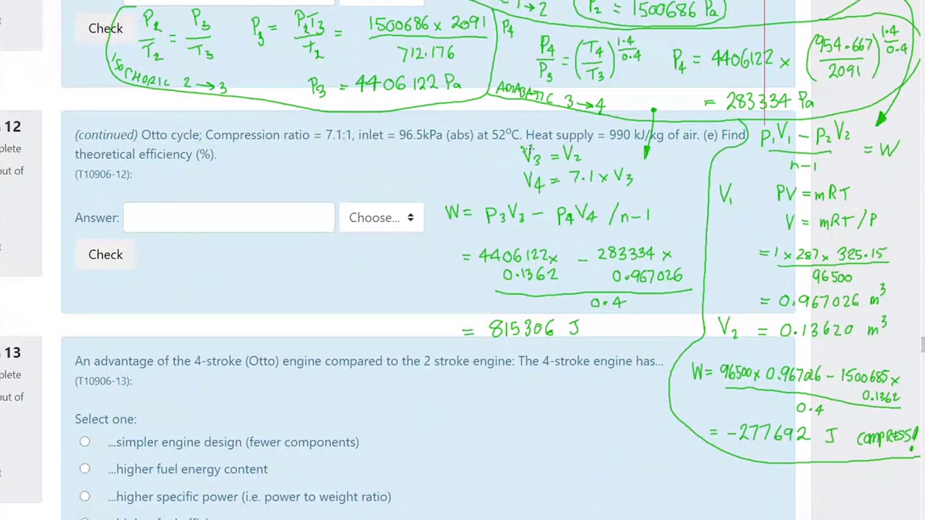
mouse_move(628, 148)
mouse_down()
mouse_move(573, 137)
mouse_move(516, 142)
mouse_move(449, 188)
mouse_move(440, 264)
mouse_move(447, 327)
mouse_move(482, 349)
mouse_move(695, 345)
mouse_up()
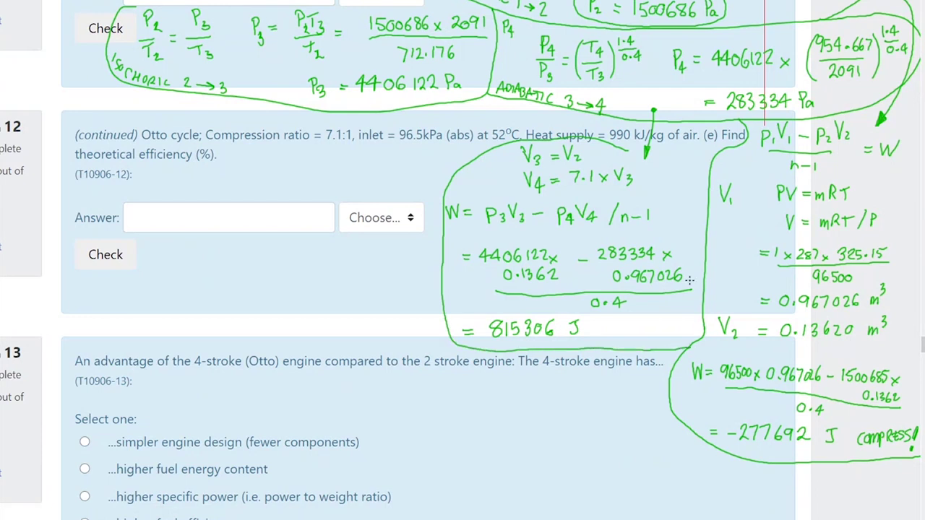
drag(630, 149, 710, 167)
mouse_move(662, 338)
mouse_down()
mouse_move(643, 411)
mouse_move(648, 404)
mouse_up()
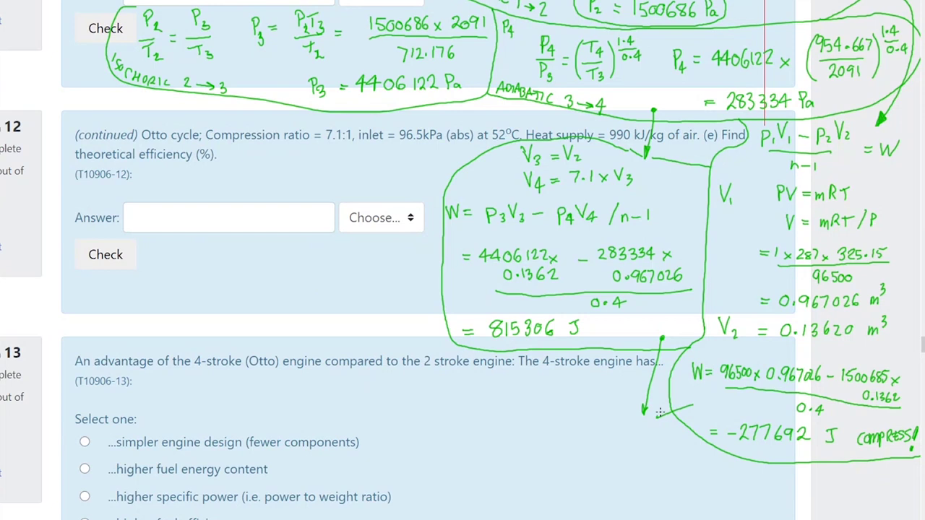
drag(660, 412, 692, 408)
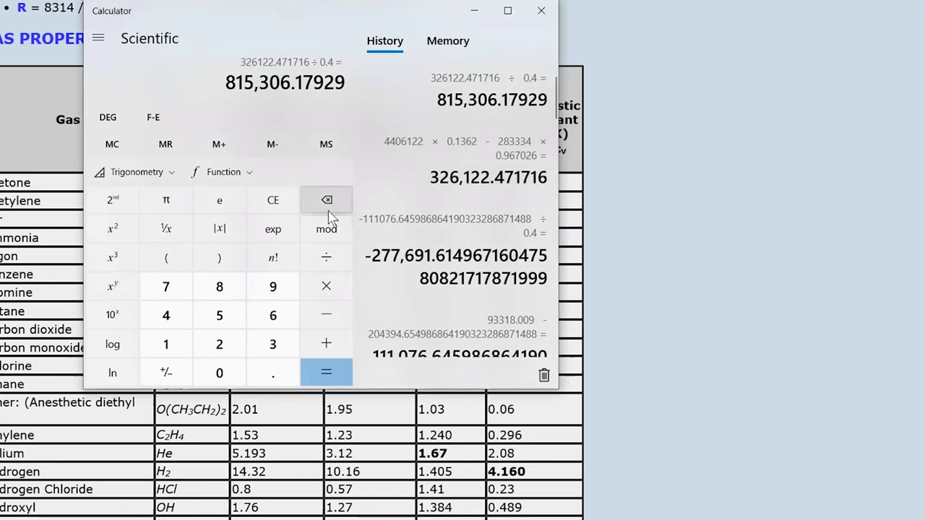
In Calculator, add the recalled −277691.6 compression work to 815306.18.
click(326, 344)
click(166, 144)
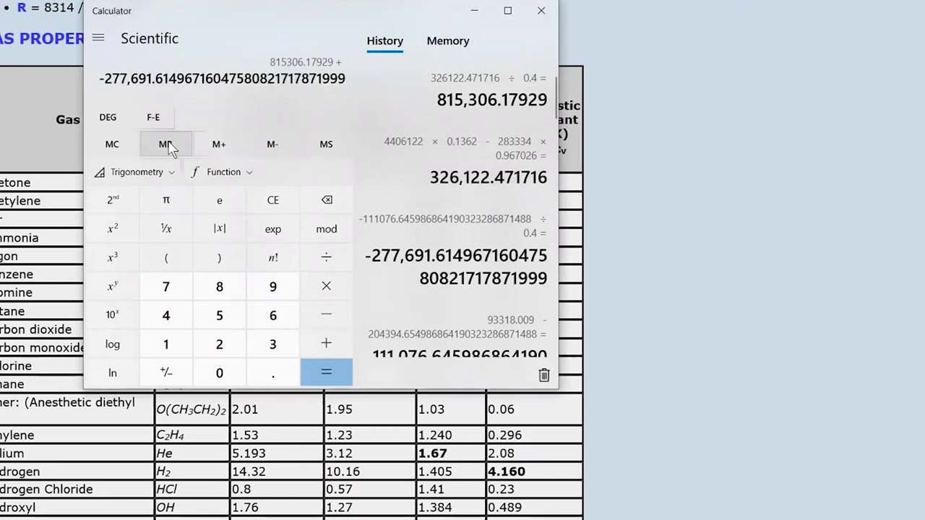
click(325, 370)
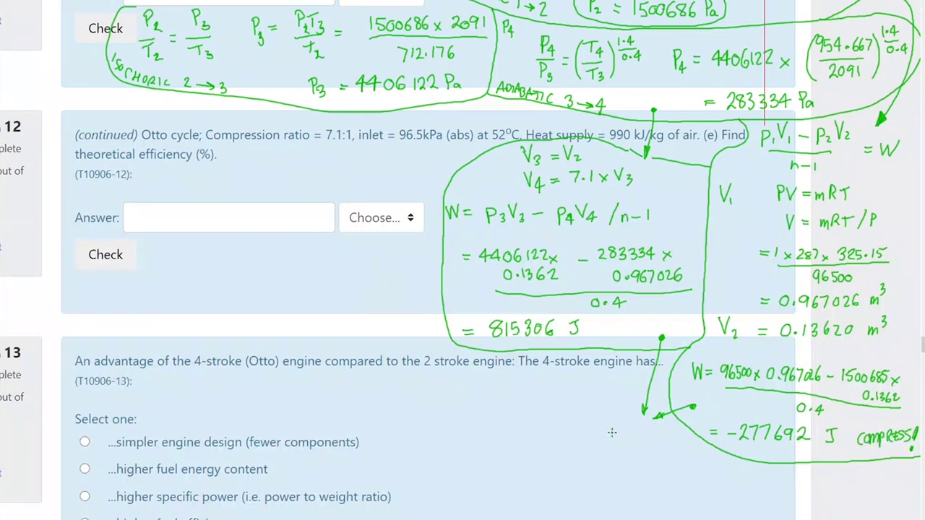
Write W34 − W12 = 537615 J below the arrows and circle it.
mouse_move(623, 444)
mouse_down()
mouse_move(645, 436)
mouse_move(660, 448)
mouse_move(676, 433)
mouse_up()
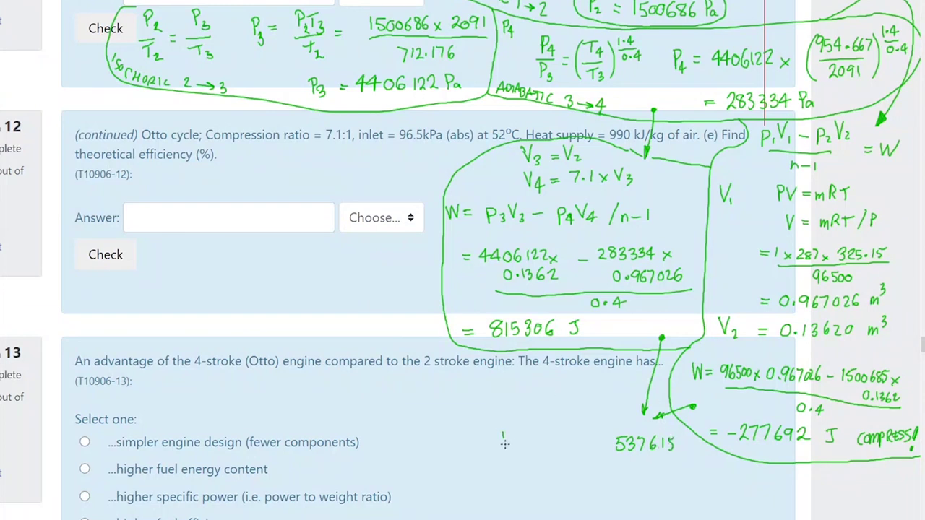
mouse_move(504, 432)
mouse_down()
mouse_move(517, 431)
mouse_move(519, 454)
mouse_move(567, 432)
mouse_move(570, 450)
mouse_up()
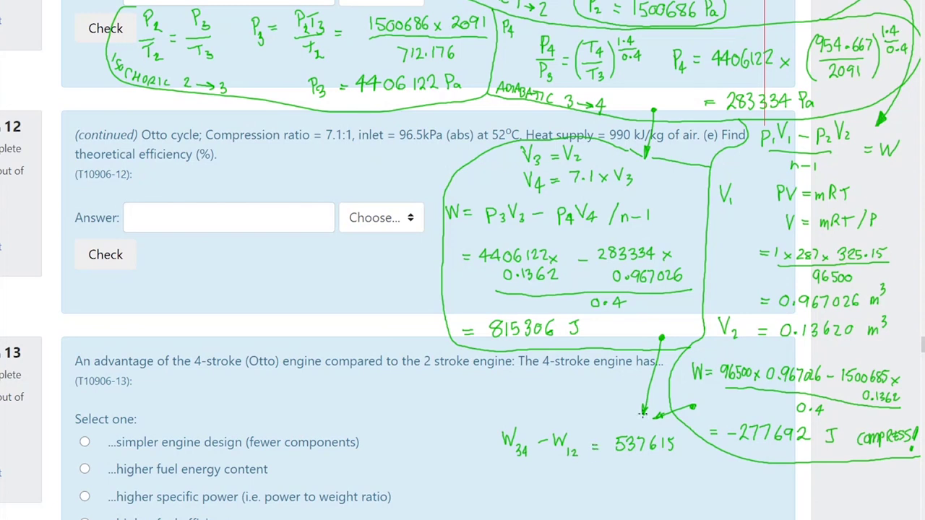
mouse_move(643, 411)
mouse_down()
mouse_move(504, 402)
mouse_move(535, 479)
mouse_move(669, 473)
mouse_move(680, 436)
mouse_move(659, 418)
mouse_up()
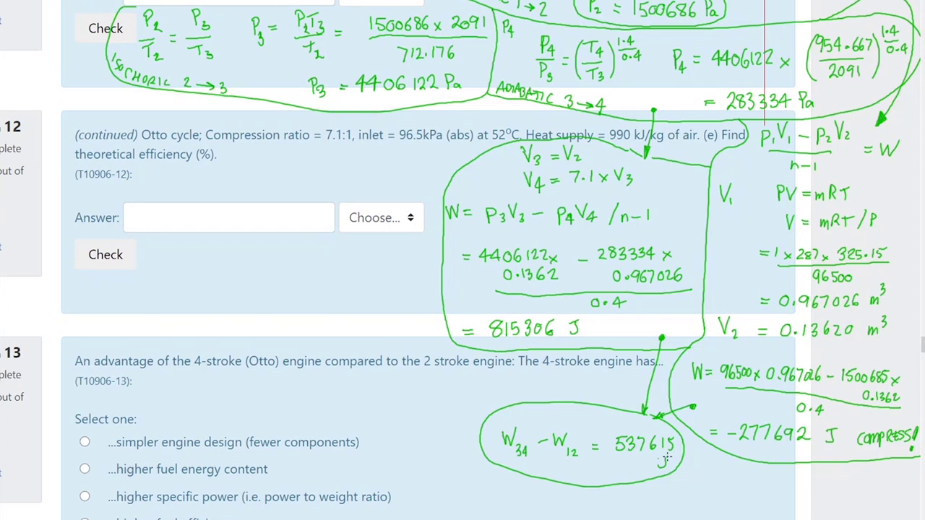
drag(659, 450, 670, 453)
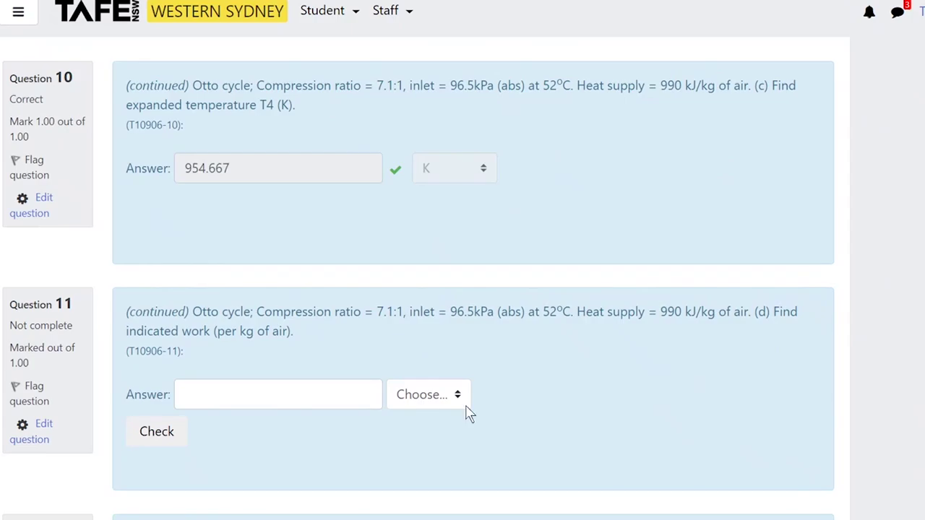
Enter 537615 with unit J/kg as Question 11's answer and check it.
click(207, 395)
text(5)
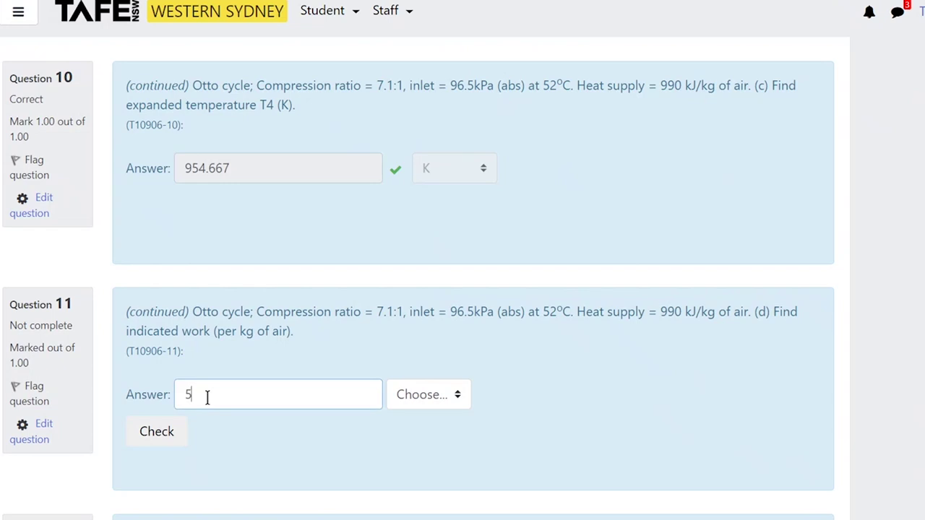
text(37615)
click(462, 401)
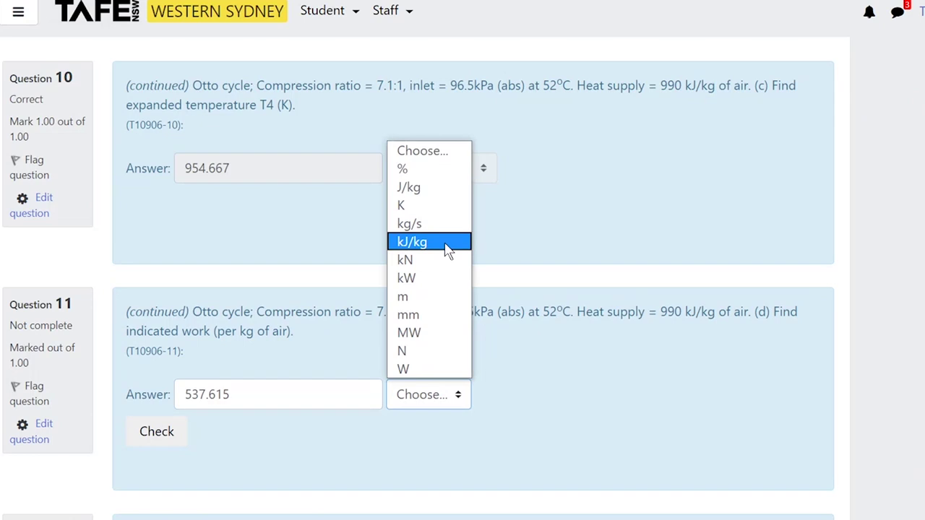
click(212, 394)
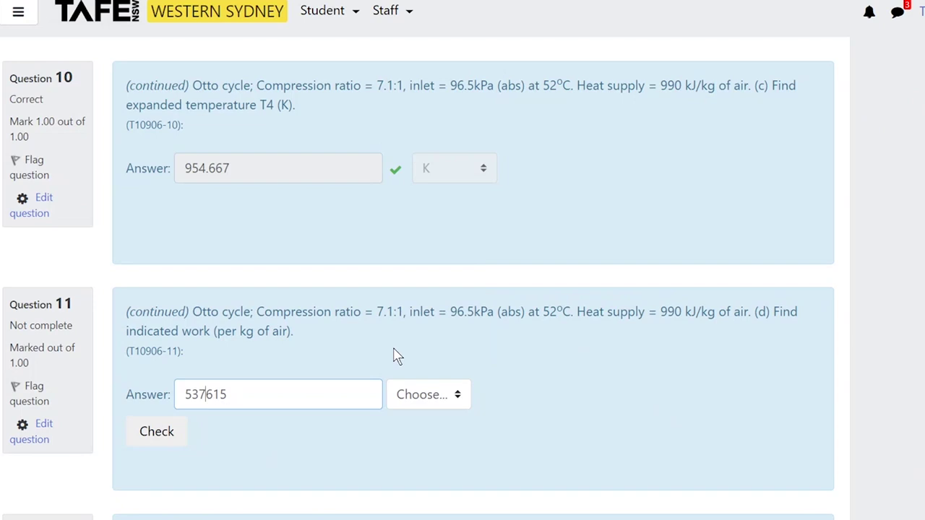
click(460, 402)
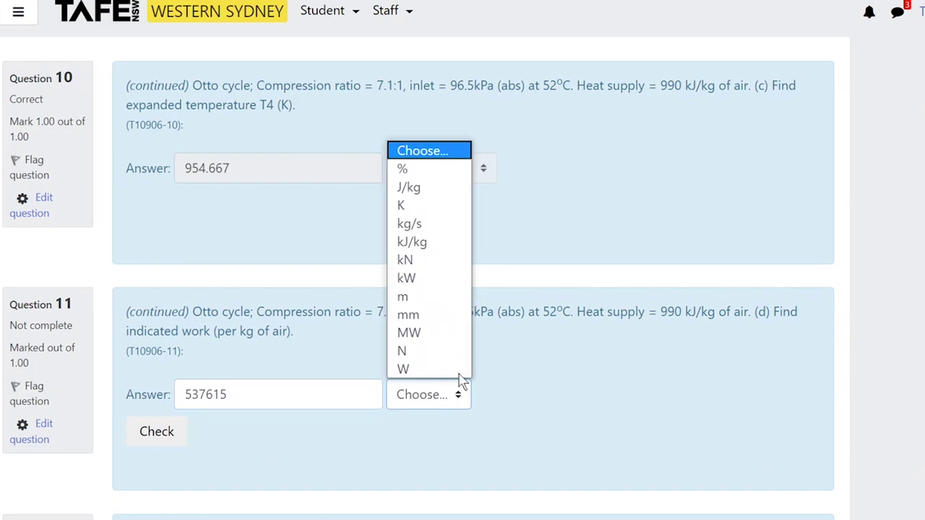
click(417, 189)
click(157, 431)
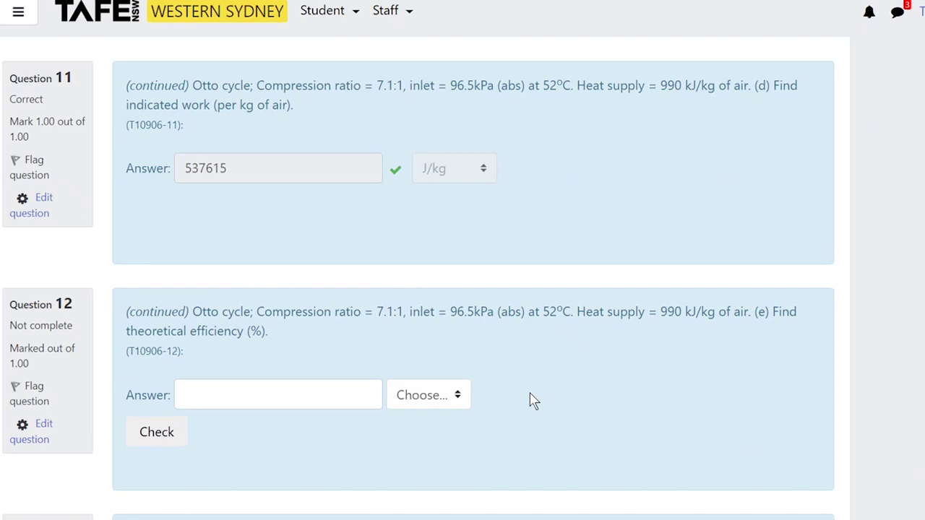
scroll(614, 396, down, 2)
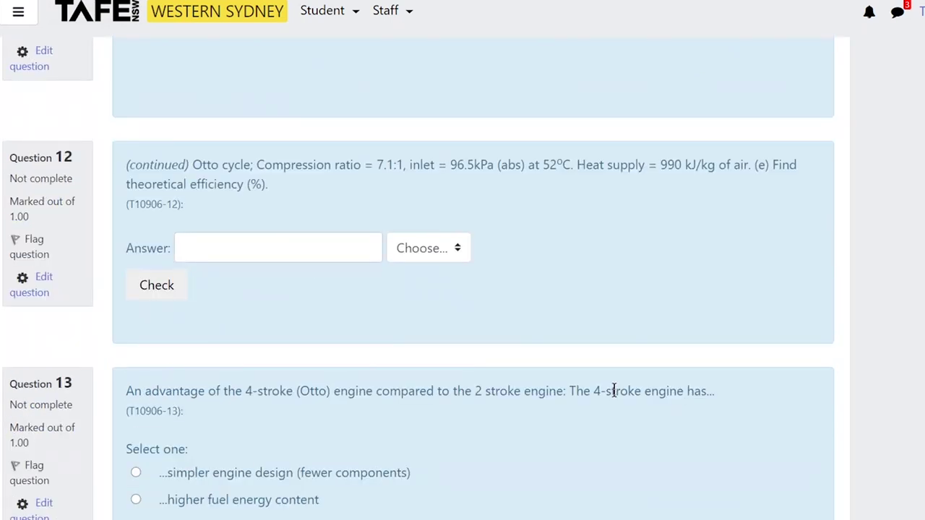
Look up η = W/Qs on the formula sheet and return to the annotated working.
scroll(615, 390, up, 2)
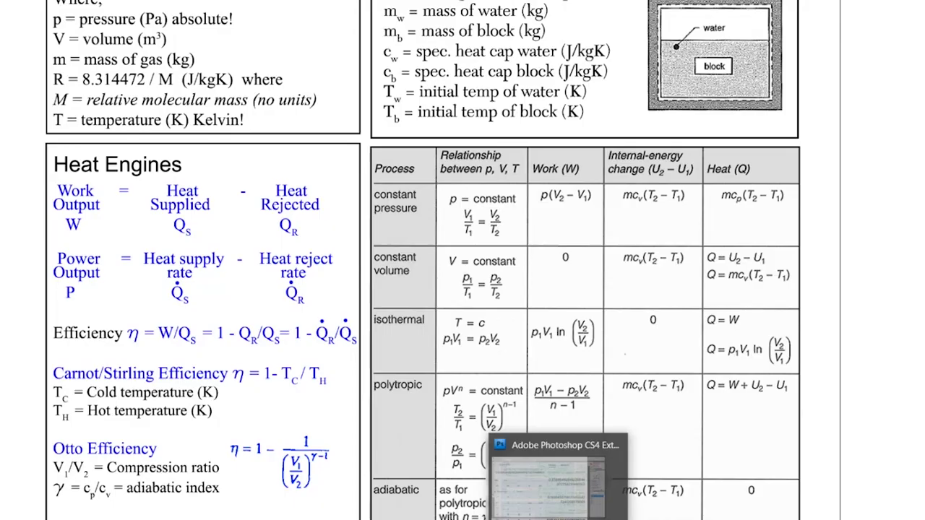
click(558, 477)
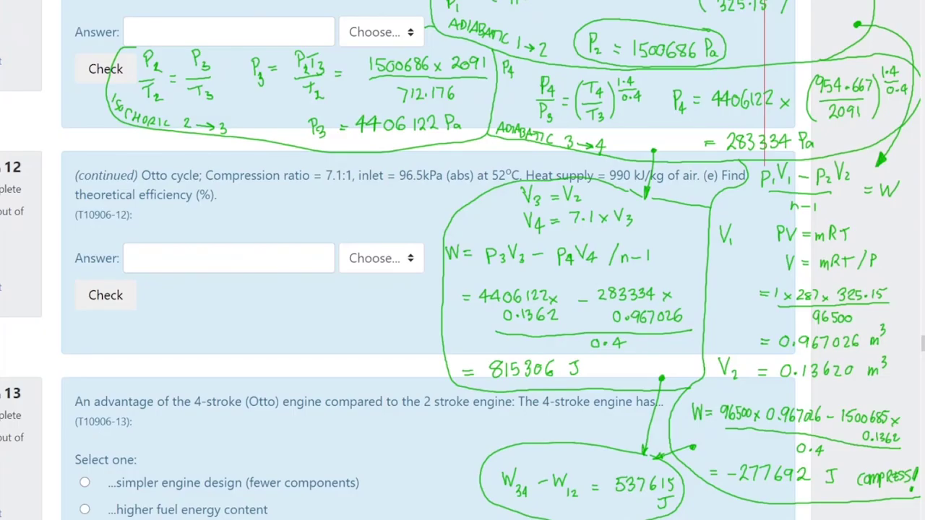
Write η = W/Qs = in red beside Question 12.
mouse_move(232, 192)
mouse_down()
mouse_move(242, 211)
mouse_move(284, 199)
mouse_move(292, 187)
mouse_move(302, 203)
mouse_move(280, 223)
mouse_move(289, 215)
mouse_move(295, 228)
mouse_up()
drag(299, 220, 296, 229)
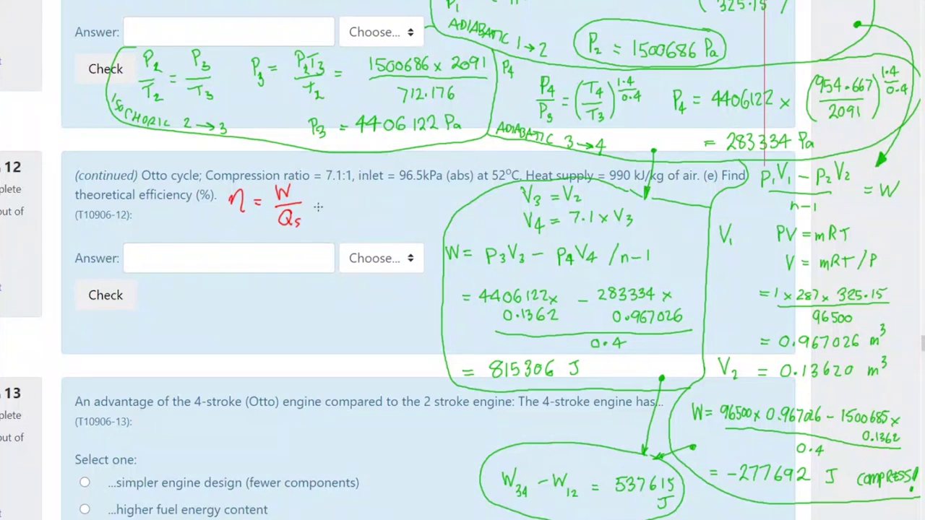
drag(316, 206, 325, 205)
drag(316, 211, 325, 211)
Write the substituted fraction 537.615 kJ over 990 kJ.
mouse_move(347, 195)
mouse_down()
mouse_move(362, 200)
mouse_move(371, 192)
mouse_move(369, 206)
mouse_up()
click(375, 201)
mouse_move(388, 190)
mouse_down()
mouse_move(385, 201)
mouse_move(402, 203)
mouse_move(410, 194)
mouse_move(432, 202)
mouse_up()
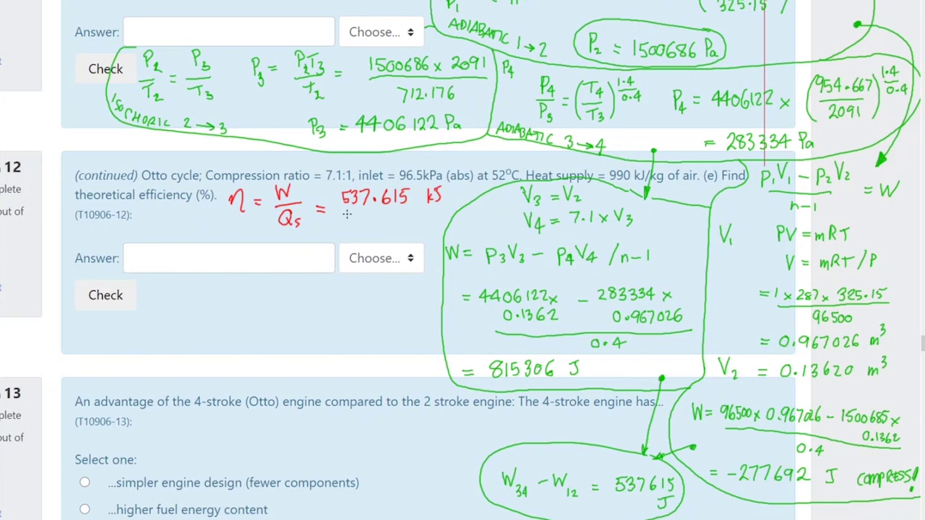
drag(344, 214, 422, 213)
mouse_move(353, 220)
mouse_down()
mouse_move(358, 234)
mouse_move(370, 222)
mouse_up()
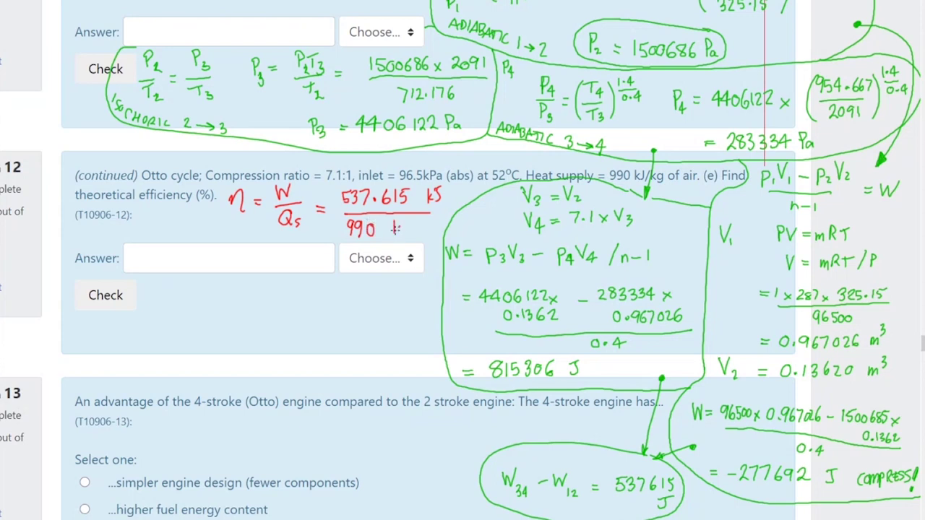
drag(395, 221, 405, 236)
In Calculator, clear the display and compute 537.615 ÷ 990.
key(alt+Tab)
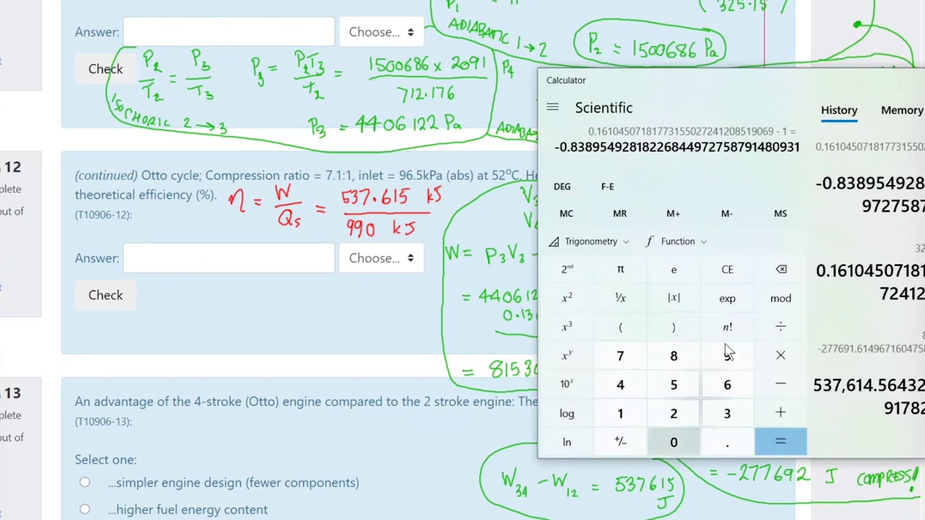
click(727, 269)
text(5)
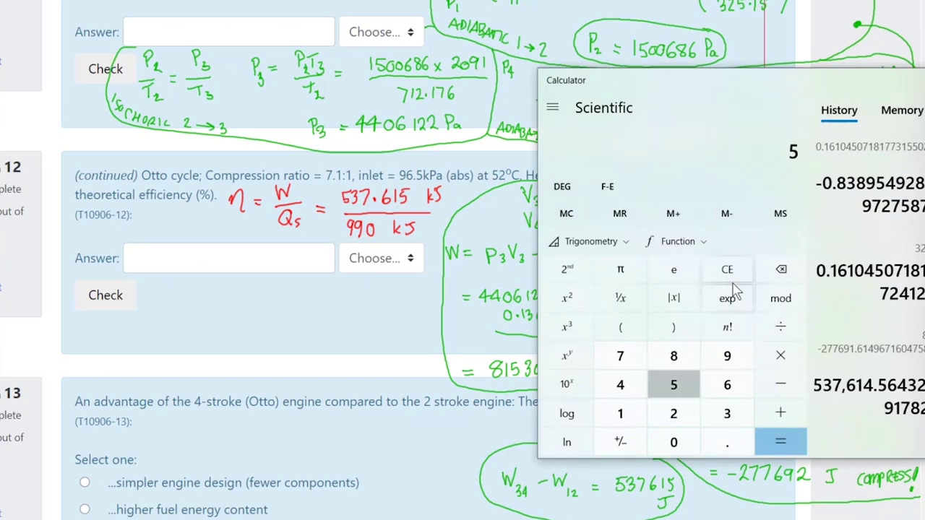
text(37.615)
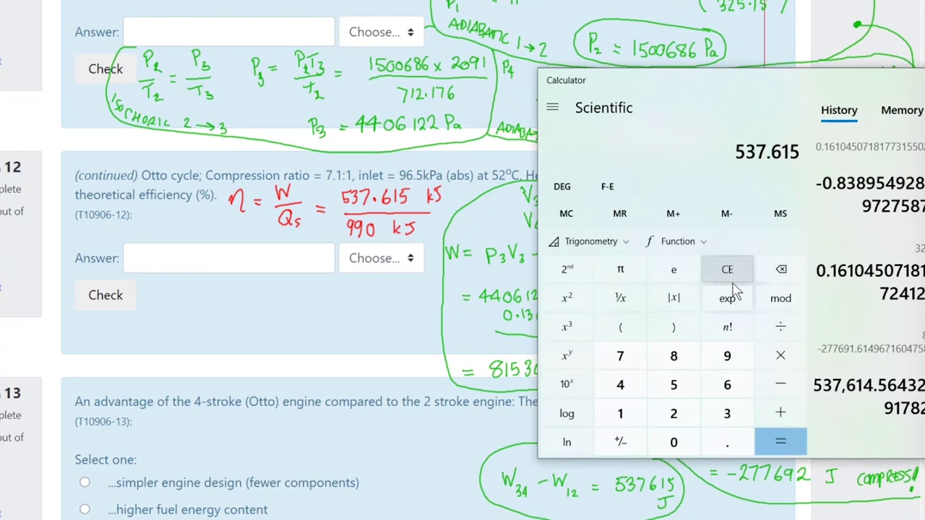
key(slash)
text(990)
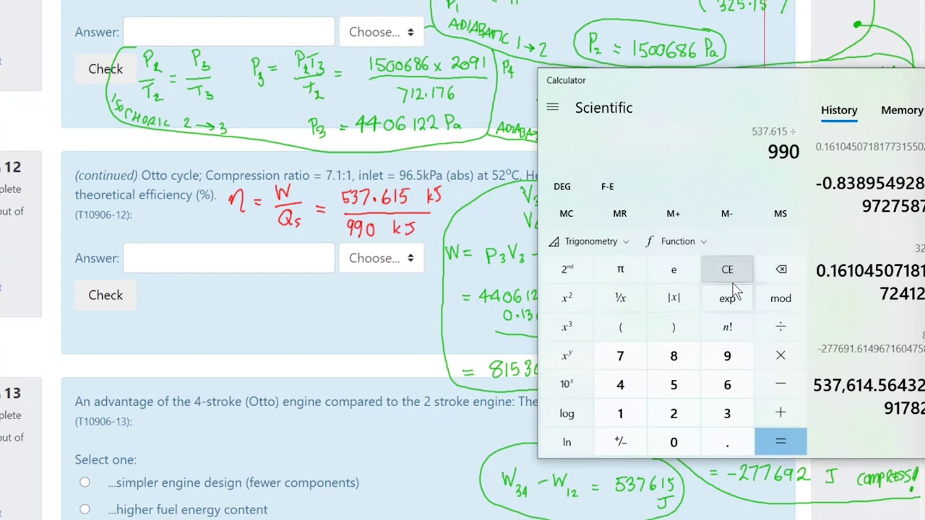
key(Return)
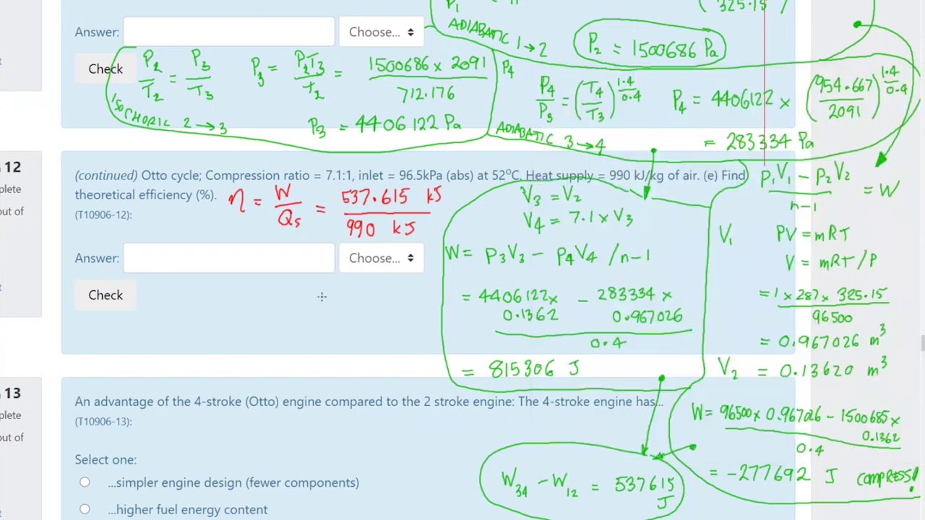
key(alt+Tab)
Write = 54.305% in red below Question 12's answer and tick it.
drag(320, 301, 331, 300)
drag(320, 306, 338, 314)
drag(341, 295, 364, 306)
mouse_move(360, 296)
mouse_down()
mouse_move(359, 313)
mouse_move(381, 306)
mouse_move(372, 314)
mouse_up()
key(alt+Tab)
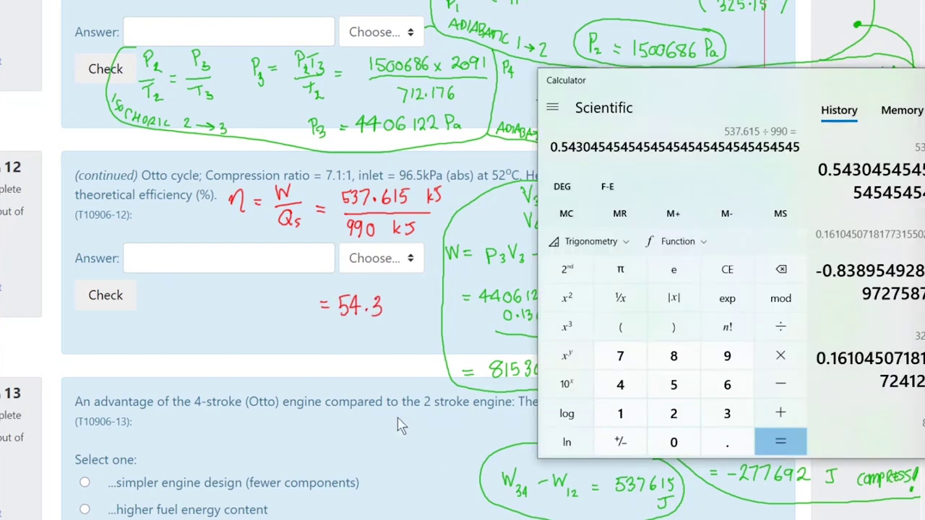
click(354, 347)
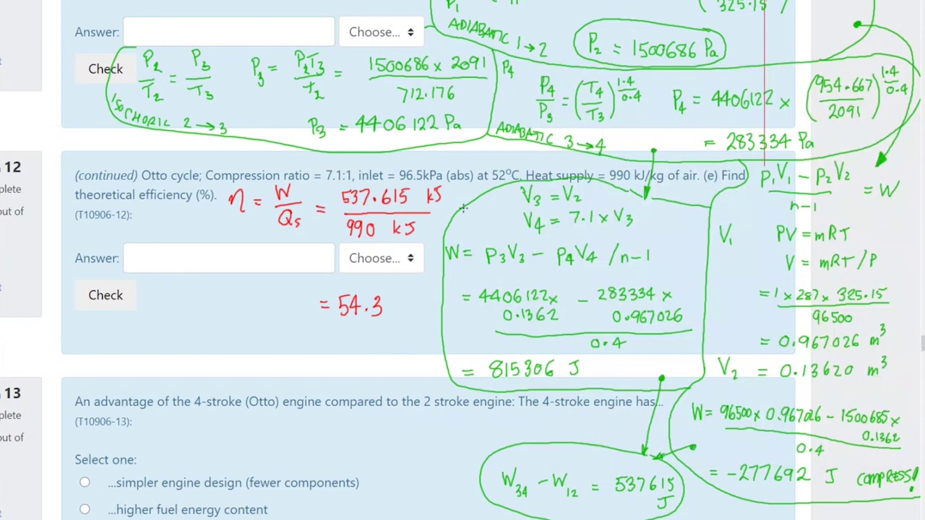
mouse_move(393, 298)
mouse_down()
mouse_move(384, 310)
mouse_move(420, 294)
mouse_move(428, 311)
mouse_up()
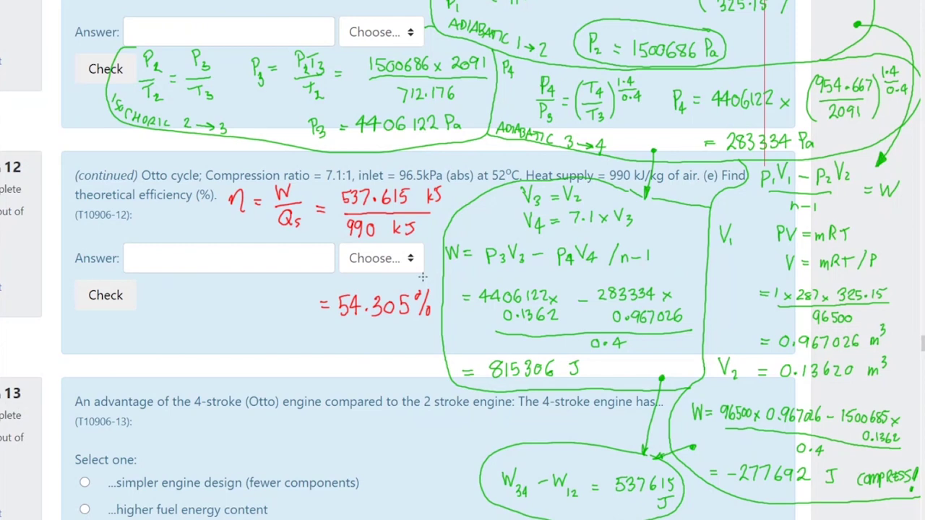
mouse_move(406, 347)
mouse_down()
mouse_move(415, 354)
mouse_move(426, 331)
mouse_up()
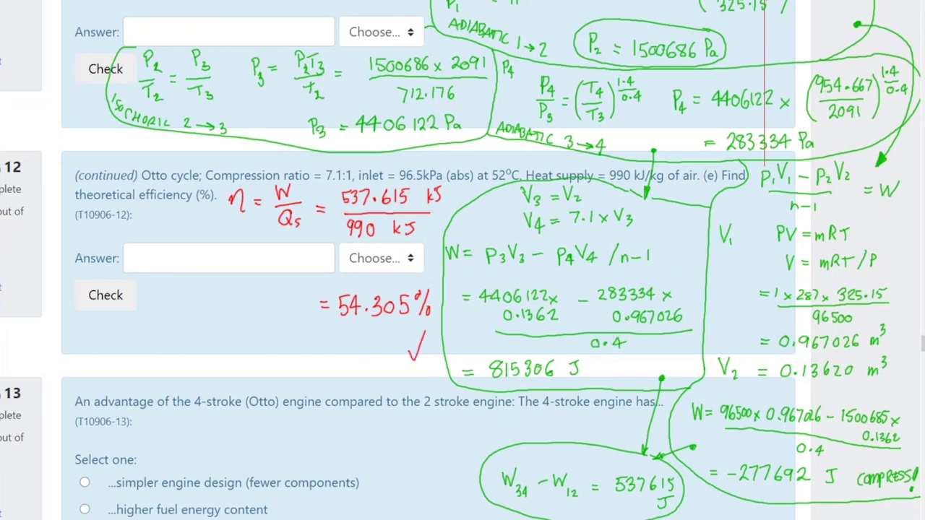